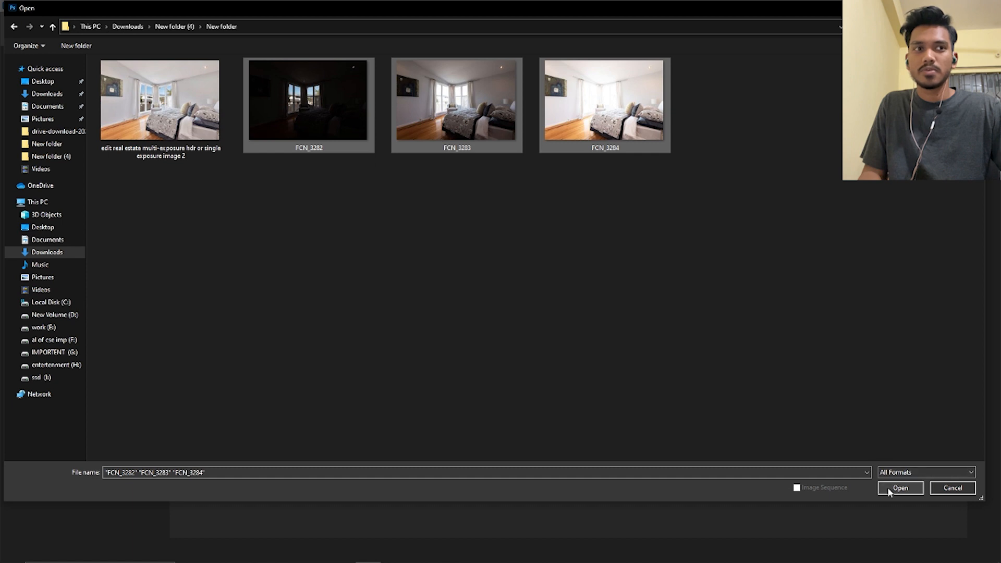
Open FCN_3282, FCN_3283 and FCN_3284 together for raw editing and compare the three bedroom exposures
click(889, 487)
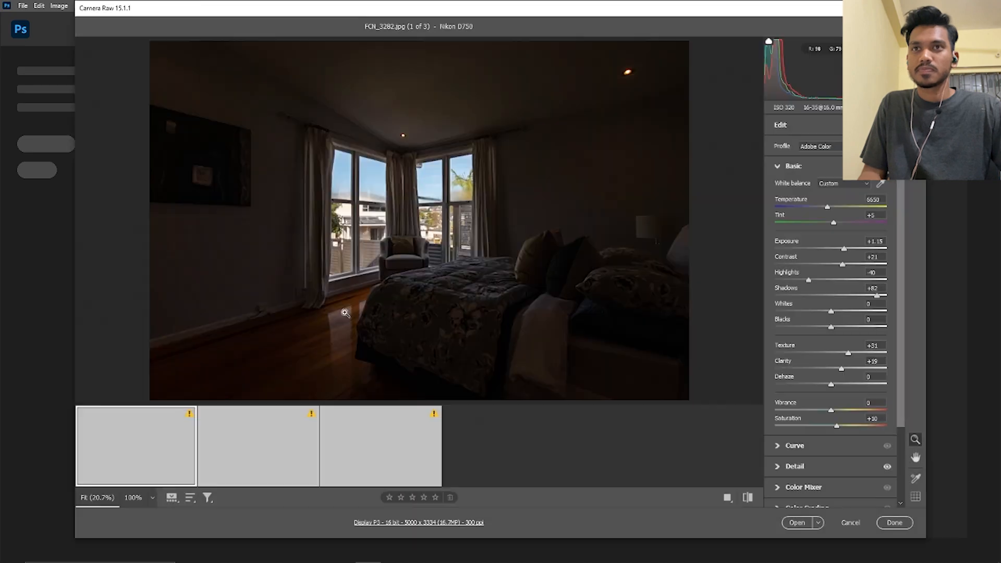
click(251, 447)
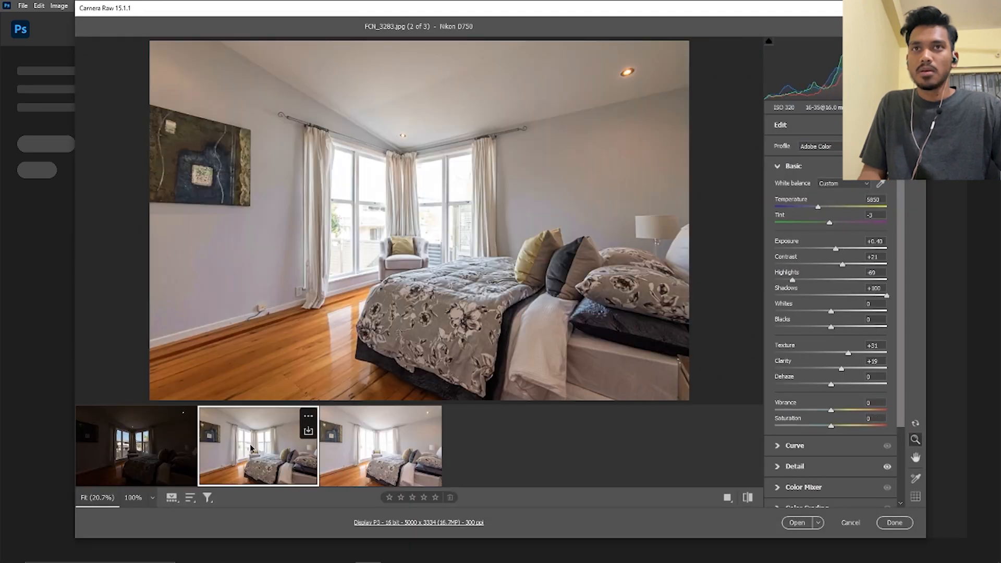
click(399, 449)
click(272, 452)
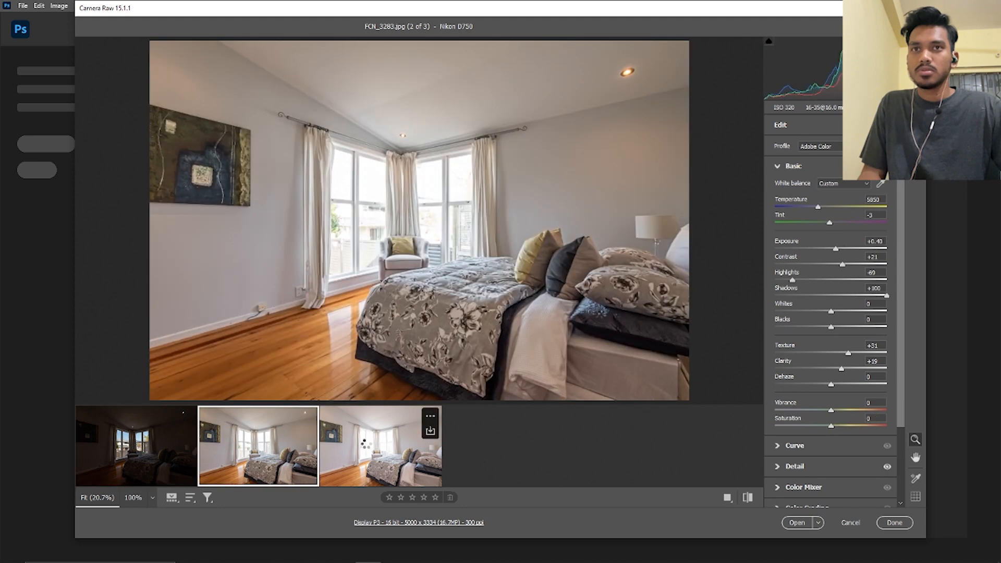
click(366, 444)
click(282, 450)
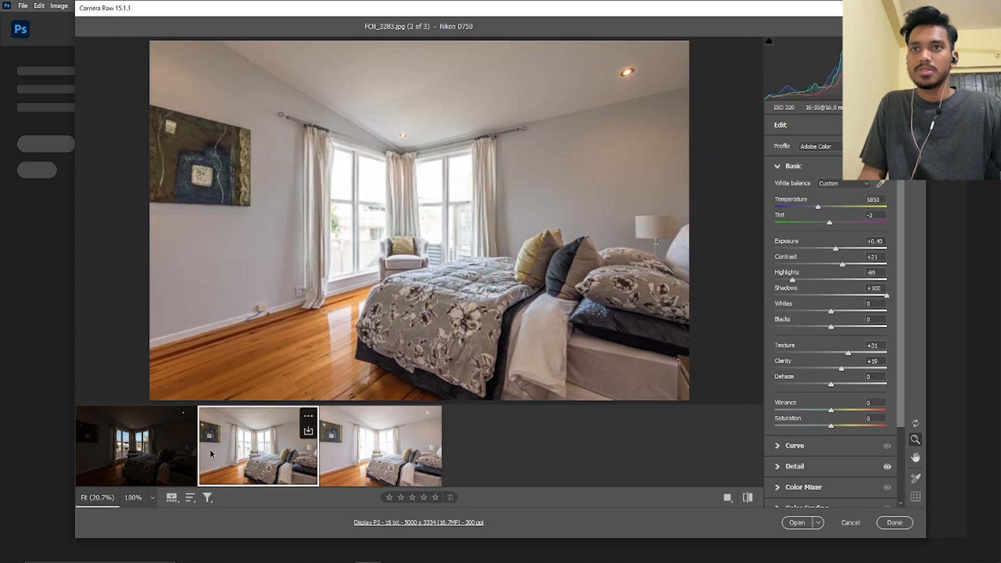
click(157, 454)
click(225, 459)
click(383, 446)
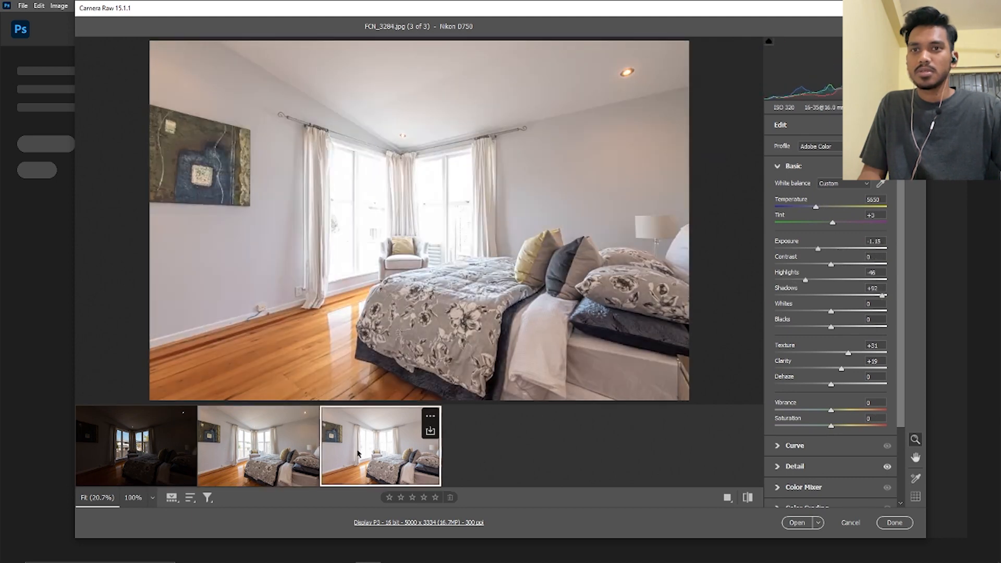
Examine the windows and room in the bright, middle and dark exposures at different magnifications
mouse_move(398, 298)
mouse_down()
mouse_move(378, 293)
mouse_move(392, 286)
mouse_up()
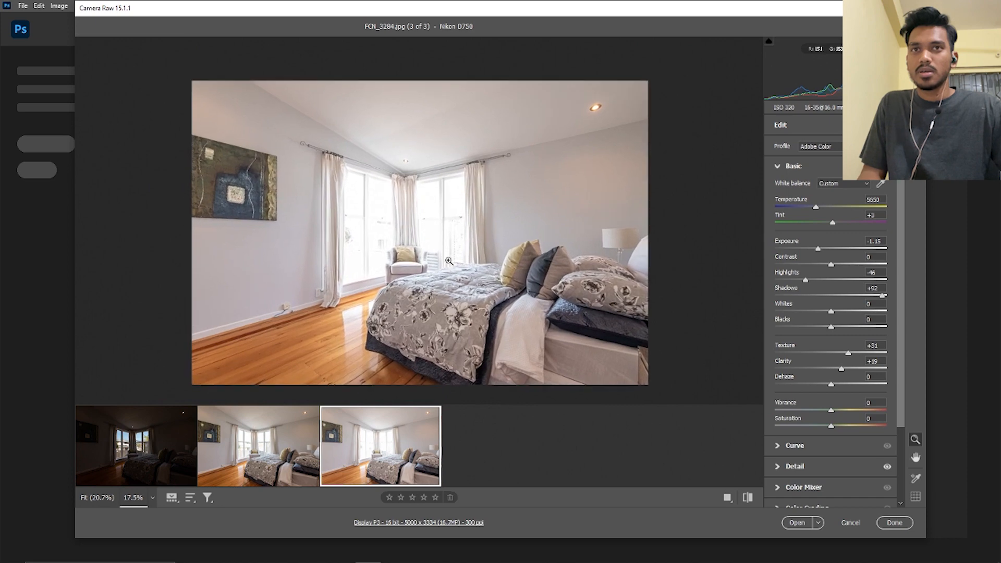
key(space)
drag(448, 258, 423, 259)
key(space)
drag(446, 299, 452, 251)
click(260, 448)
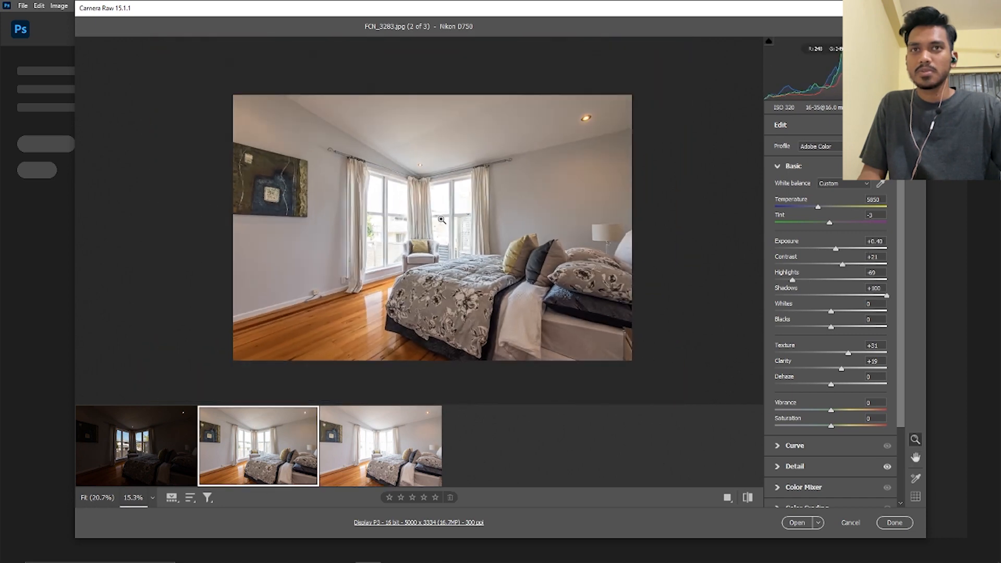
drag(441, 217, 458, 232)
click(188, 435)
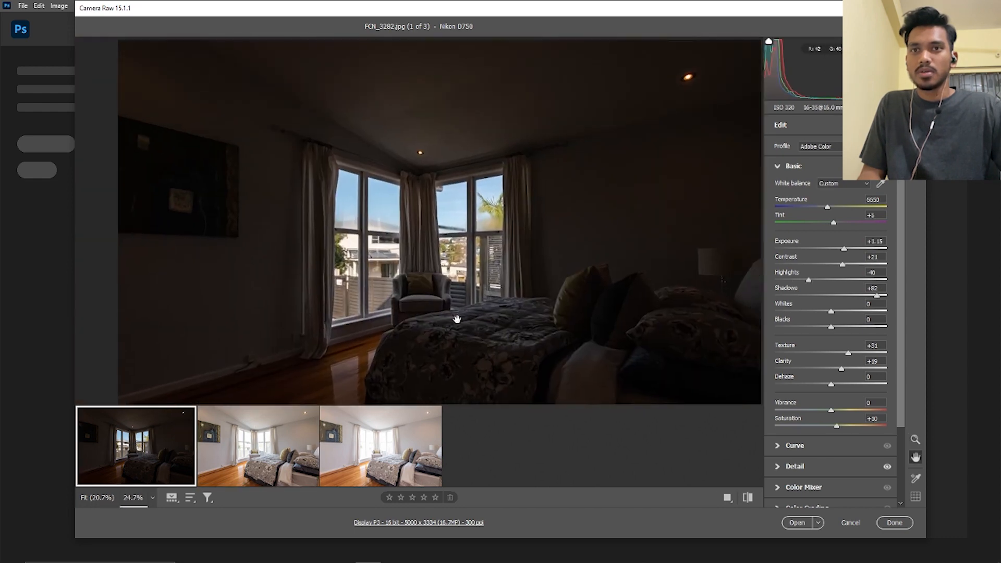
Reset FCN_3284, FCN_3283 and FCN_3282 one after another to their default raw settings
click(427, 448)
click(916, 174)
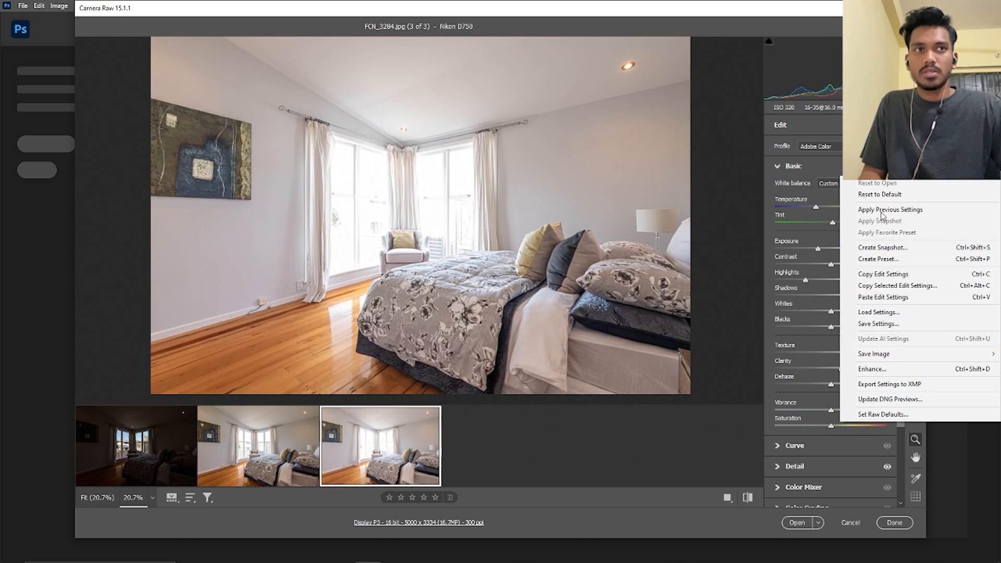
click(882, 194)
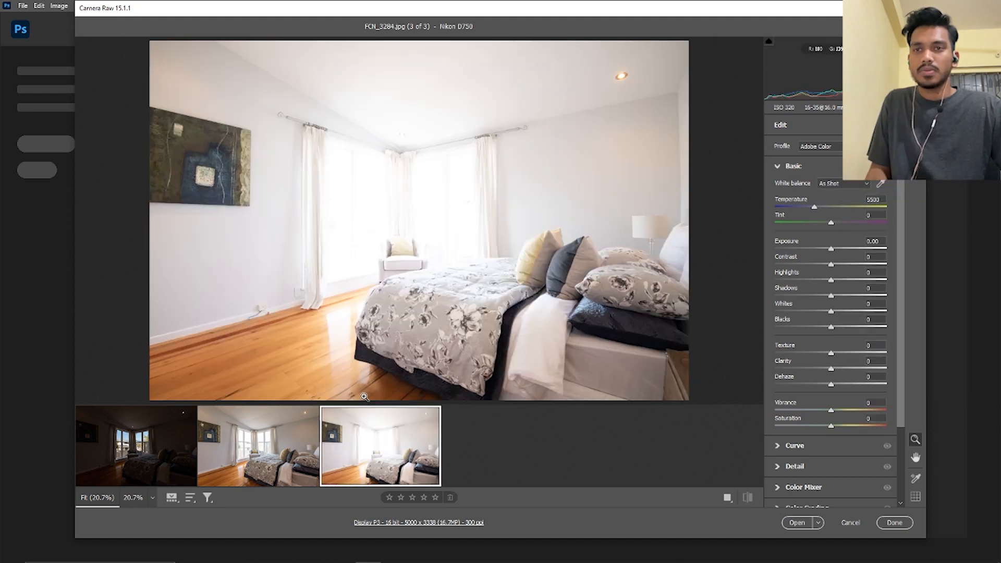
click(307, 436)
click(916, 175)
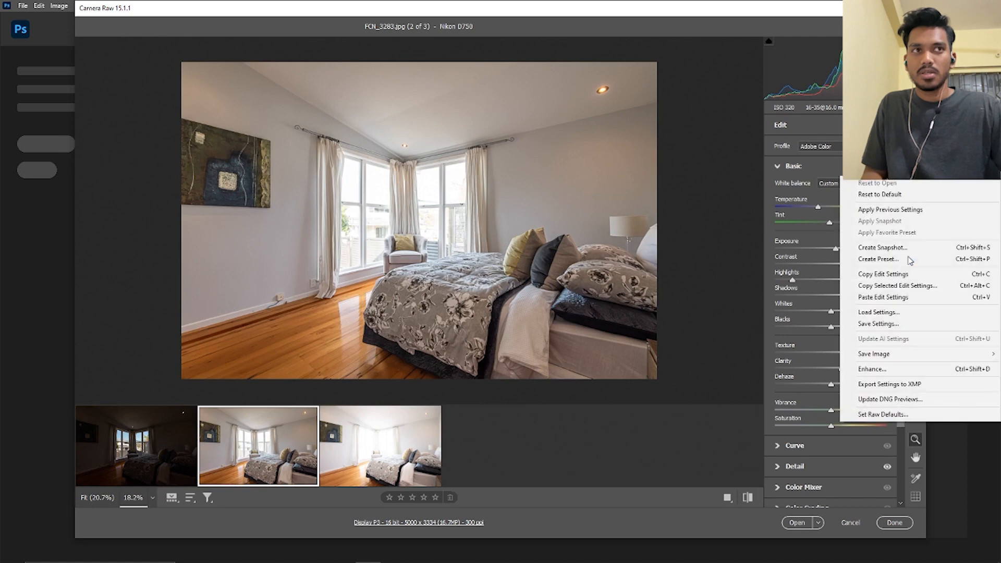
click(881, 194)
click(151, 457)
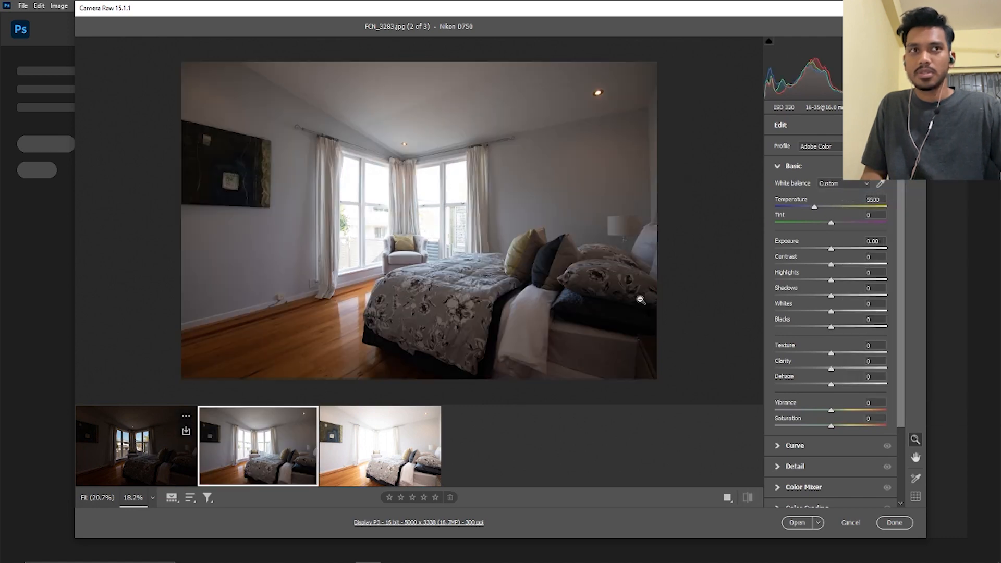
click(916, 175)
click(880, 194)
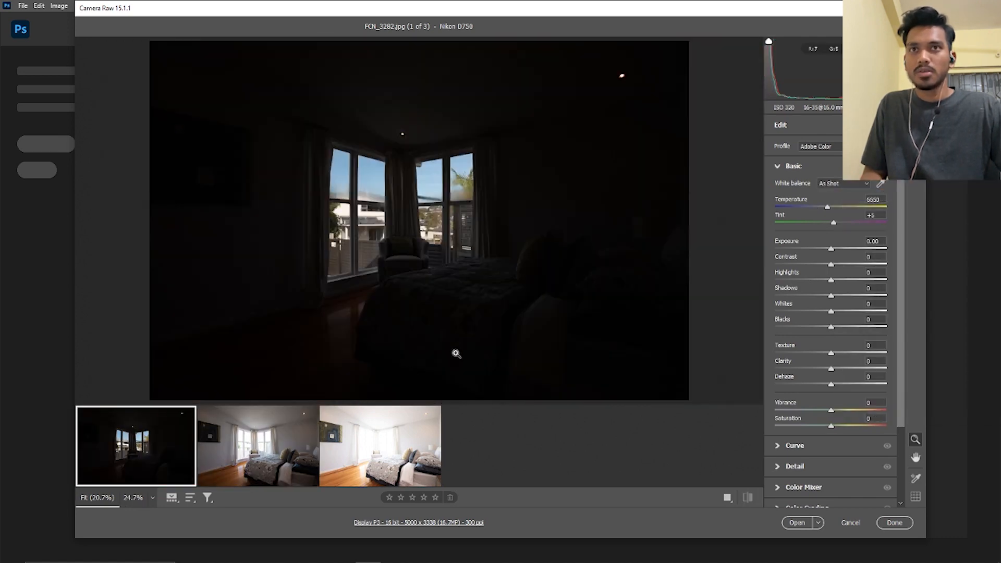
Review the three reset exposures in turn and select them all
click(383, 438)
click(249, 460)
click(159, 455)
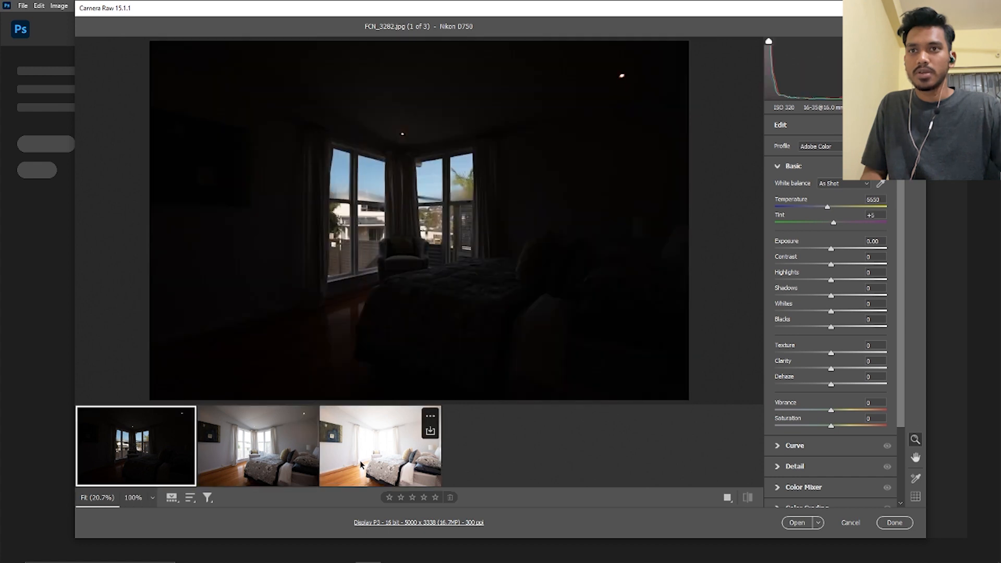
shift+click(362, 464)
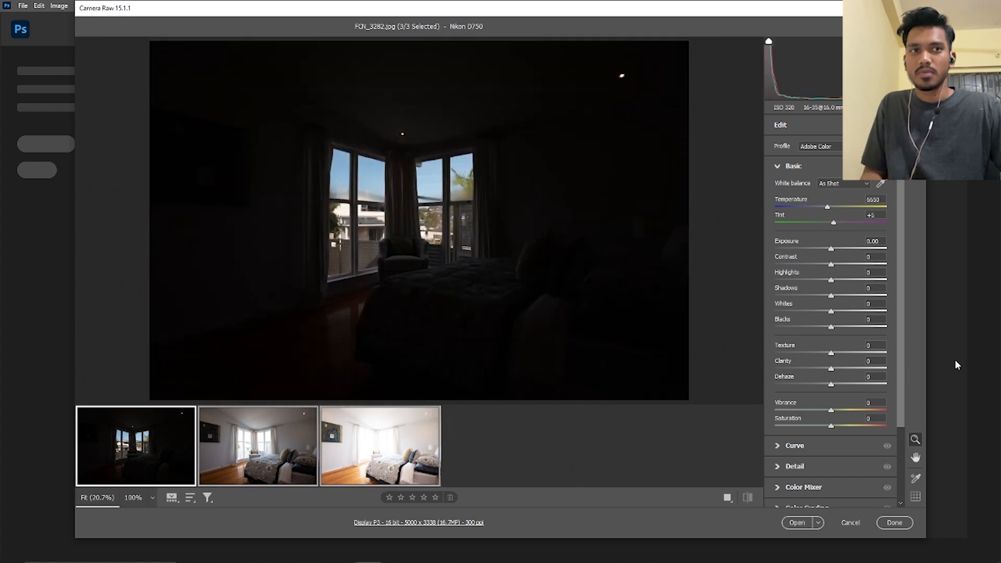
scroll(812, 361, down, 3)
scroll(803, 355, up, 2)
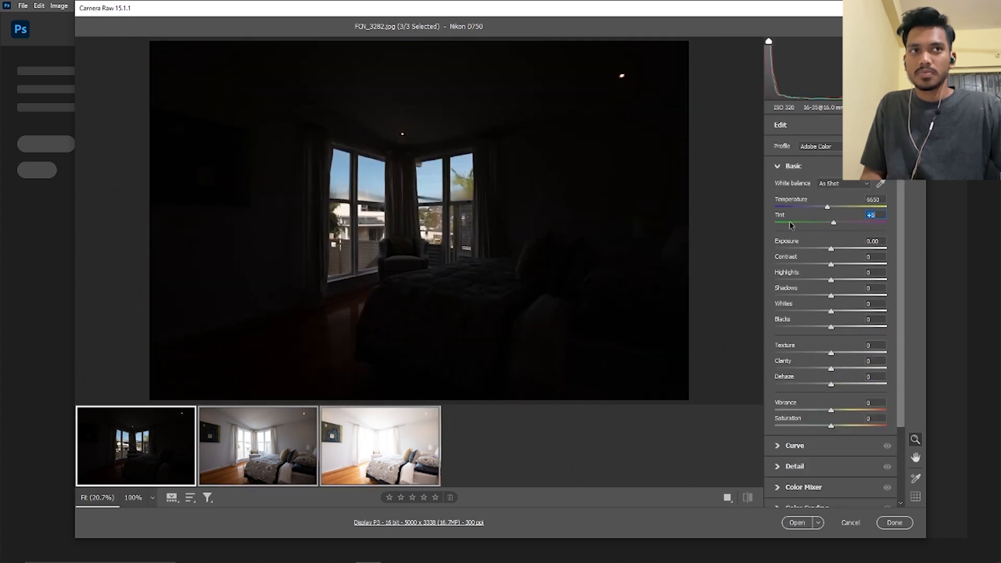
For the brightest exposure FCN_3284, set Highlights to -93, Shadows to +45, Exposure to -0.60 and Contrast to +15
click(391, 479)
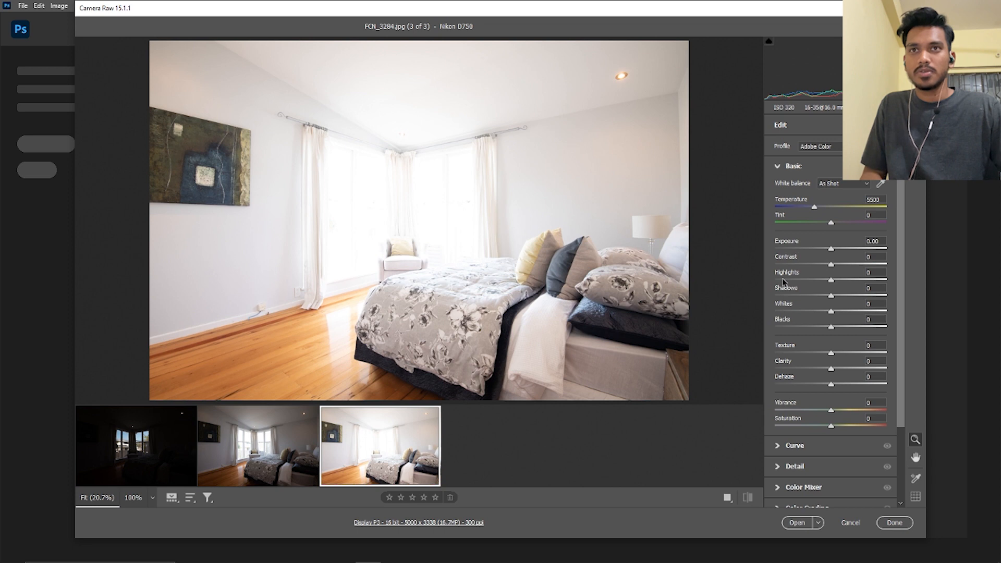
click(783, 280)
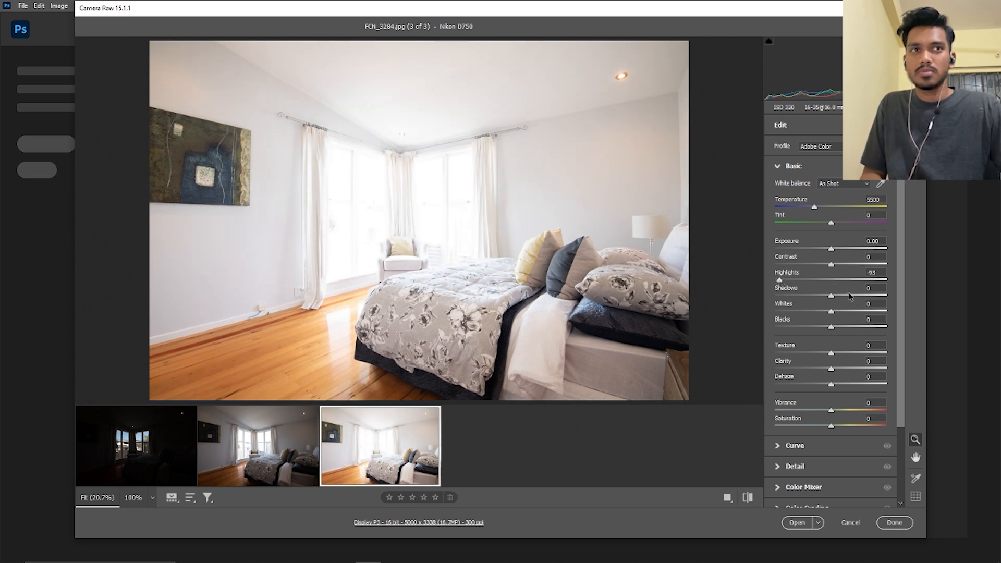
click(867, 296)
drag(867, 295, 856, 295)
drag(828, 249, 824, 251)
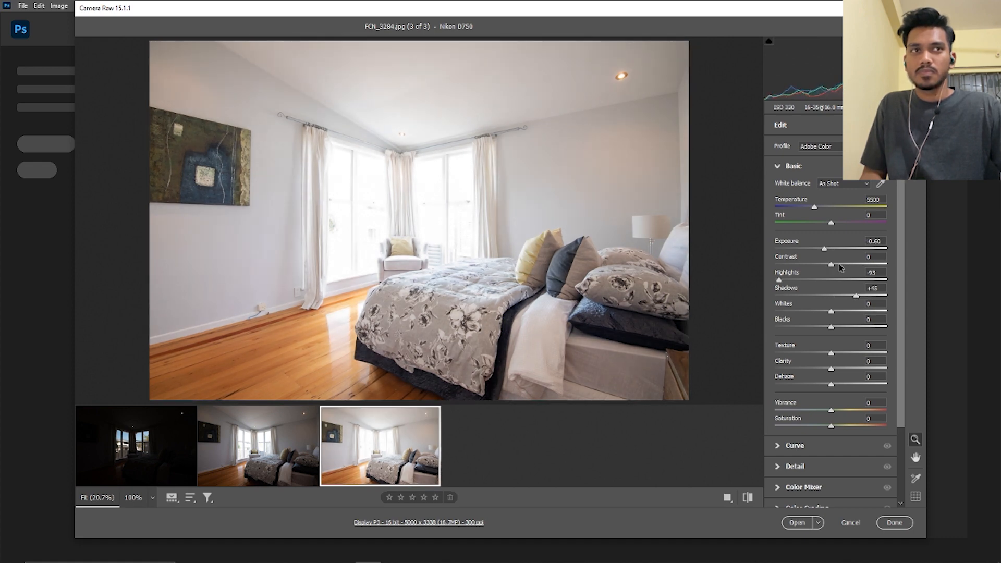
click(837, 266)
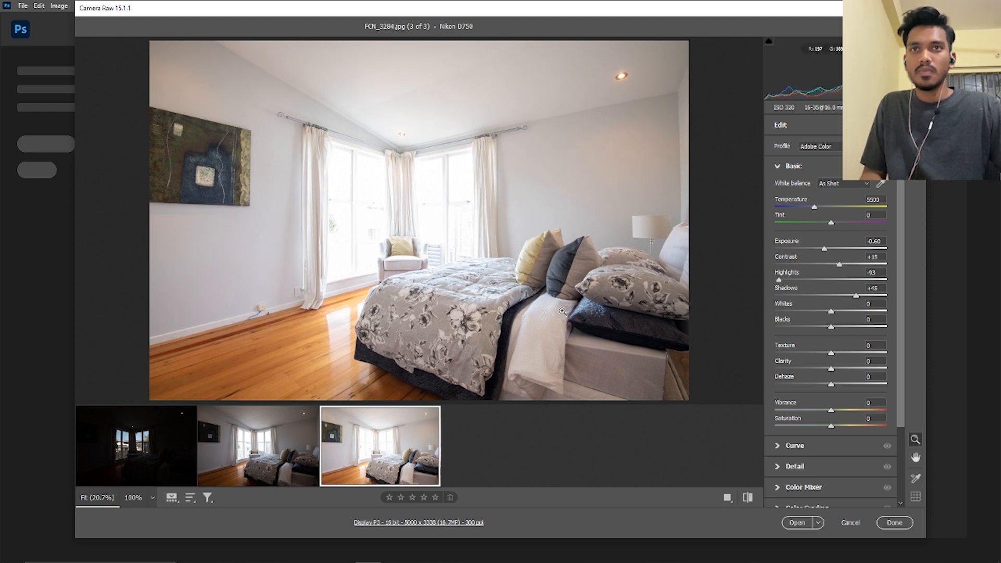
For the middle exposure FCN_3283, set Exposure to +0.65, Highlights to -79, Shadows to +36 and Contrast to +18
click(261, 441)
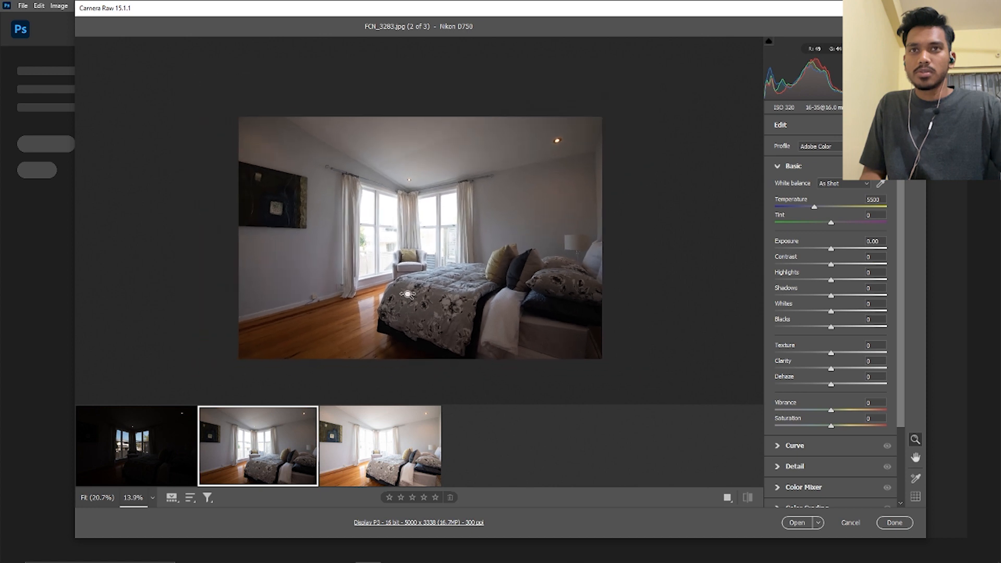
drag(408, 294, 421, 295)
drag(492, 252, 500, 255)
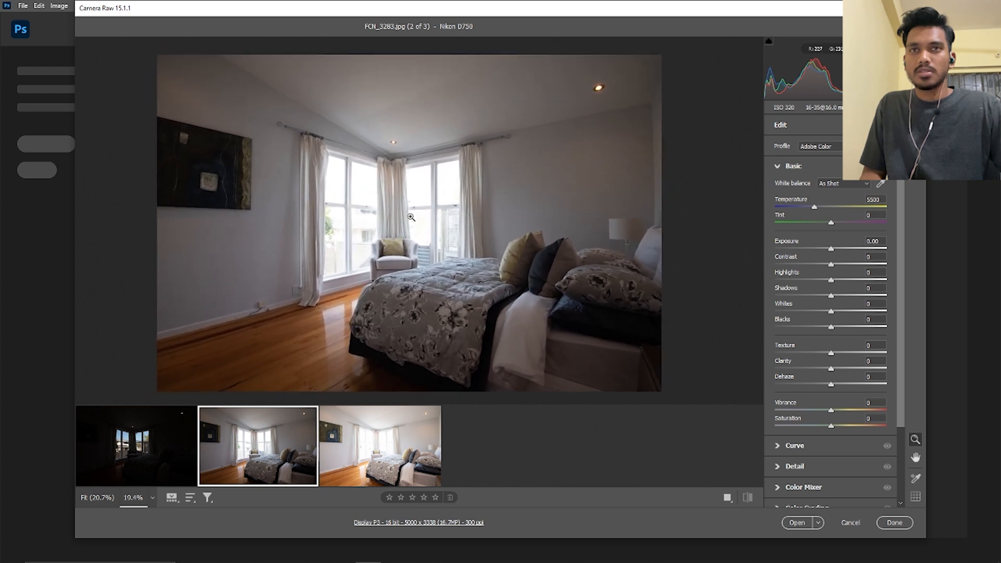
click(836, 250)
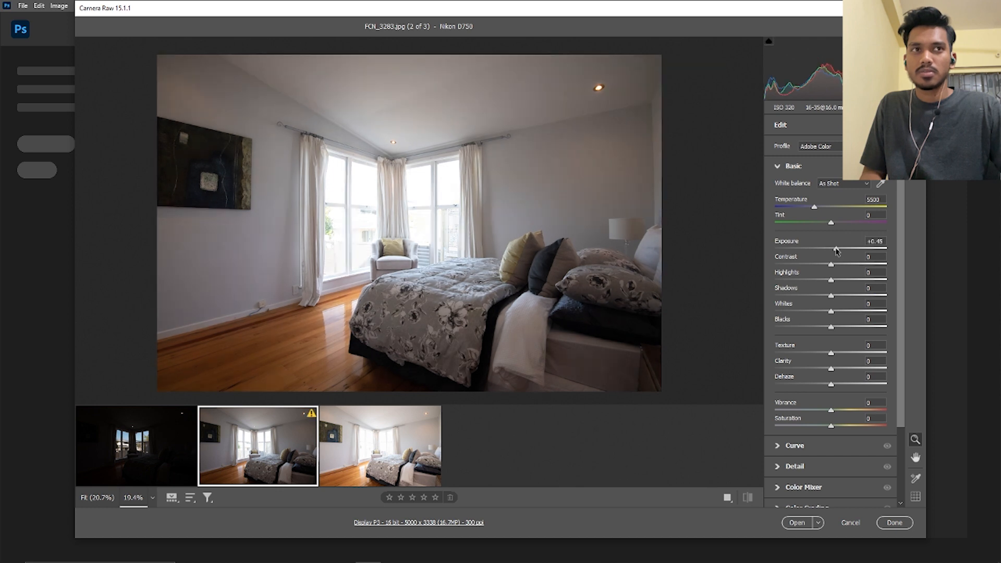
drag(836, 249, 838, 250)
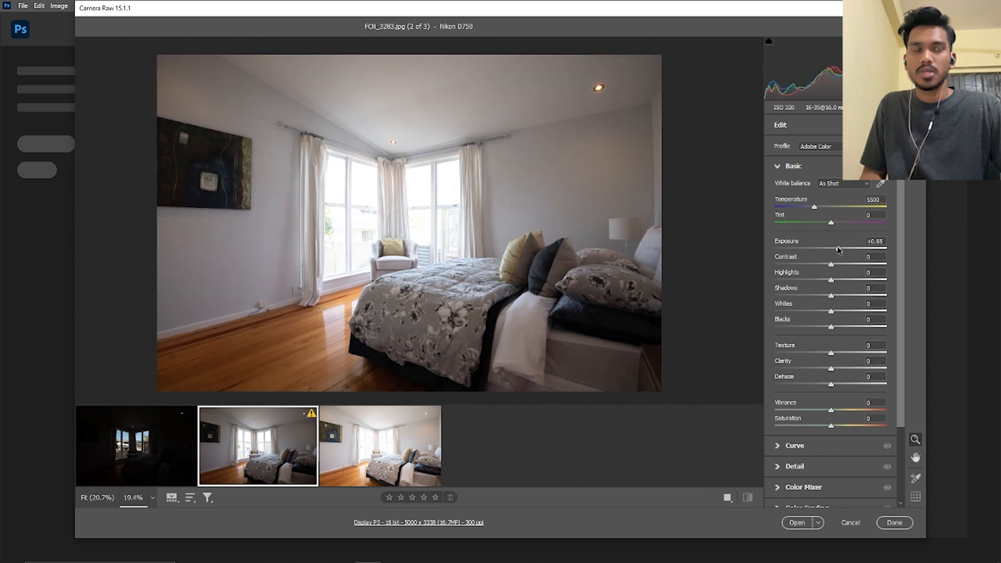
click(787, 280)
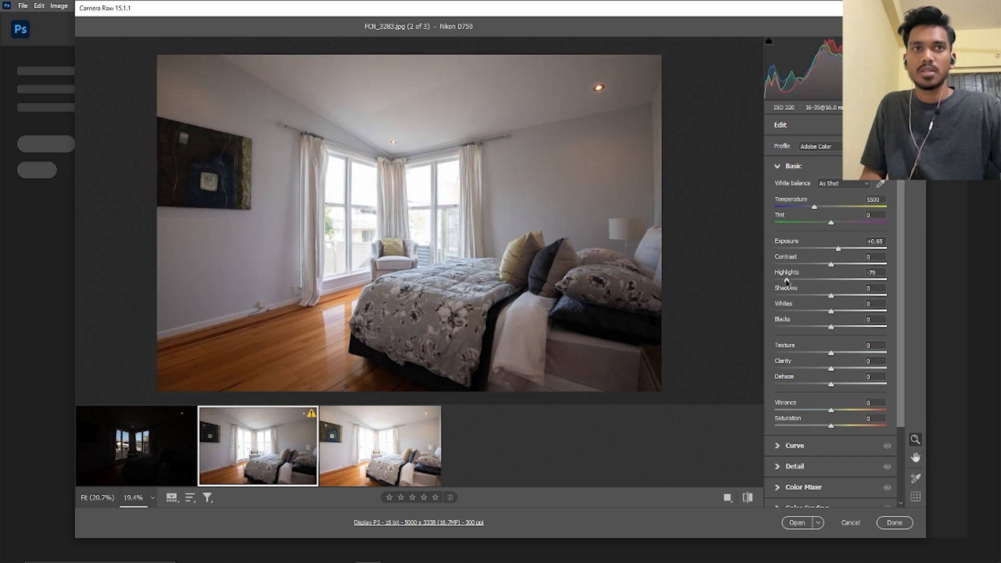
click(850, 296)
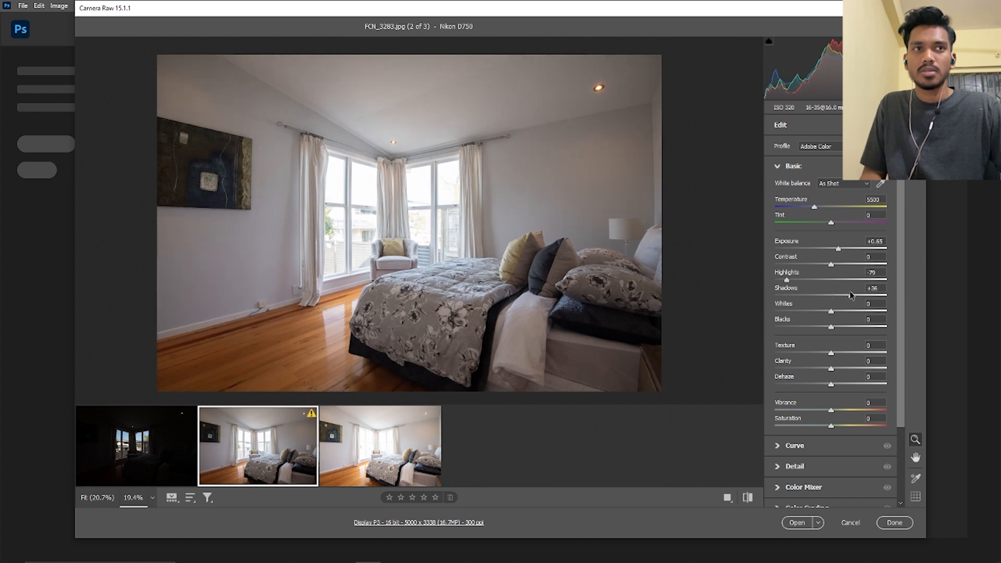
click(840, 265)
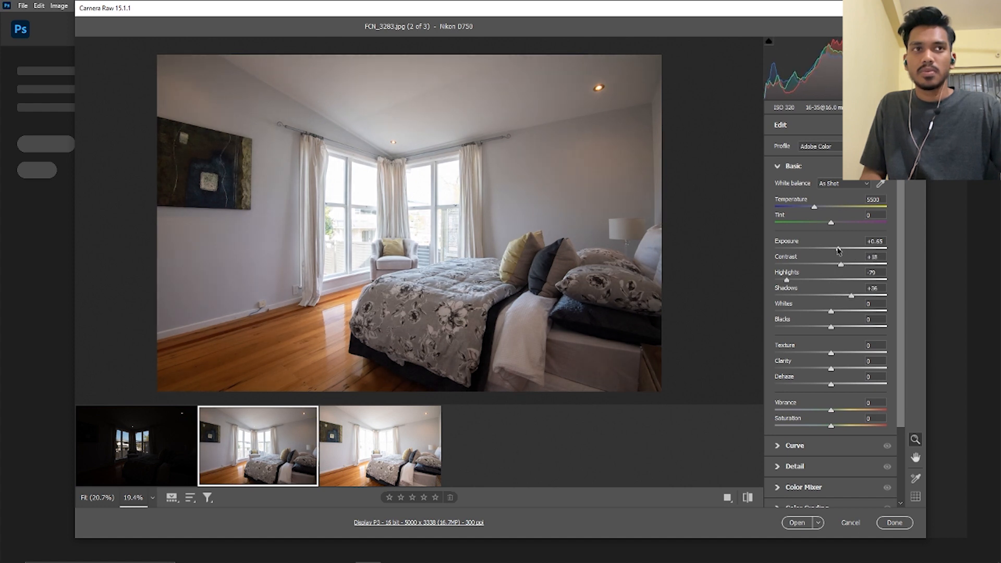
Refine FCN_3283 by setting Exposure to +0.95, Contrast to +19 and Shadows to +47
drag(838, 250, 840, 249)
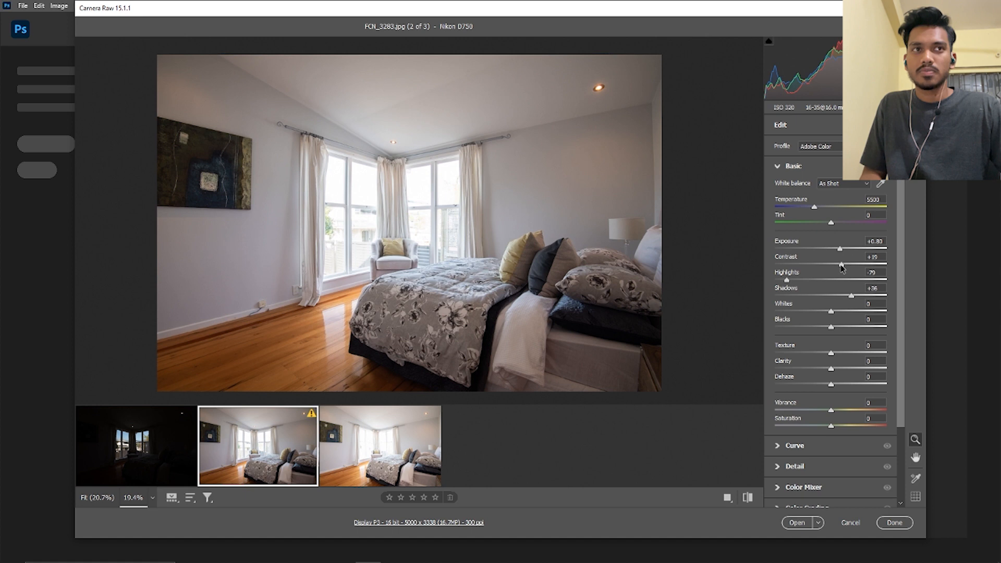
drag(850, 296, 855, 296)
drag(839, 249, 840, 250)
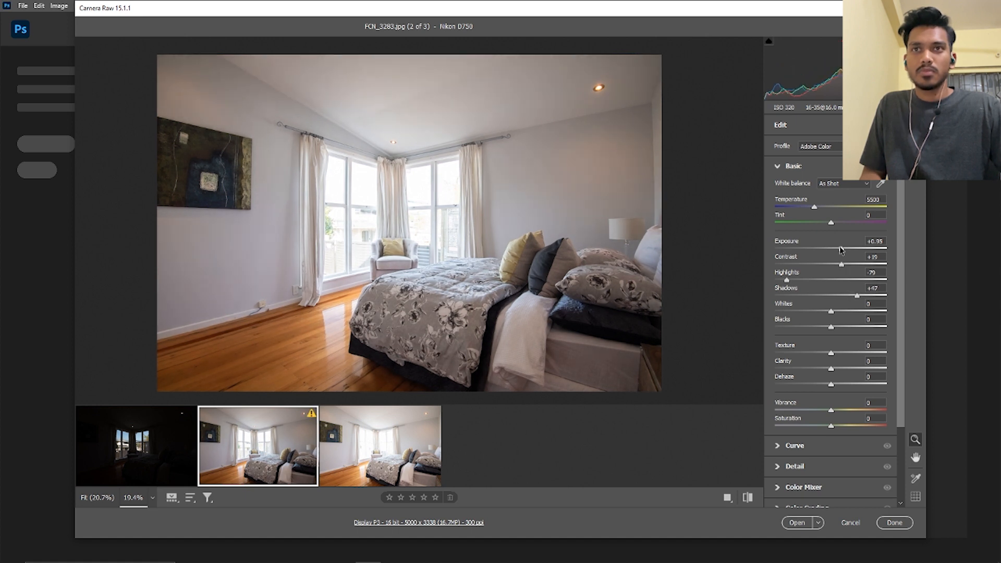
Check the overall brightness of FCN_3283 and raise its Exposure to +1.15
scroll(559, 248, down, 4)
scroll(558, 248, up, 4)
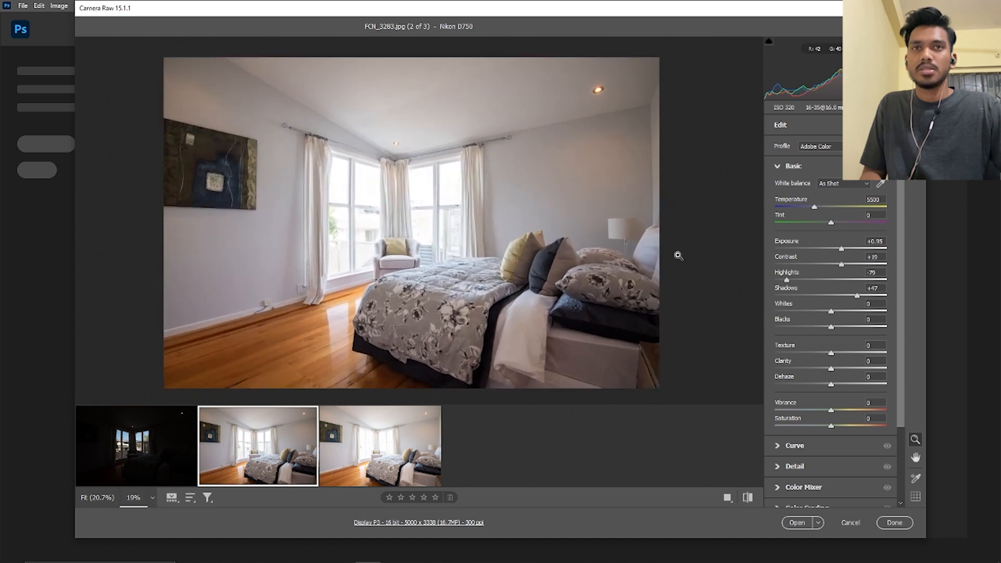
scroll(673, 255, down, 2)
scroll(649, 255, up, 3)
scroll(646, 256, down, 4)
key(space)
drag(629, 262, 608, 265)
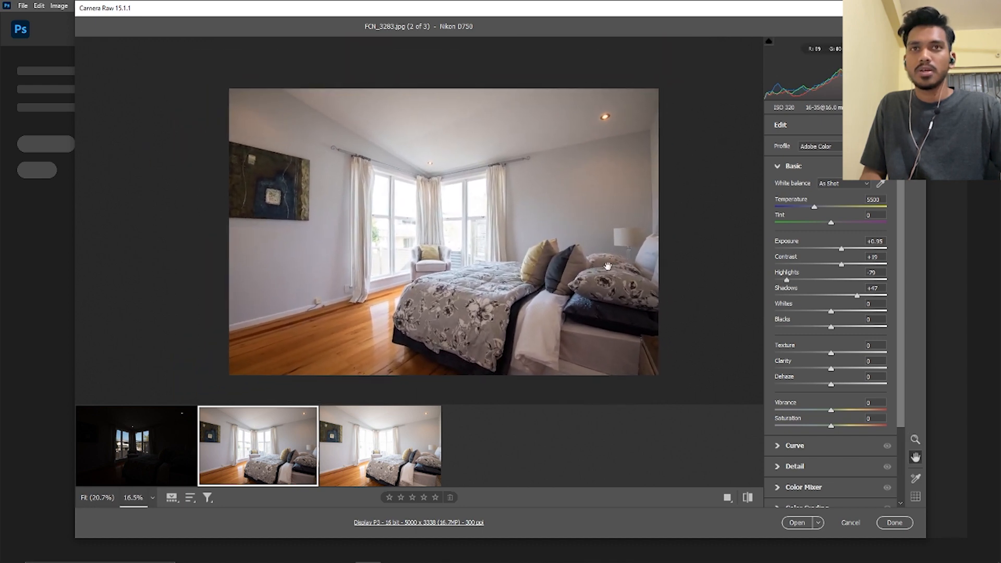
scroll(759, 248, up, 1)
drag(842, 249, 845, 250)
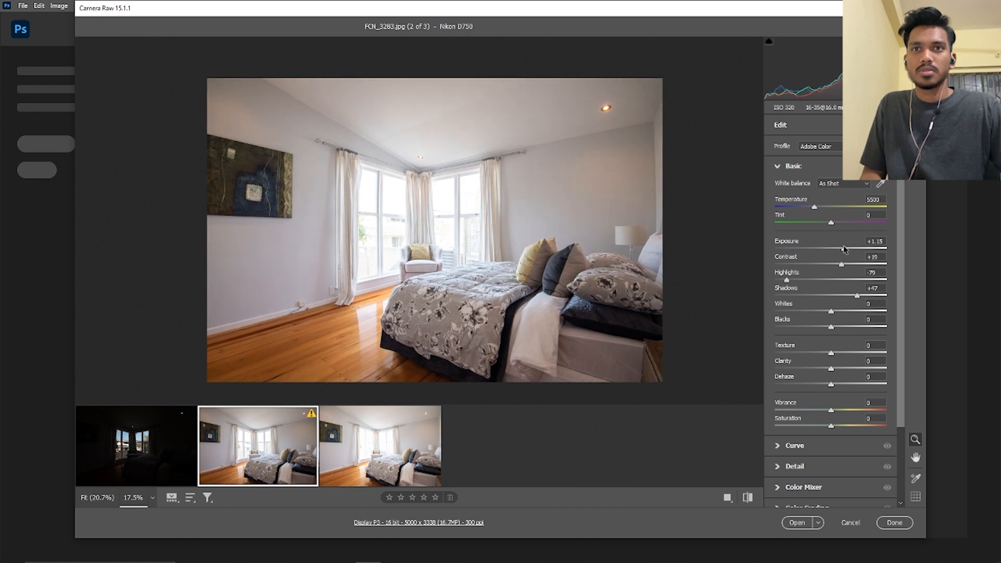
Inspect the window view in the darkest exposure FCN_3282 up close and return to FCN_3283
scroll(820, 408, down, 2)
click(165, 444)
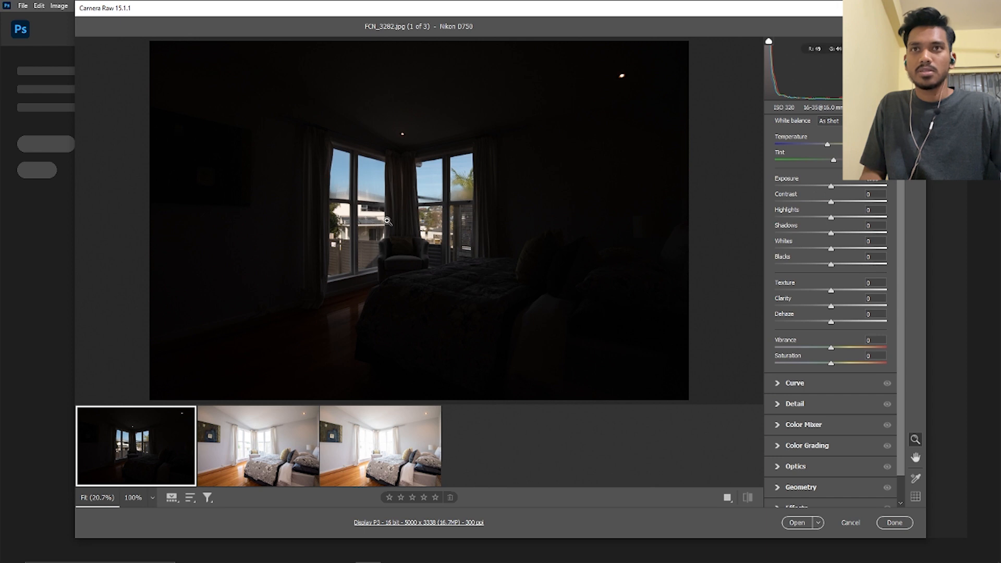
scroll(402, 201, up, 3)
drag(516, 230, 412, 238)
scroll(442, 222, up, 2)
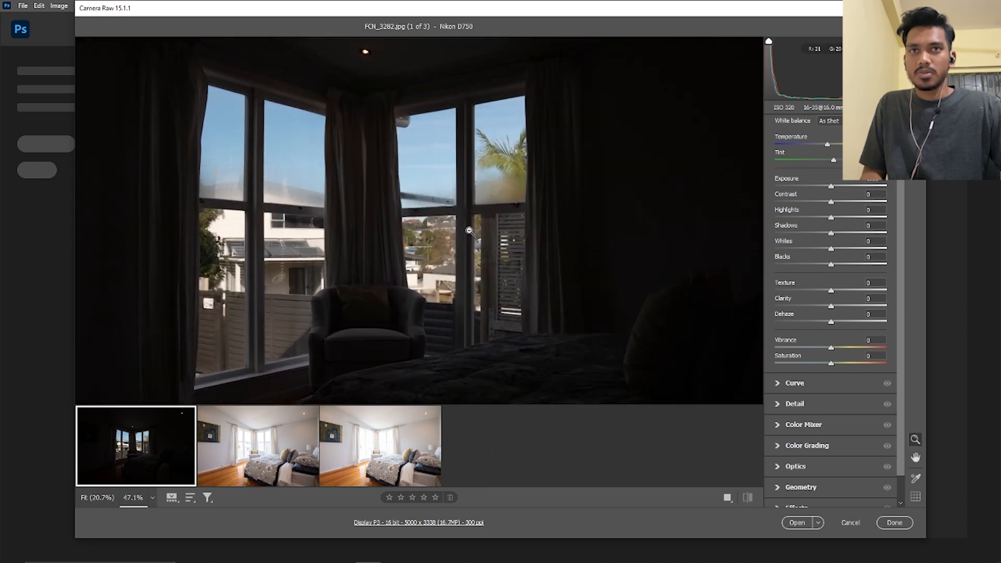
click(309, 434)
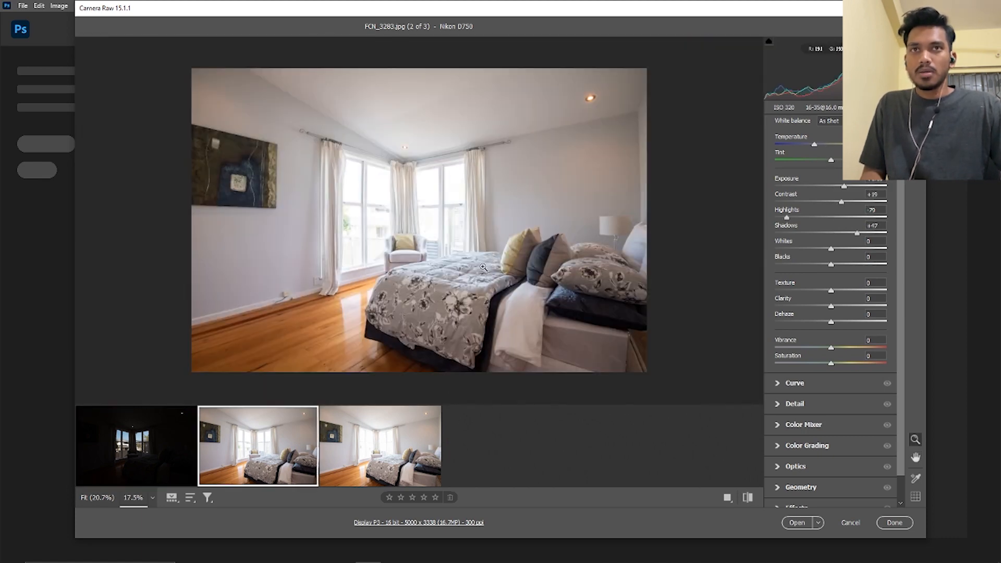
Apply FCN_3283's tonal settings, including Highlights -79 and Shadows +47, to the darkest exposure FCN_3282, set its Contrast to +55 and raise its Exposure
scroll(409, 245, up, 2)
scroll(409, 245, down, 1)
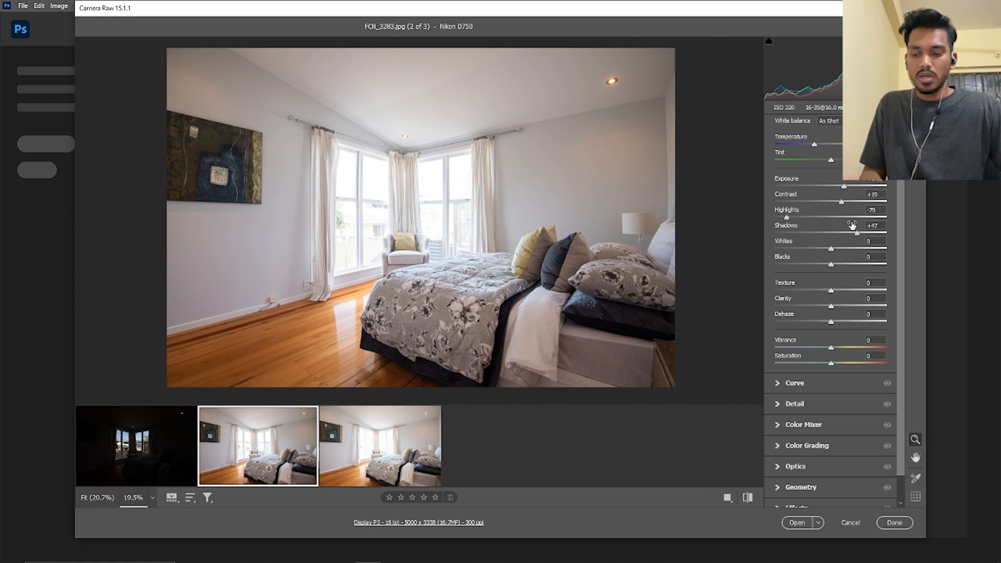
click(186, 430)
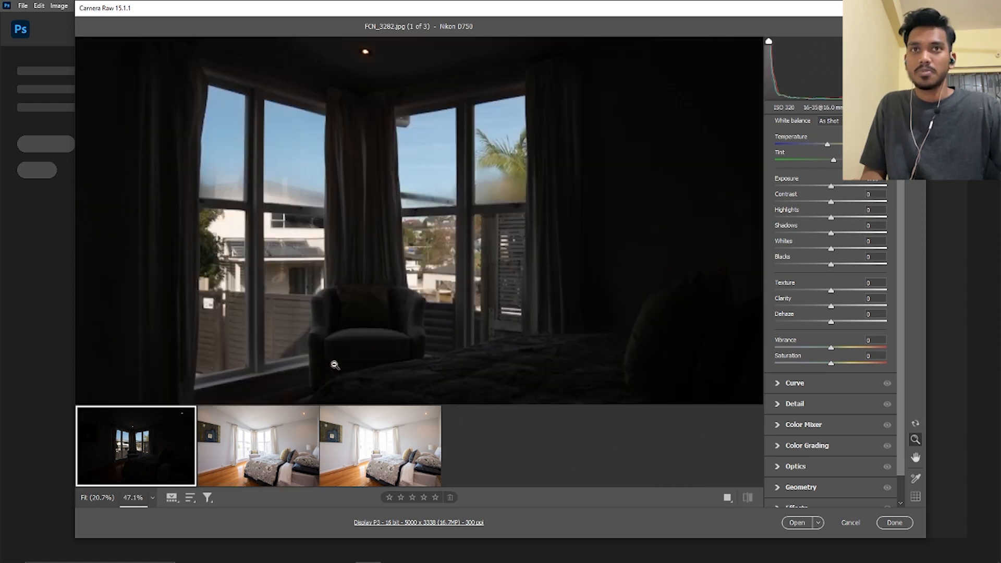
drag(462, 266, 487, 264)
scroll(487, 264, down, 1)
scroll(487, 264, down, 3)
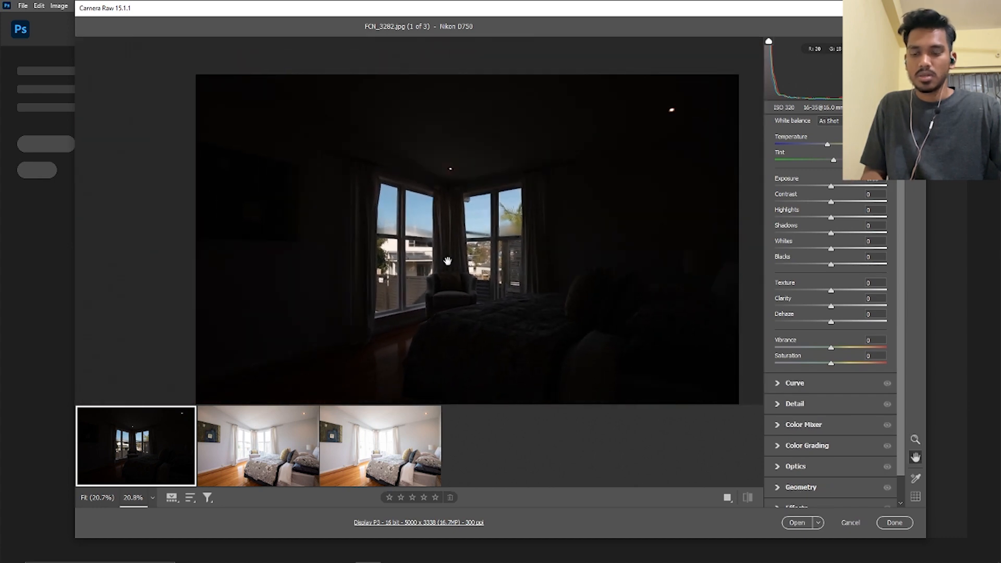
drag(476, 261, 455, 227)
scroll(455, 226, up, 1)
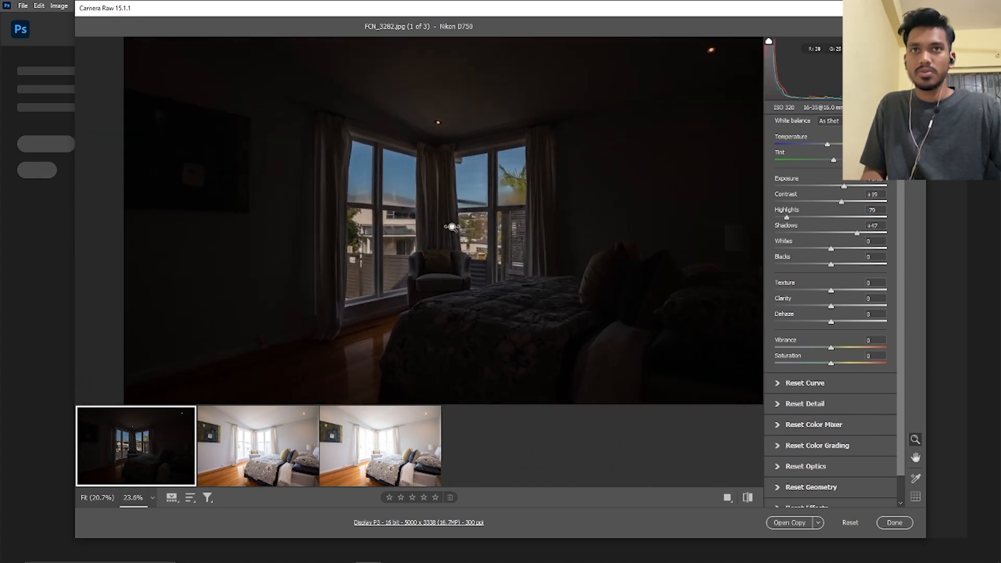
click(861, 202)
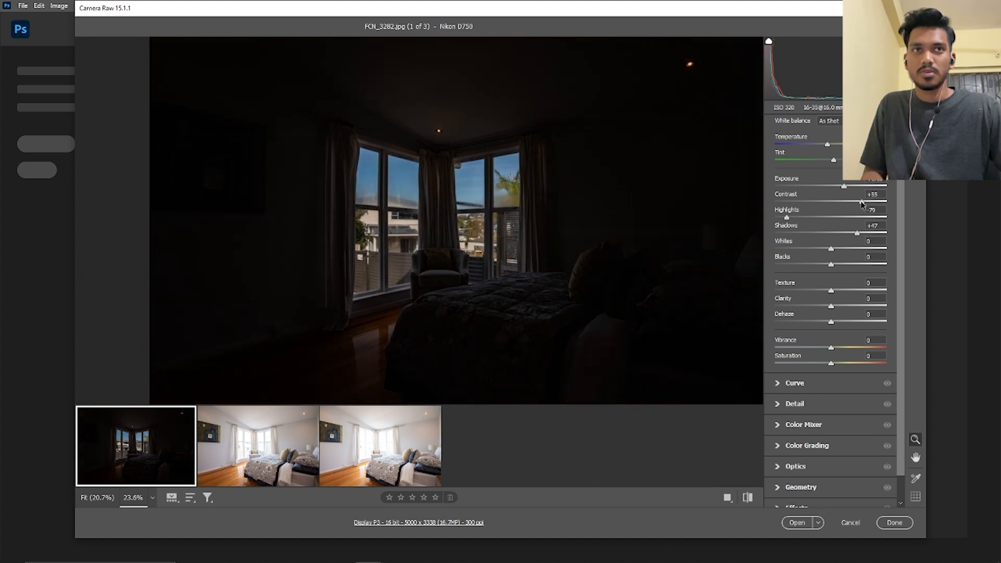
drag(849, 187, 853, 187)
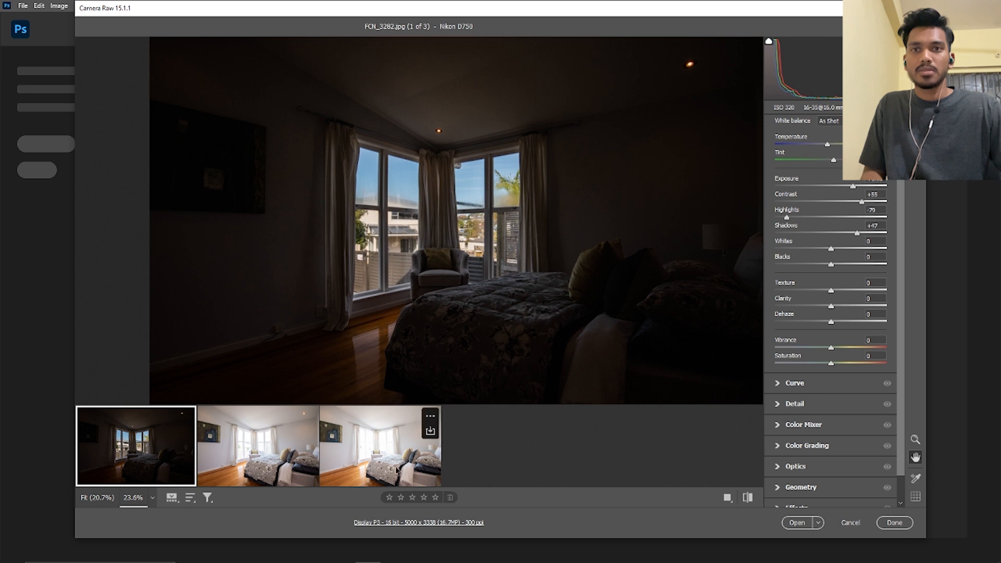
Select all three exposures and enable Remove chromatic aberration and Use profile corrections for them
click(397, 470)
shift+click(161, 459)
scroll(829, 373, down, 1)
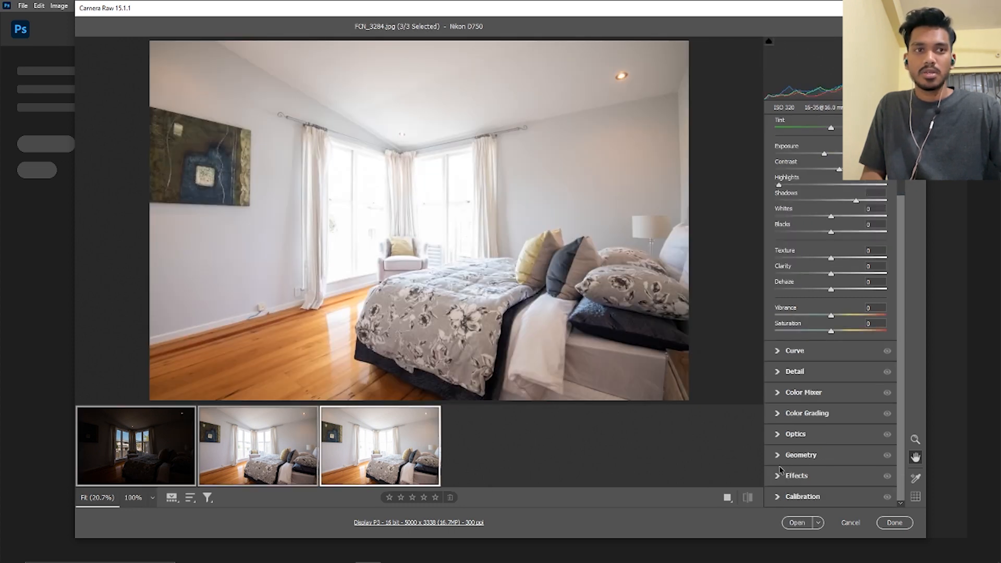
click(797, 455)
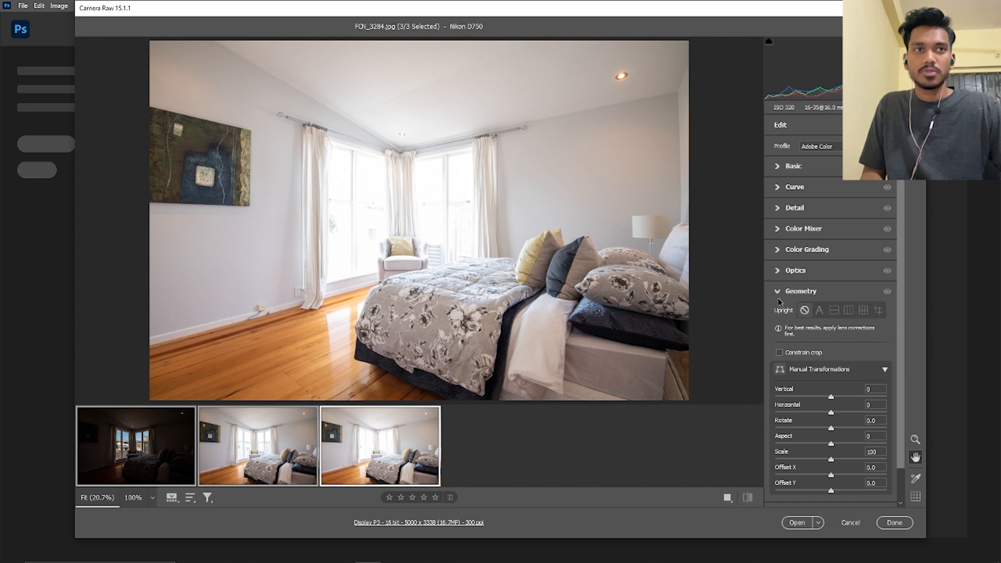
click(781, 271)
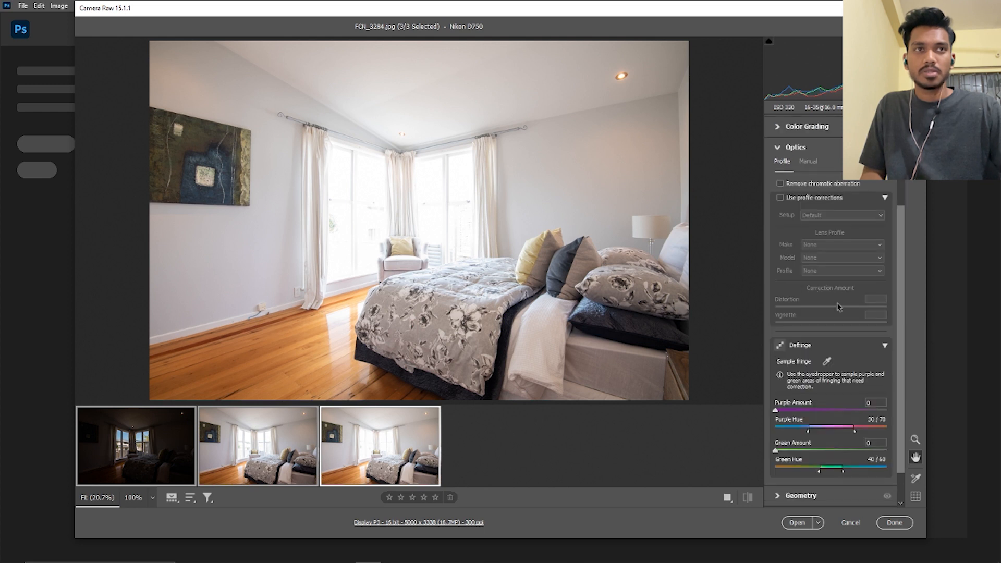
click(780, 184)
click(780, 198)
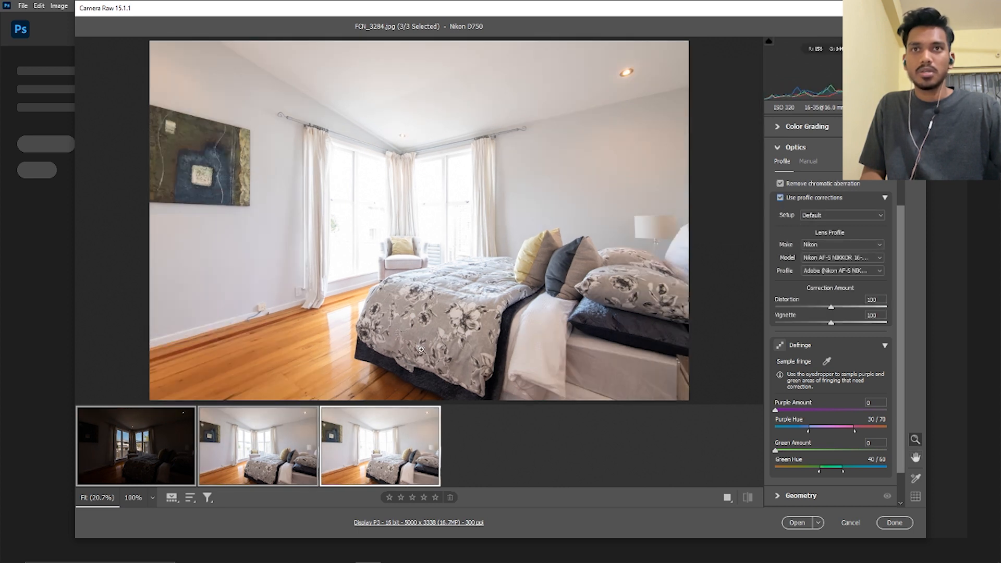
click(777, 151)
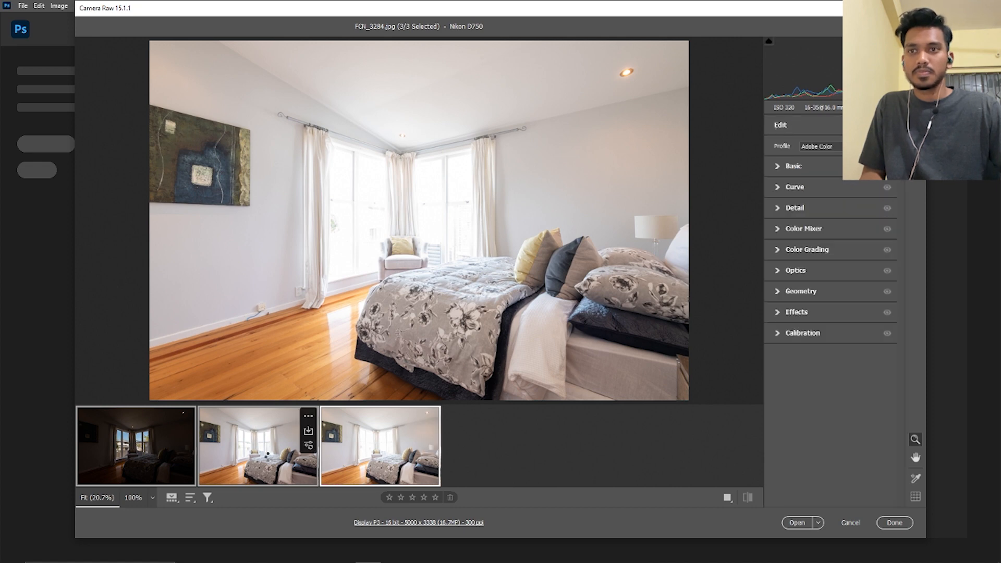
Balance the two brighter exposures by setting Exposure to -0.30 for FCN_3284 and +1.30 for FCN_3283
click(282, 459)
click(364, 452)
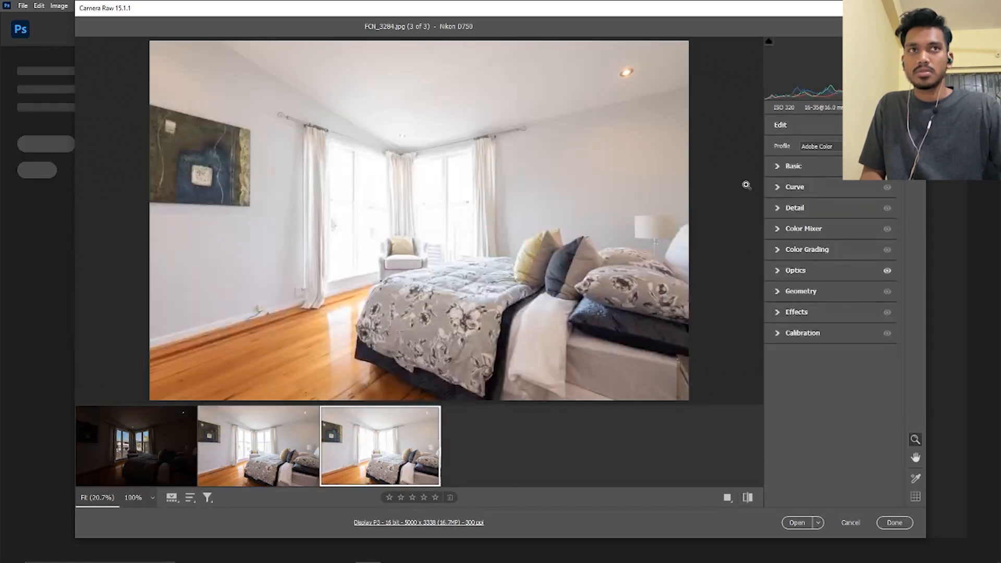
click(782, 170)
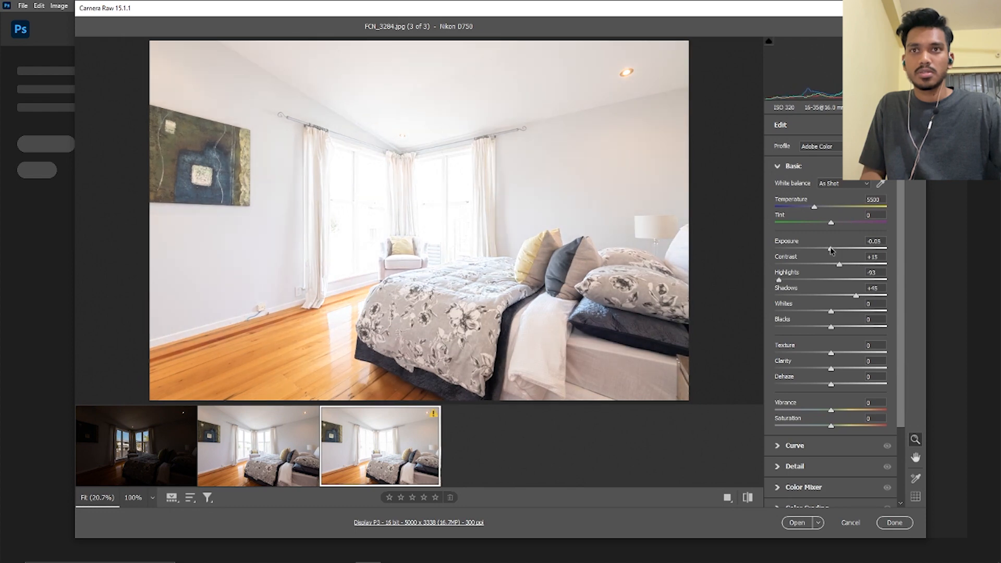
click(280, 461)
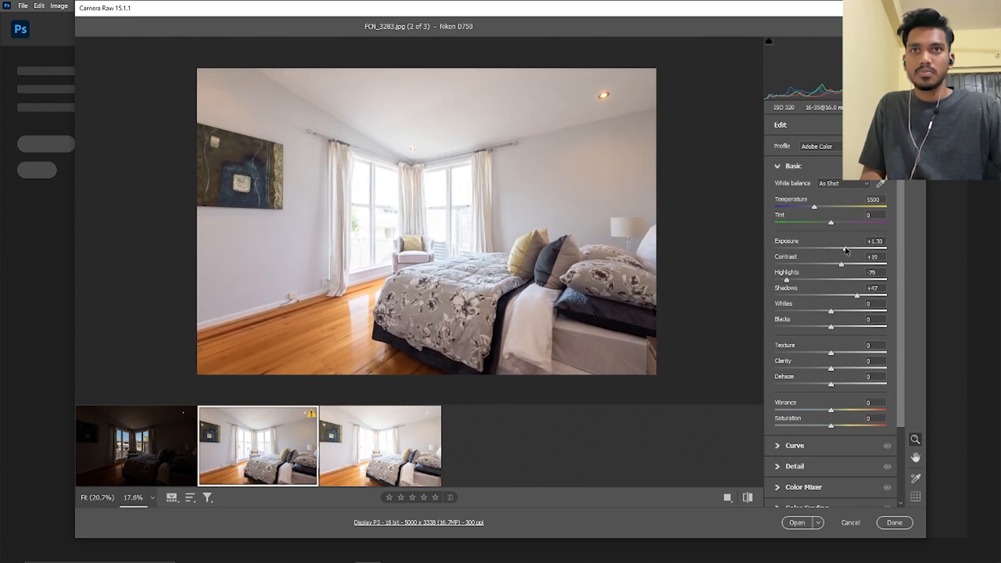
click(365, 480)
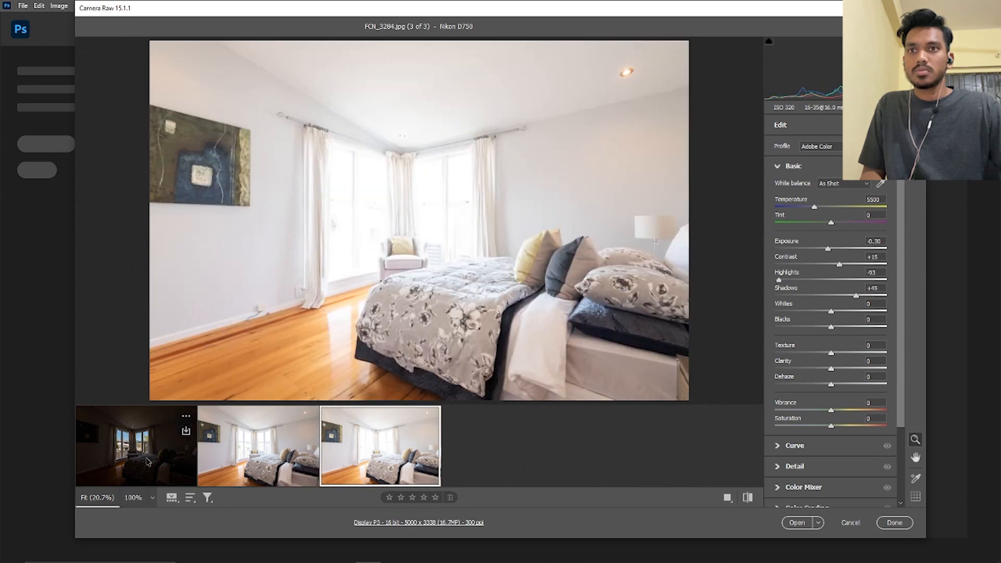
Open all three adjusted exposures together in Photoshop as normal images and collapse the floating Character settings
shift+click(146, 461)
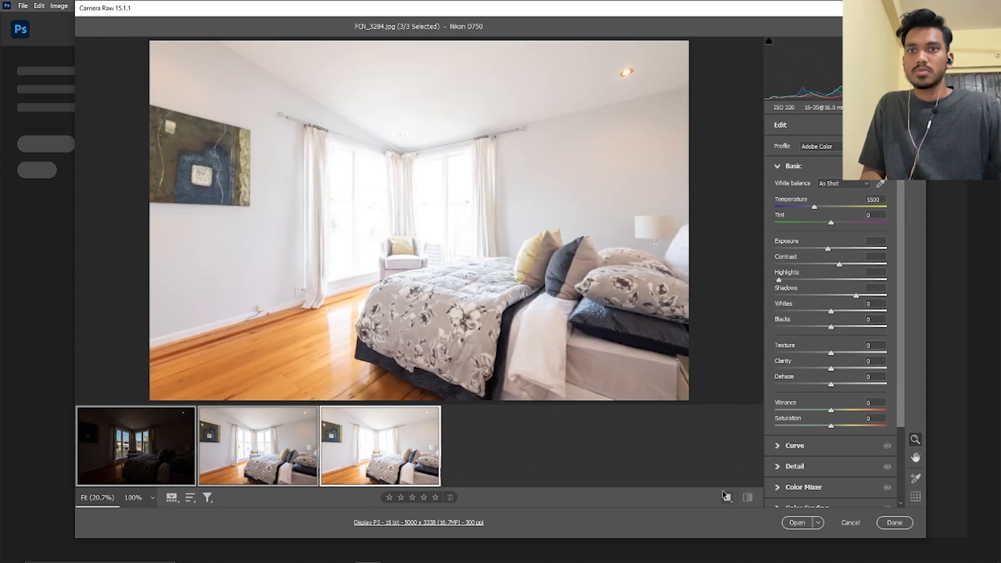
click(795, 522)
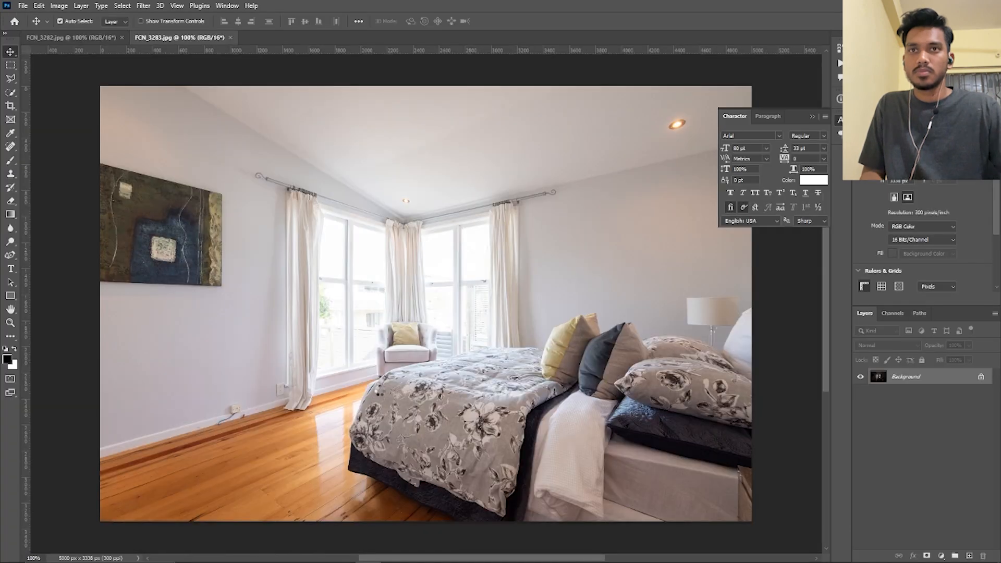
scroll(425, 297, down, 1)
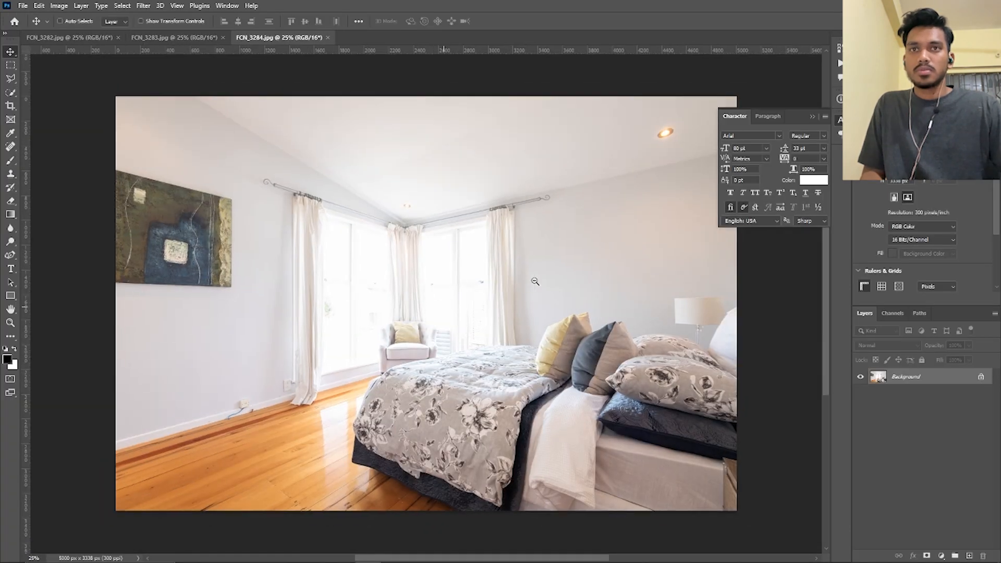
click(814, 116)
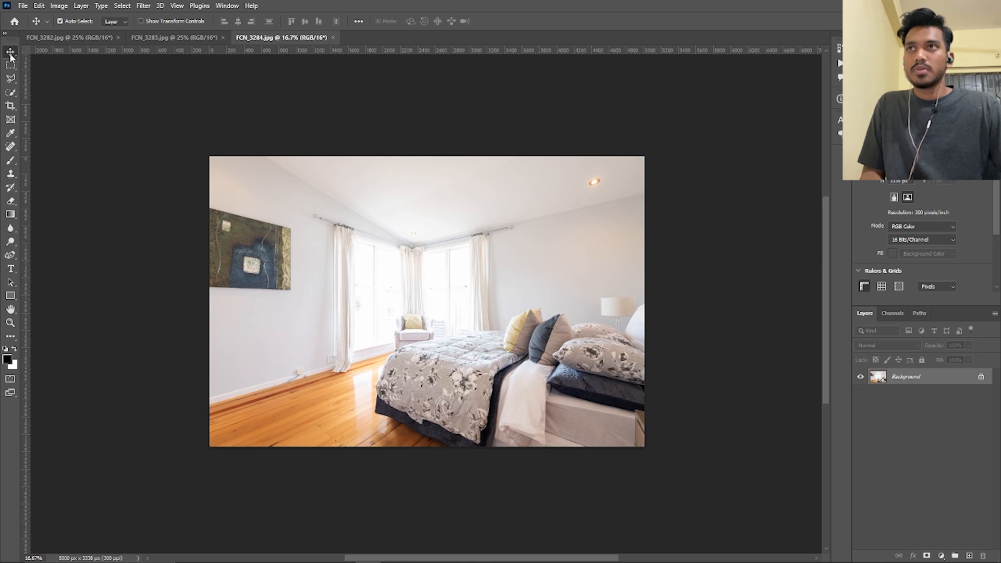
Open the finished reference image "edit real estate multi-exposure hdr or single exposure image 2.jpg" and compare it with FCN_3284
click(23, 6)
click(37, 27)
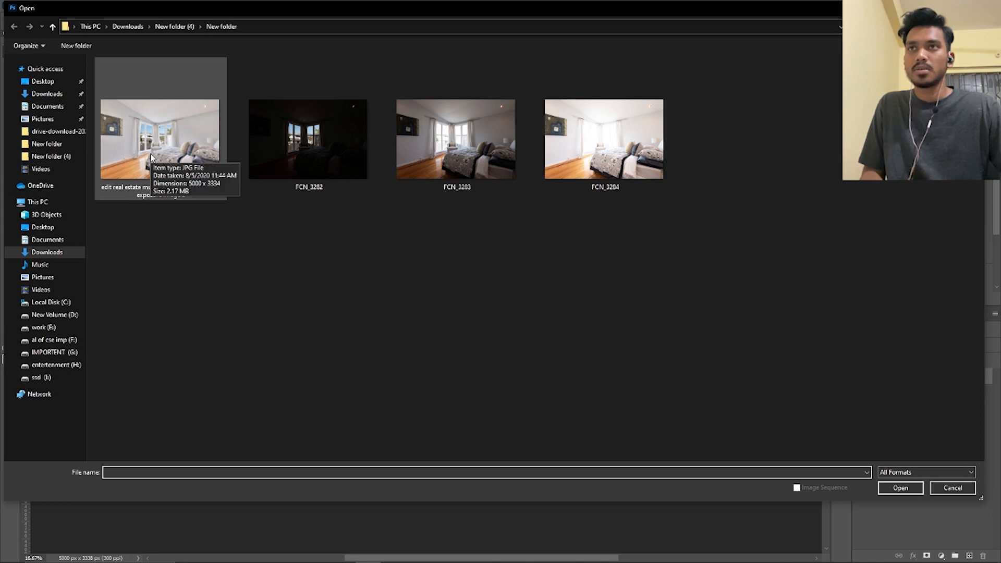
double_click(152, 157)
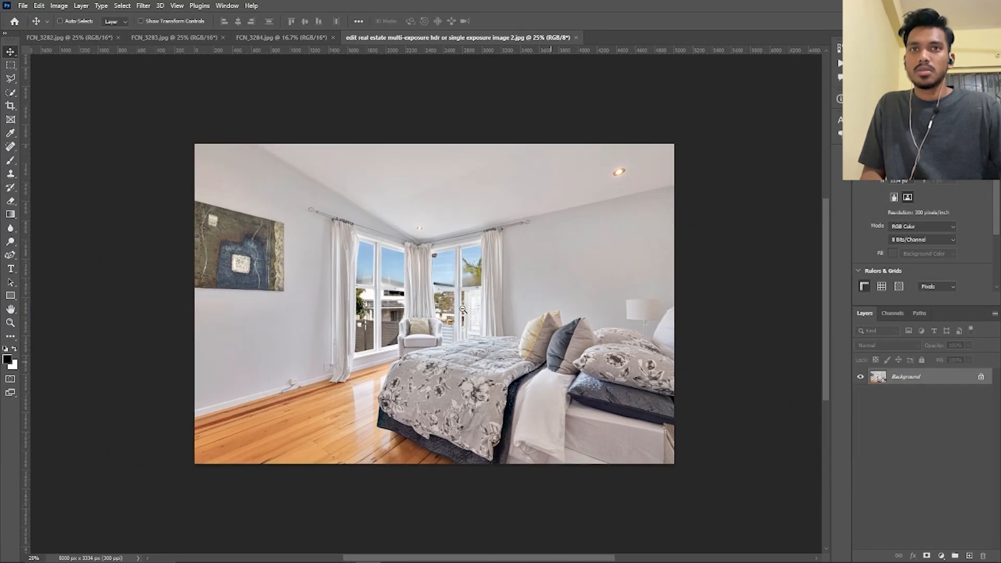
scroll(463, 309, down, 1)
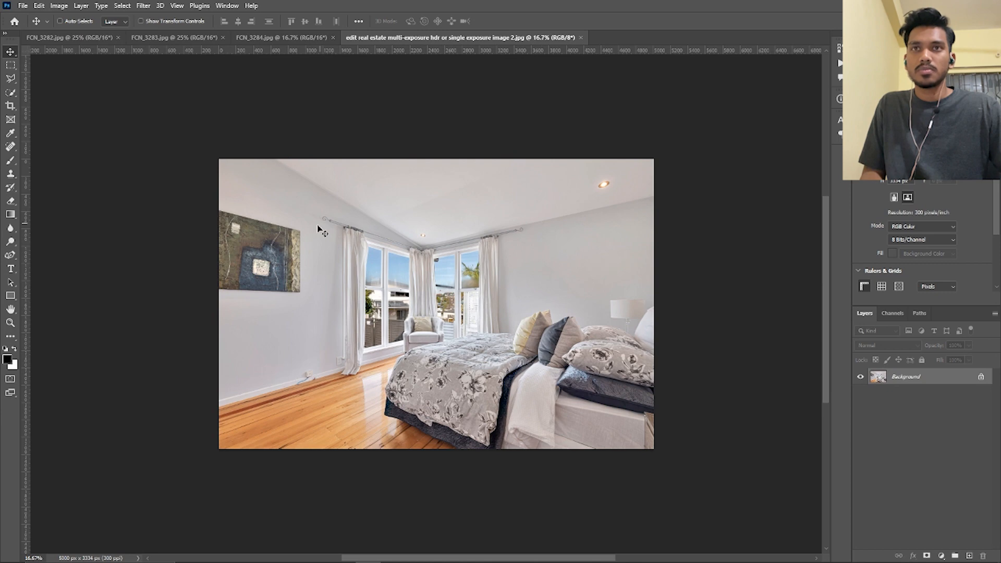
click(252, 38)
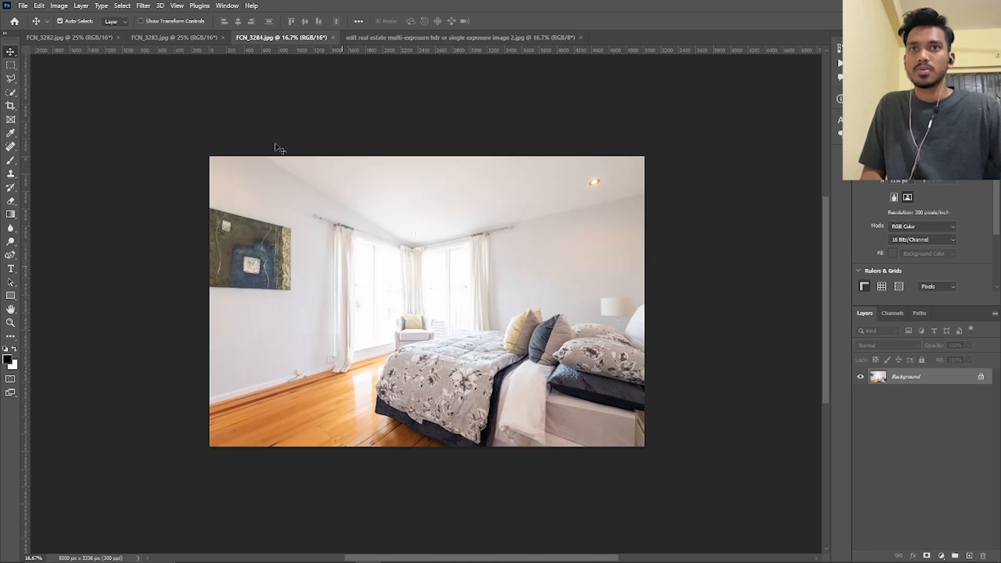
Unlock the FCN_3283 background, place it as an aligned layer over the FCN_3284 image and compare the two by toggling its visibility
click(174, 38)
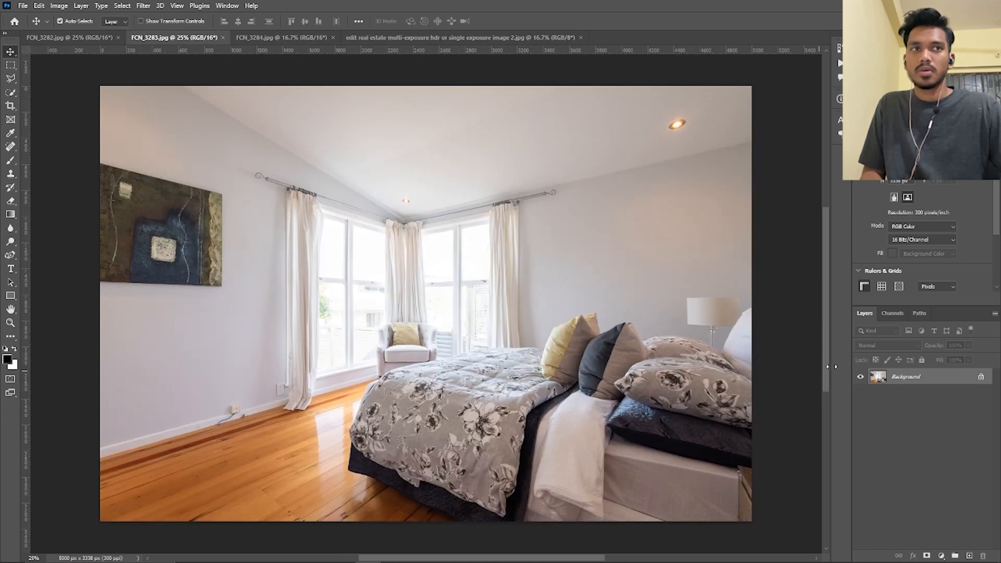
click(981, 378)
drag(495, 318, 317, 42)
drag(437, 264, 445, 285)
drag(594, 311, 597, 311)
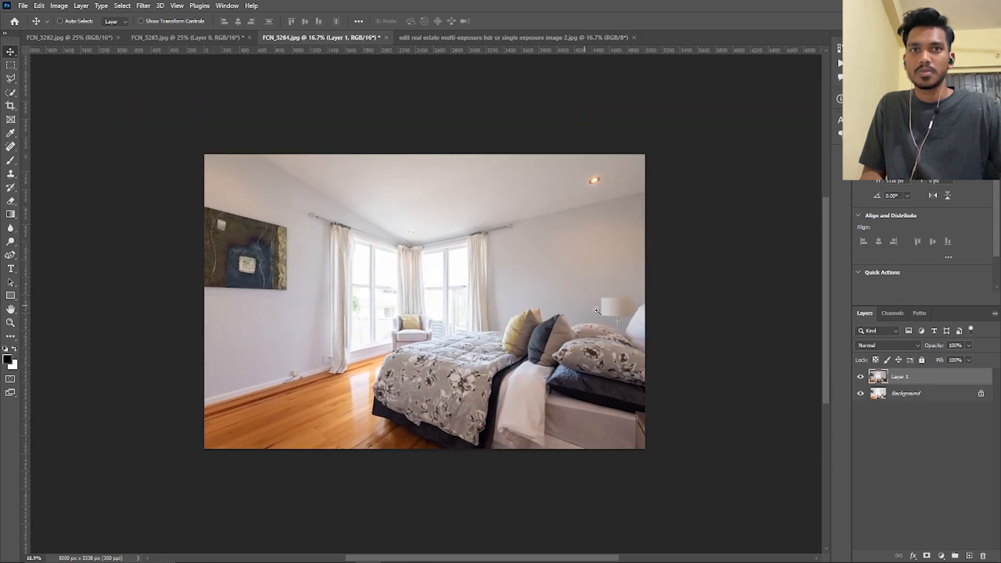
click(856, 377)
click(857, 377)
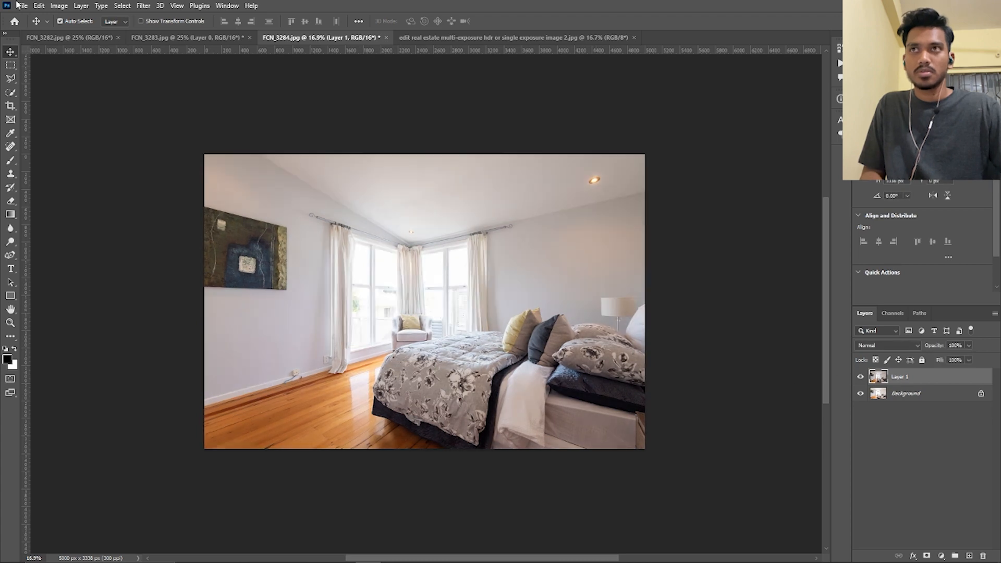
Unlock the dark FCN_3282 background, place it as the uppermost layer in FCN_3284 and hide it
click(77, 38)
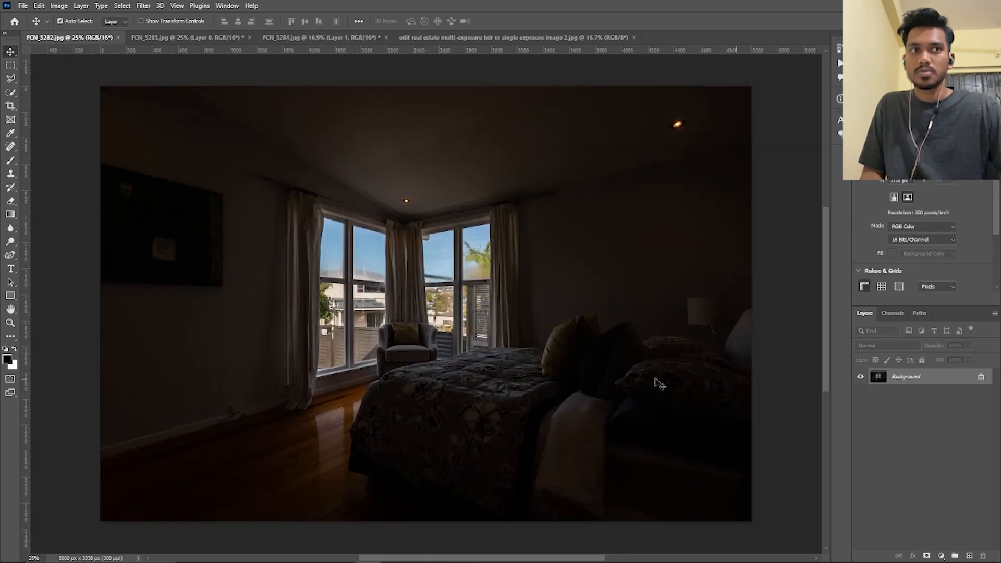
click(981, 377)
drag(326, 298, 428, 303)
click(860, 377)
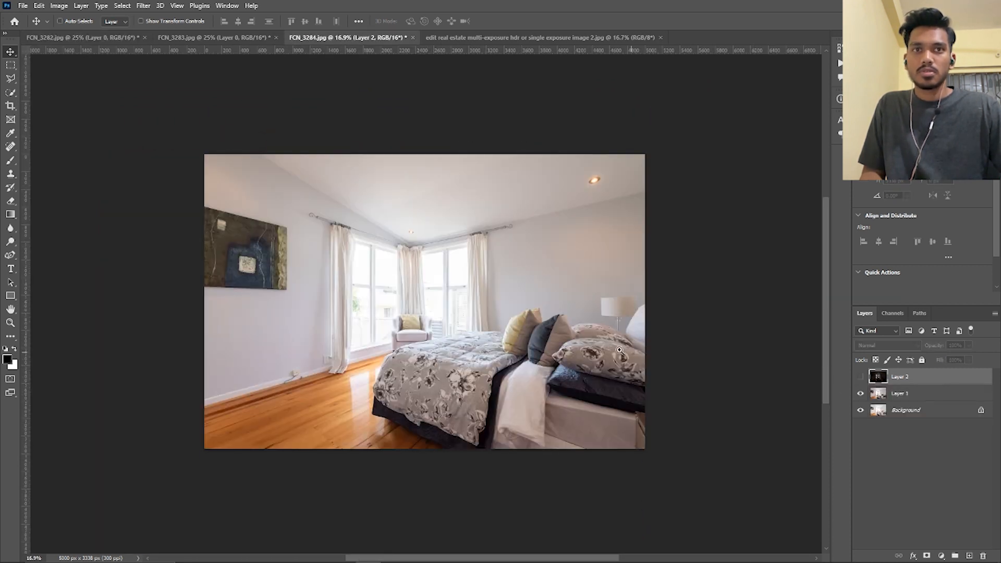
Unlock the Background layer in FCN_3284, select Layer 1 and toggle its visibility to compare the two bright exposures
drag(619, 351, 749, 408)
click(980, 411)
click(984, 397)
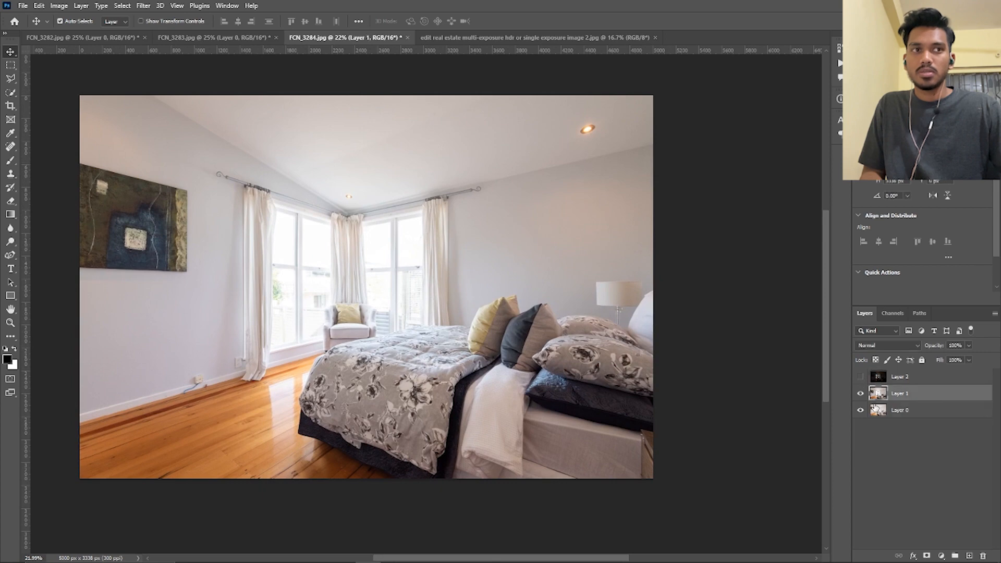
click(860, 395)
click(861, 395)
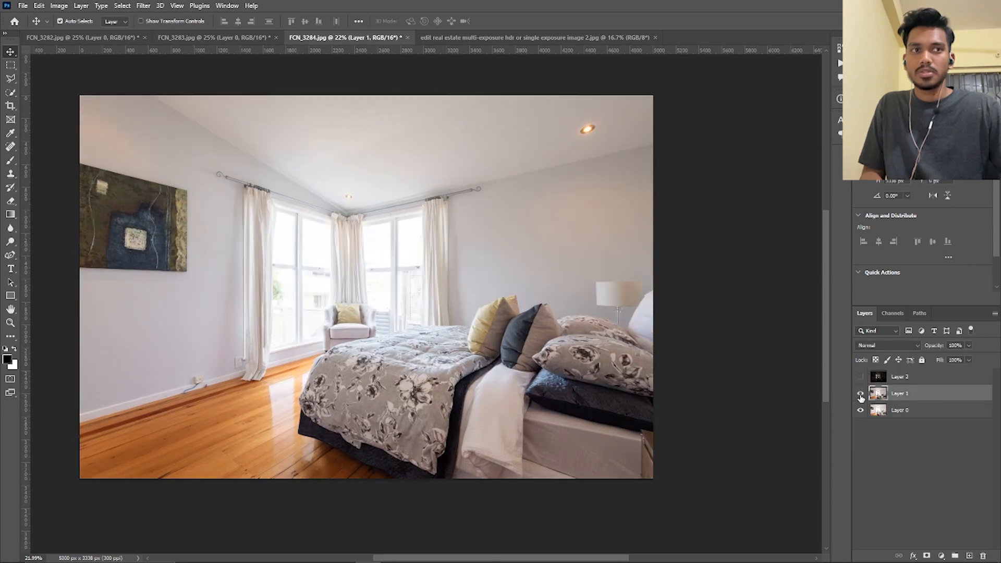
Load the luminosity of the RGB composite channel as a selection and feather it by 100 pixels
click(892, 313)
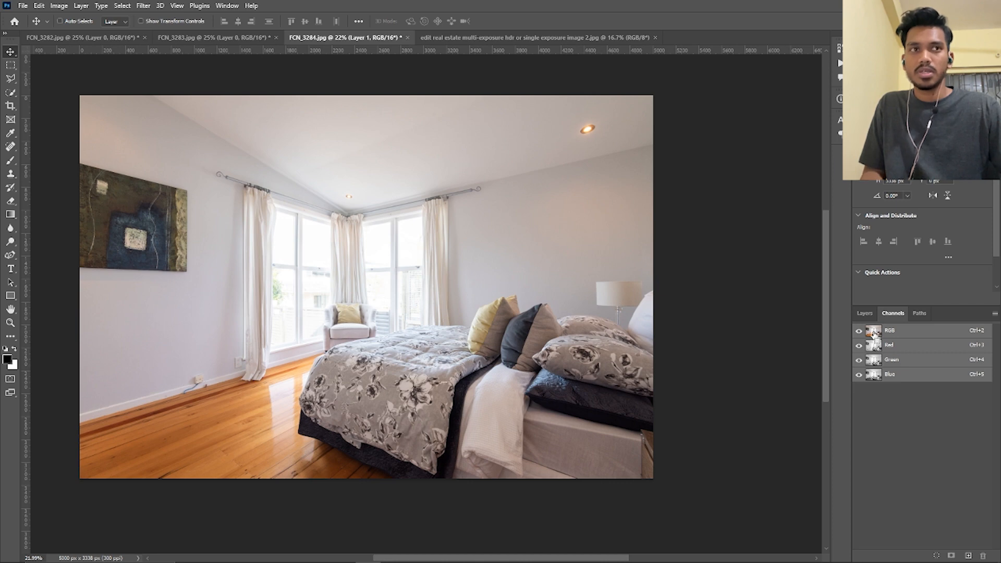
ctrl+click(874, 334)
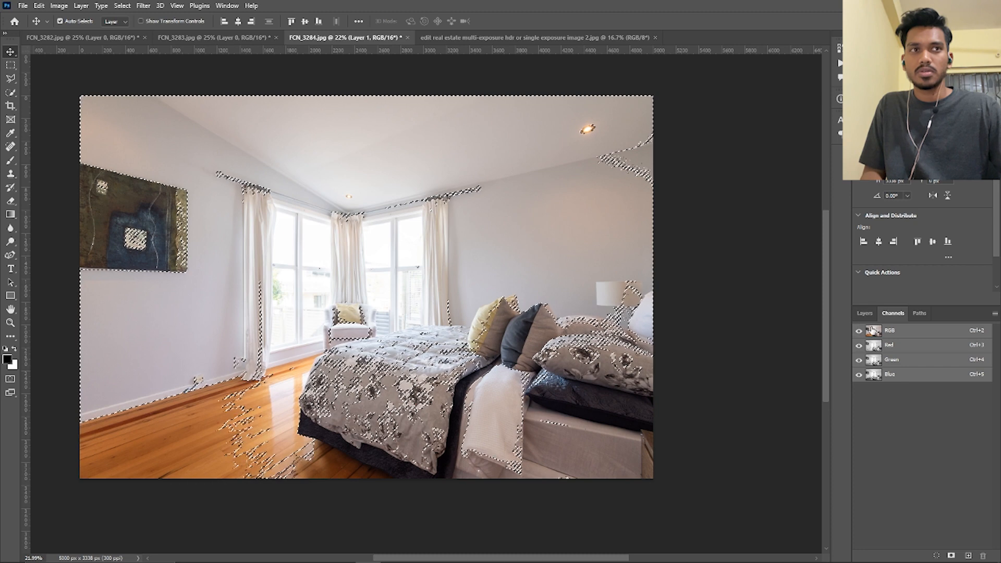
click(864, 313)
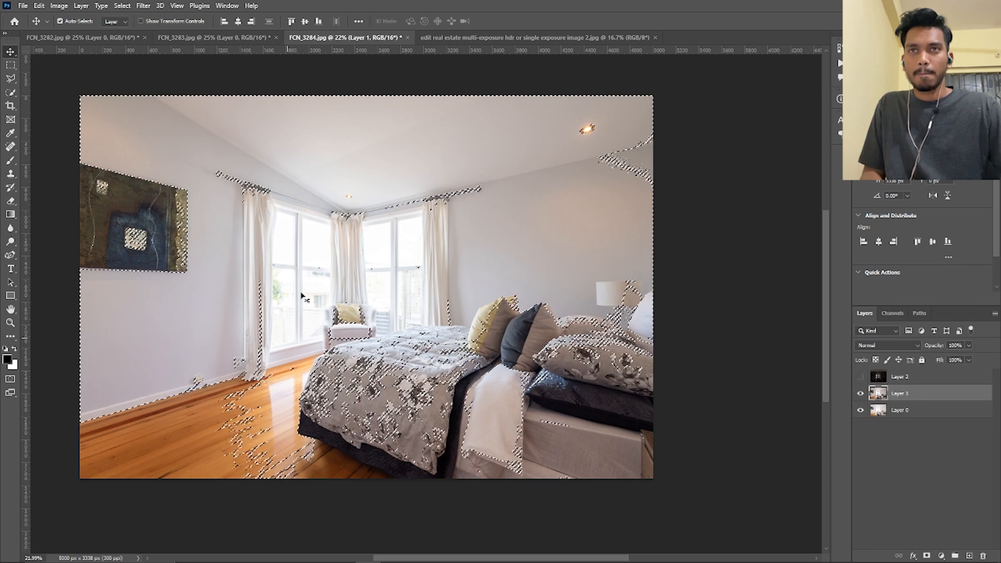
click(860, 398)
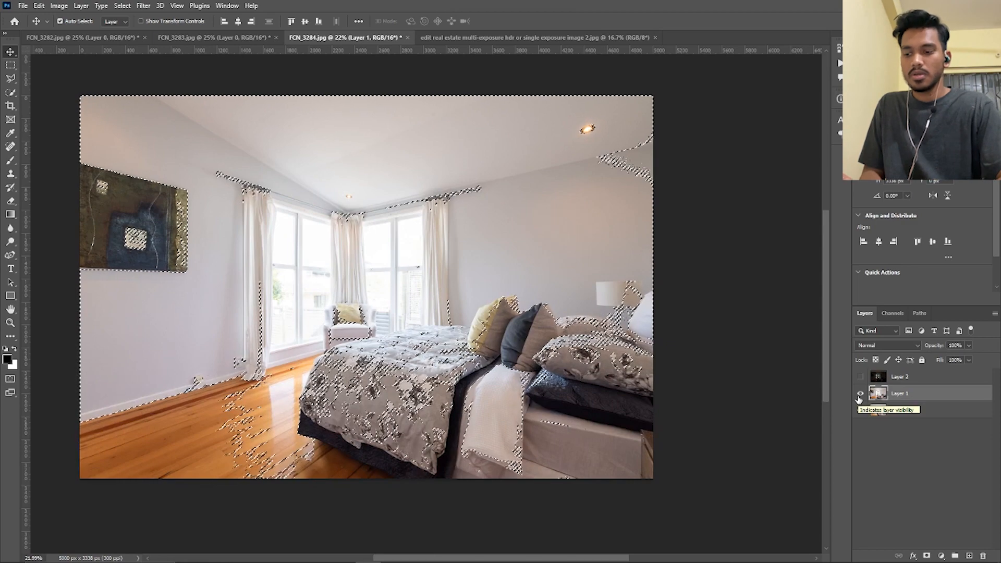
key(shift+F6)
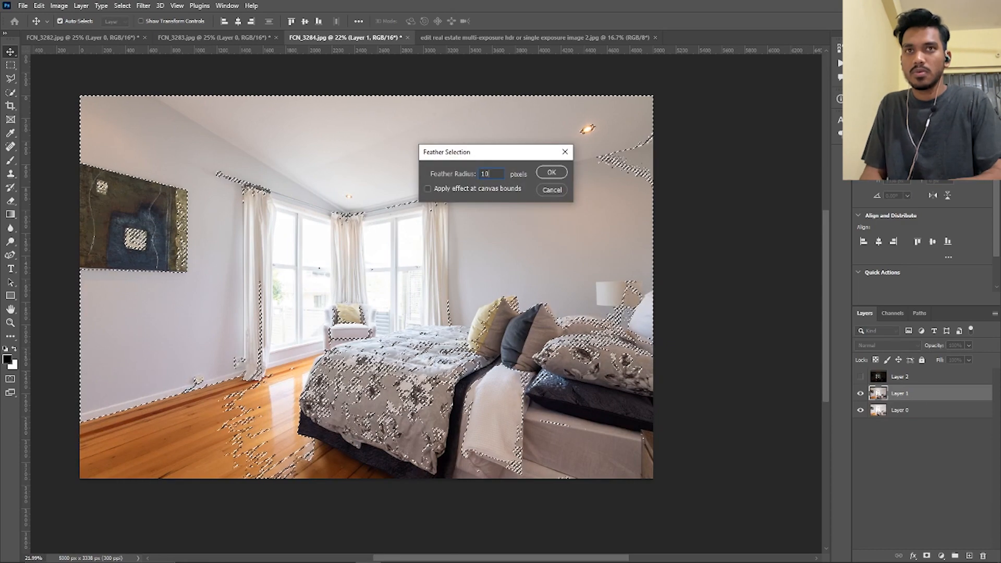
text(100)
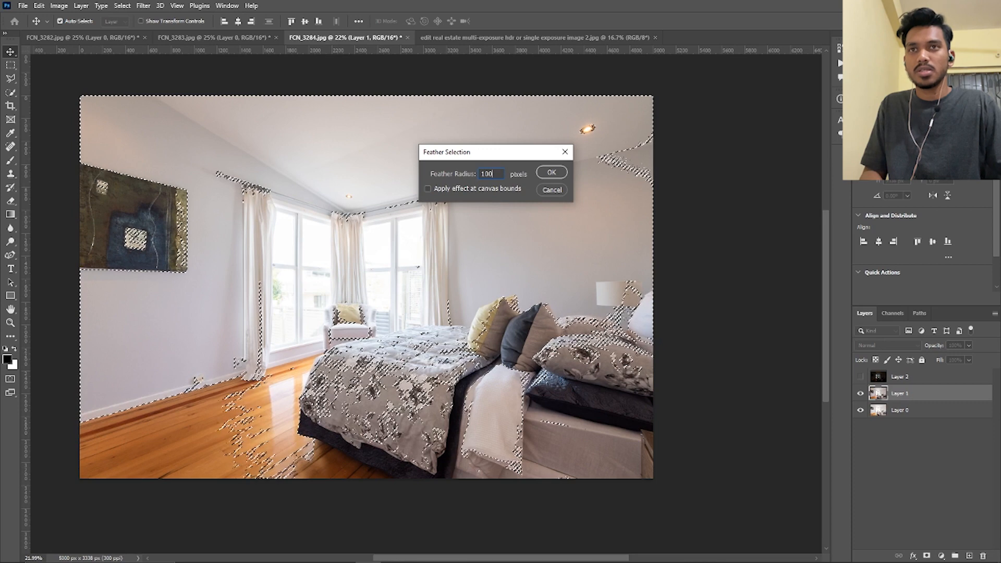
key(Return)
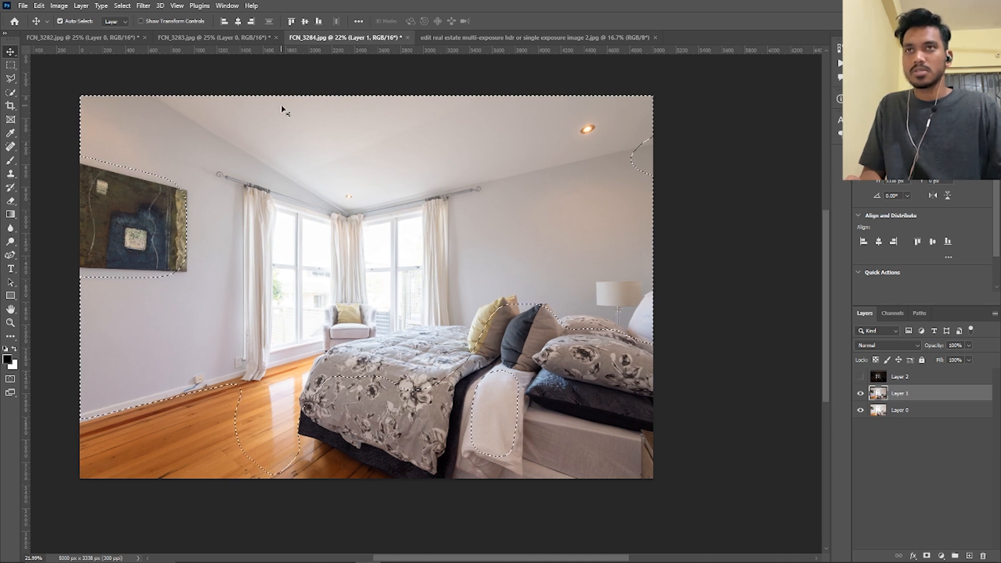
key(shift+F6)
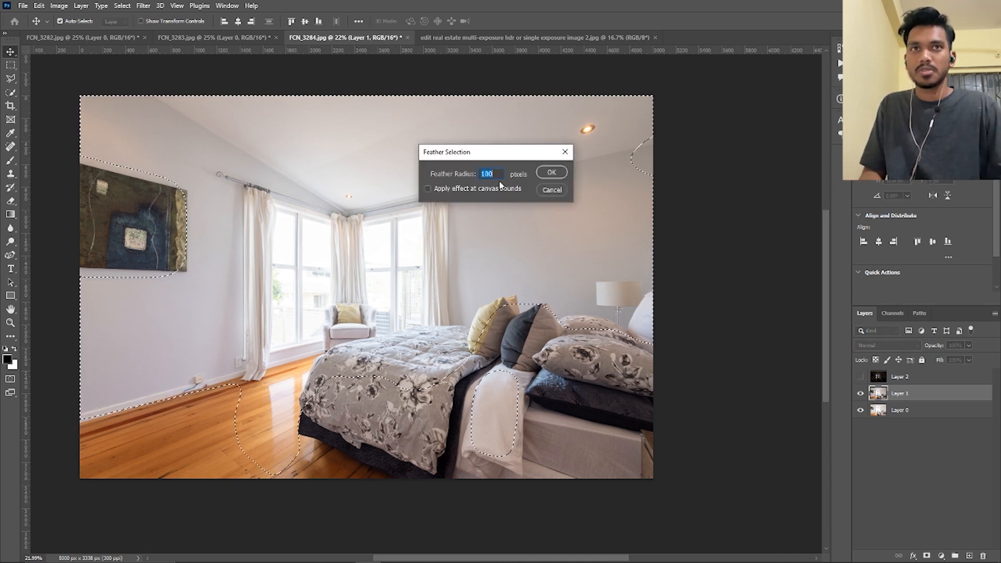
click(552, 190)
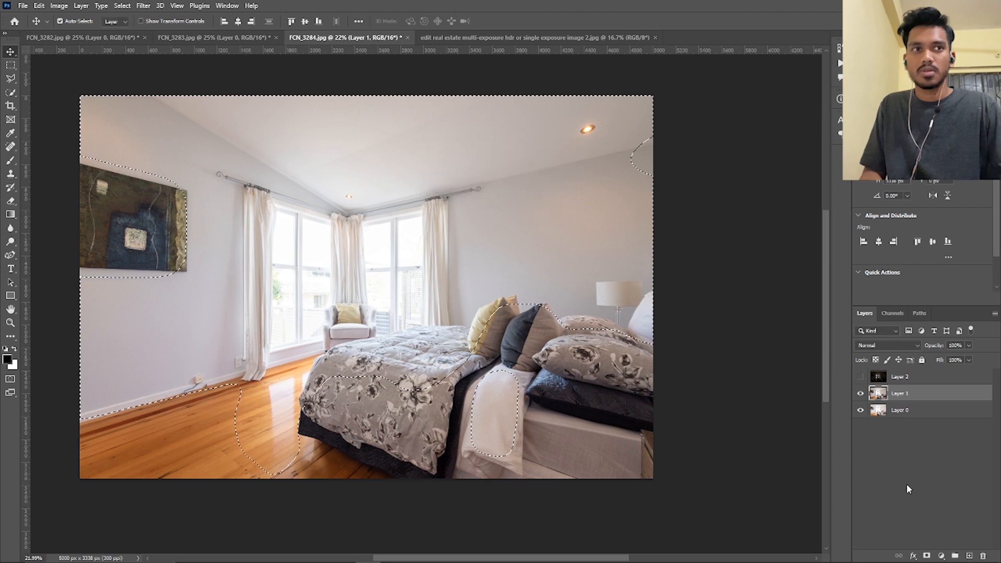
Add a layer mask to Layer 1 from the feathered selection and toggle the layer's visibility to compare the blend
click(927, 556)
scroll(524, 319, down, 3)
scroll(524, 319, up, 3)
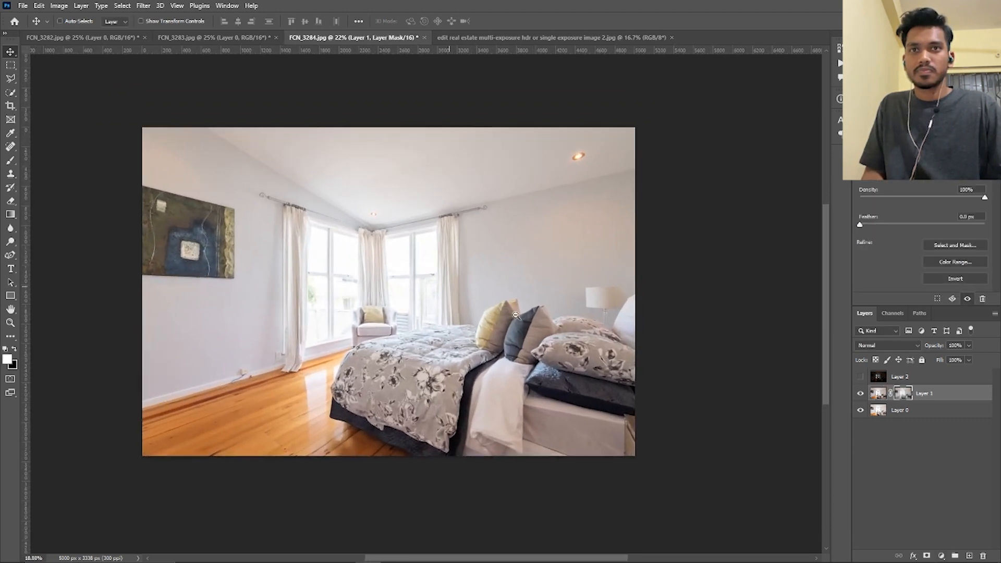
click(861, 393)
click(861, 394)
click(860, 393)
click(861, 393)
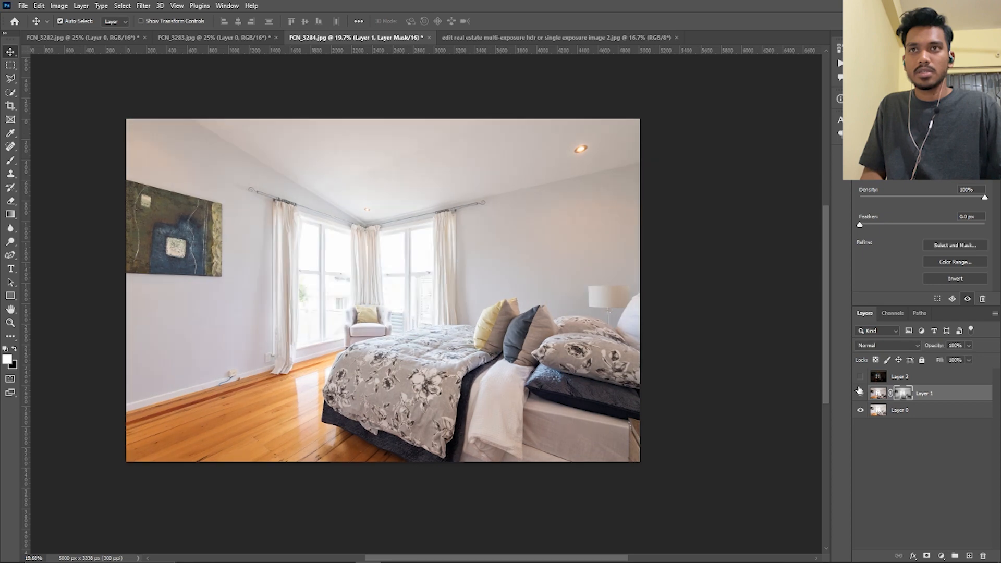
click(860, 393)
click(860, 393)
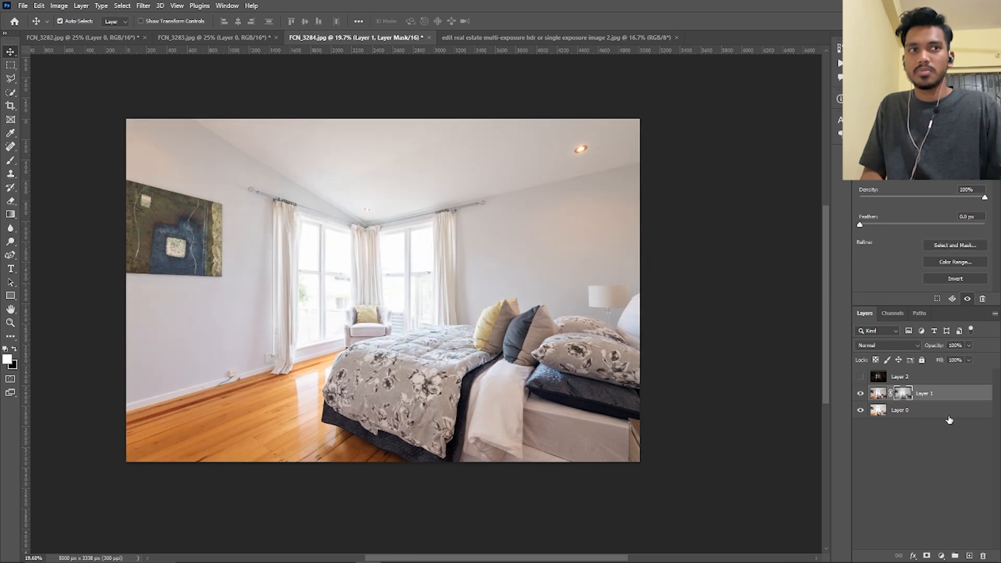
Select Layer 1 and Layer 0 together and stamp them into a new merged layer, keeping the originals
click(906, 412)
click(926, 399)
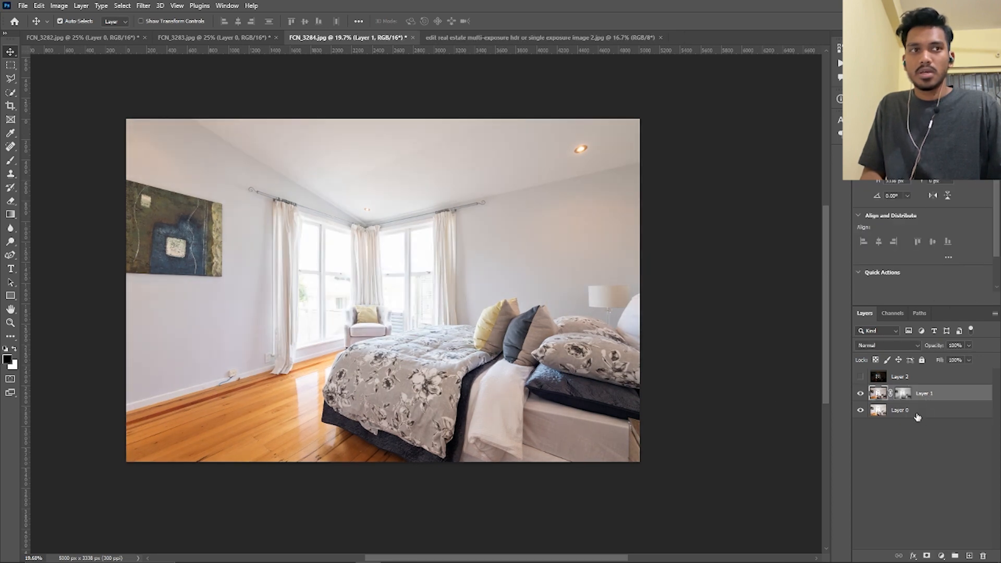
shift+click(917, 417)
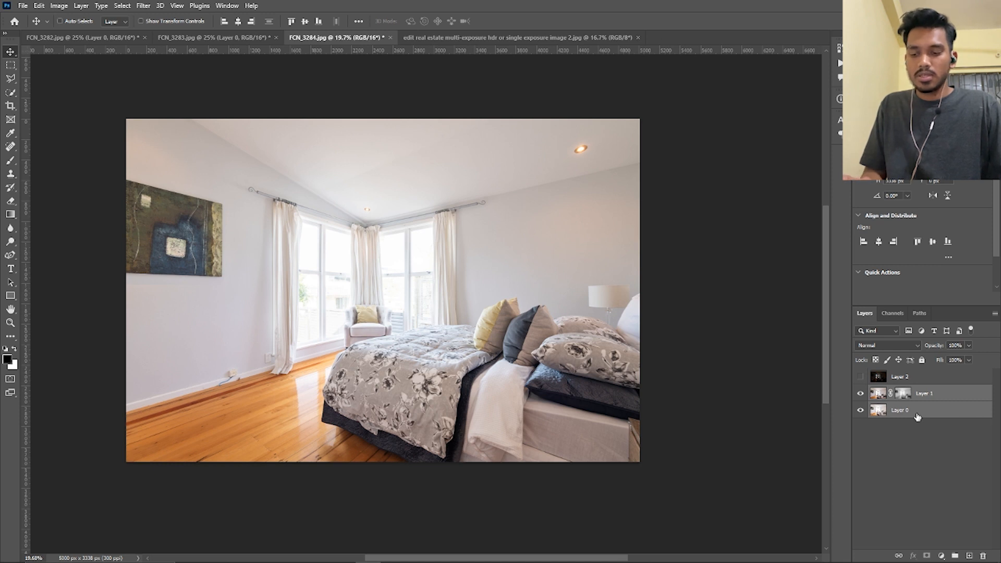
key(ctrl+alt+e)
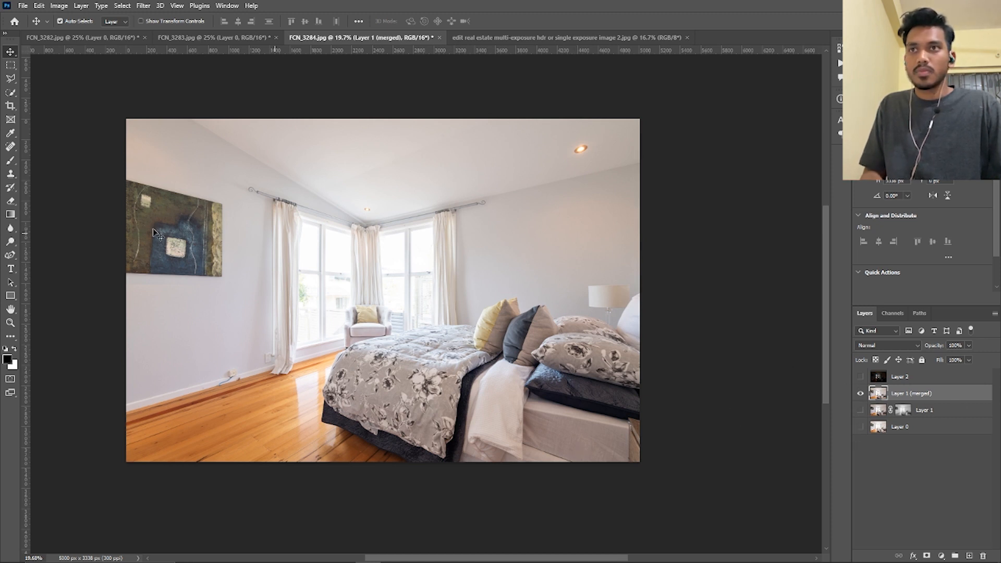
Select the merged layer's shadows by Color Range with fuzziness 43% and range 148, and feather the selection by 100 pixels
click(121, 5)
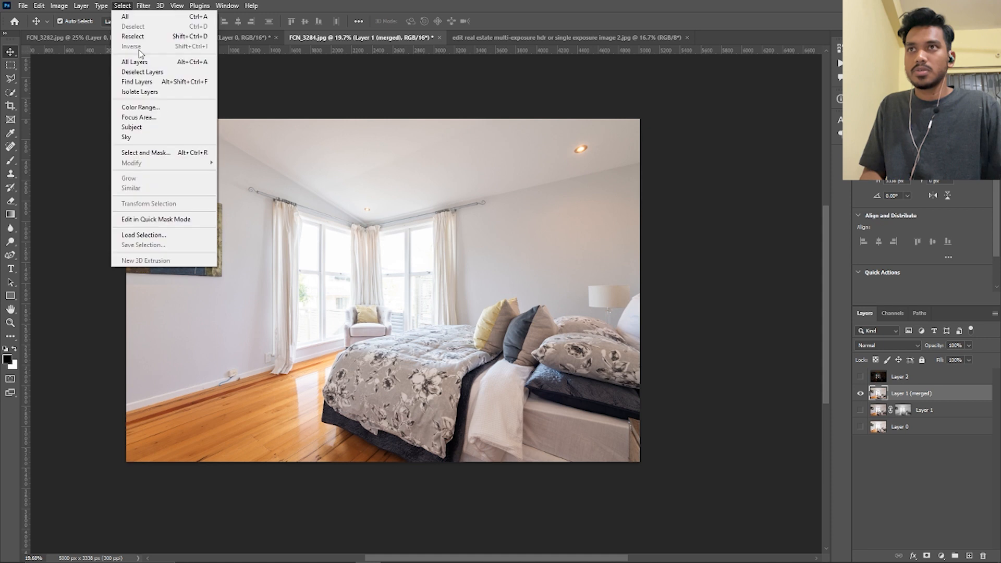
click(156, 108)
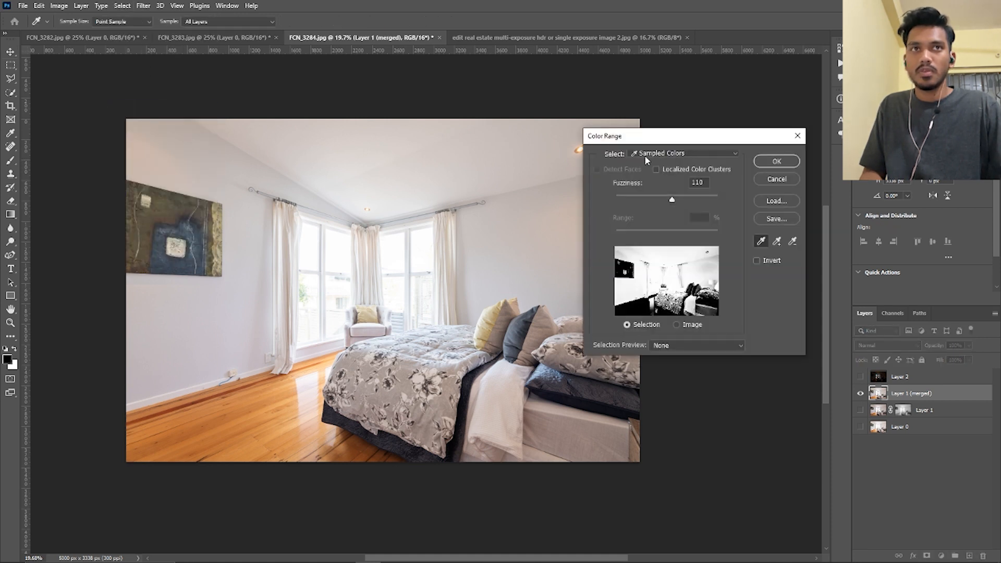
click(645, 154)
click(672, 266)
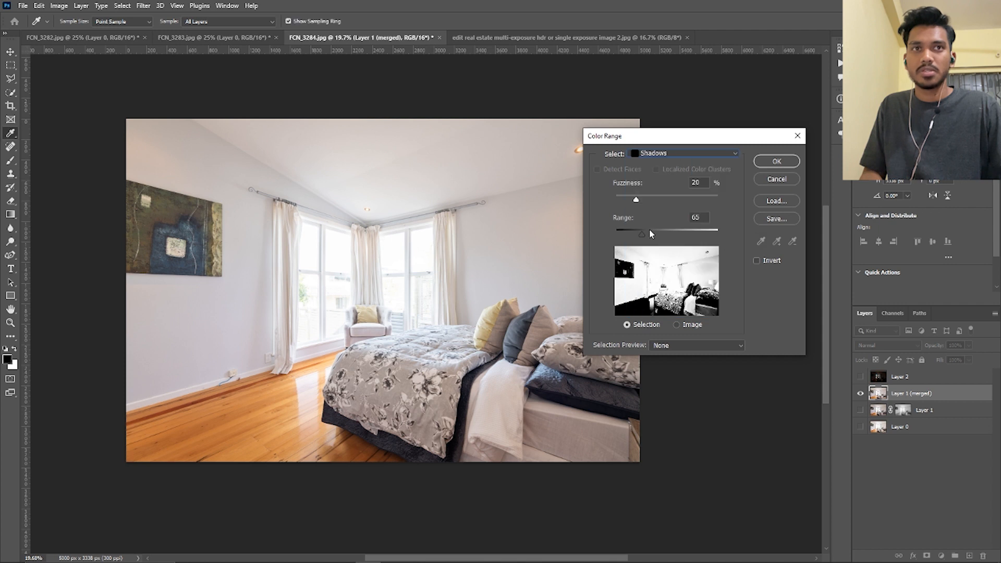
drag(650, 232, 666, 235)
drag(636, 199, 655, 197)
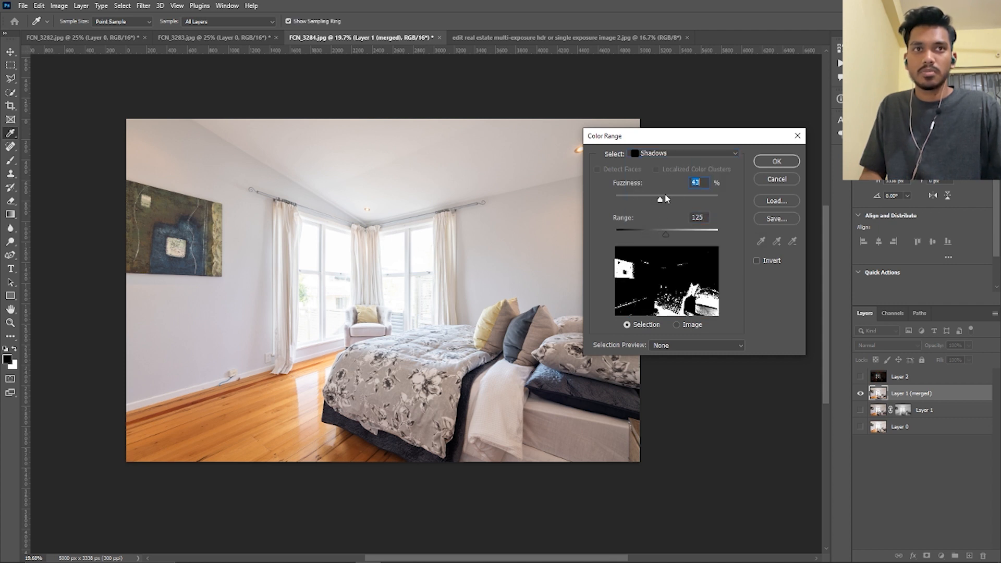
drag(666, 233, 675, 234)
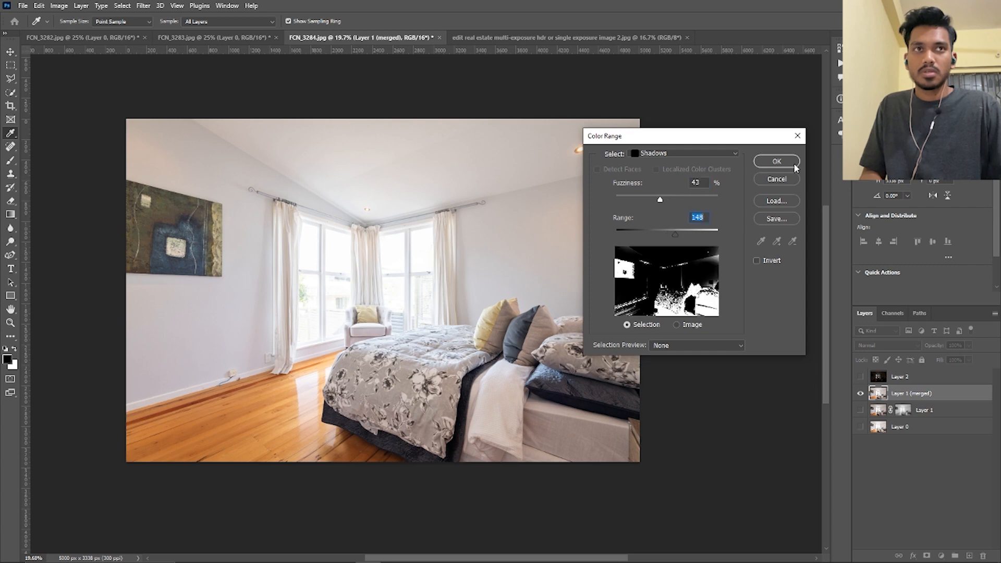
click(796, 167)
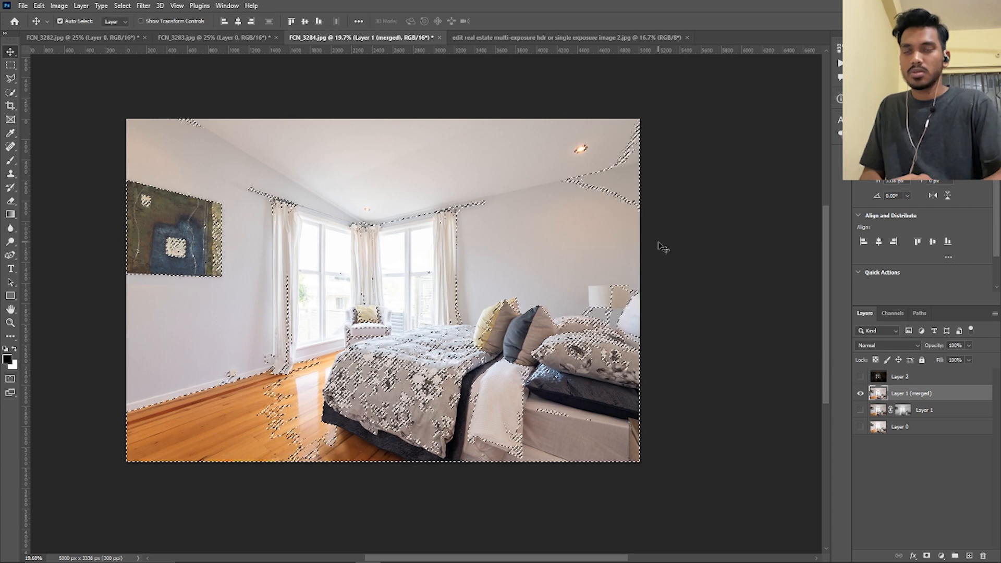
key(shift+F6)
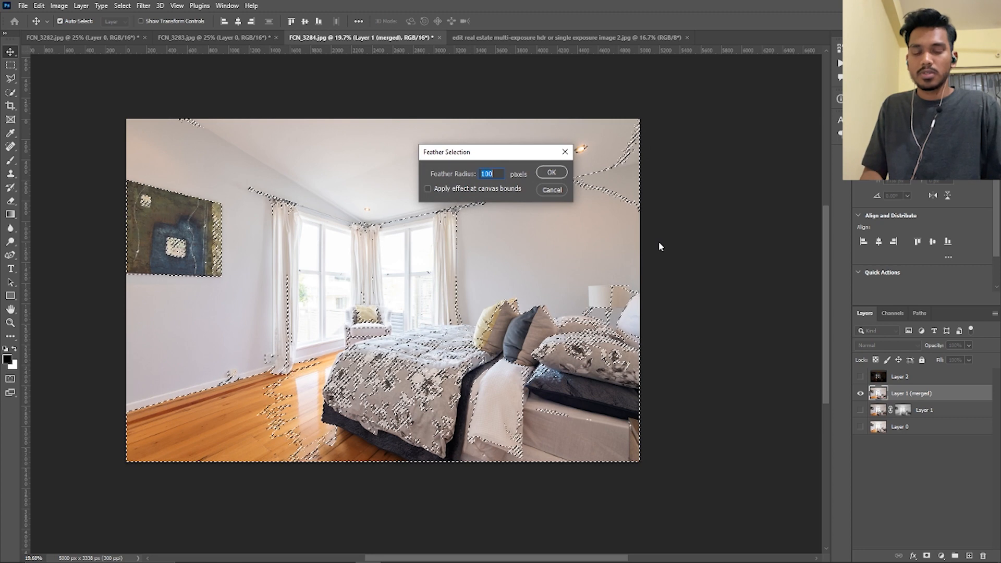
key(Return)
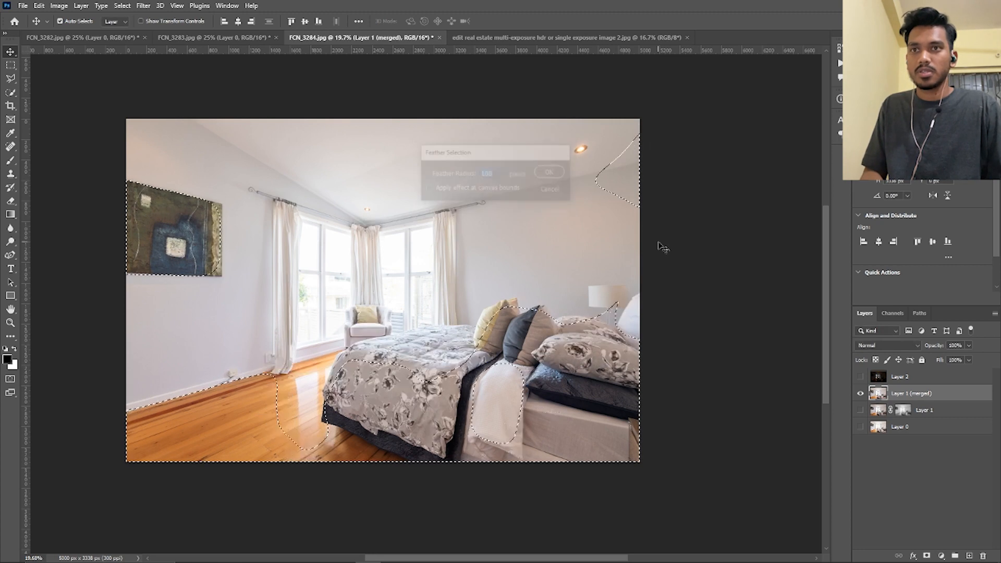
Brighten the selected shadows with Curves, raising input 115 to output 133 and setting the black point to input 10, and deselect
key(ctrl+m)
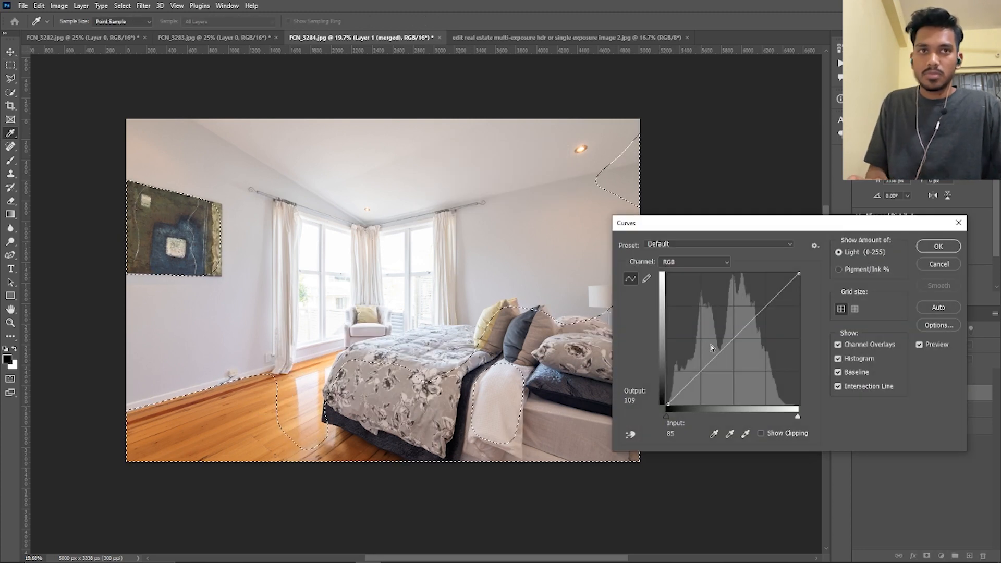
drag(712, 348, 727, 336)
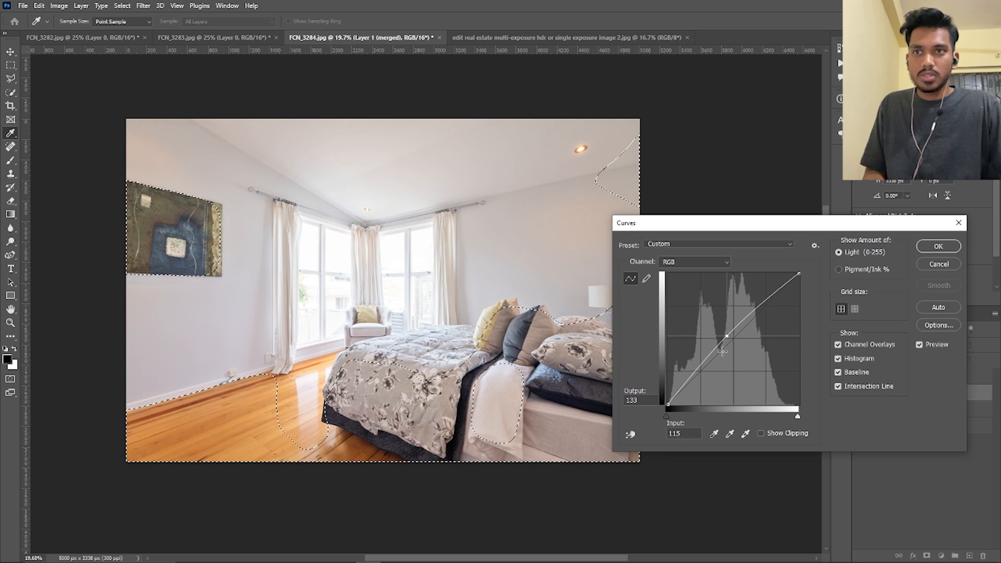
drag(666, 415, 672, 417)
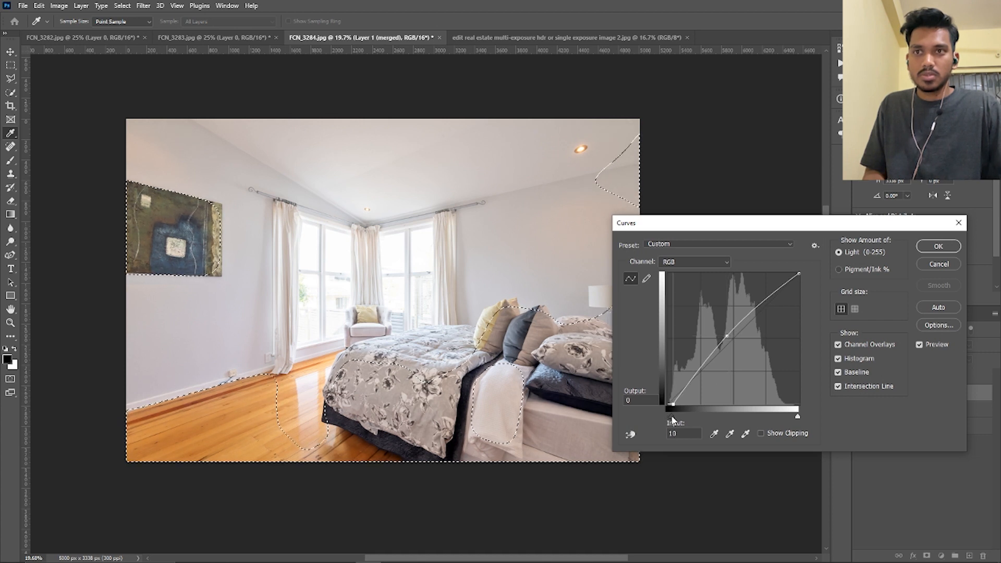
click(938, 246)
key(ctrl+d)
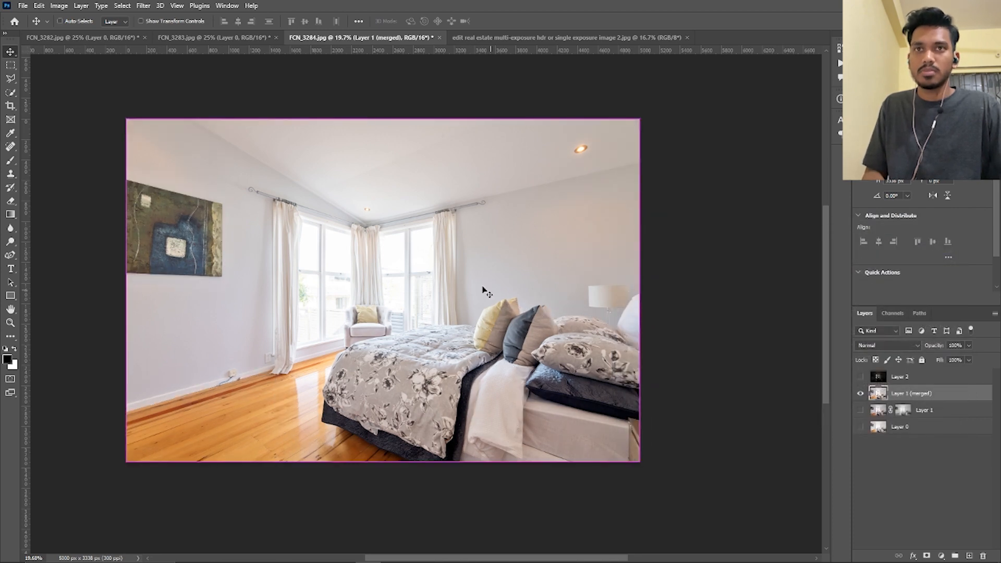
Select the merged layer's highlights by Color Range with fuzziness 34% and range 238, and feather the selection by 100 pixels
click(124, 6)
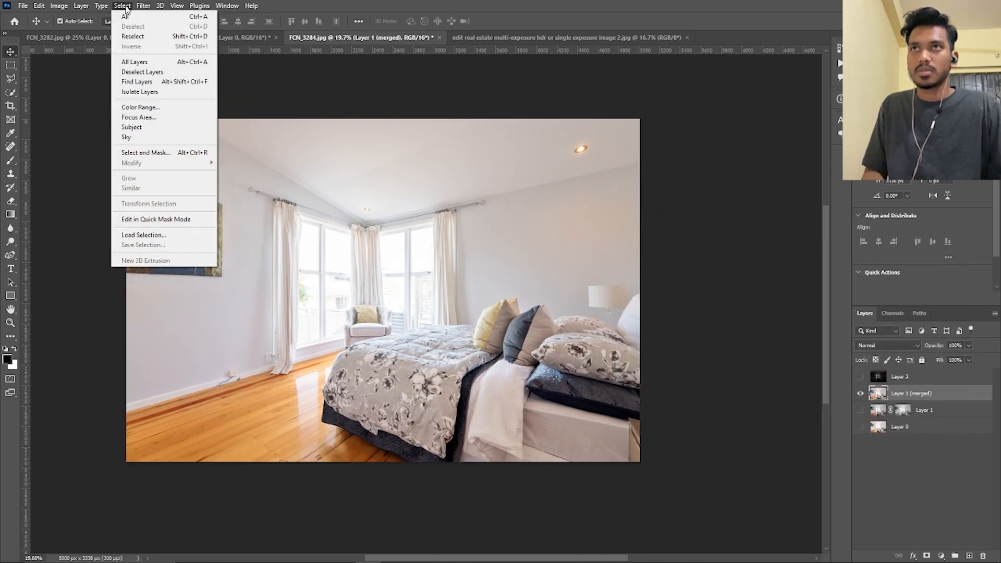
click(135, 108)
click(683, 153)
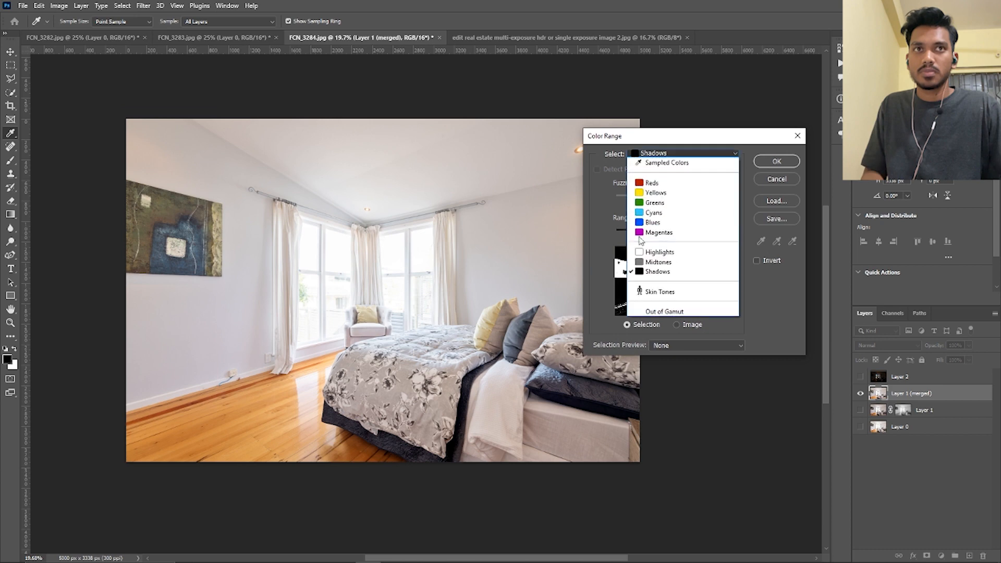
click(673, 253)
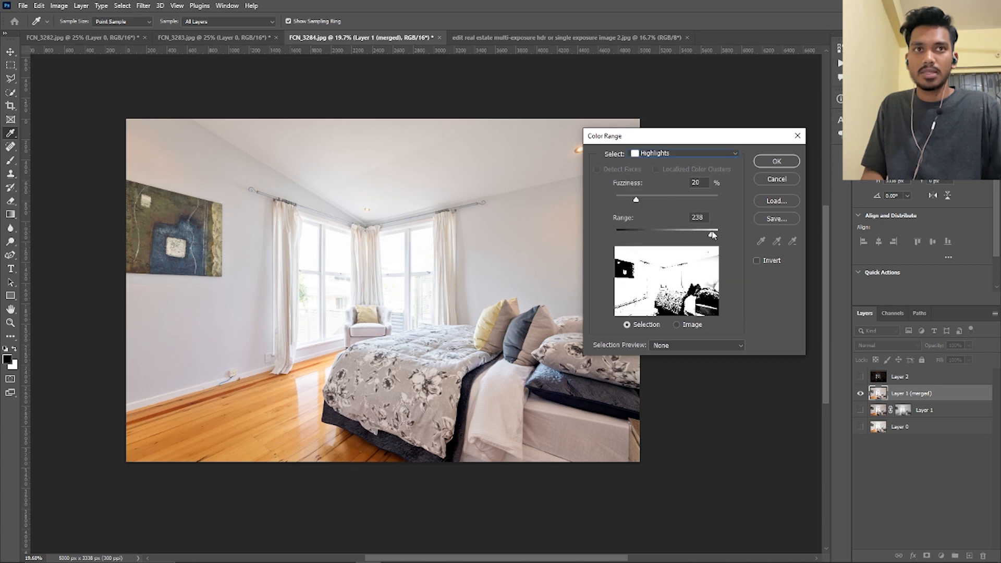
drag(712, 235, 712, 235)
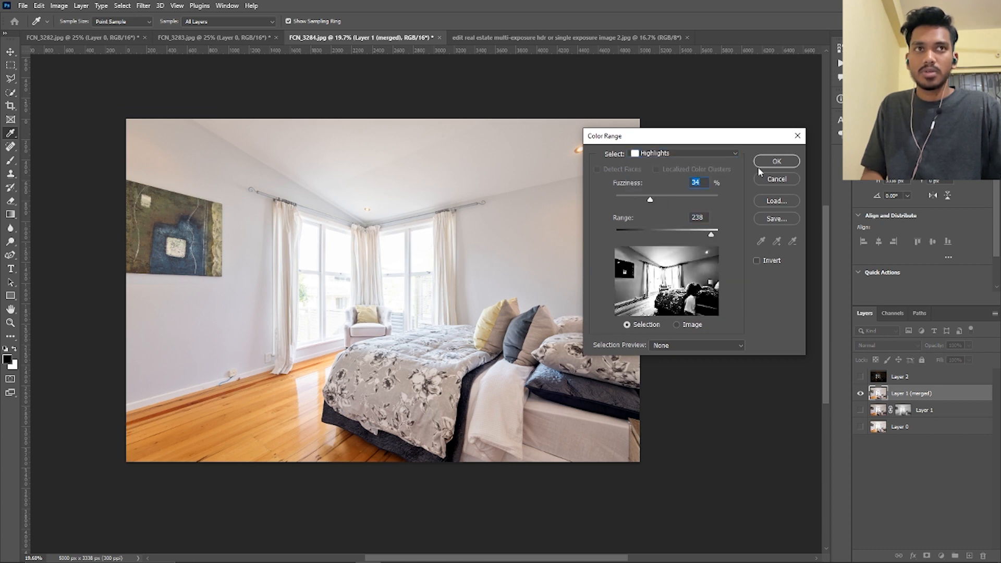
click(777, 162)
key(shift+F6)
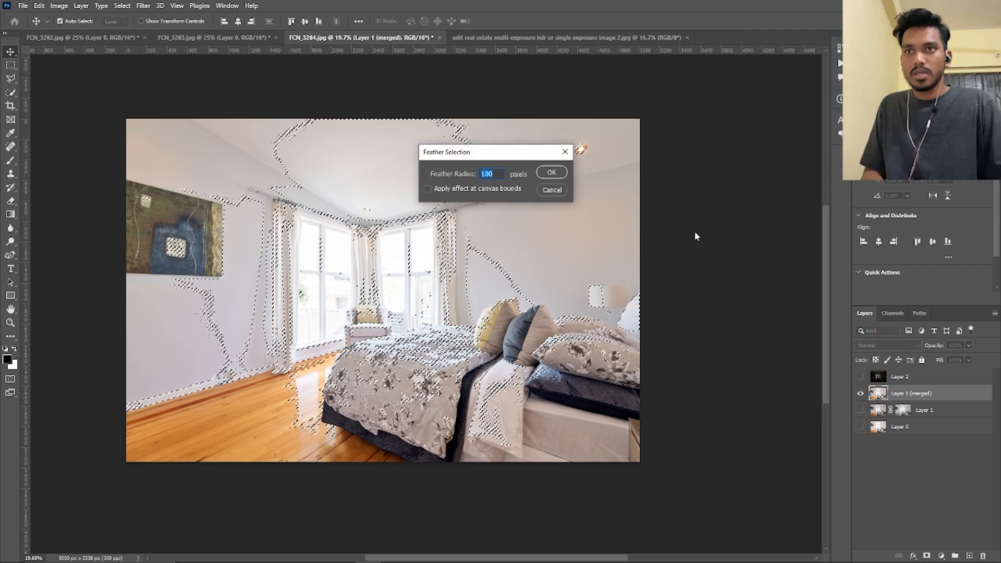
key(Return)
Apply Curves to the selected highlights, pulling the midtones down and moving the white point slightly inward, and deselect
key(ctrl+m)
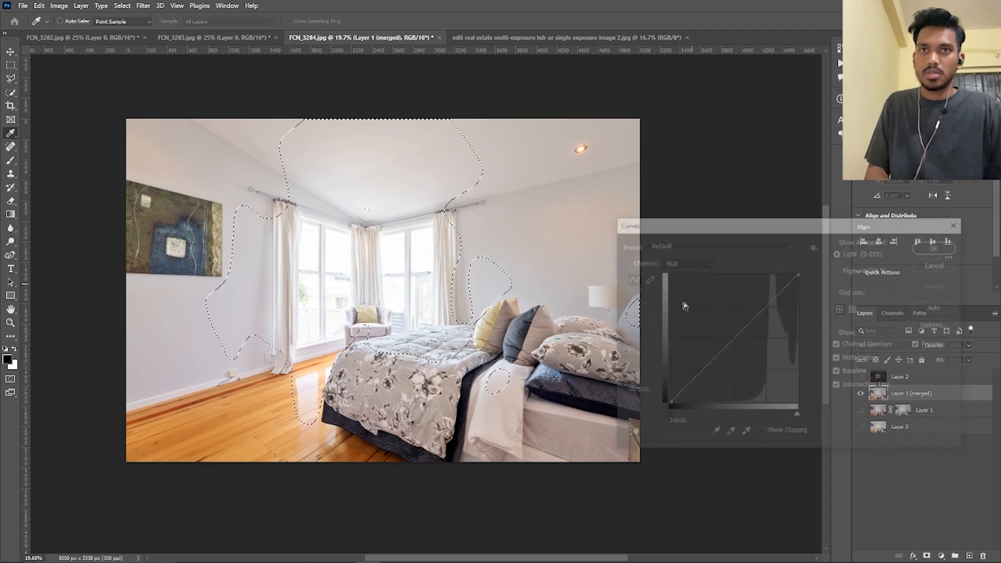
drag(724, 342, 739, 342)
drag(798, 417, 796, 417)
key(Return)
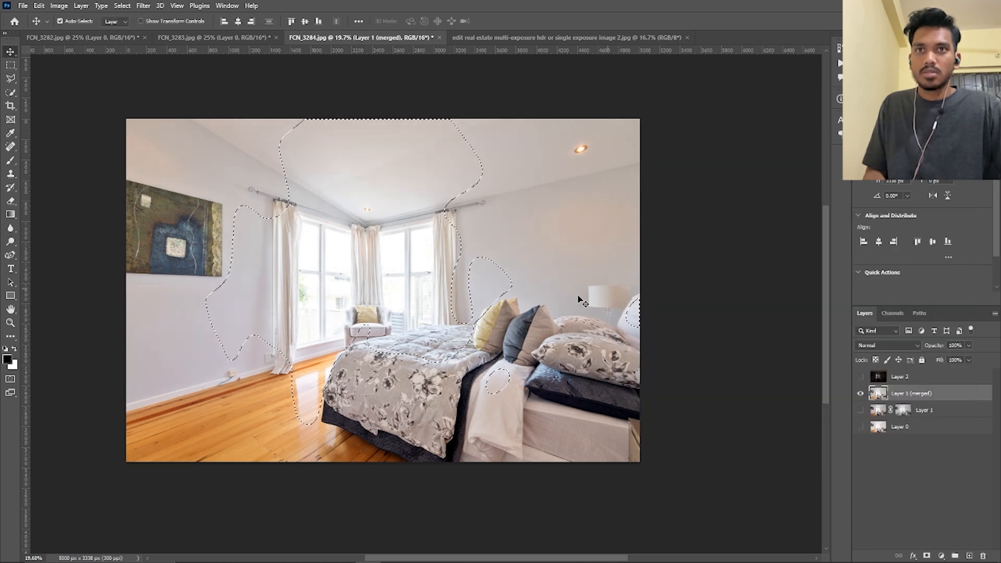
key(ctrl+d)
drag(482, 319, 461, 312)
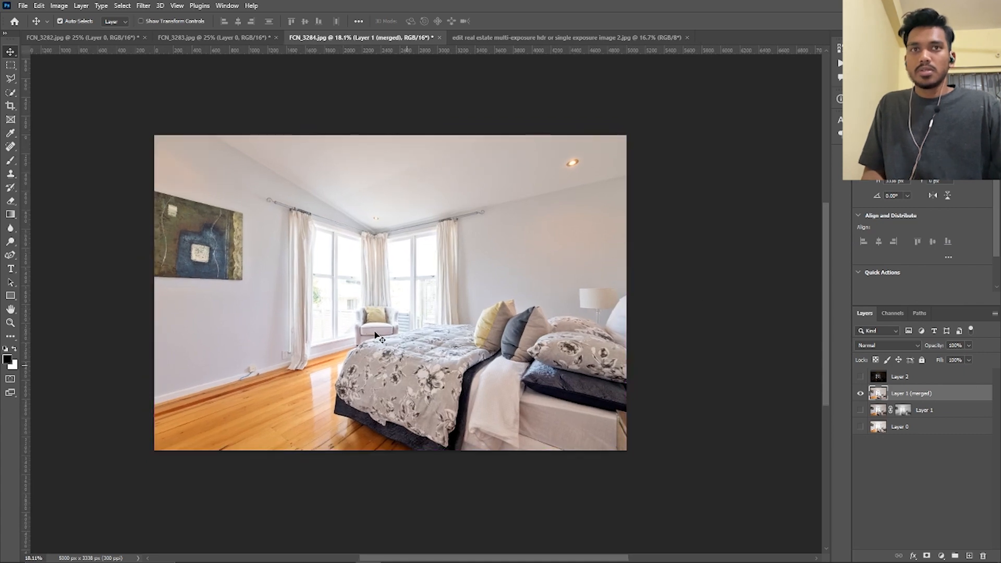
Select the merged layer's walls, ceiling, curtains and windows with the Quick Selection tool, leaving out the wall painting and floor
scroll(180, 228, up, 4)
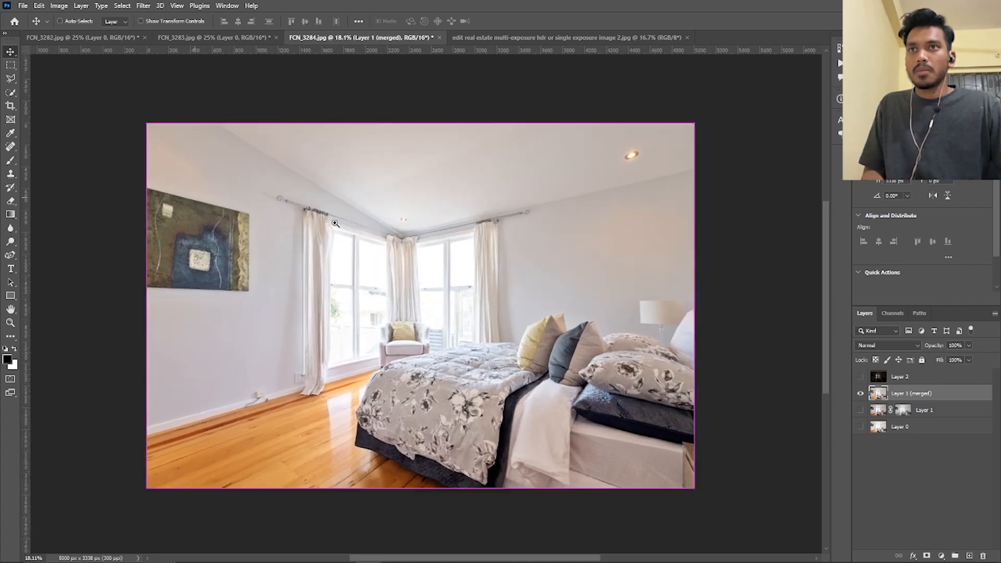
scroll(396, 223, down, 4)
key(w)
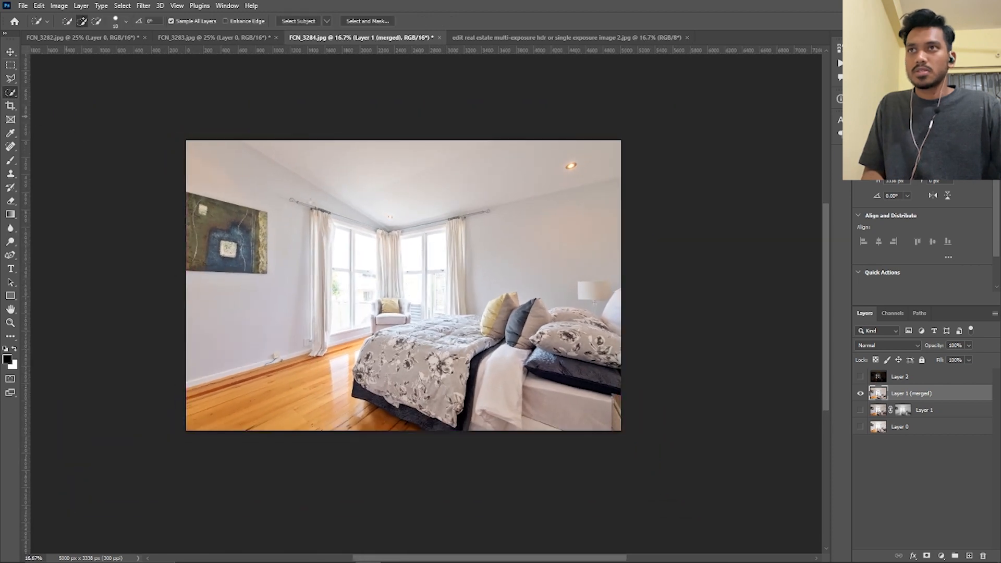
drag(304, 216, 255, 324)
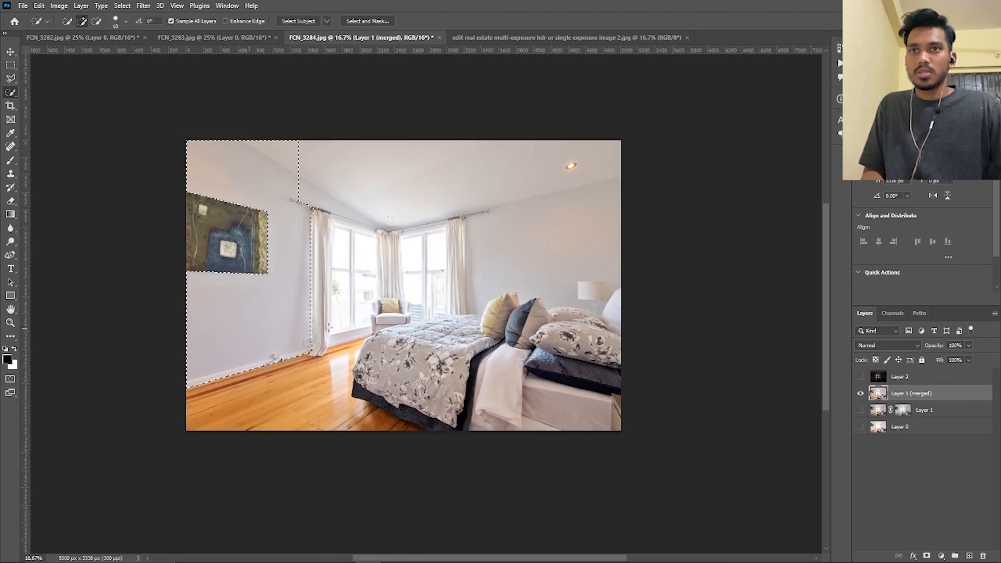
mouse_move(354, 230)
mouse_down()
mouse_move(479, 206)
mouse_move(536, 241)
mouse_move(506, 256)
mouse_up()
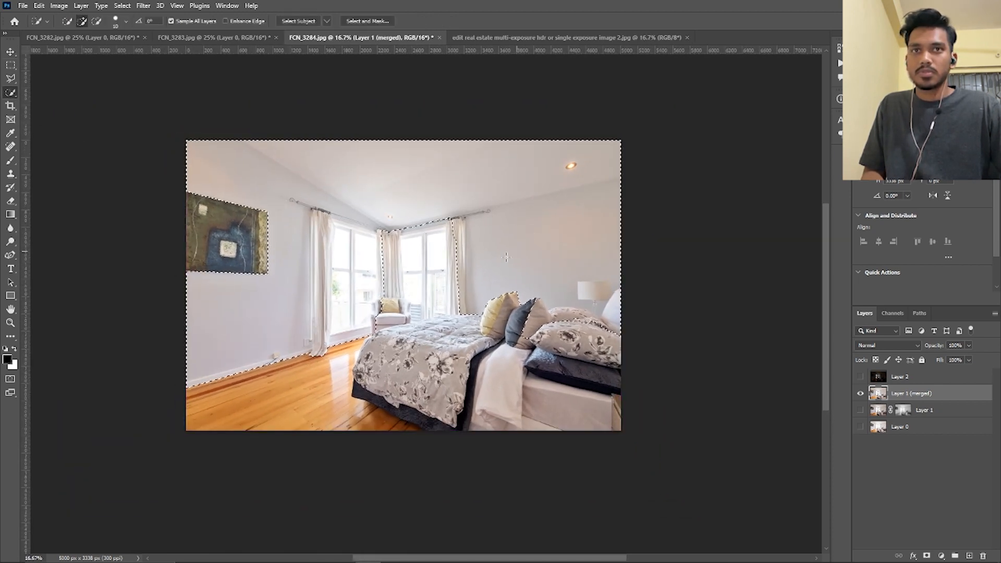
click(410, 259)
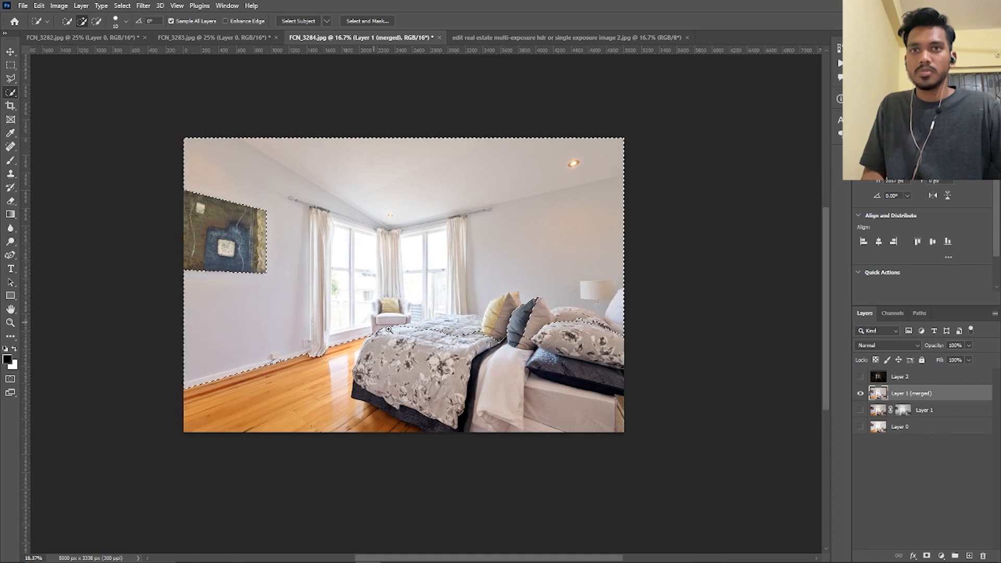
Subtract the armchair and bed from the wall selection, and add the missing wall area around the bedside lamp
scroll(379, 326, up, 3)
drag(378, 298, 395, 297)
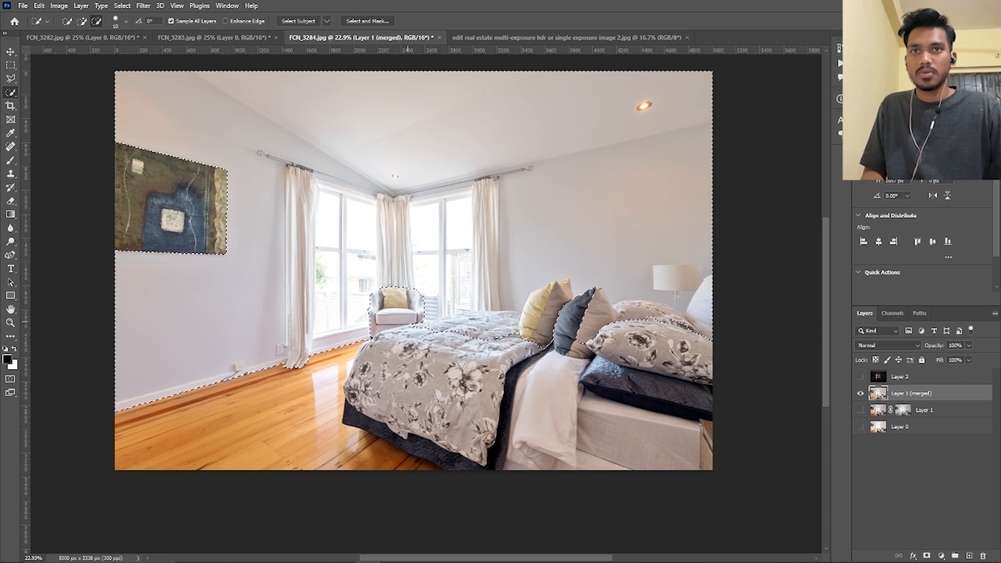
mouse_move(409, 323)
mouse_down()
mouse_move(552, 298)
mouse_move(591, 305)
mouse_up()
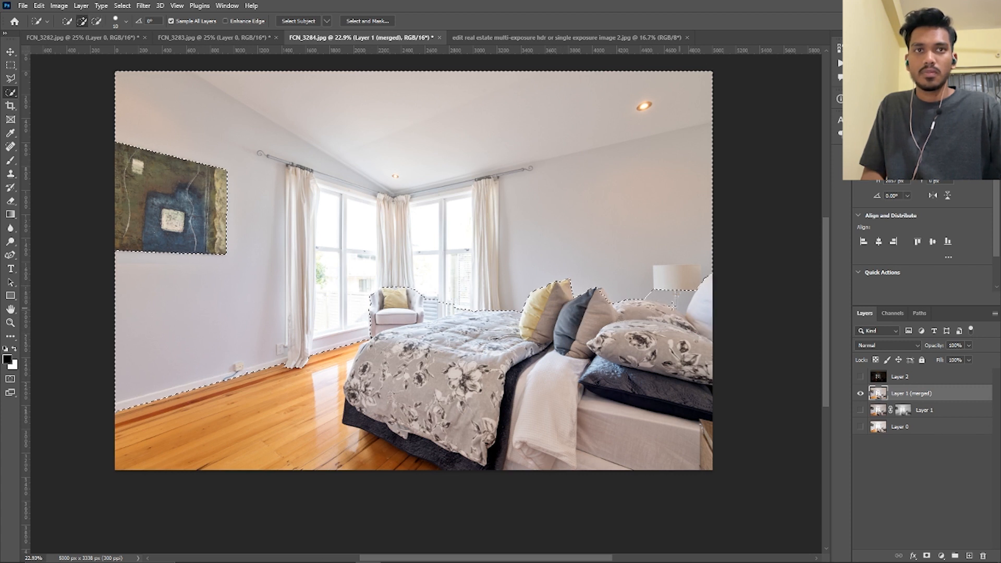
drag(670, 305, 681, 301)
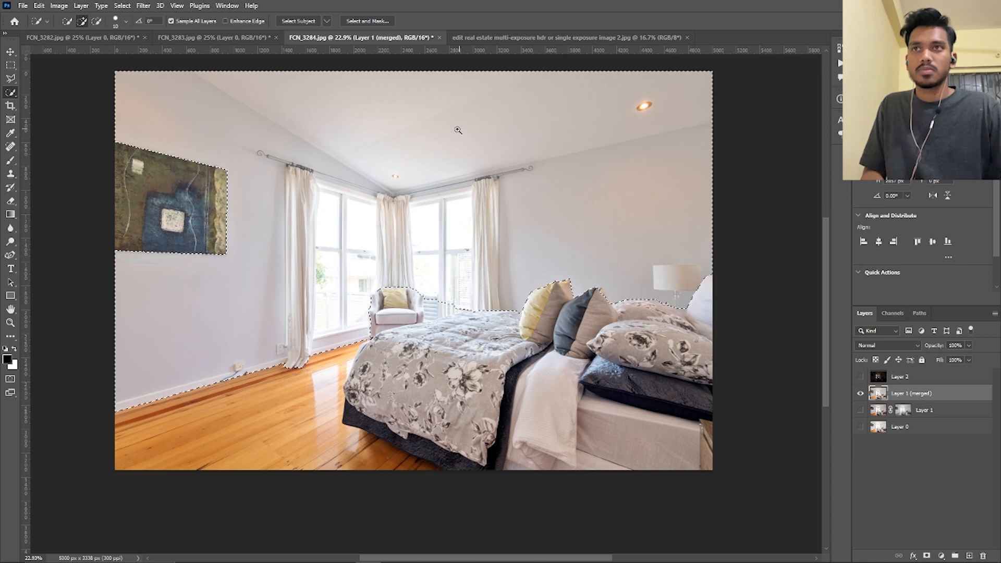
scroll(438, 126, down, 3)
scroll(407, 158, up, 3)
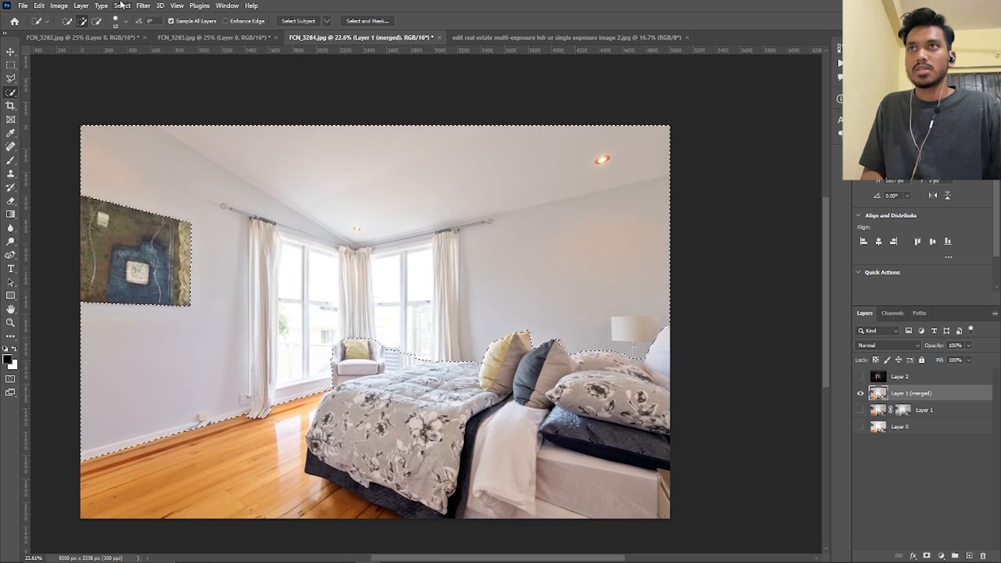
Neutralize the color cast in the selected walls and ceiling using Replace Color with saturation -78, compare before and after, and deselect
click(59, 6)
mouse_move(76, 32)
click(188, 253)
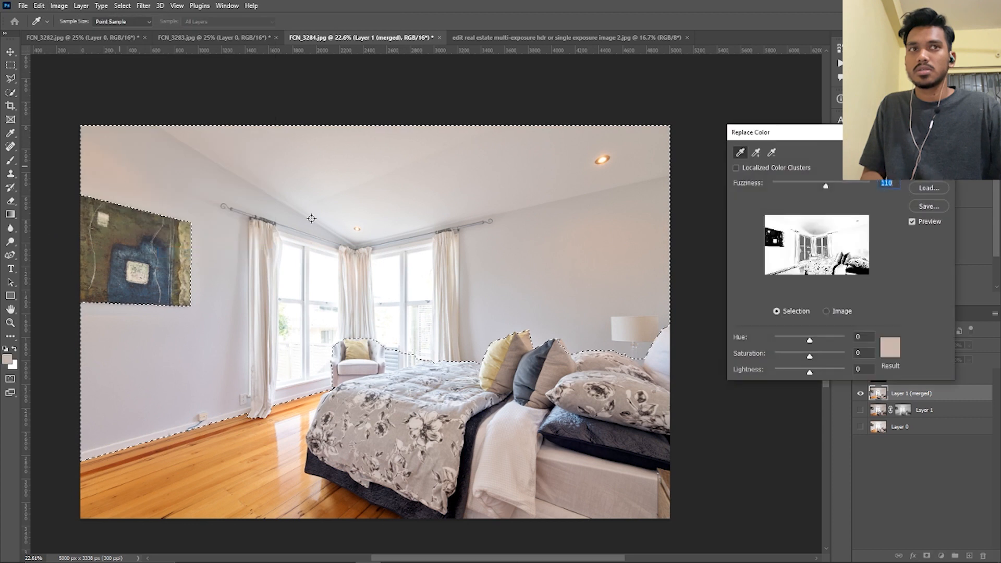
click(58, 6)
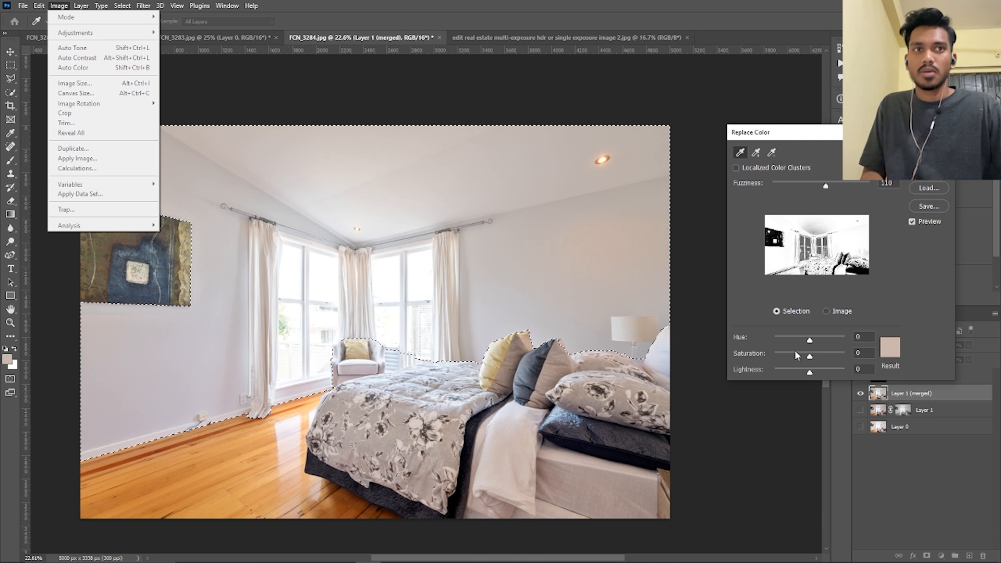
drag(795, 353, 787, 356)
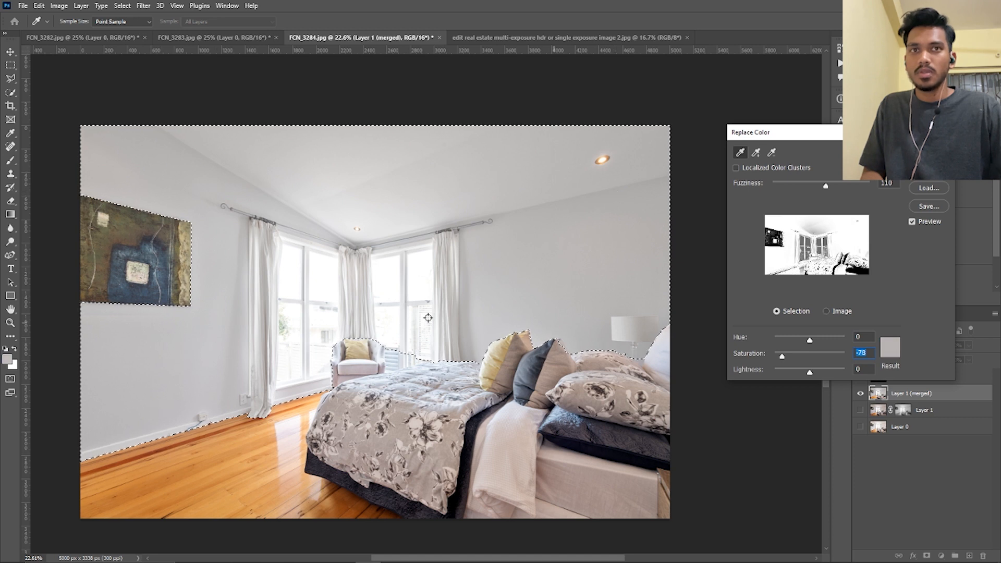
click(928, 151)
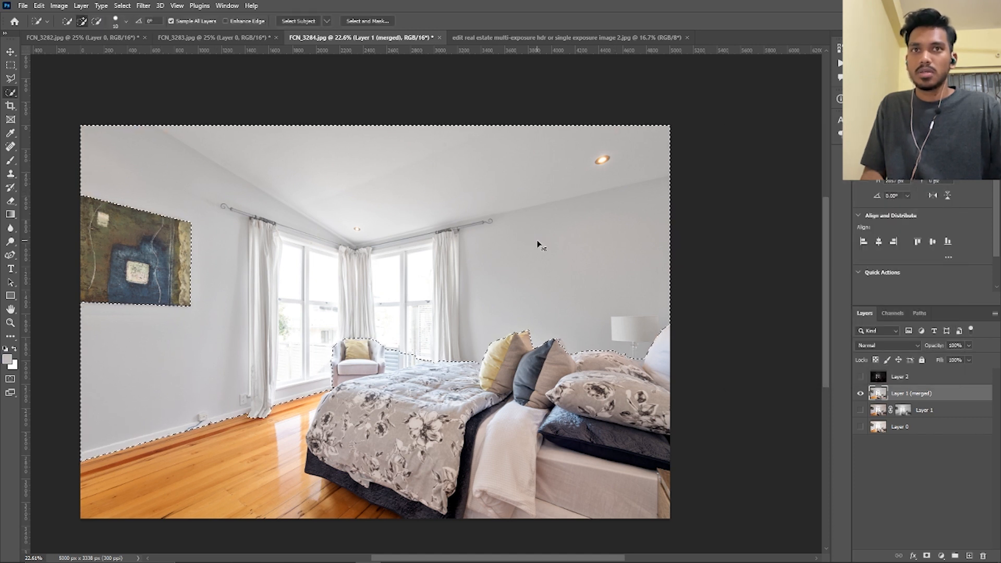
key(ctrl+z)
key(ctrl+shift+z)
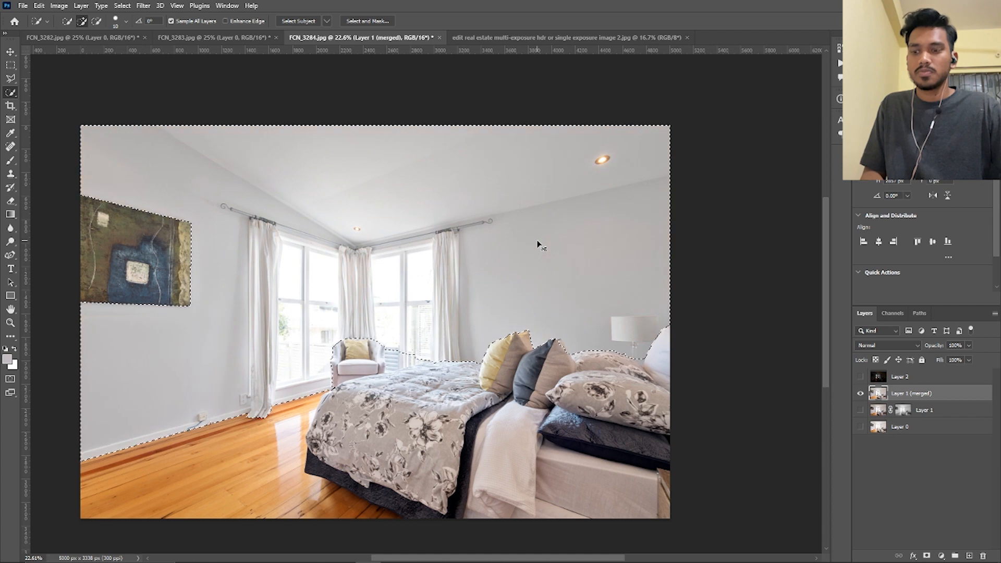
key(ctrl+d)
Brighten midtones near the curtains and the room's right edge with the Dodge tool at 5% exposure, and set its range to Shadows
drag(667, 330, 574, 353)
click(10, 242)
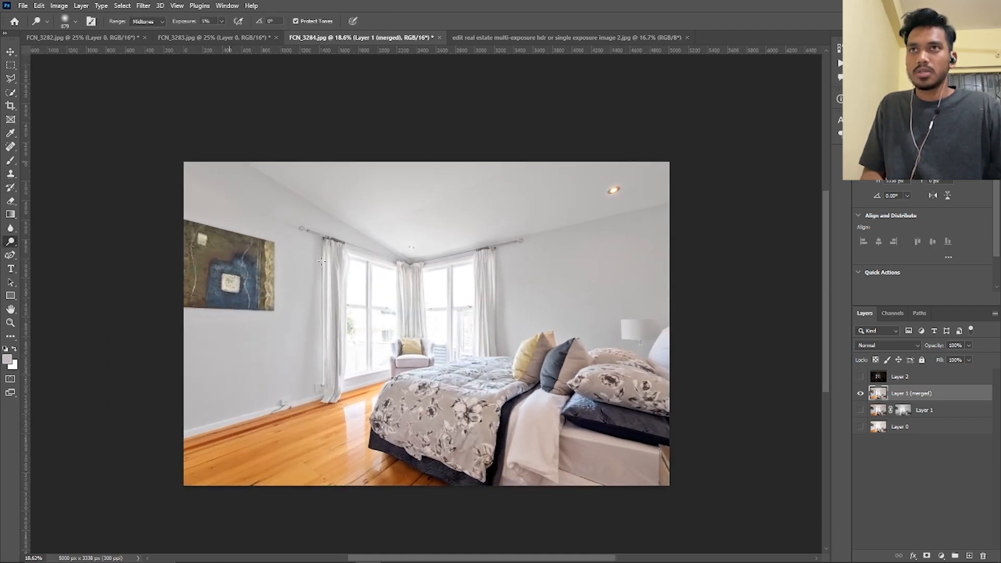
drag(485, 277, 506, 276)
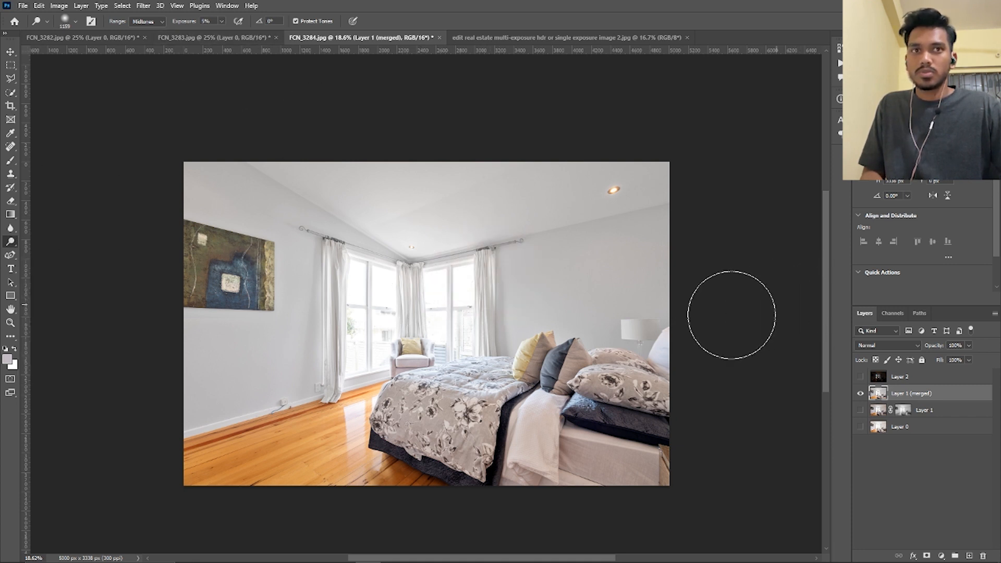
drag(660, 327, 664, 328)
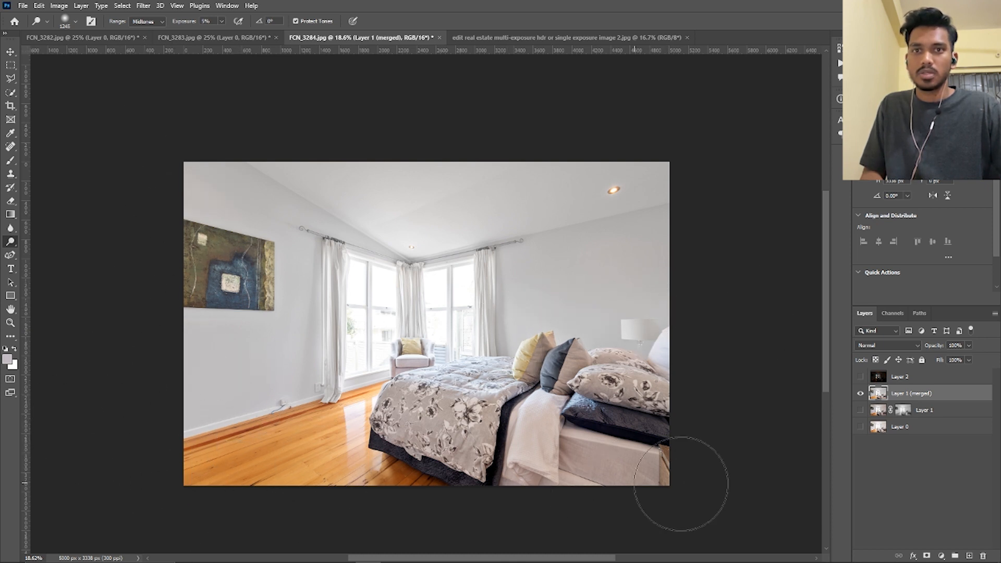
click(143, 22)
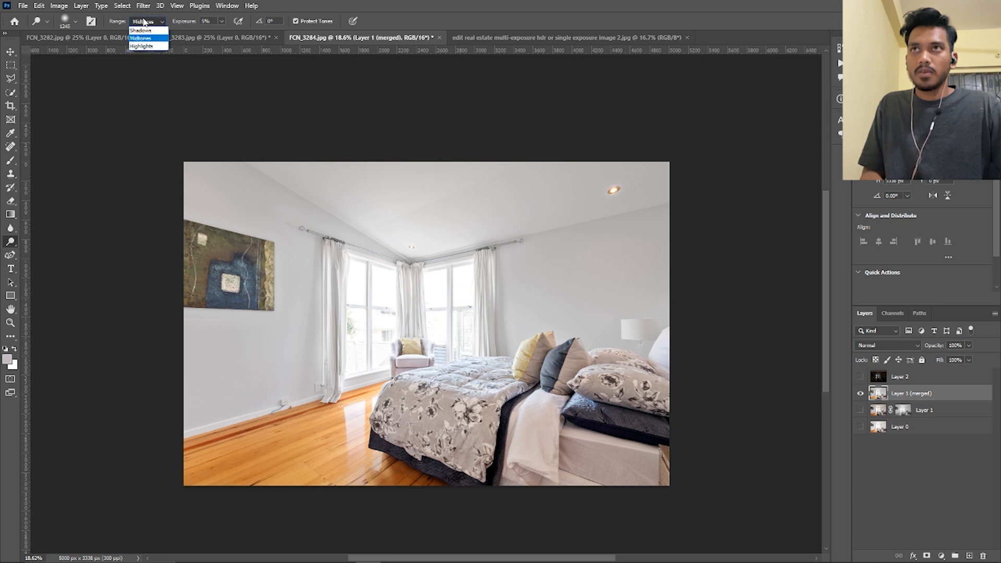
click(141, 30)
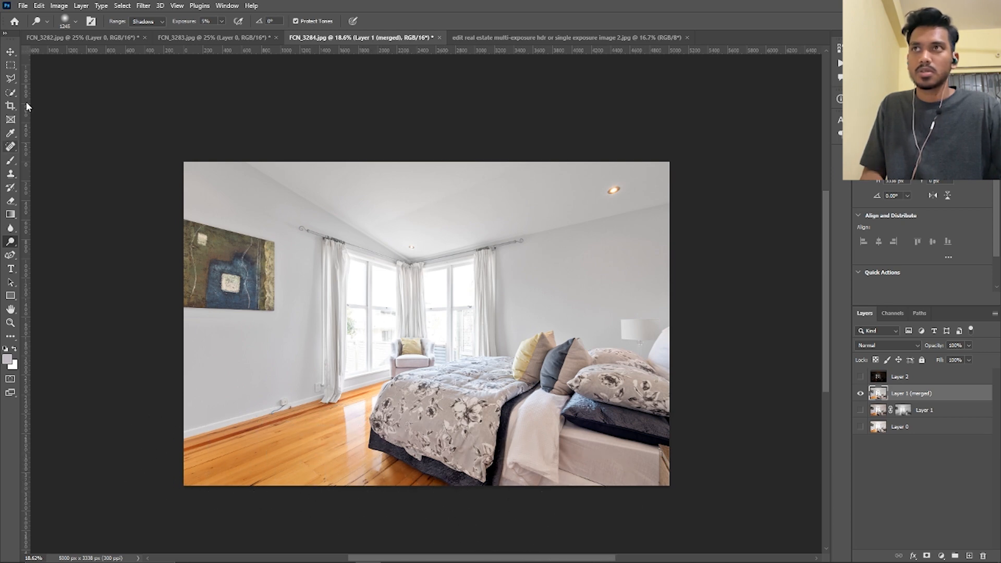
Show the dark exposure on Layer 2 above the merged layer to reveal the view through the windows
click(10, 52)
mouse_move(562, 365)
mouse_down()
mouse_move(517, 351)
mouse_move(546, 355)
mouse_up()
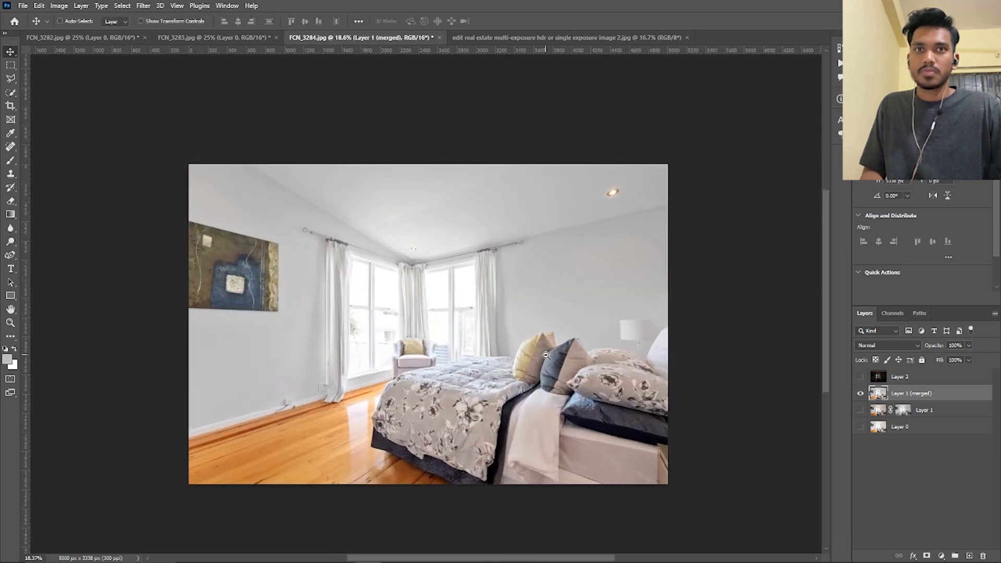
click(860, 376)
drag(376, 320, 502, 351)
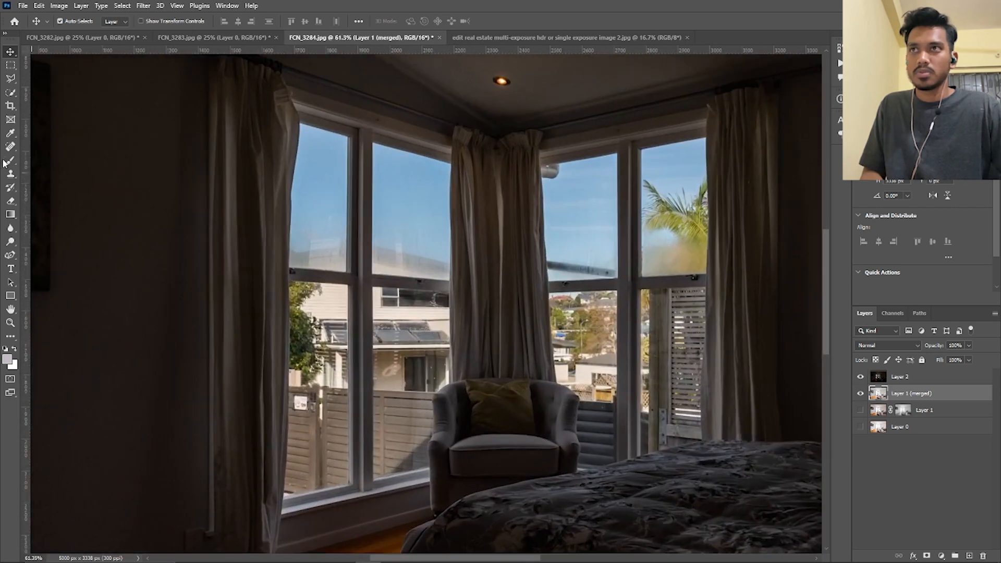
right_click(11, 255)
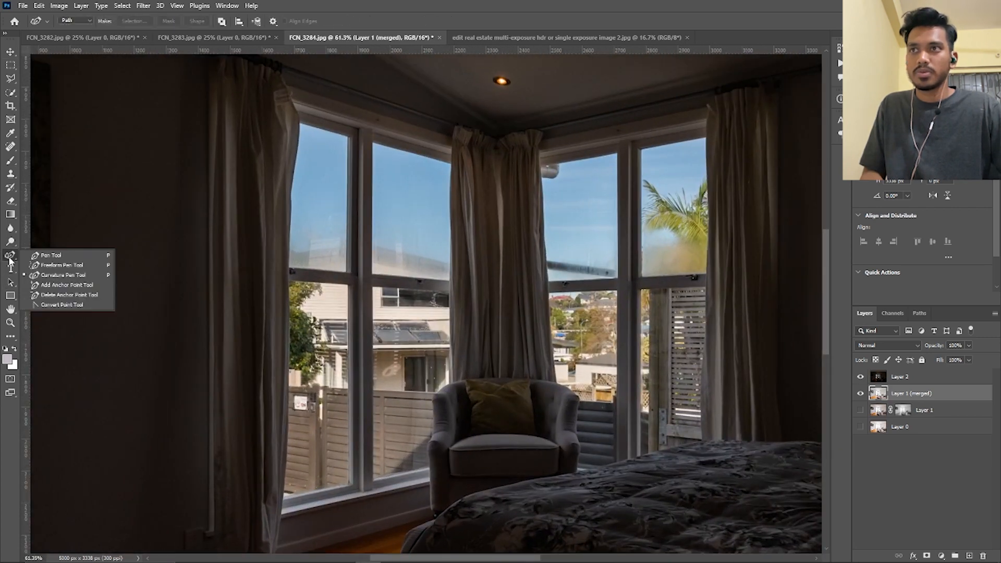
click(41, 257)
drag(290, 206, 353, 203)
drag(406, 131, 279, 230)
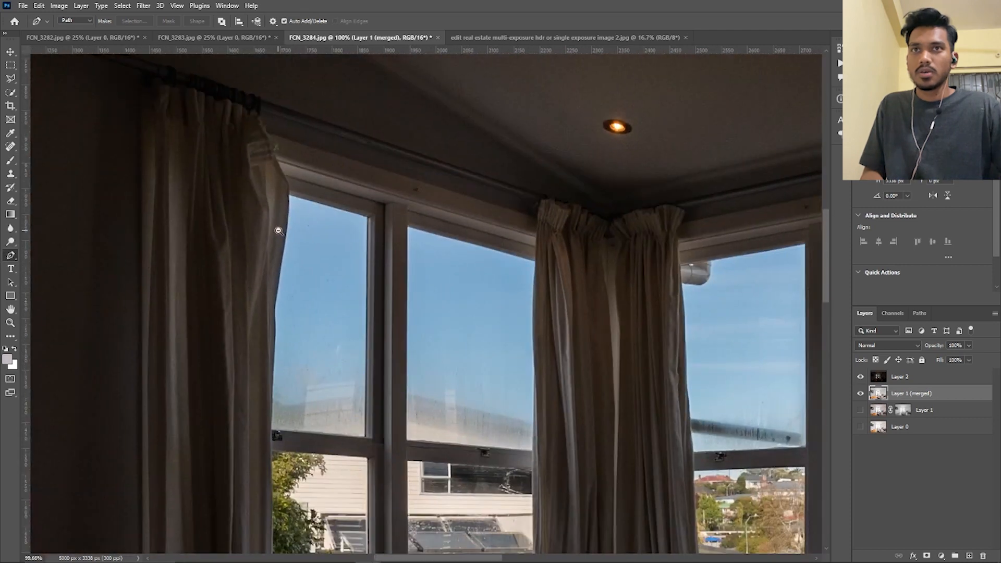
drag(430, 332, 398, 298)
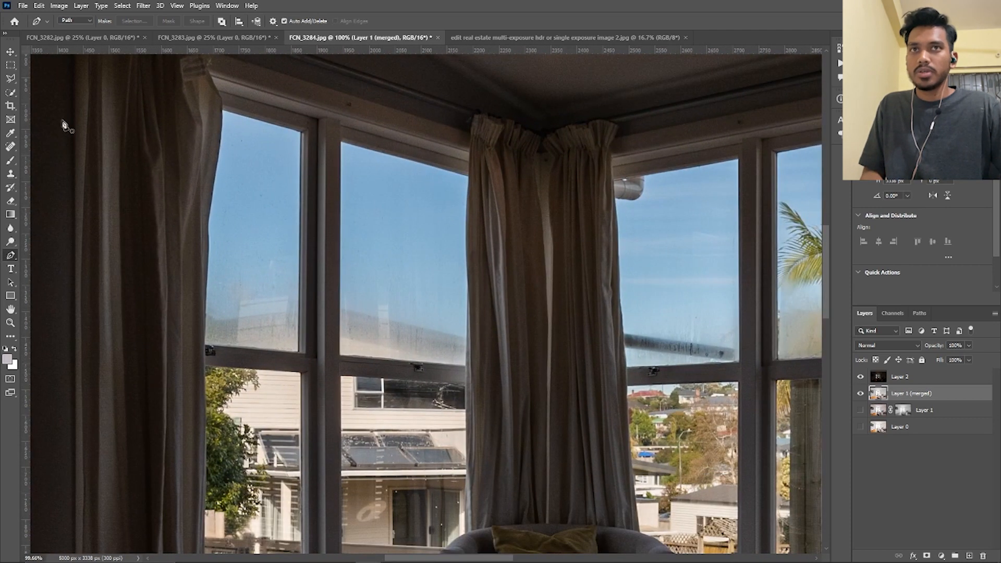
Outline the upper pane of the leftmost window along the frame and curtain edge with the Polygonal Lasso tool
click(16, 80)
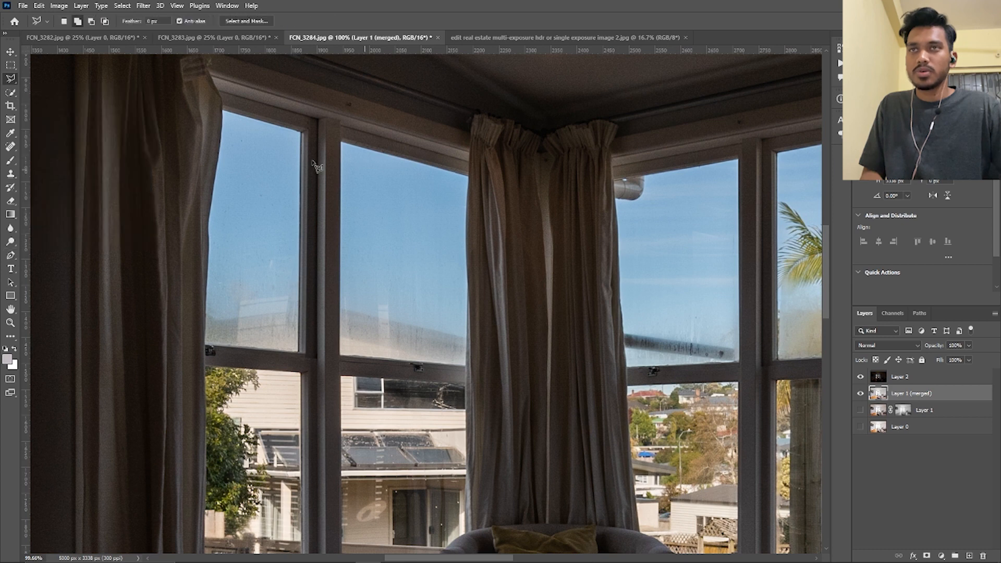
scroll(247, 123, up, 2)
scroll(219, 112, up, 1)
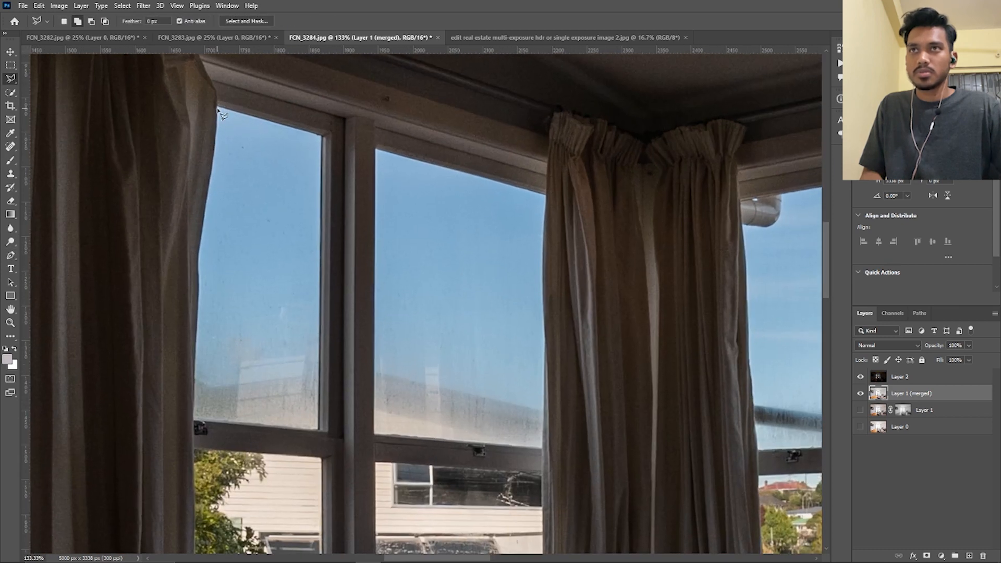
click(218, 109)
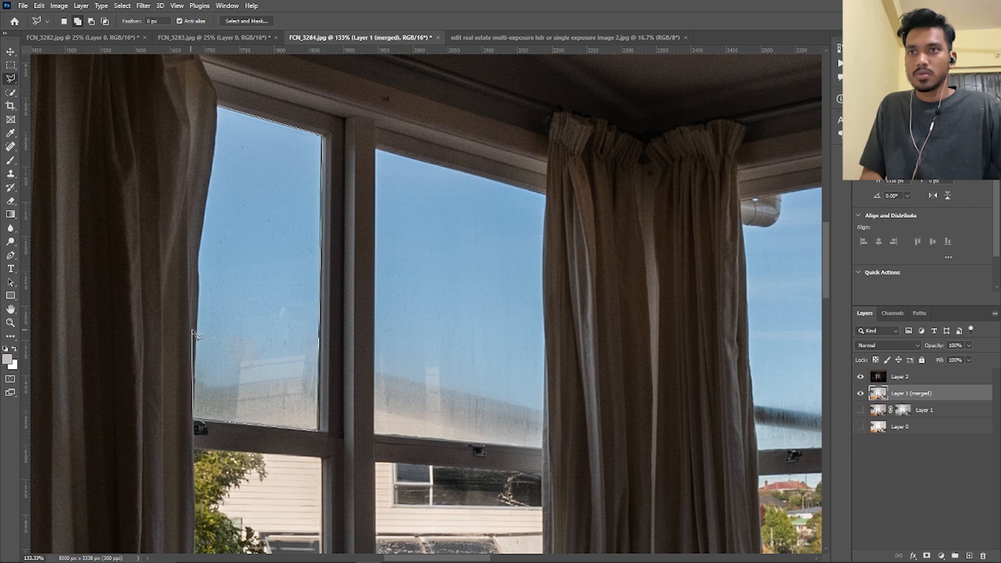
click(197, 323)
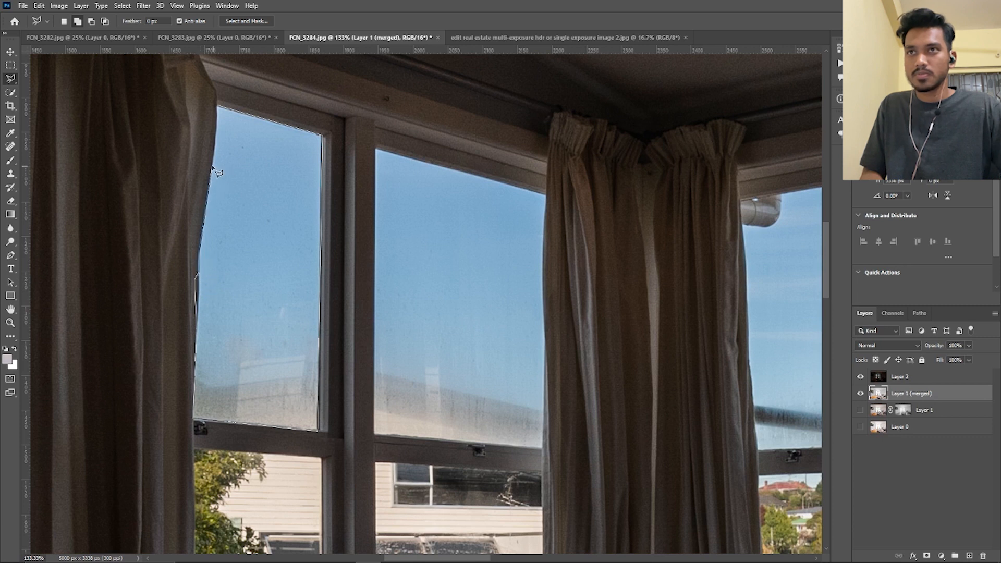
click(223, 111)
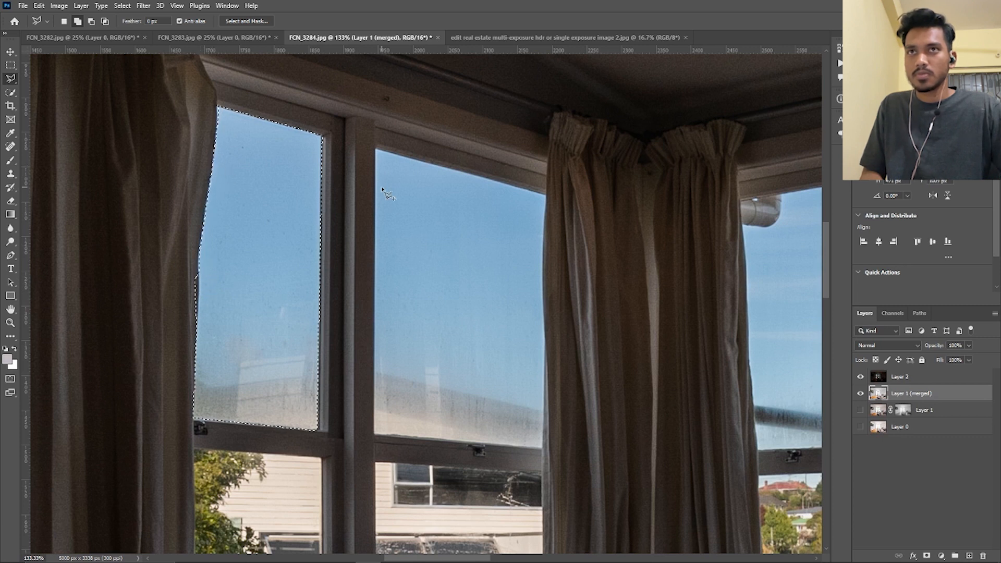
Add the second upper window pane, beside the middle curtain, to the selection with the Polygonal Lasso tool
drag(396, 165, 330, 137)
click(312, 122)
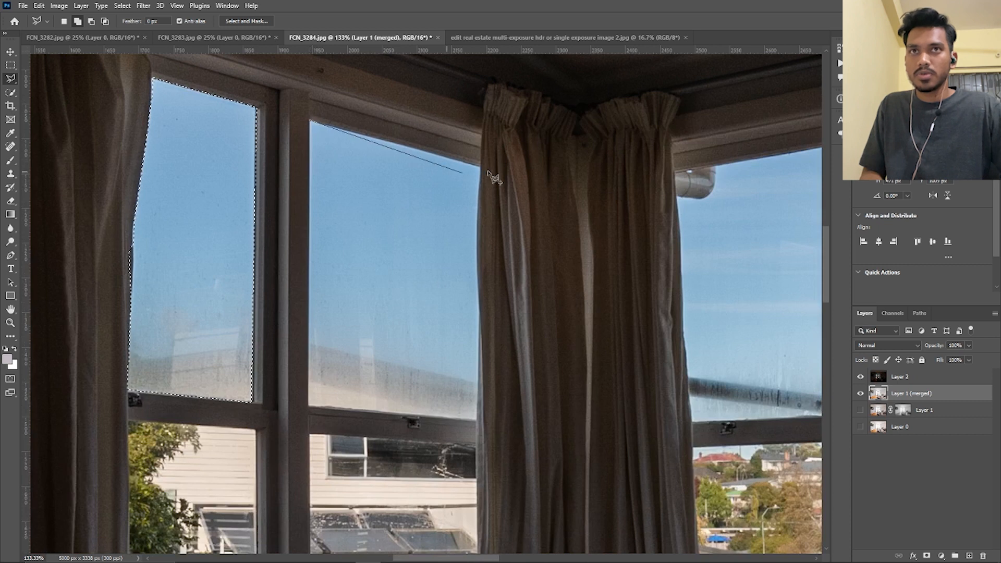
click(480, 166)
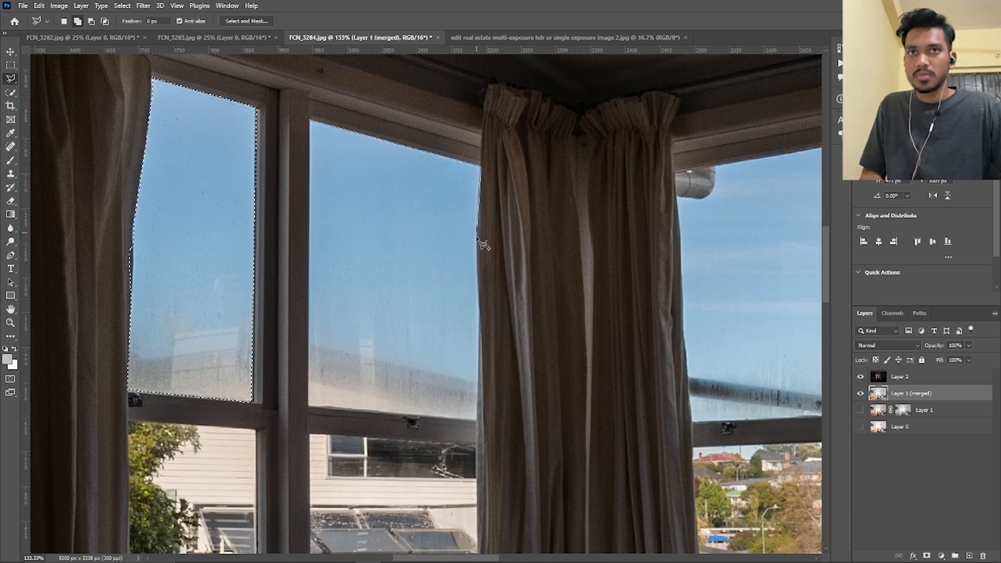
click(477, 420)
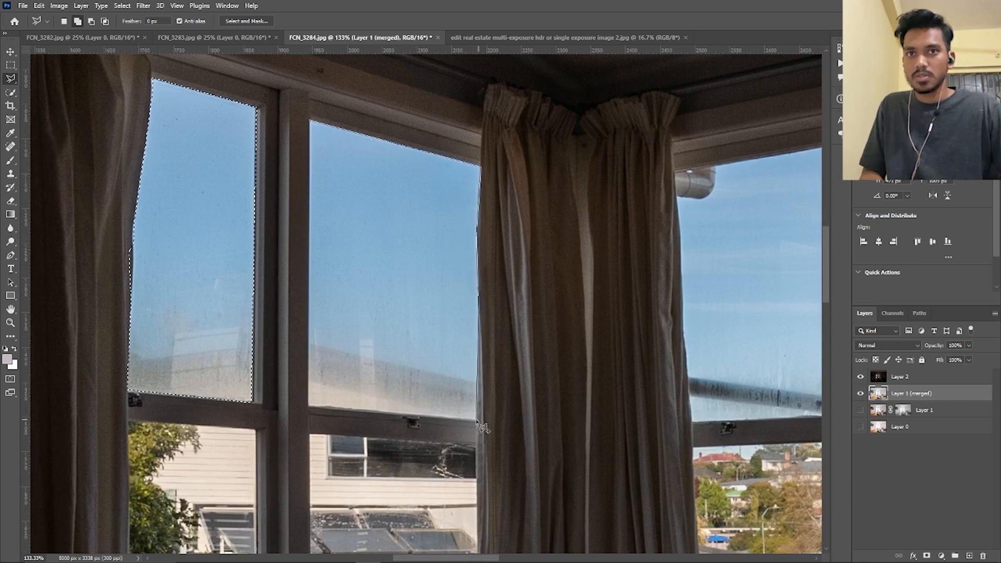
click(309, 406)
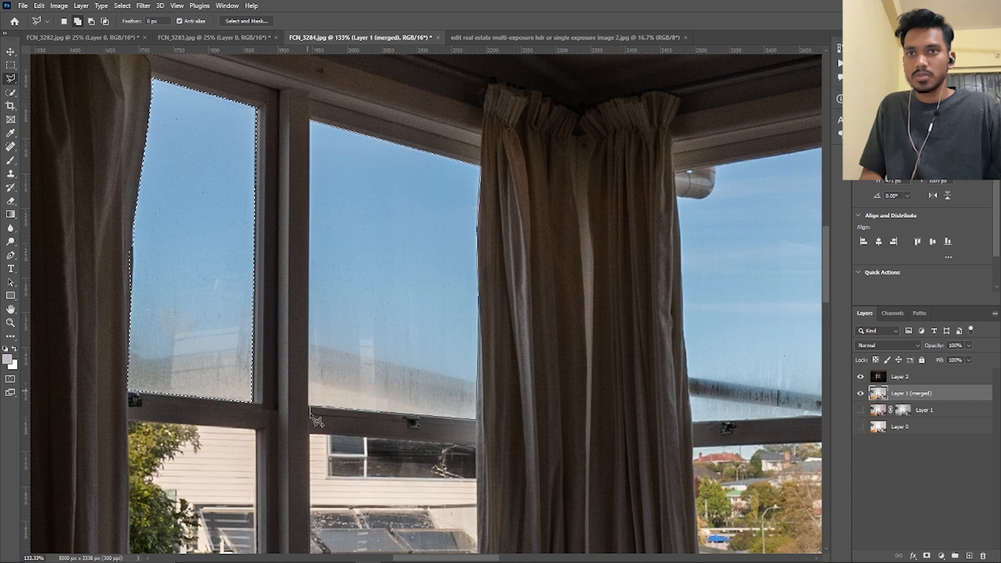
click(310, 122)
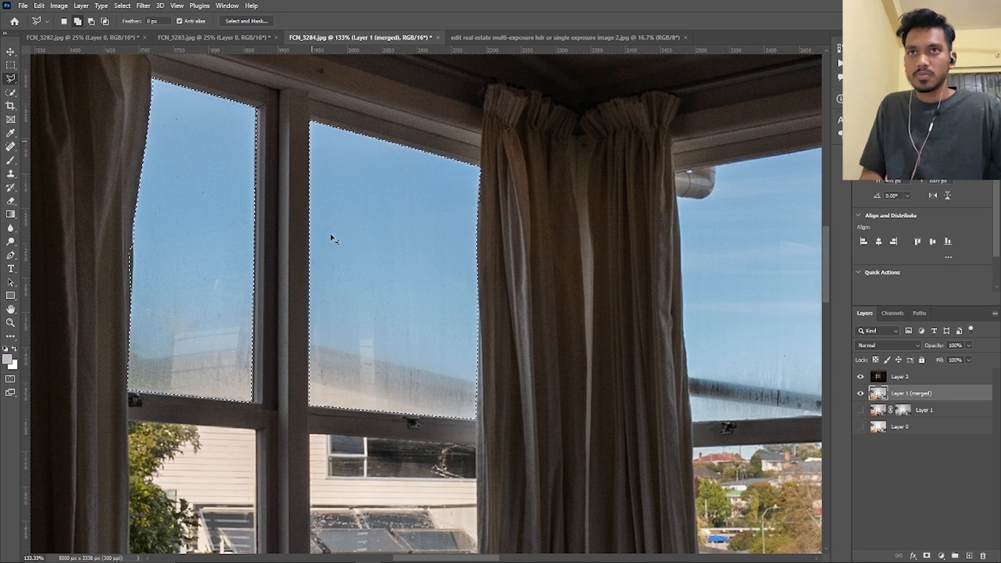
scroll(318, 284, down, 5)
scroll(257, 332, up, 5)
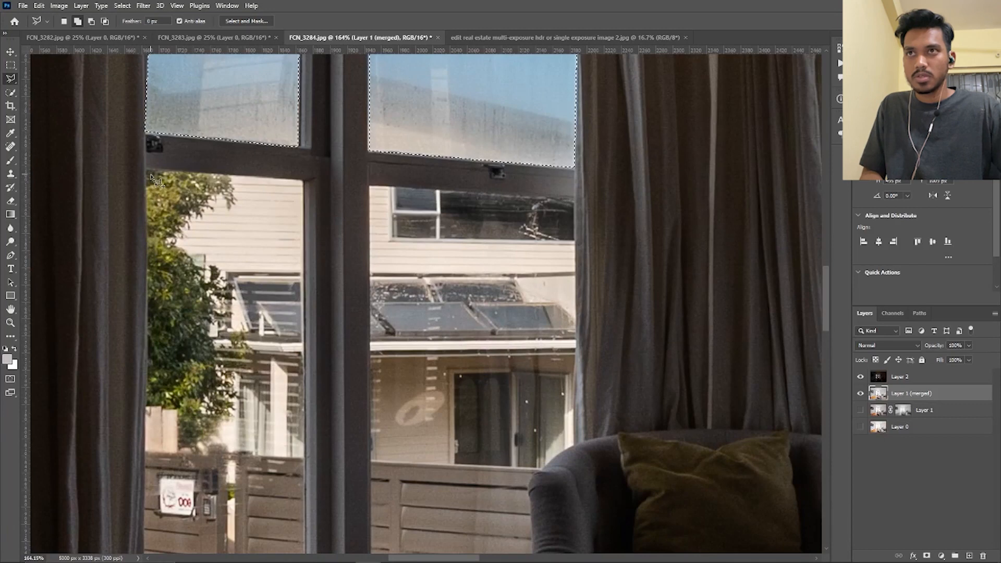
Add the lower pane of the leftmost window to the selection, following the frame and curtain edge with the Polygonal Lasso tool
click(146, 167)
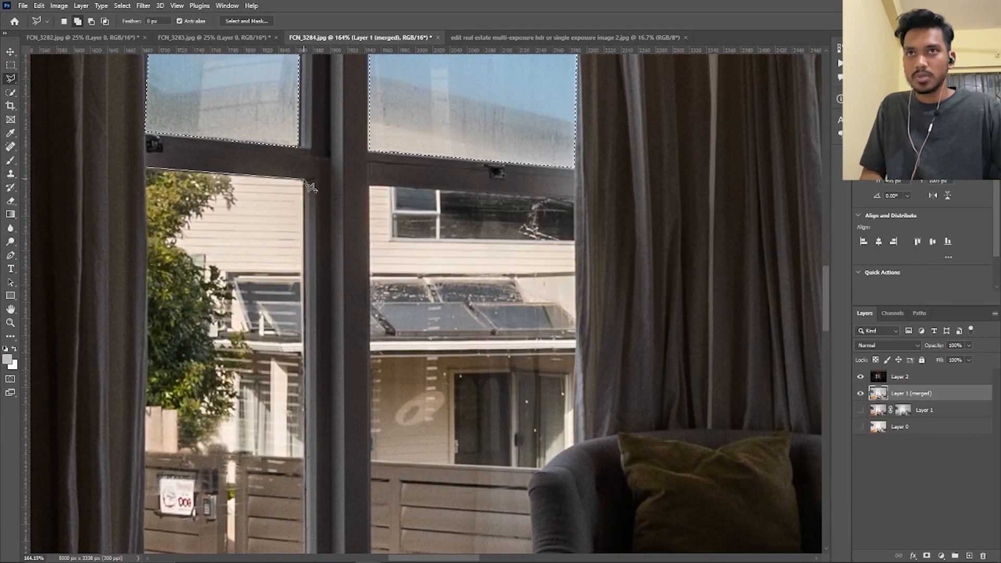
drag(272, 466, 301, 238)
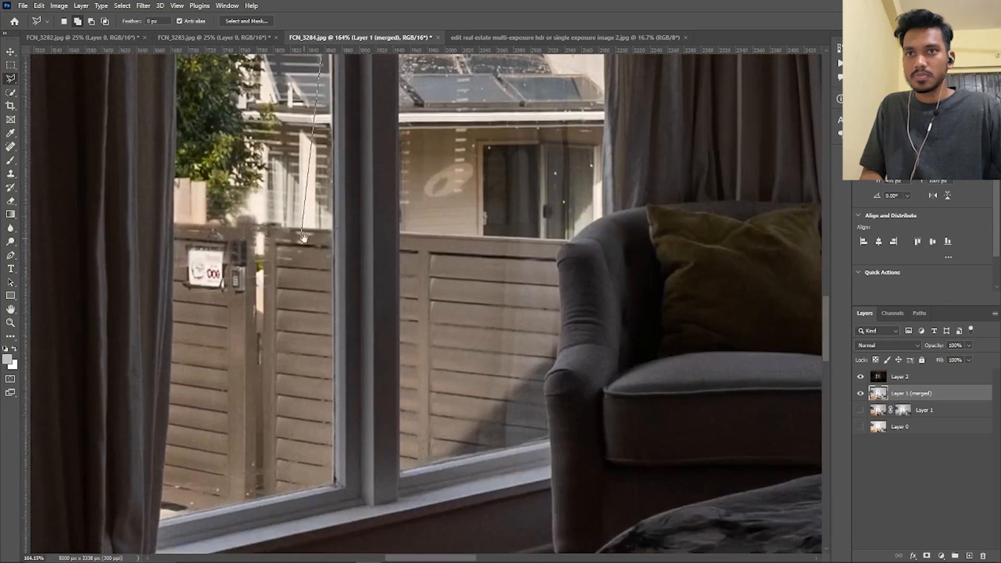
click(335, 485)
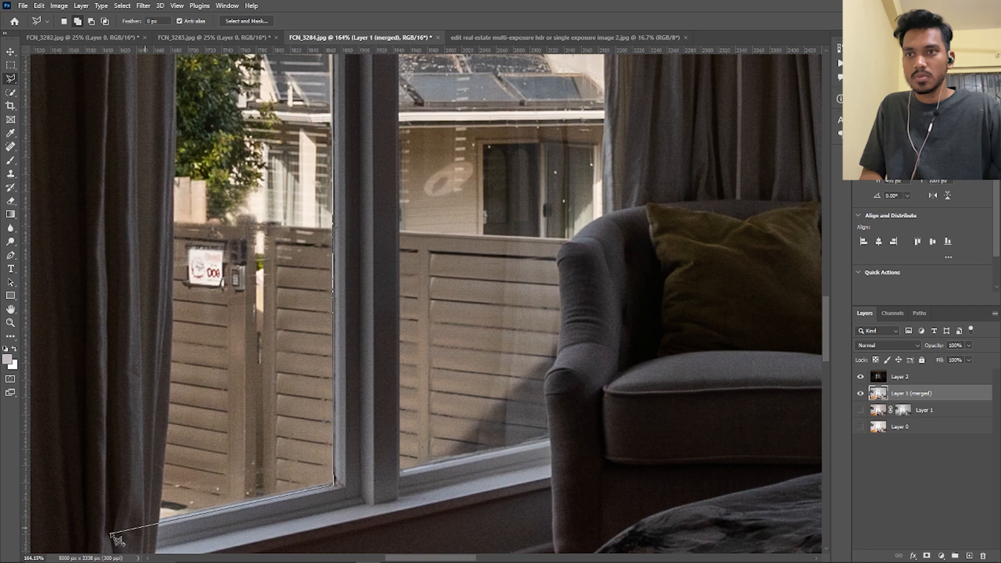
click(160, 520)
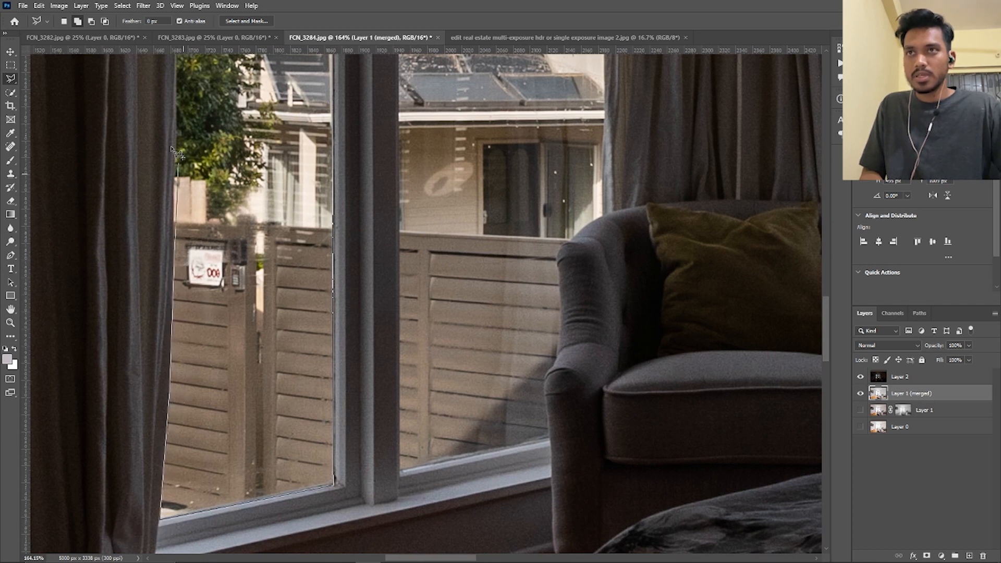
scroll(180, 261, up, 5)
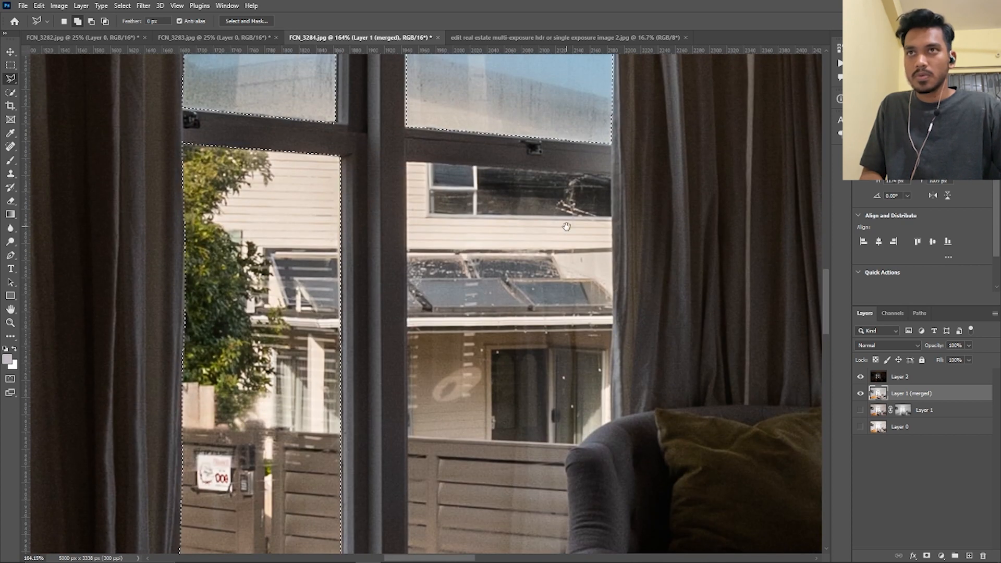
Add the second lower window pane to the selection with the Polygonal Lasso tool, tracing around the middle curtain and the armchair
drag(566, 227, 252, 157)
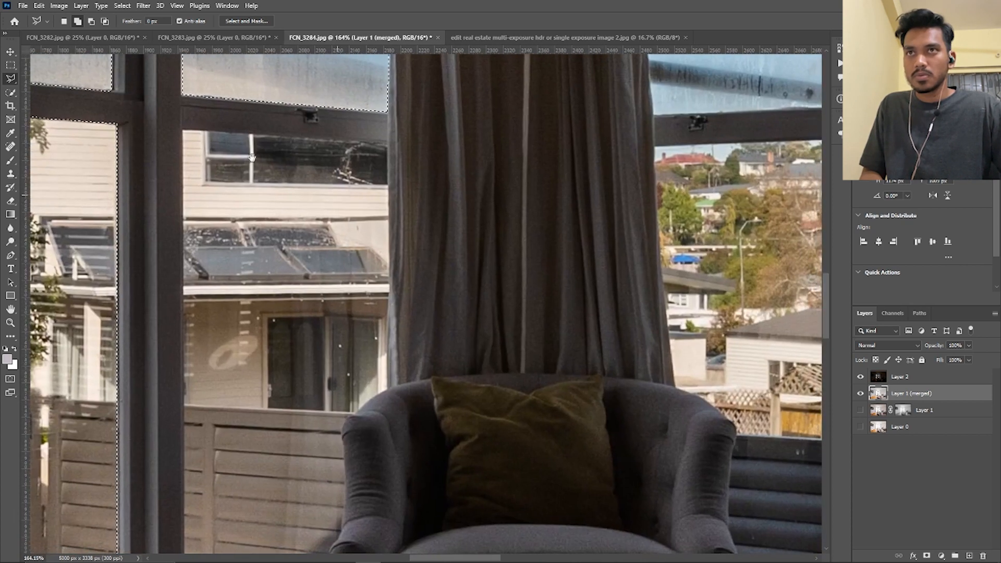
click(388, 139)
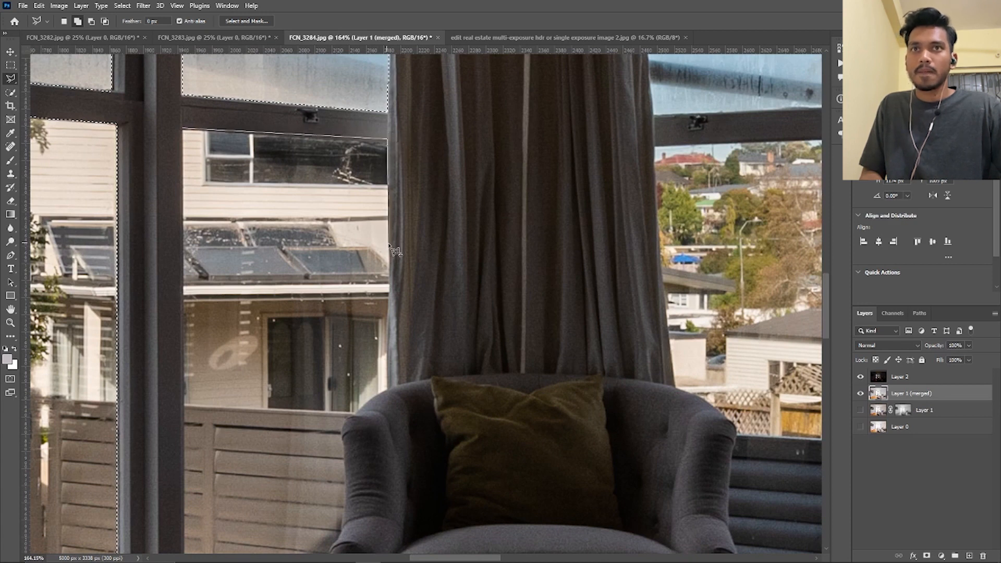
click(388, 386)
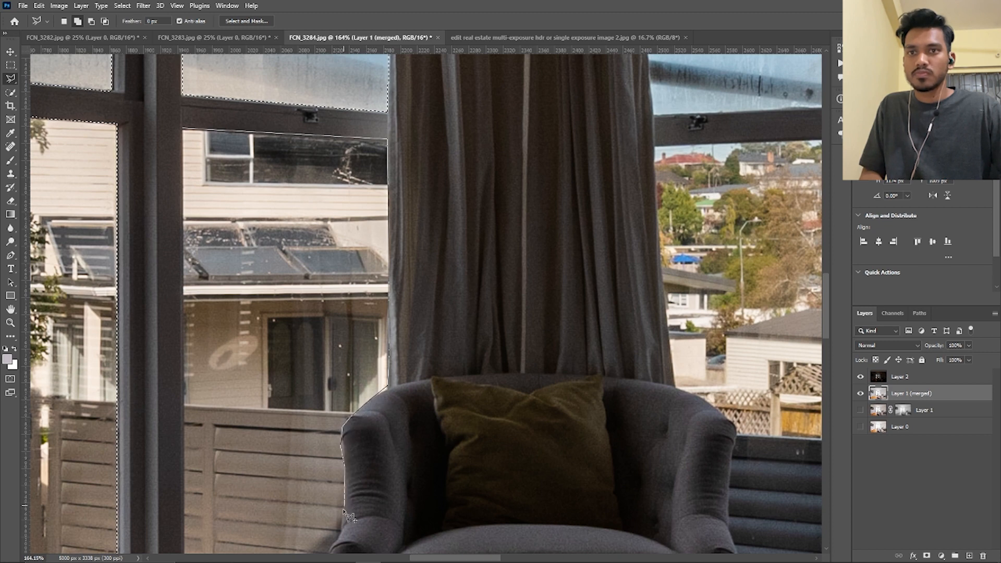
scroll(350, 511, down, 3)
click(337, 377)
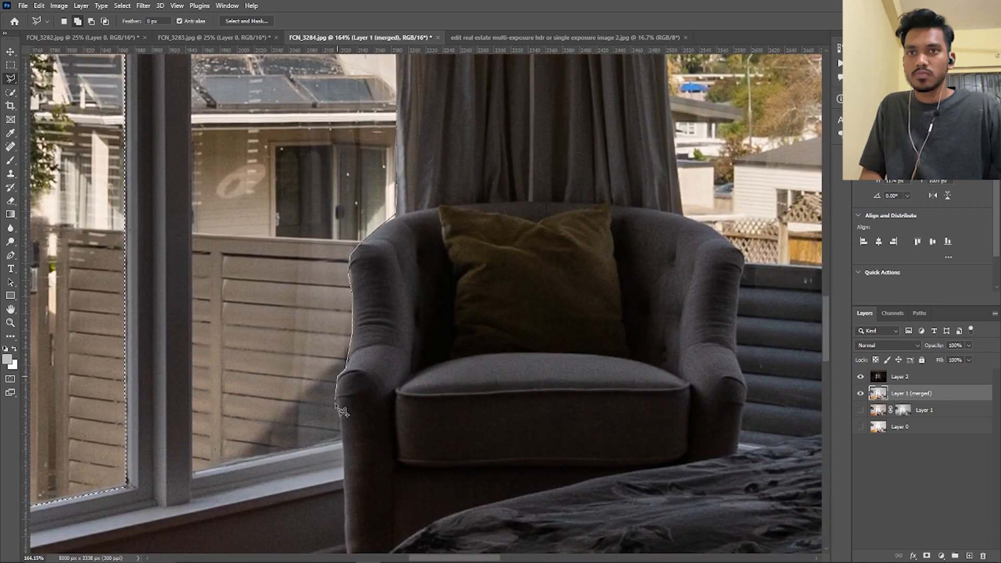
click(192, 473)
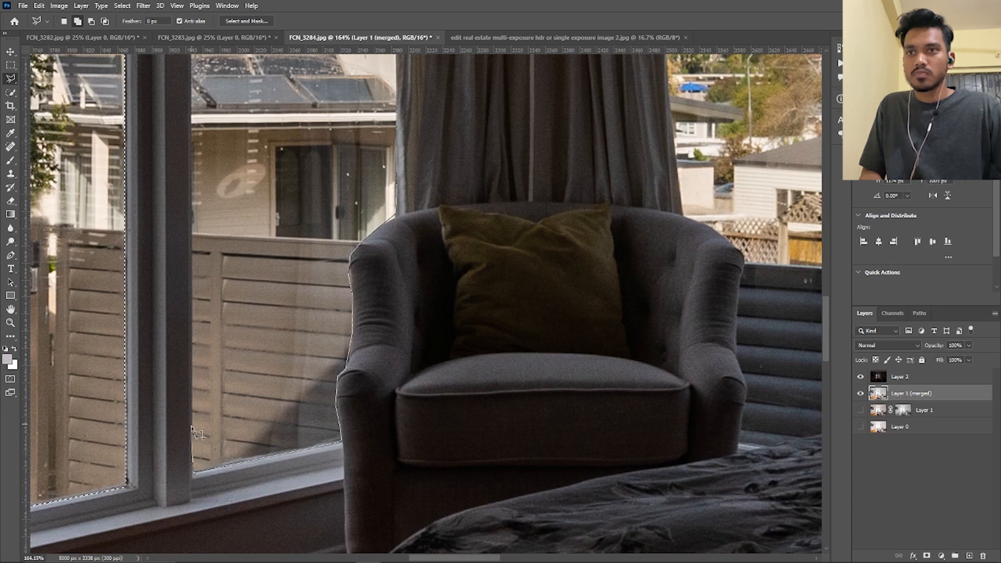
drag(192, 244, 226, 474)
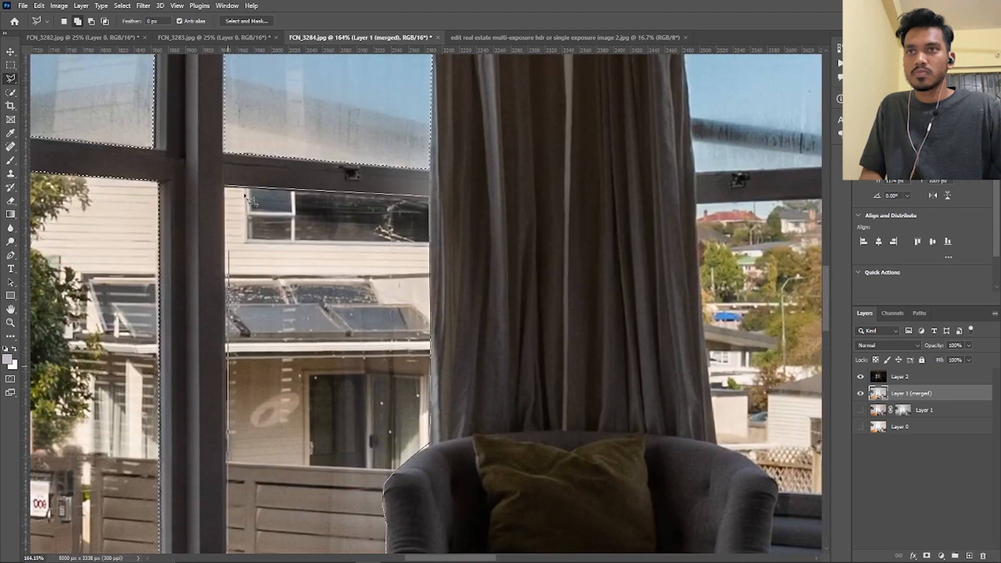
click(224, 186)
Trace the third upper window pane, just right of the middle curtain, with a closed Pen tool path along the frame and curtain
scroll(372, 225, down, 5)
scroll(683, 146, up, 5)
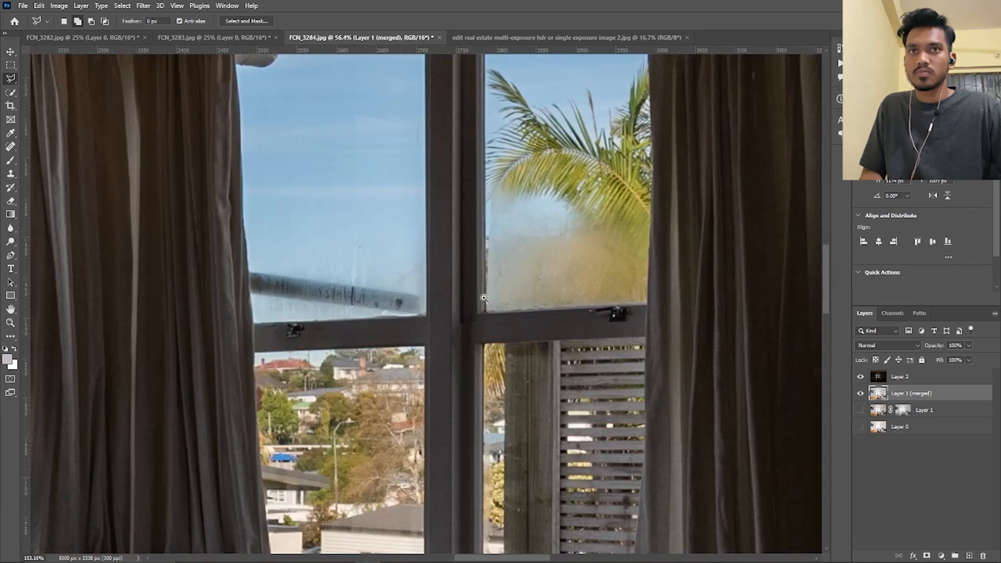
drag(447, 292, 421, 342)
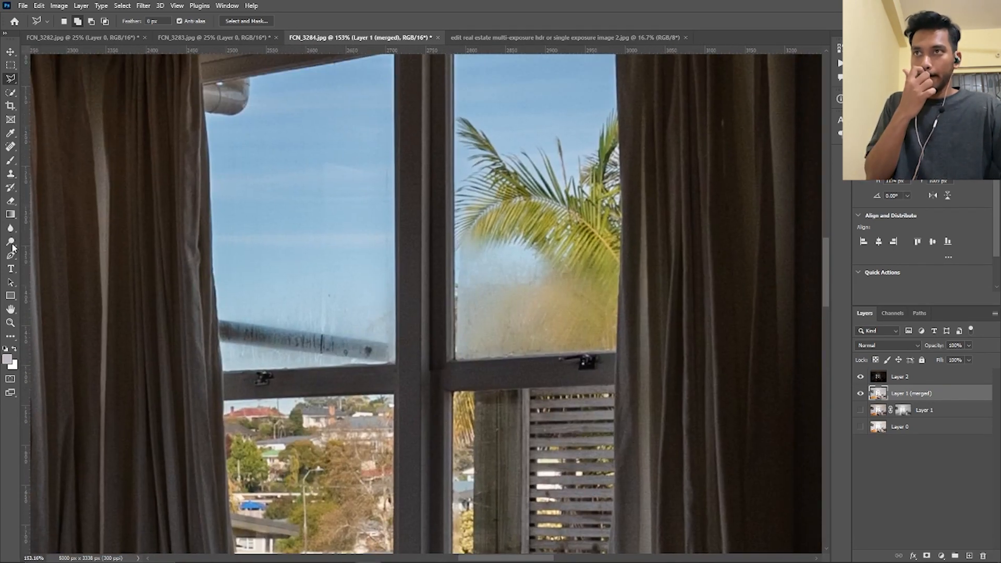
key(p)
drag(247, 144, 249, 202)
key(ctrl+z)
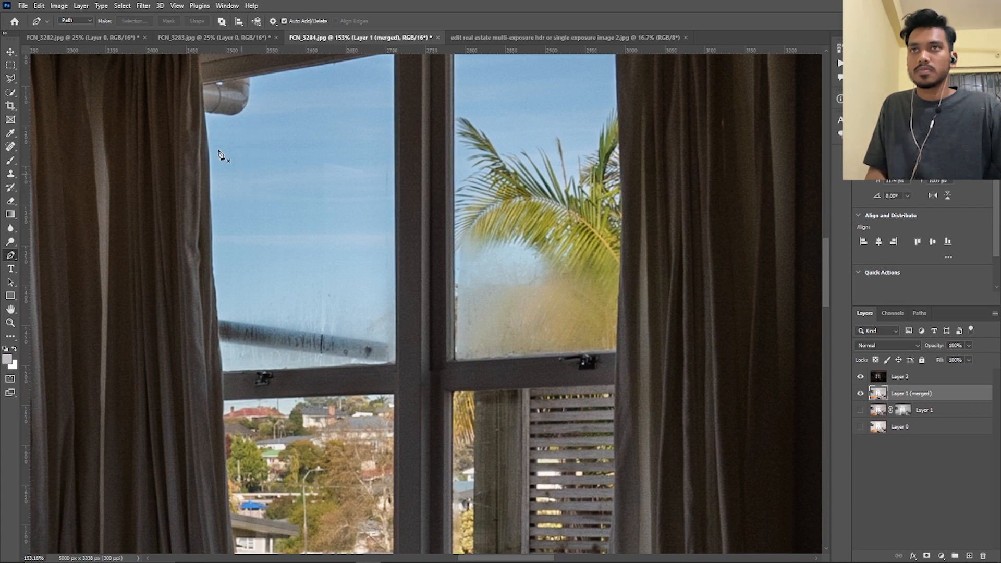
scroll(213, 136, up, 2)
drag(295, 107, 353, 265)
scroll(280, 262, down, 5)
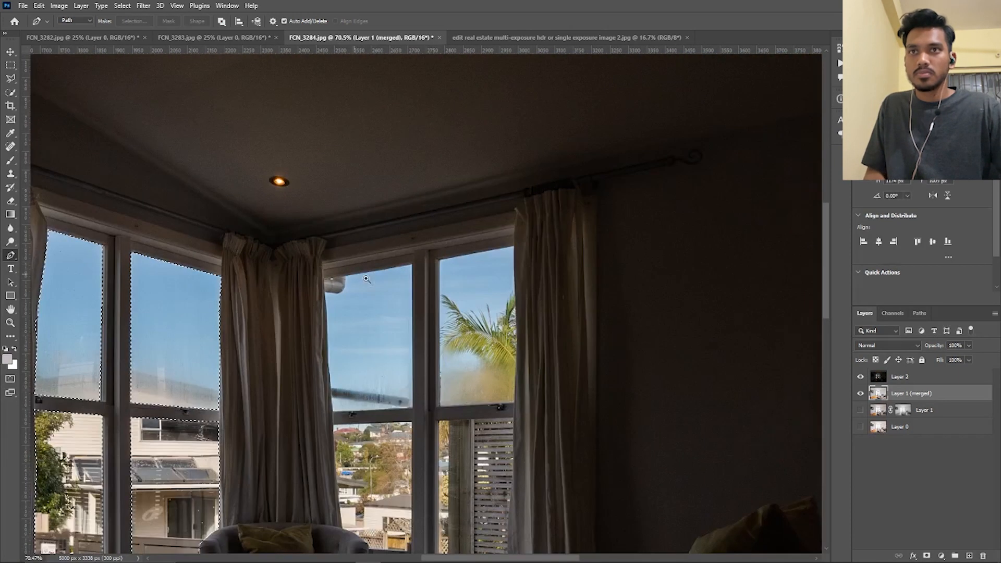
scroll(366, 279, up, 5)
click(272, 289)
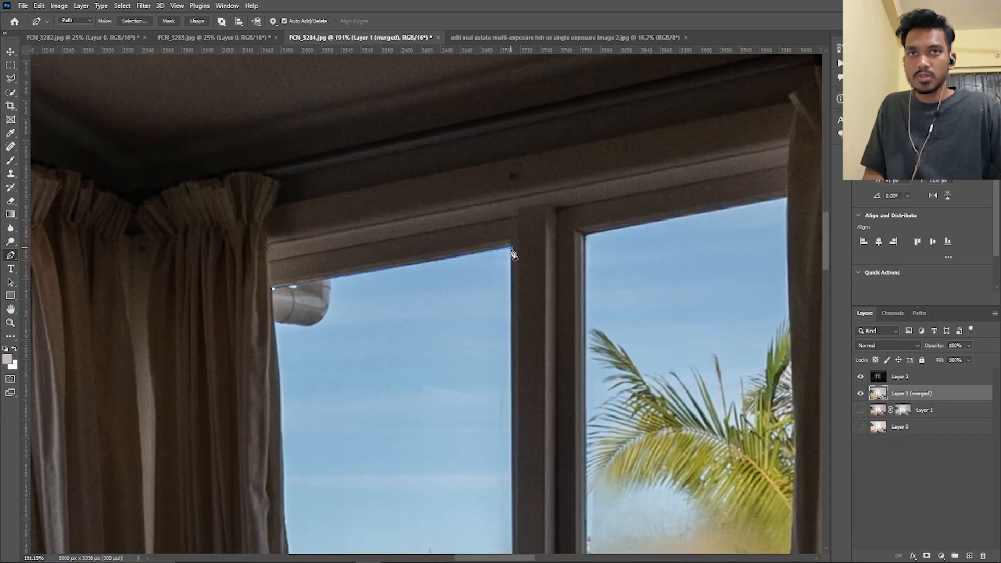
scroll(514, 255, down, 5)
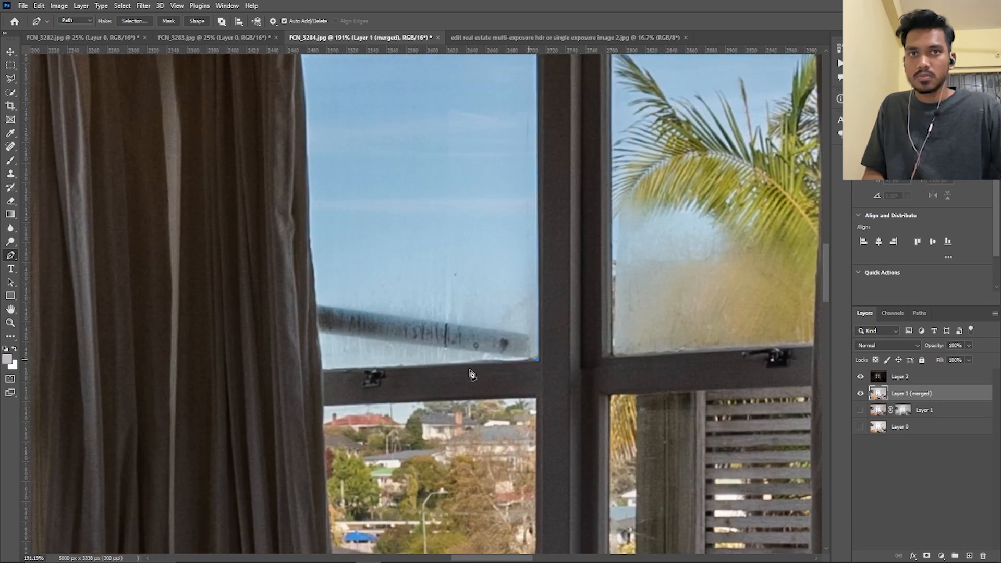
click(312, 229)
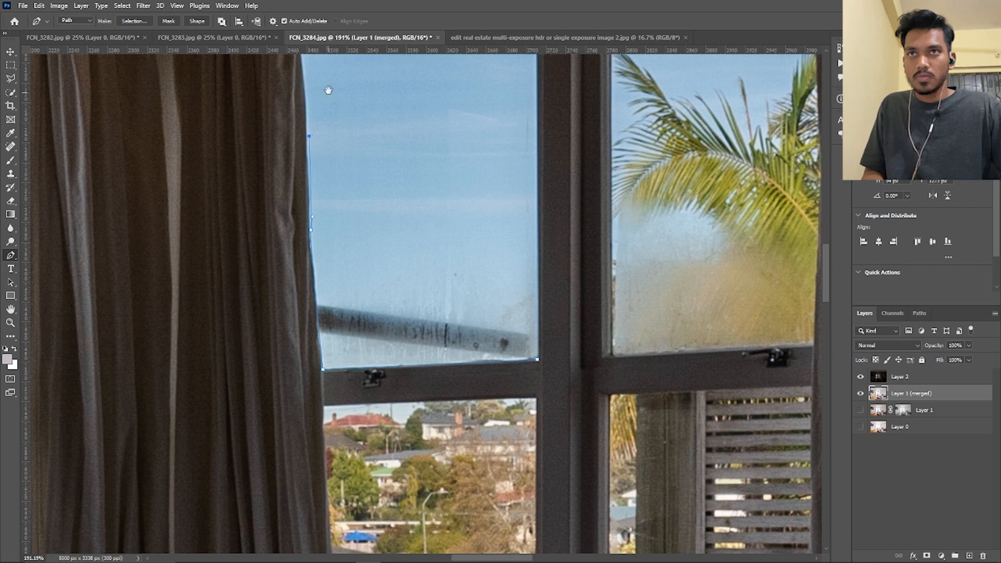
drag(317, 168, 336, 336)
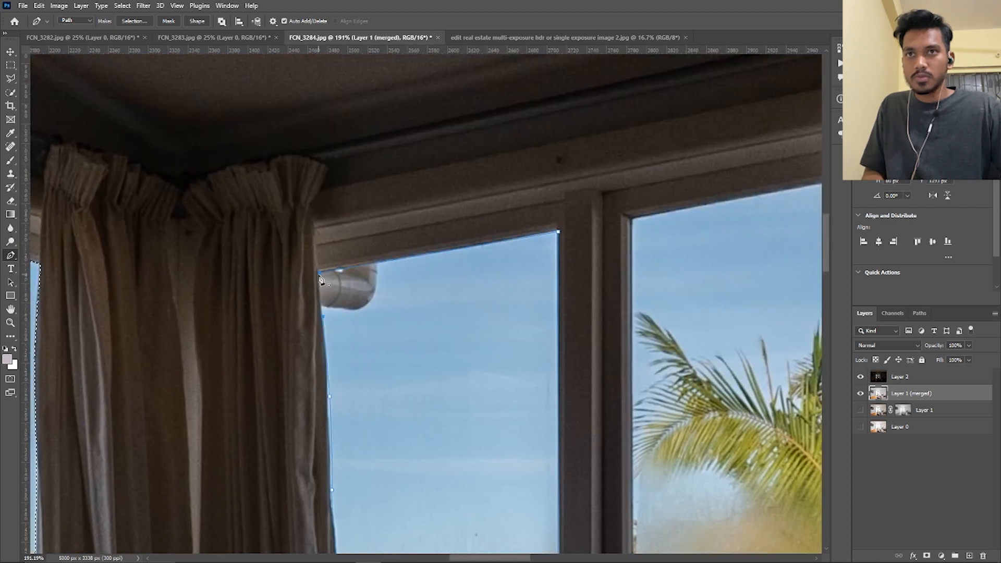
Trace the rightmost upper window pane with the palm tree as a closed Pen path along the frame and right curtain
scroll(321, 280, down, 5)
scroll(385, 255, up, 6)
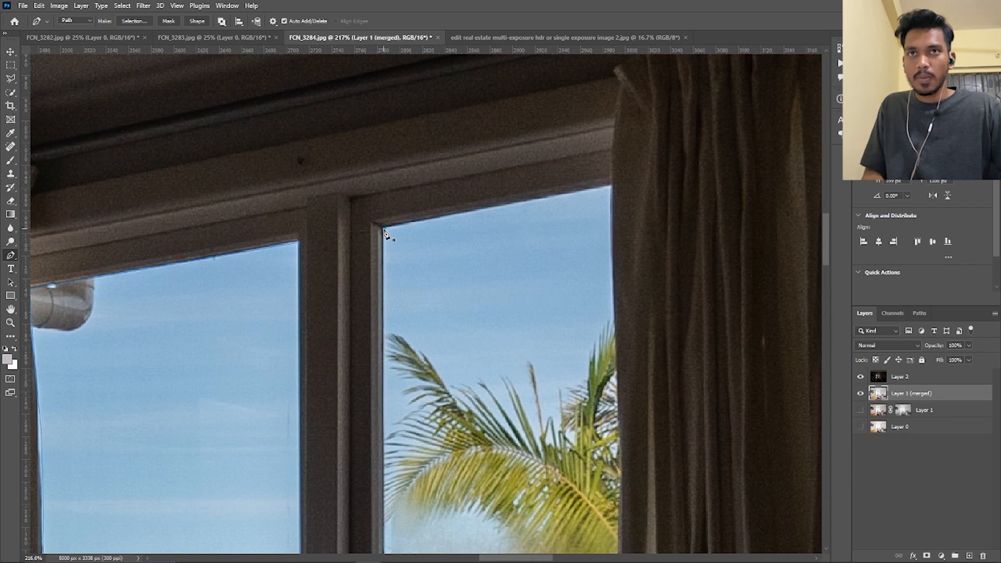
click(612, 188)
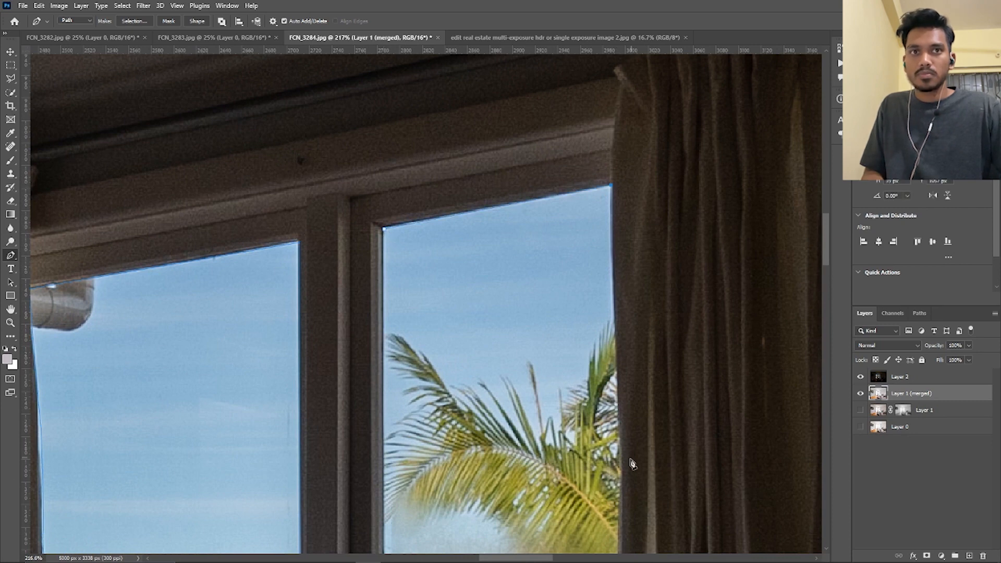
drag(616, 478, 609, 378)
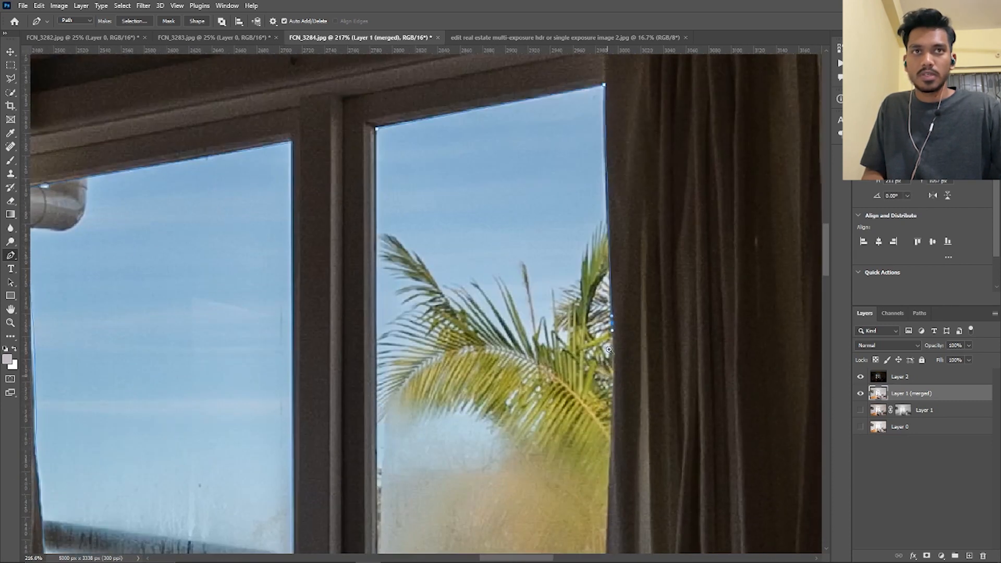
click(609, 272)
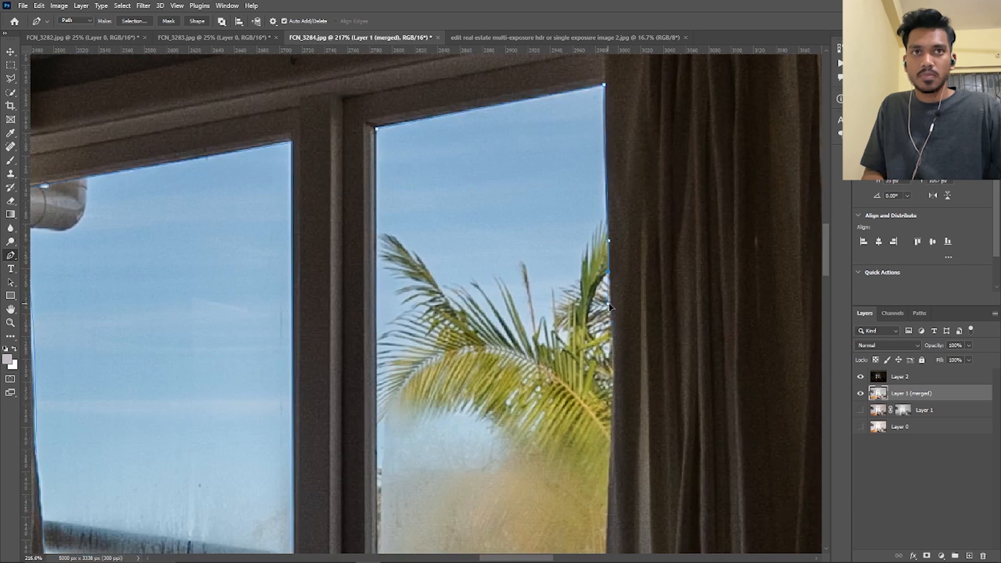
click(611, 460)
scroll(607, 386, down, 5)
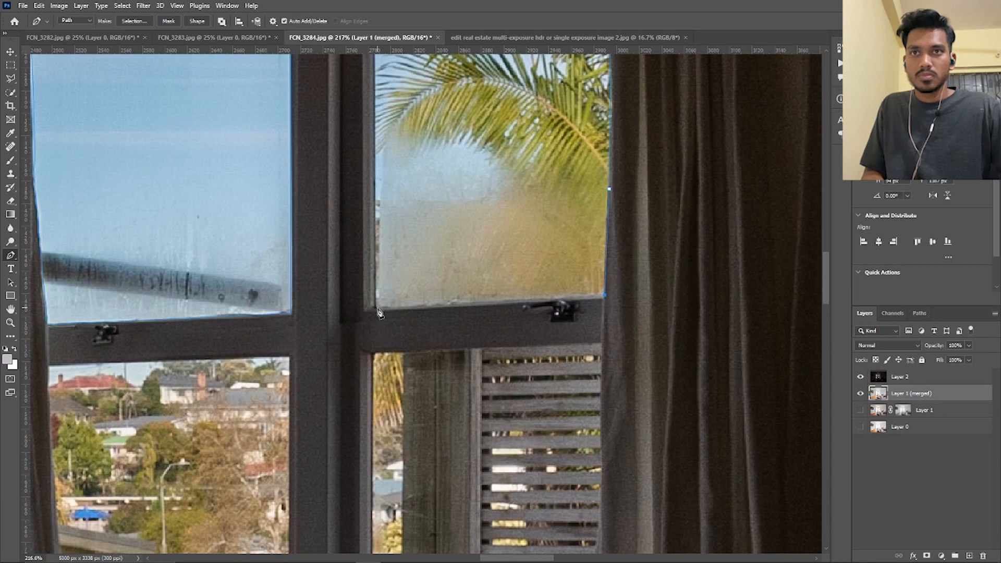
drag(380, 145, 388, 249)
click(395, 140)
Trace the rightmost lower window pane with the slatted fence as a closed Pen path along the frame, curtain and bed edge
scroll(487, 398, down, 3)
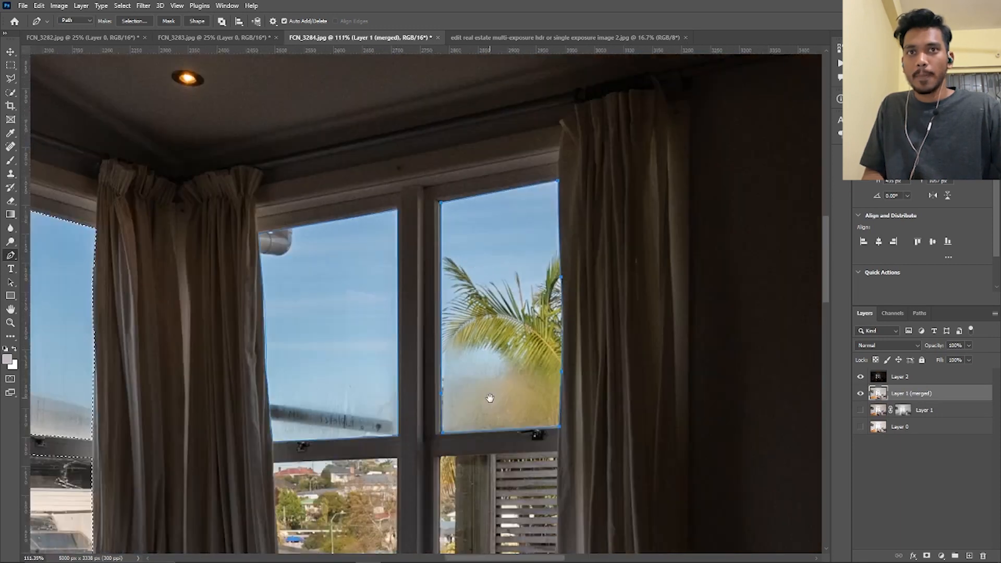
drag(487, 398, 345, 275)
scroll(346, 275, up, 3)
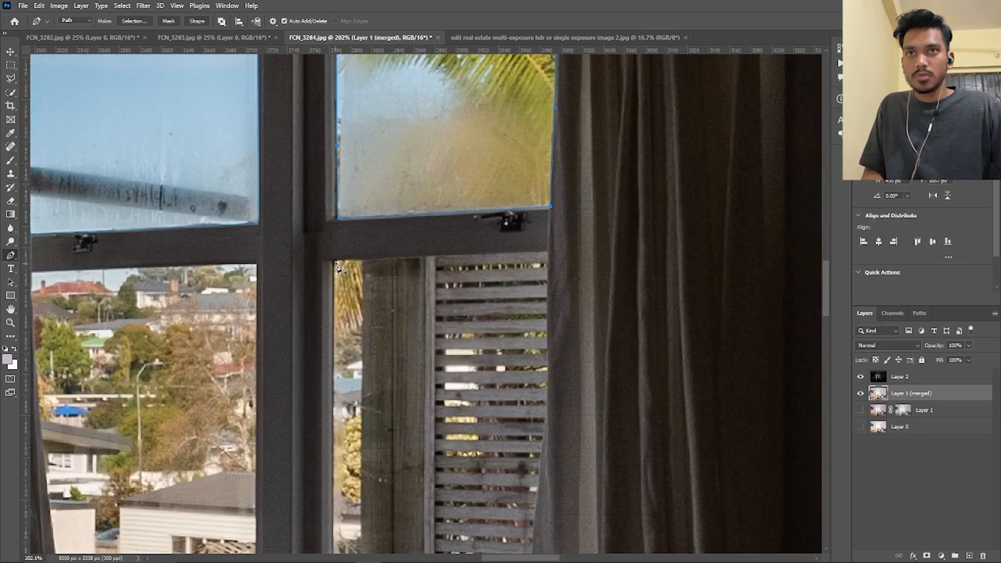
click(551, 254)
drag(548, 354, 539, 175)
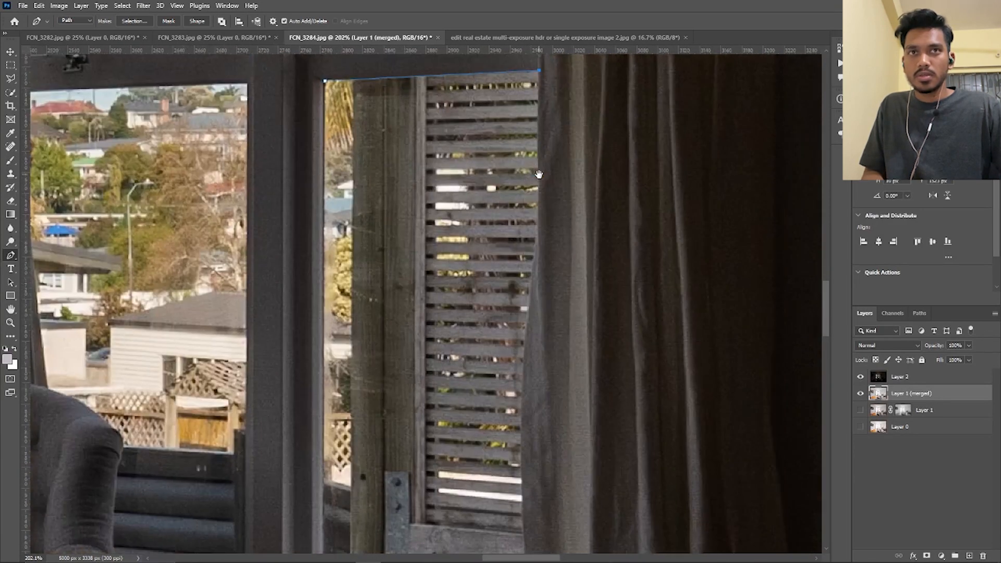
click(539, 189)
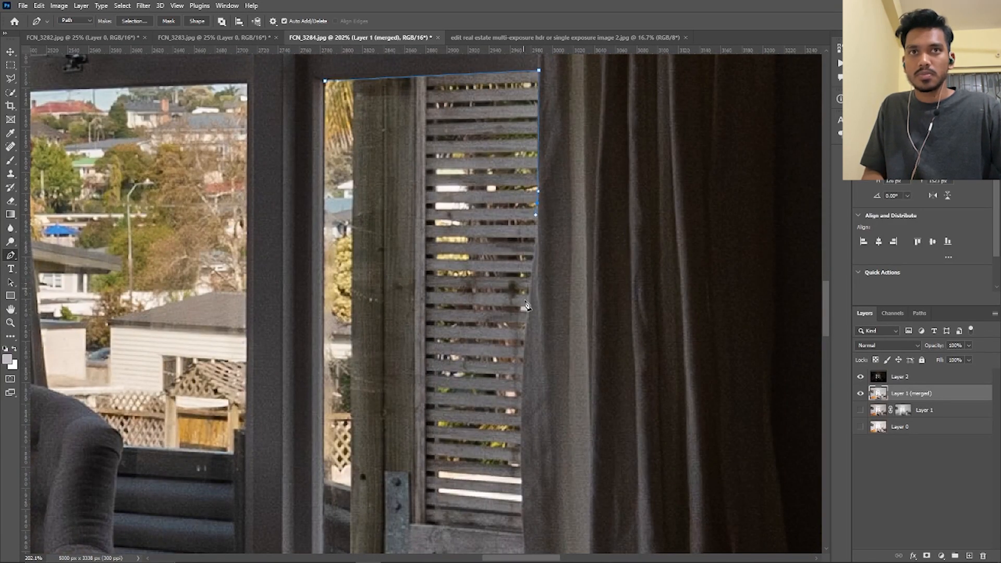
click(520, 389)
scroll(506, 344, down, 5)
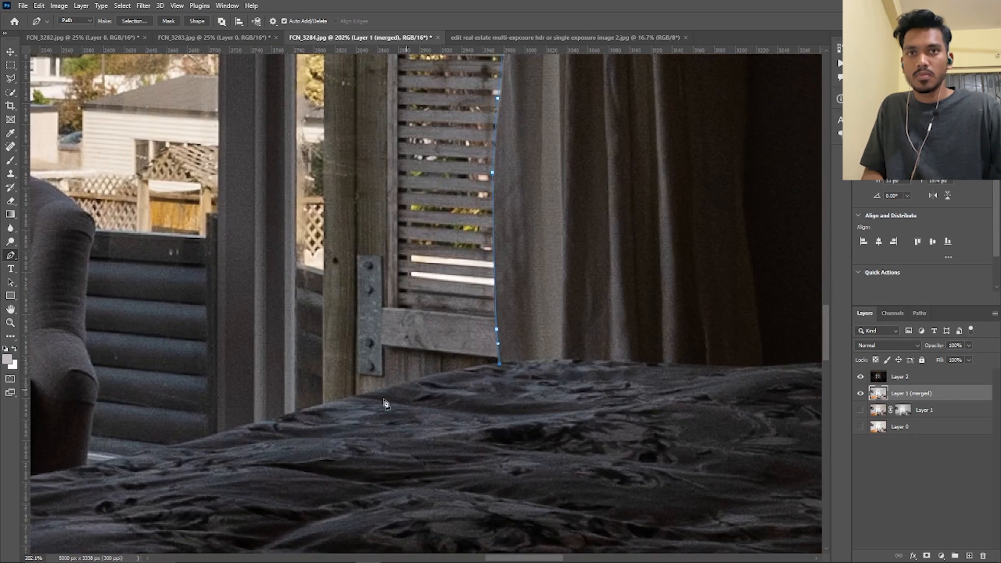
click(302, 409)
scroll(296, 399, up, 8)
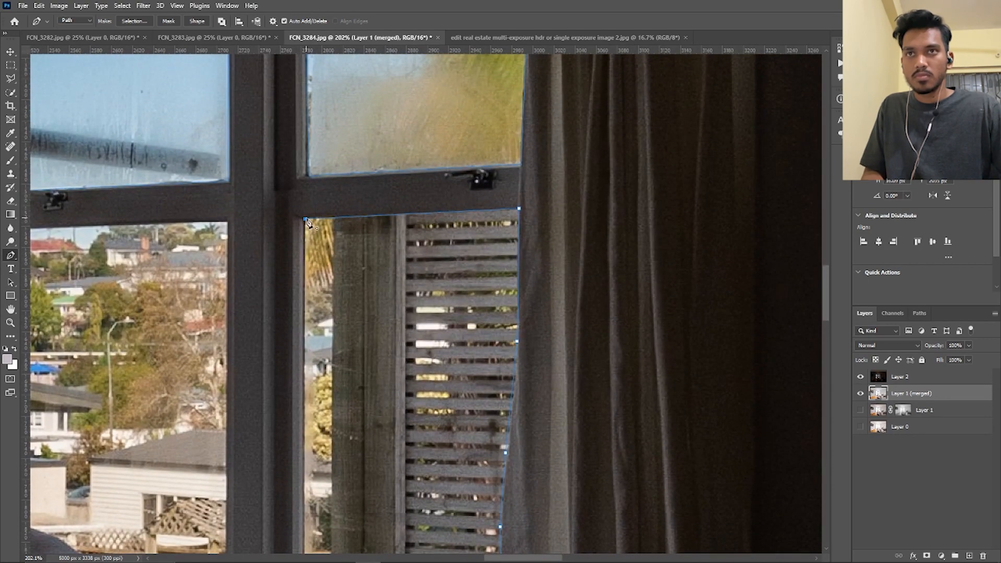
click(306, 222)
Trace the third lower window pane, just right of the armchair, as a closed Pen path along the frame, bed, armchair and curtain
scroll(384, 292, down, 5)
scroll(369, 291, up, 5)
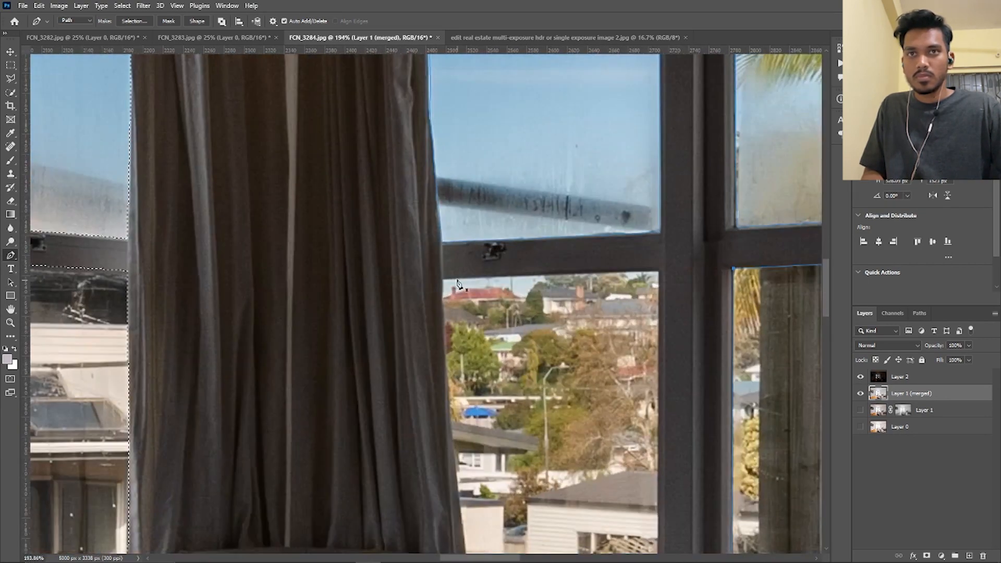
click(444, 281)
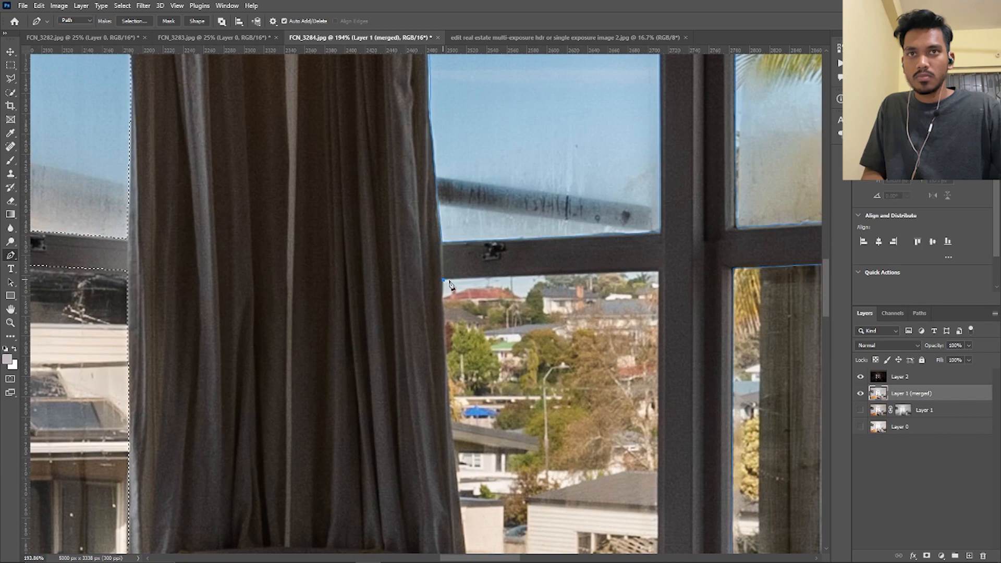
click(661, 272)
drag(666, 290, 591, 124)
drag(590, 465, 577, 315)
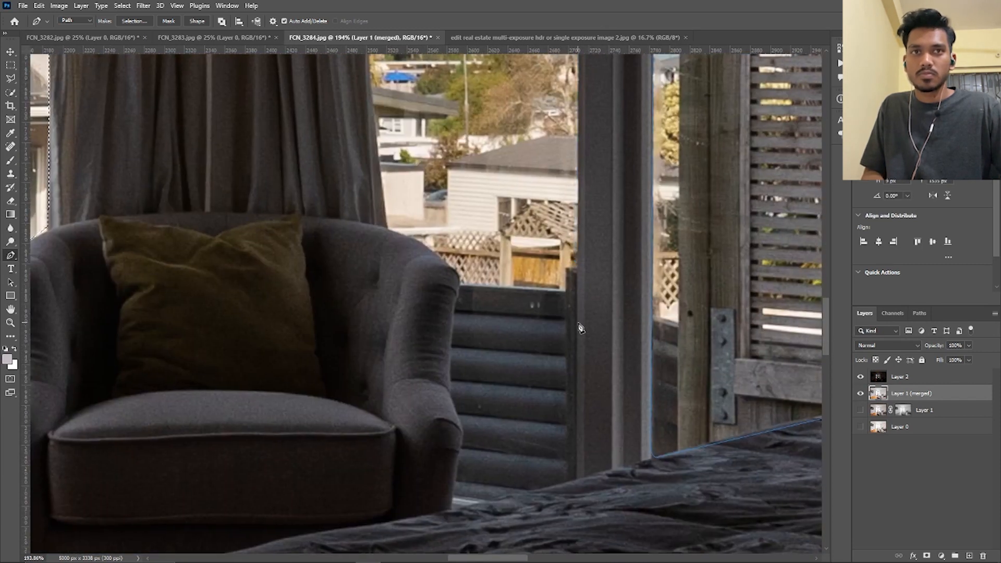
click(578, 322)
click(578, 478)
click(455, 495)
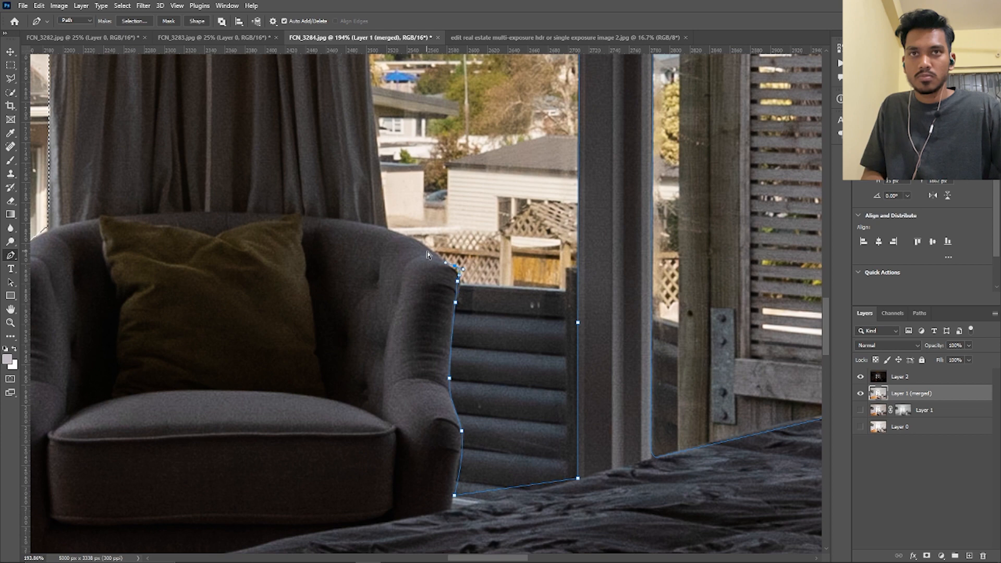
drag(444, 257, 436, 254)
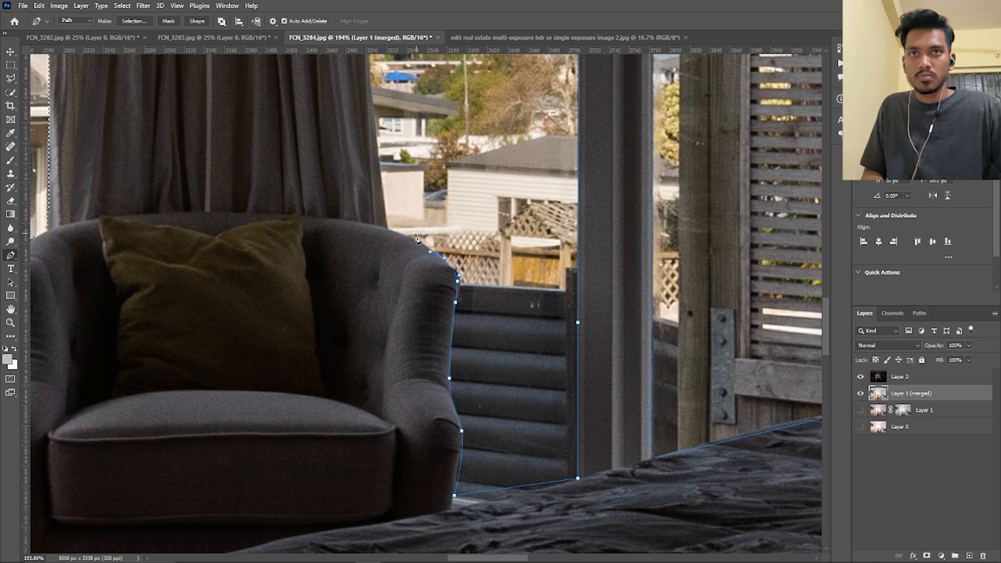
drag(371, 144, 390, 326)
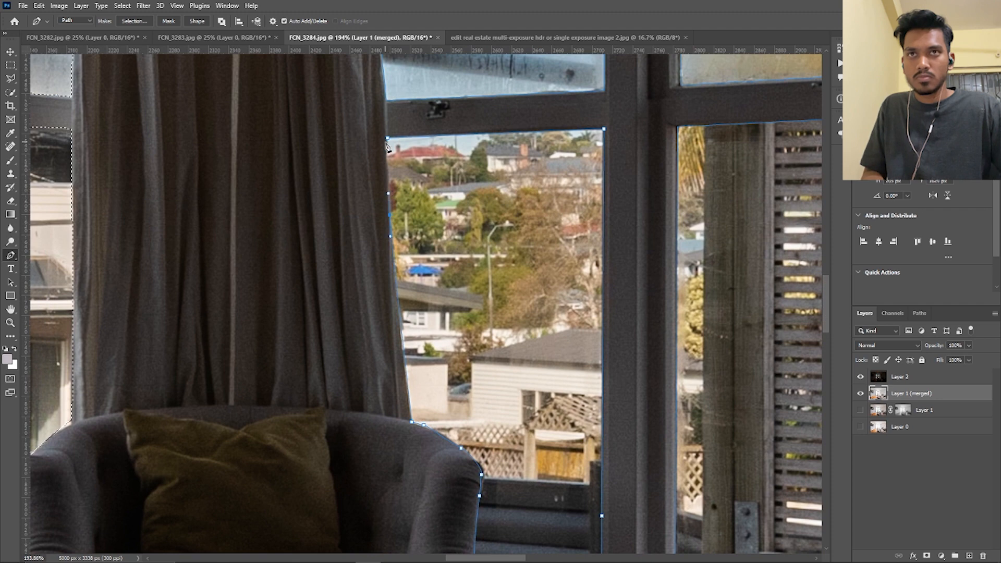
scroll(389, 145, down, 8)
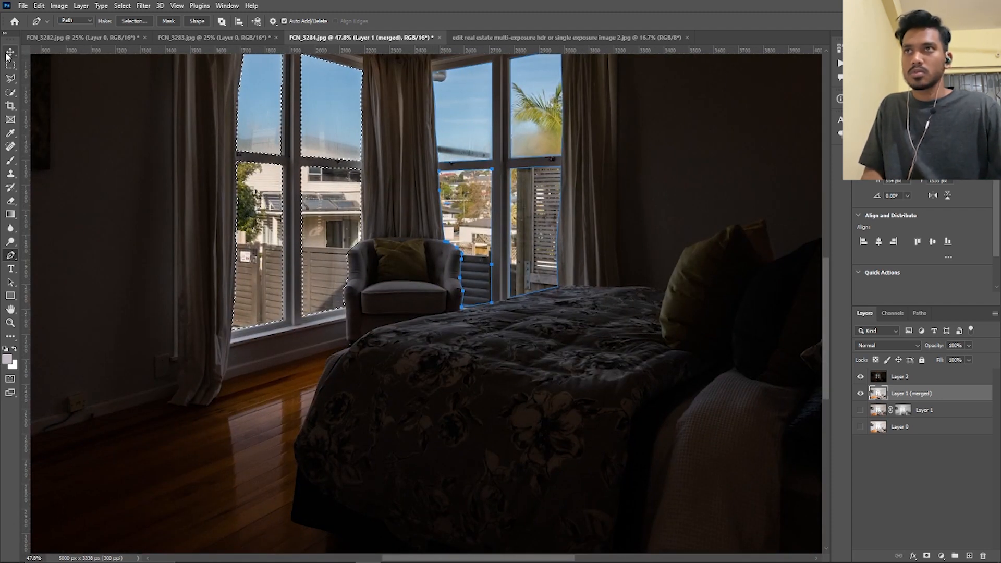
Copy the selected left panes and the path-outlined right panes from Layer 1 (merged) to new layers, and merge both copies into one
key(v)
key(ctrl+j)
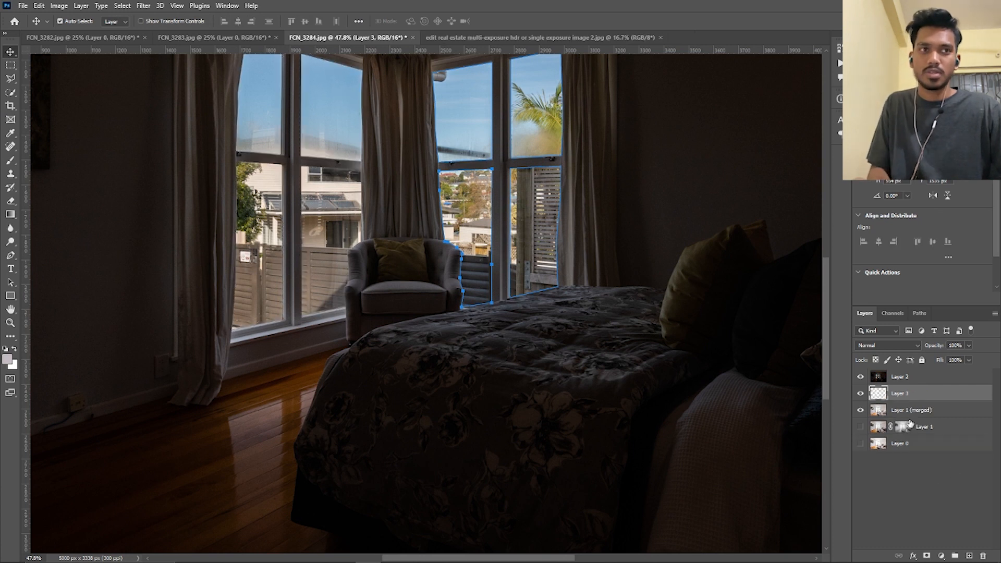
key(ctrl+Return)
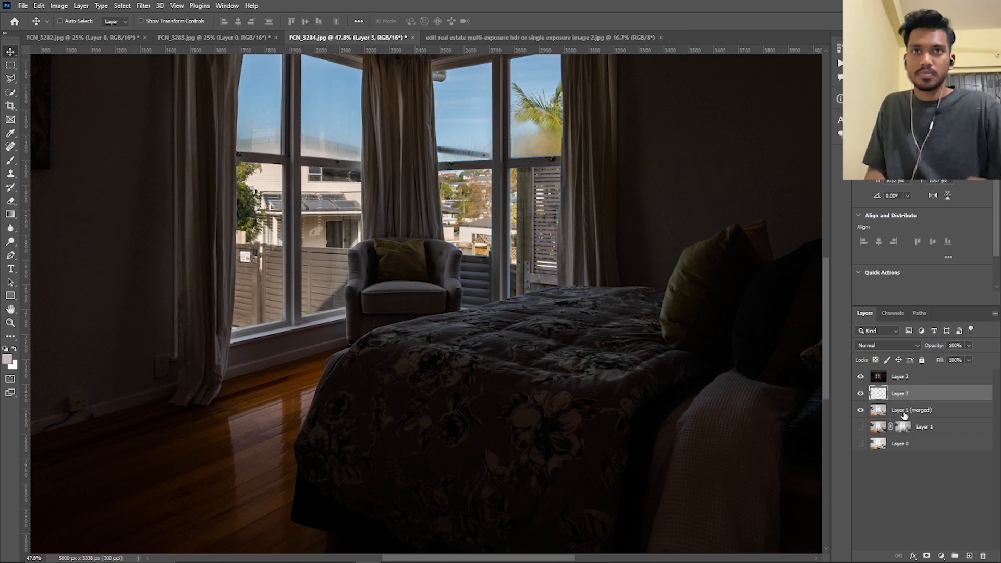
click(916, 411)
key(ctrl+j)
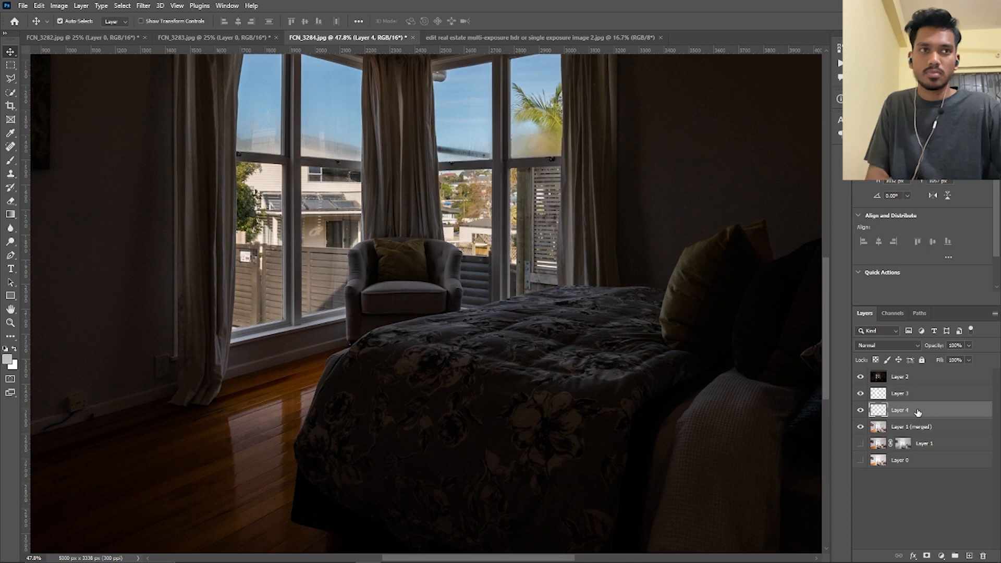
ctrl+click(895, 398)
key(ctrl+e)
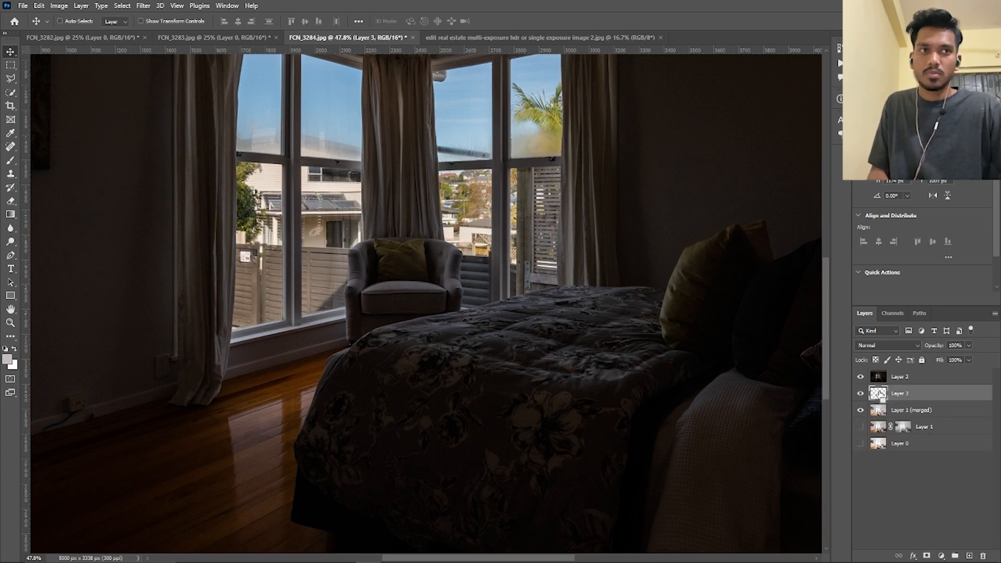
Load the merged pane layer as a selection, hide that layer, and feather the selection by 1 pixel with Layer 1 (merged) active
ctrl+click(880, 396)
scroll(406, 314, down, 4)
scroll(467, 226, up, 2)
scroll(468, 226, up, 2)
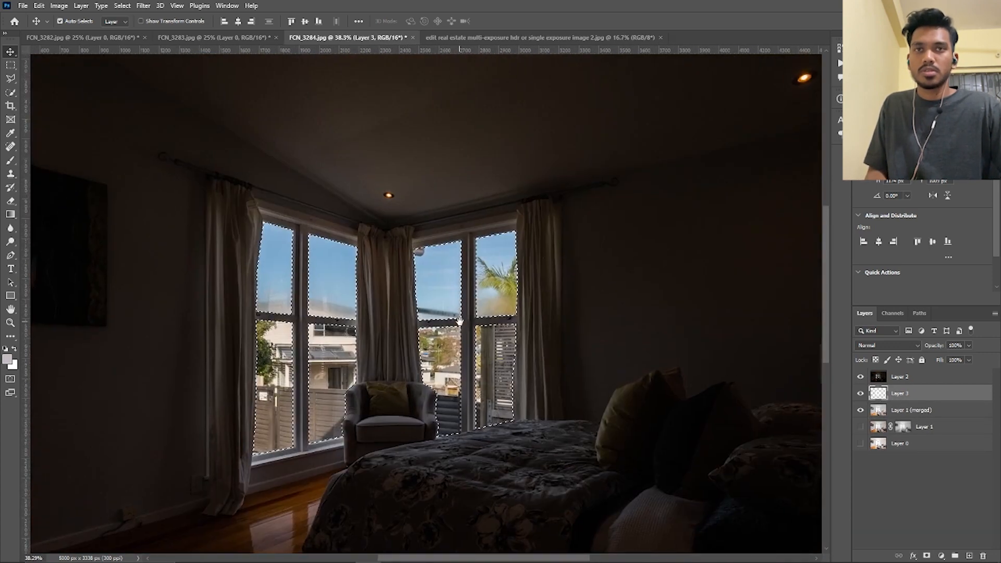
click(860, 394)
click(887, 410)
key(shift+F6)
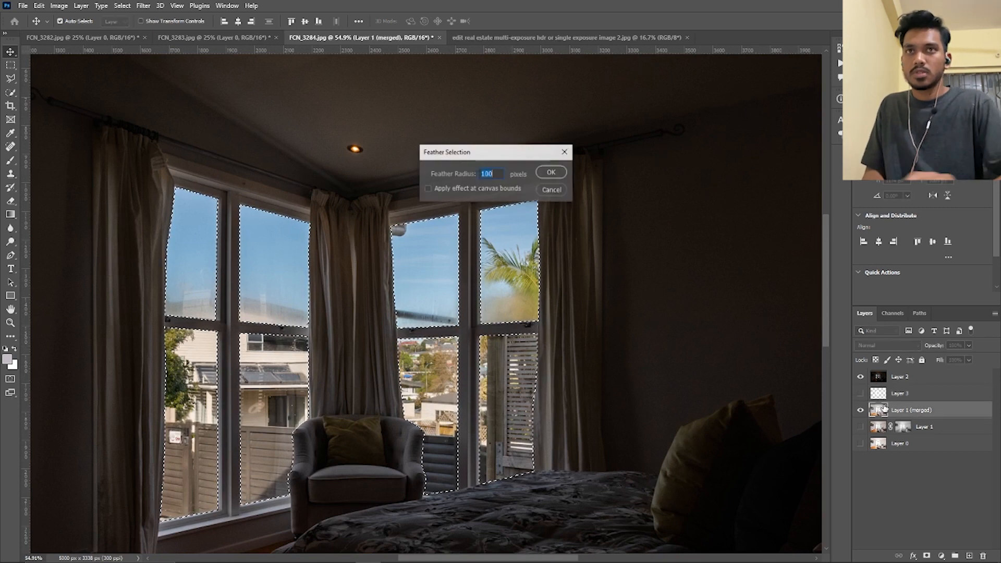
text(1)
key(Return)
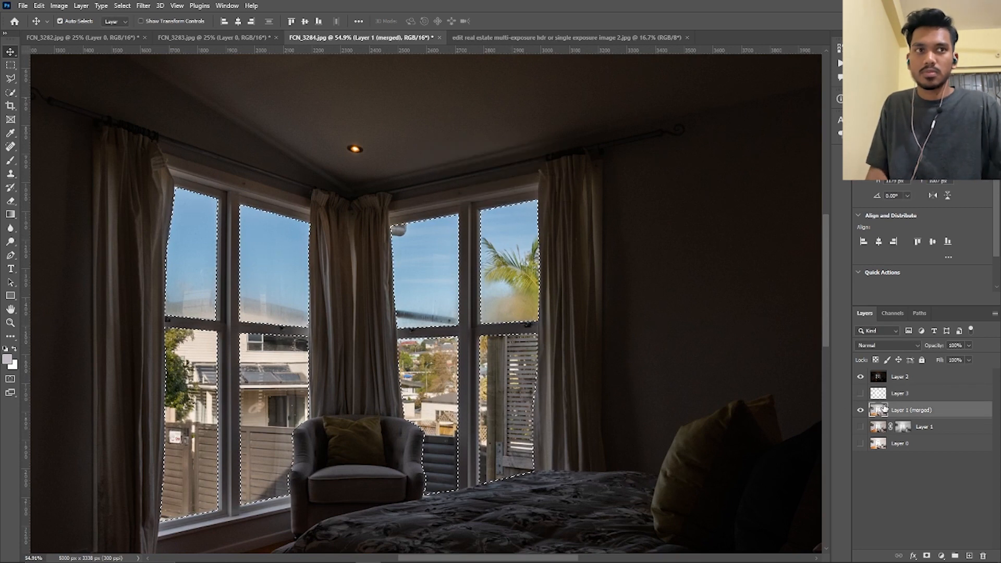
Add a layer mask to the dark exposure, Layer 2, from the feathered window selection
click(860, 376)
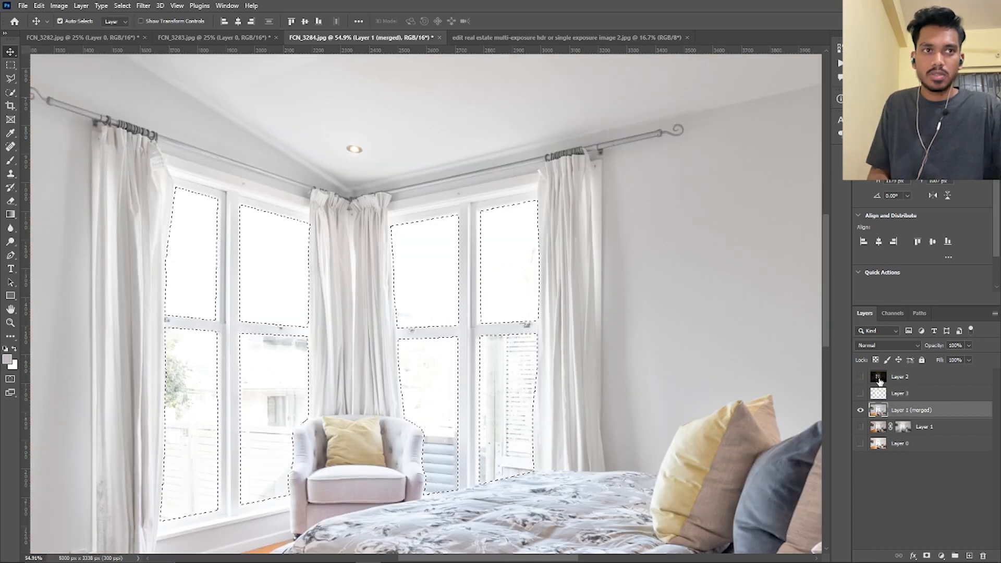
click(861, 376)
click(877, 377)
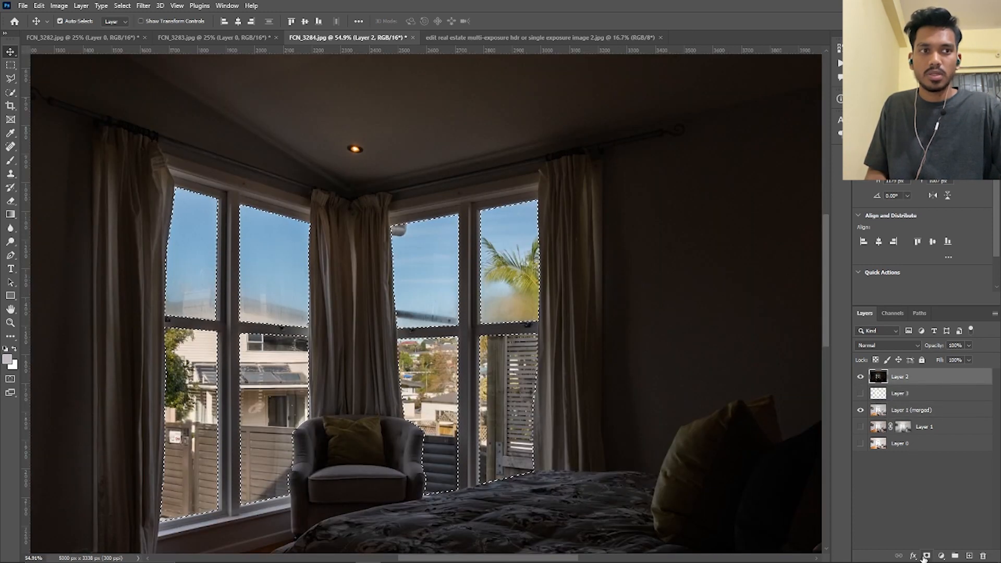
click(926, 555)
scroll(360, 322, down, 5)
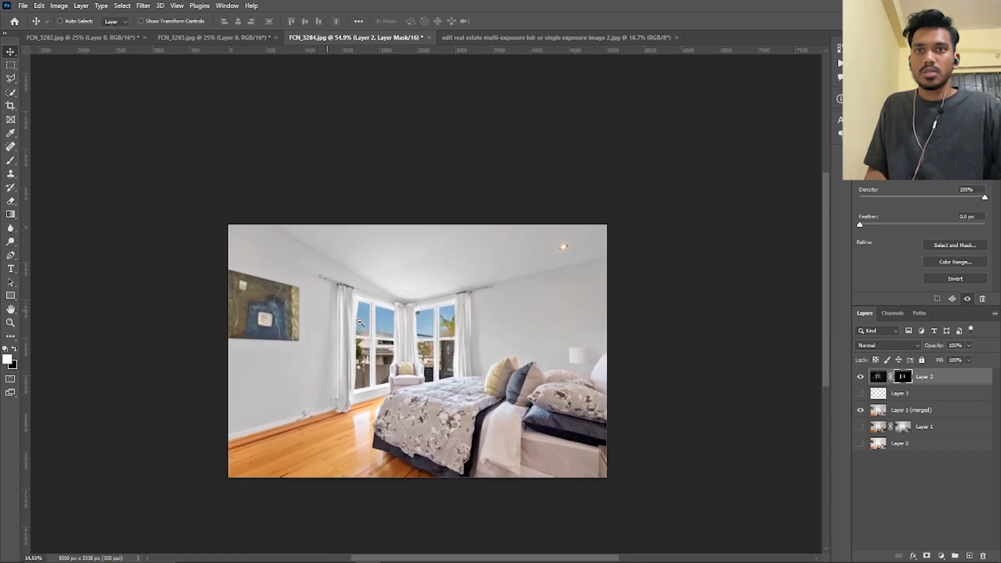
scroll(417, 334, up, 6)
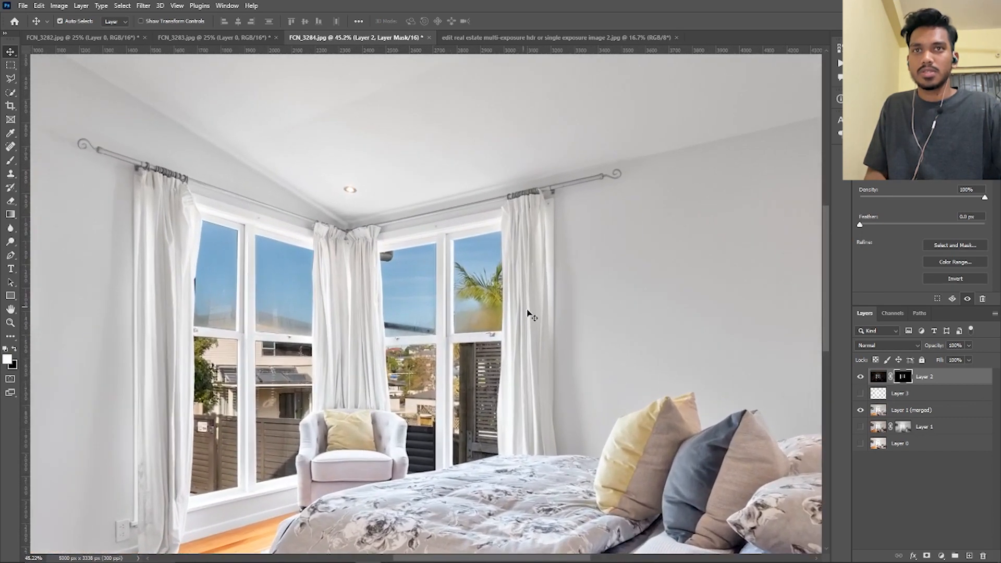
scroll(495, 354, down, 6)
scroll(494, 354, up, 5)
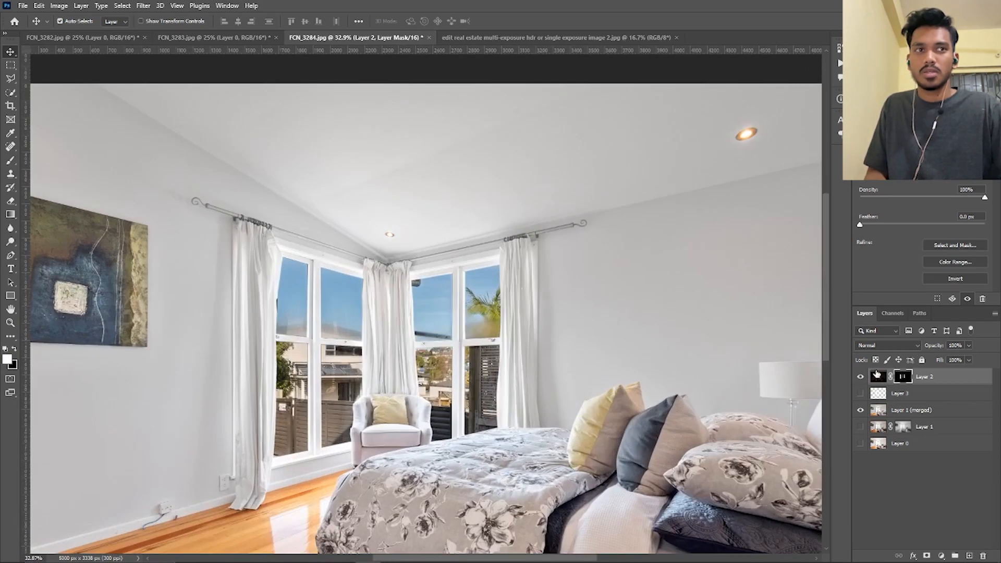
Brighten the window views on Layer 2 with Curves, raising the RGB midtones from input 100 to output 139
click(877, 373)
scroll(466, 373, up, 2)
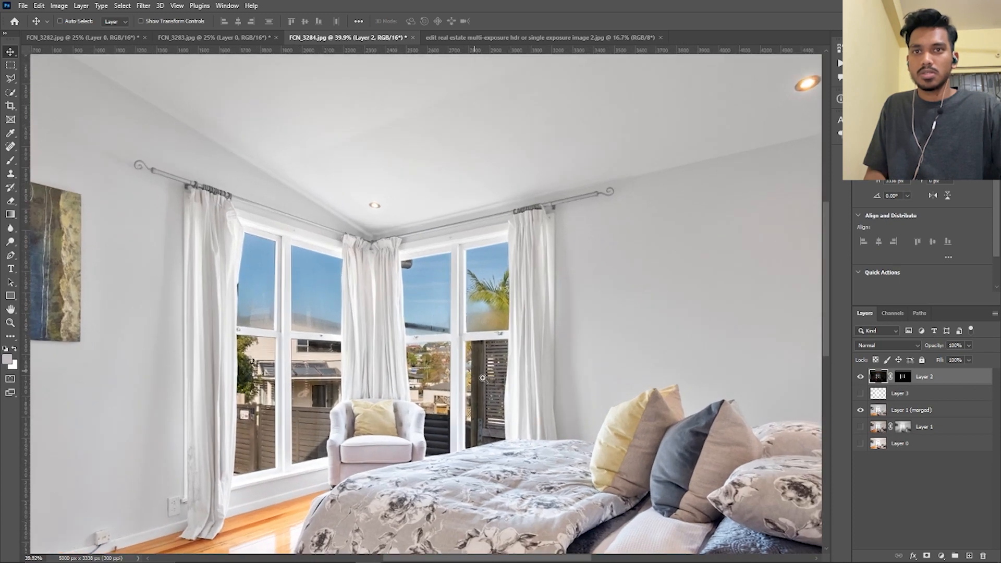
key(ctrl+m)
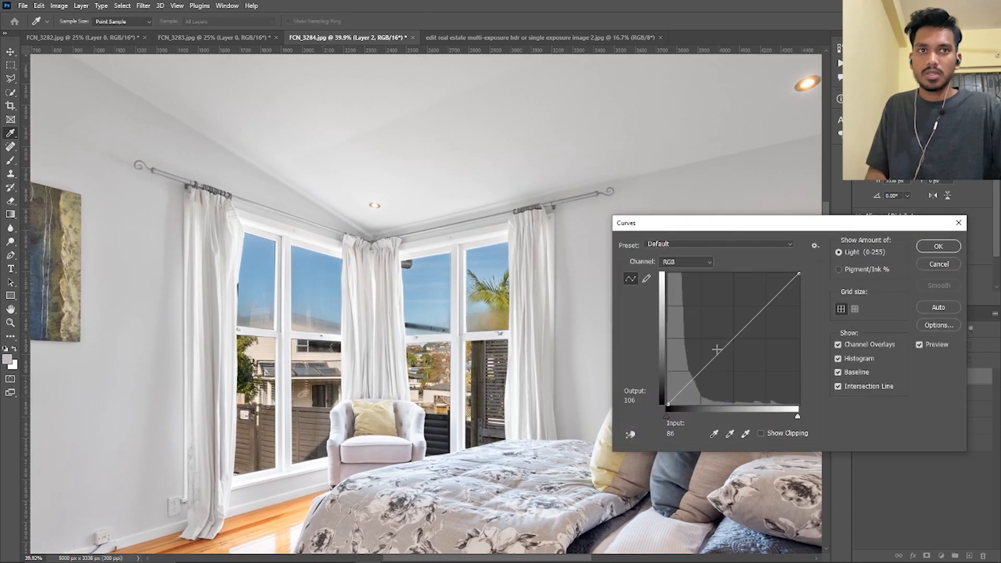
drag(722, 351, 718, 332)
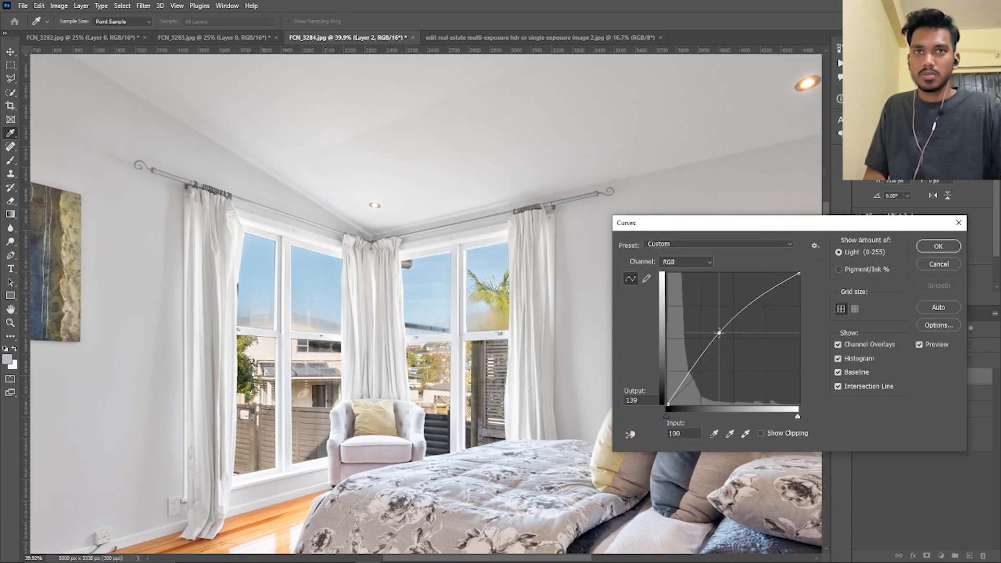
scroll(456, 348, down, 7)
click(939, 246)
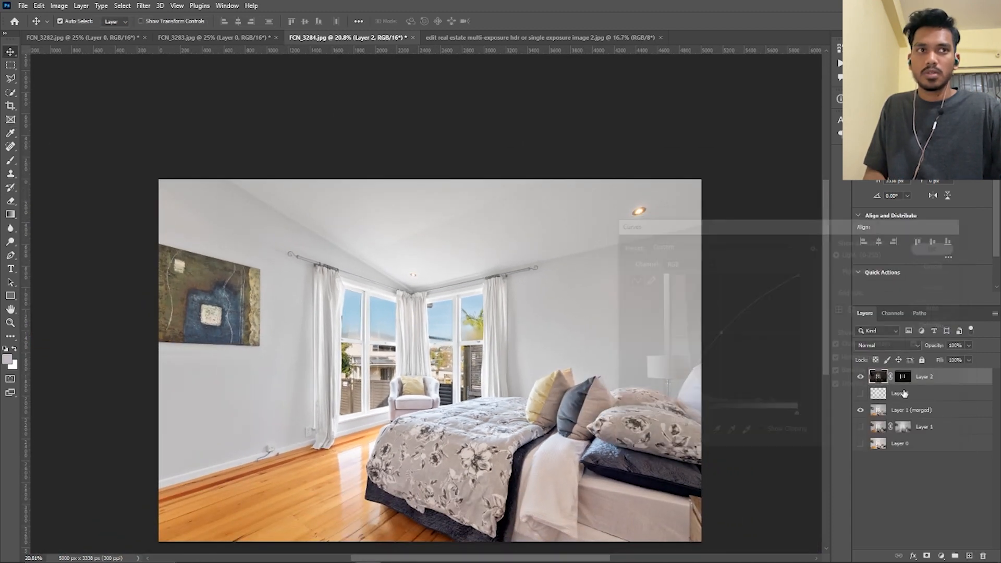
Paint softly in black with the Brush tool on Layer 2's mask to lighten the dark fence just right of the armchair
click(903, 378)
scroll(400, 412, up, 6)
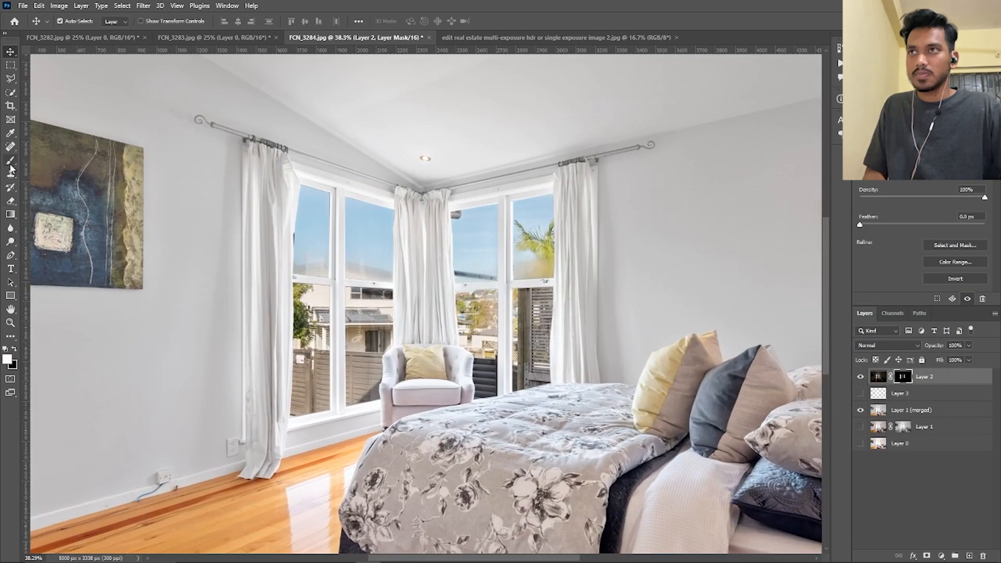
click(10, 242)
drag(217, 379, 156, 383)
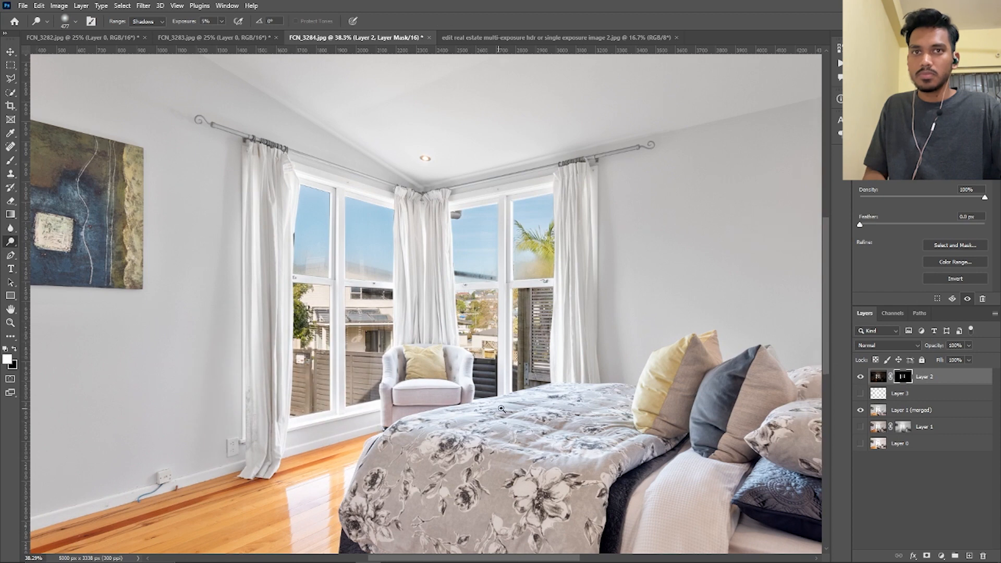
scroll(499, 410, up, 10)
drag(439, 389, 396, 382)
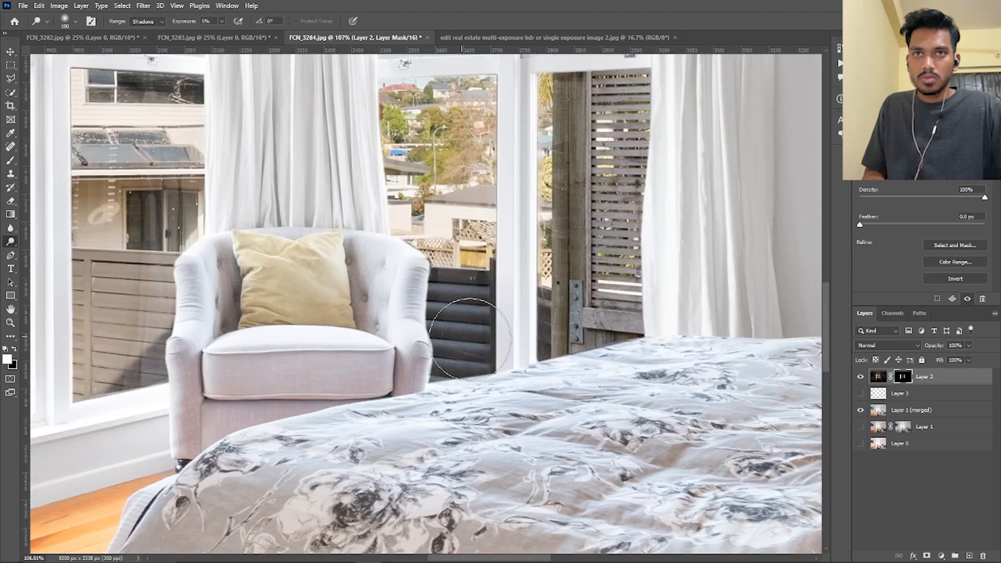
key(x)
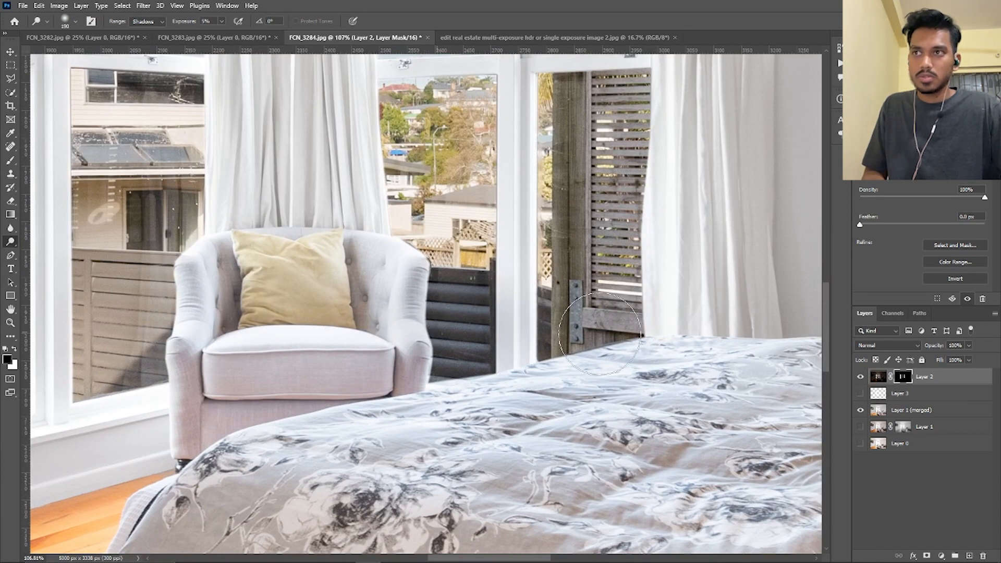
click(11, 160)
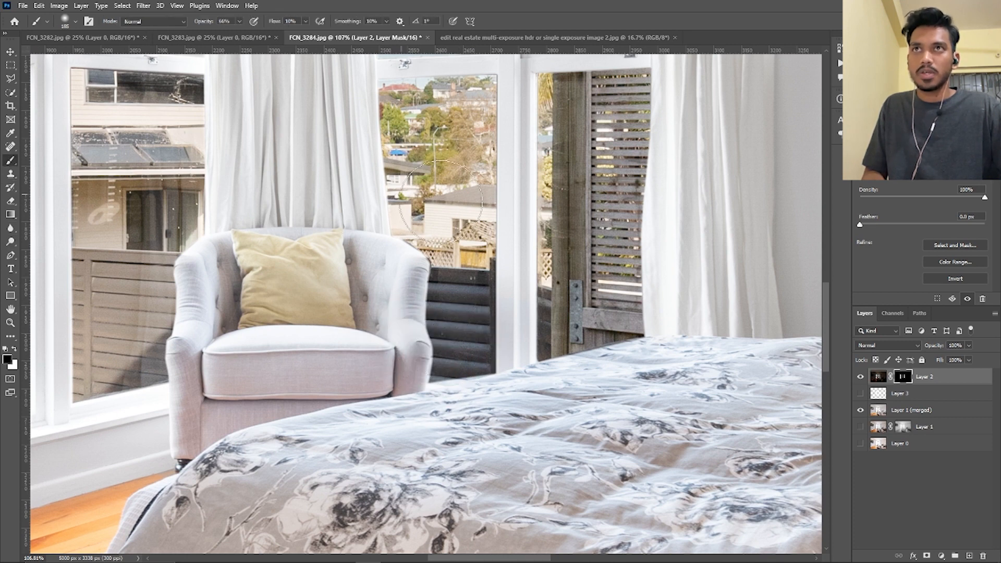
drag(508, 332, 511, 335)
mouse_move(384, 325)
mouse_down()
mouse_move(488, 334)
mouse_move(483, 357)
mouse_up()
key(ctrl+z)
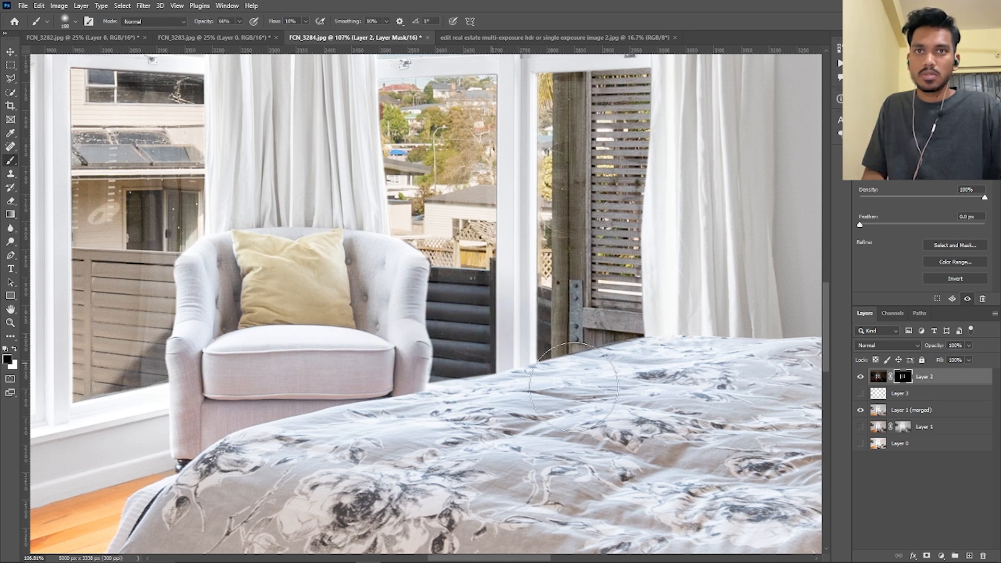
mouse_move(543, 366)
mouse_down()
mouse_move(391, 282)
mouse_move(665, 334)
mouse_move(400, 351)
mouse_up()
key(ctrl+z)
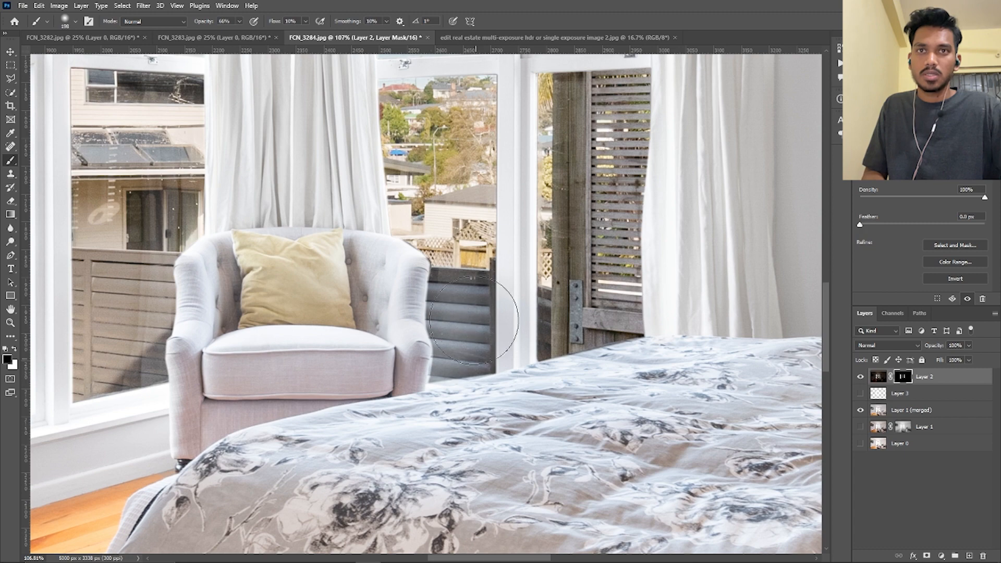
scroll(490, 318, down, 5)
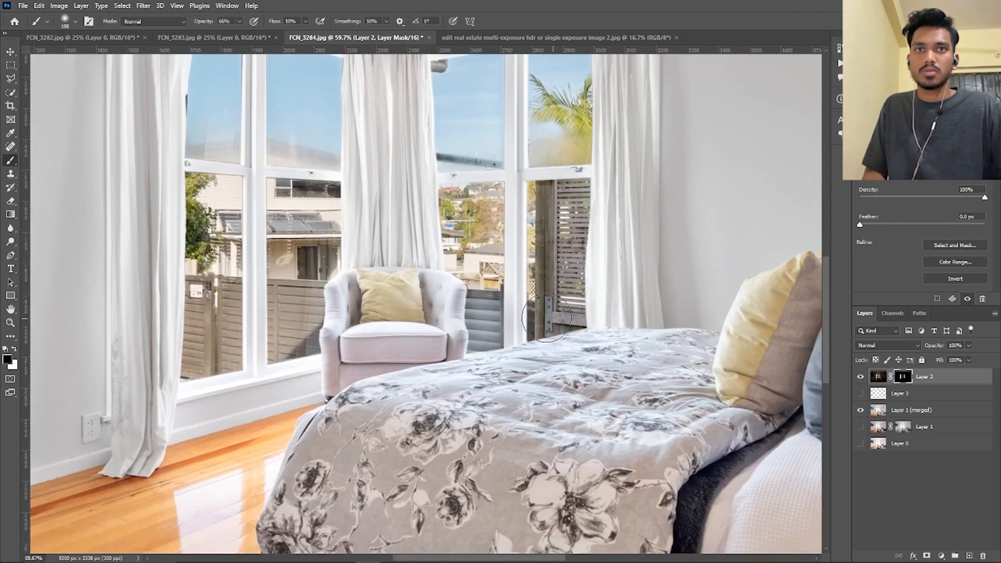
Compare the photo with Layer 2 hidden and shown, and check it against the reference image "edit real estate multi-exposure hdr or single exposure image 2.jpg"
drag(602, 268, 576, 252)
drag(554, 190, 579, 201)
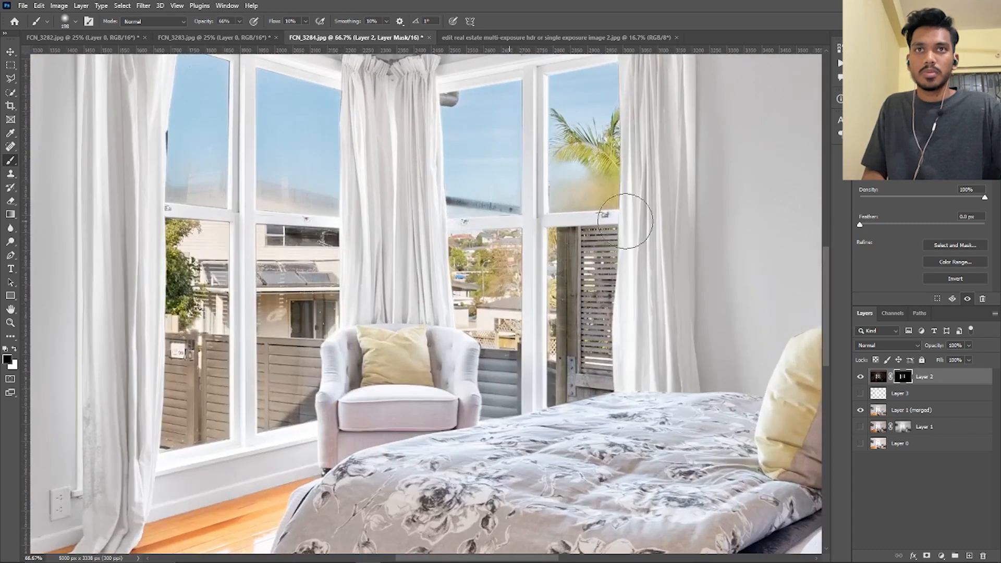
drag(523, 232, 515, 235)
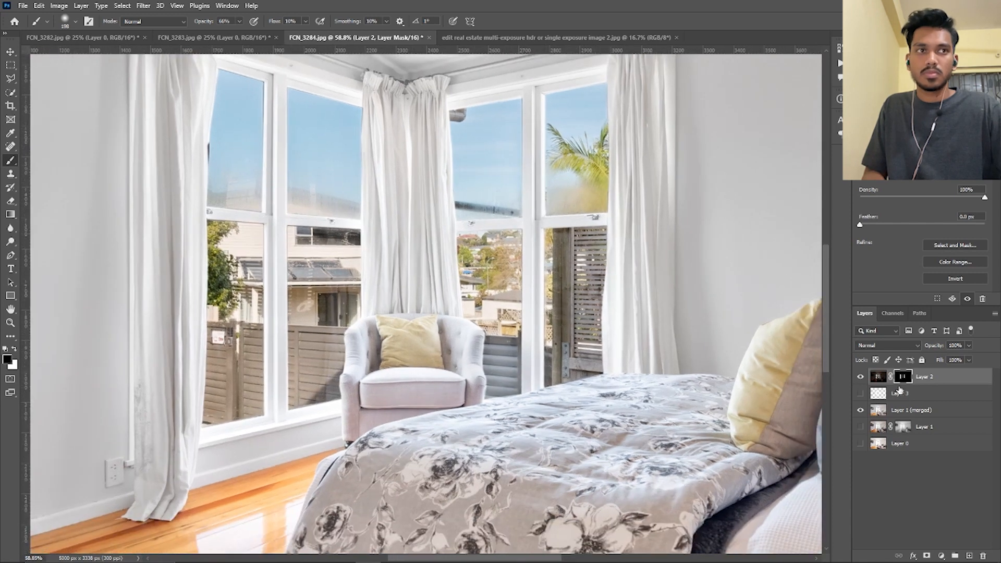
drag(595, 357, 546, 339)
click(860, 376)
click(861, 376)
click(860, 376)
click(861, 376)
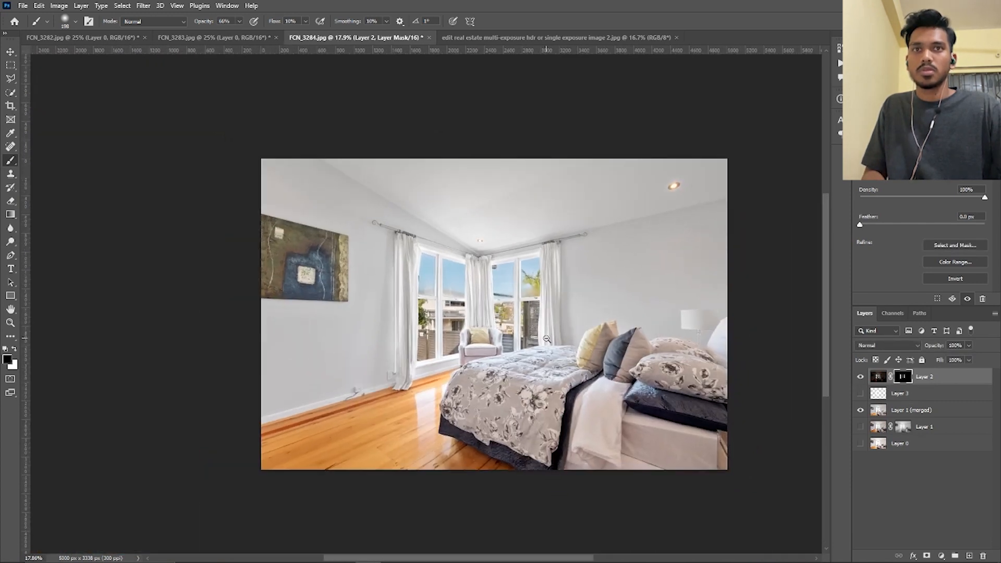
click(11, 52)
click(502, 38)
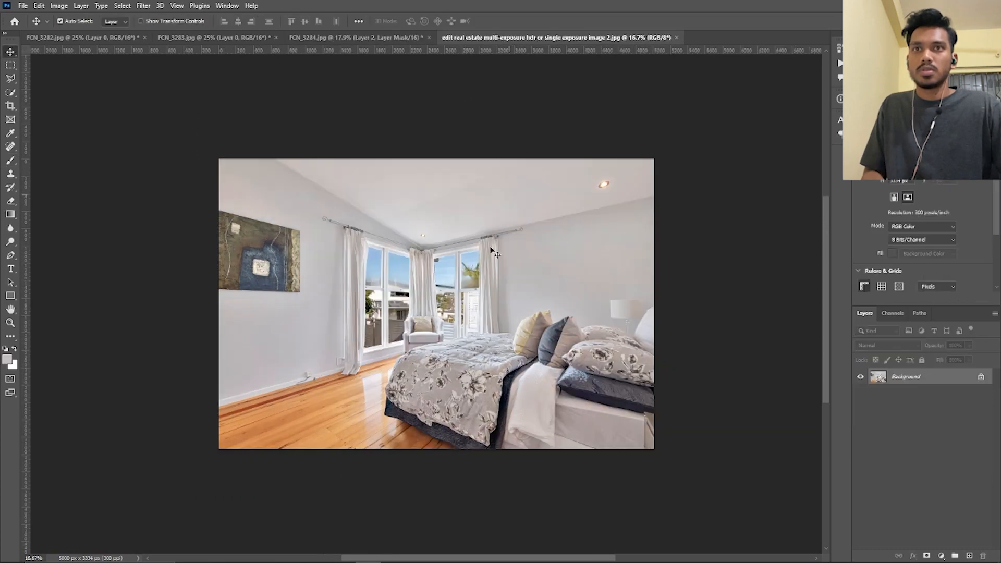
Return to FCN_3284.jpg and remove the small brown pipe stub at the skirting board on Layer 1 (merged) with the Spot Healing Brush
click(386, 38)
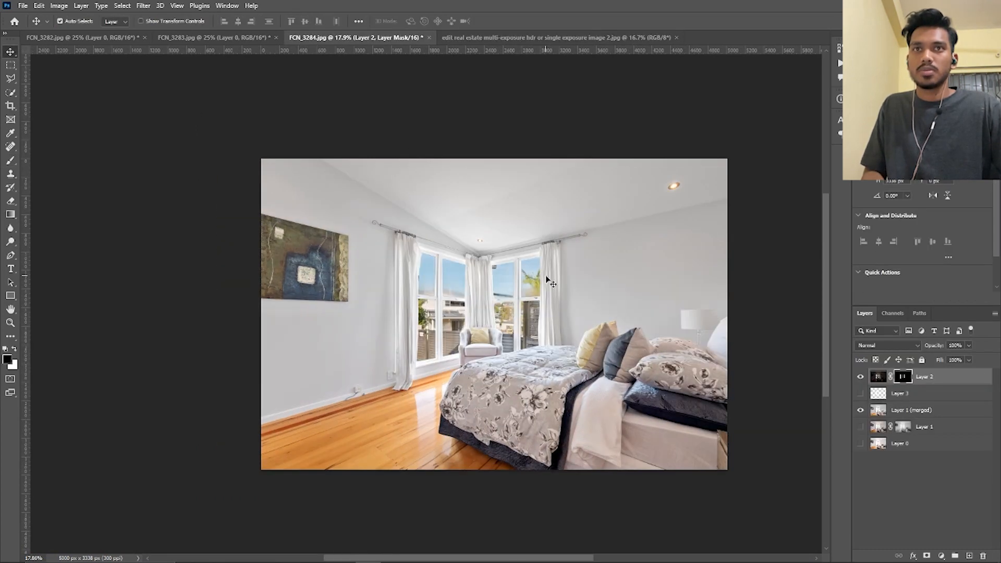
scroll(593, 305, down, 3)
scroll(620, 322, up, 3)
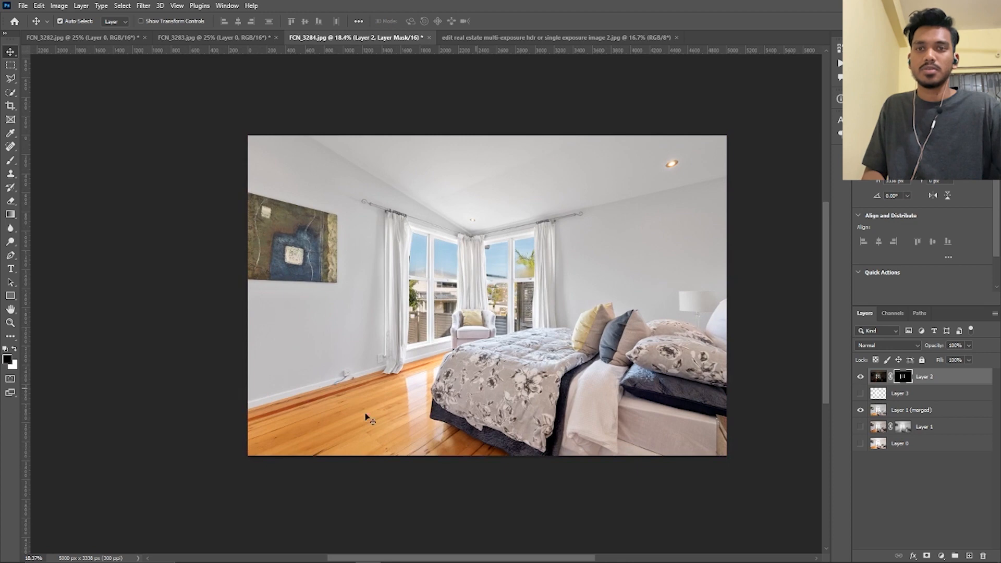
scroll(318, 389, up, 5)
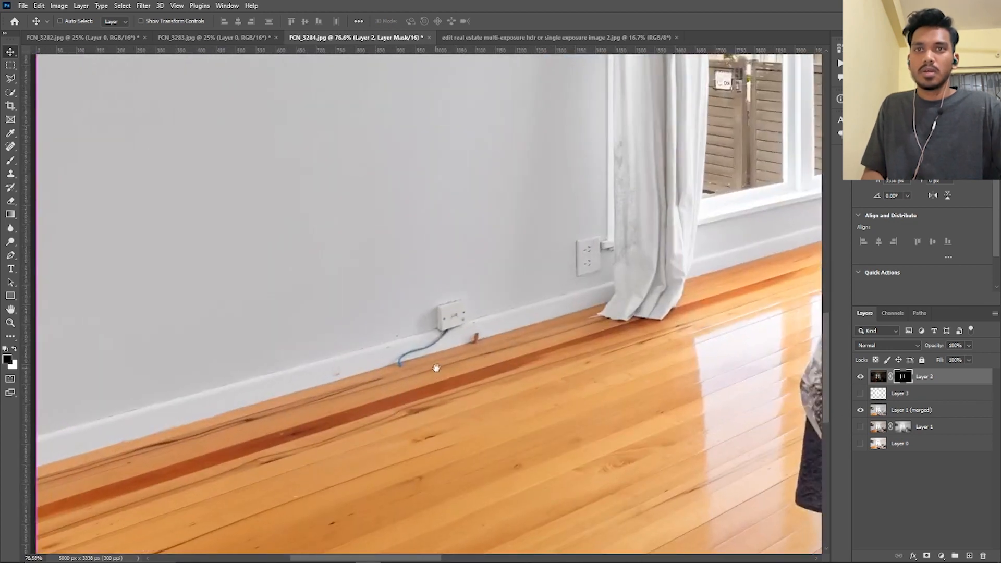
scroll(408, 388, up, 2)
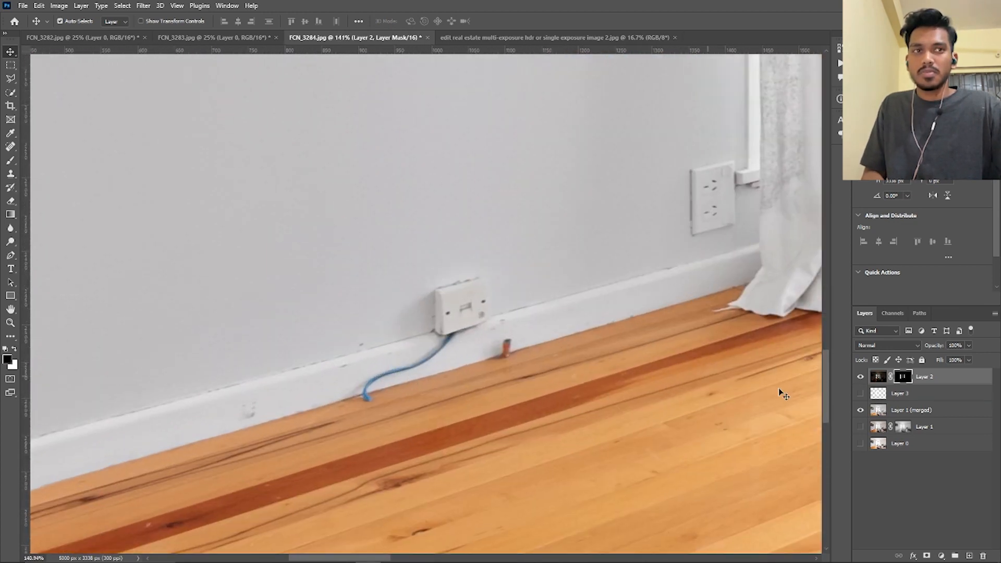
click(912, 411)
click(10, 146)
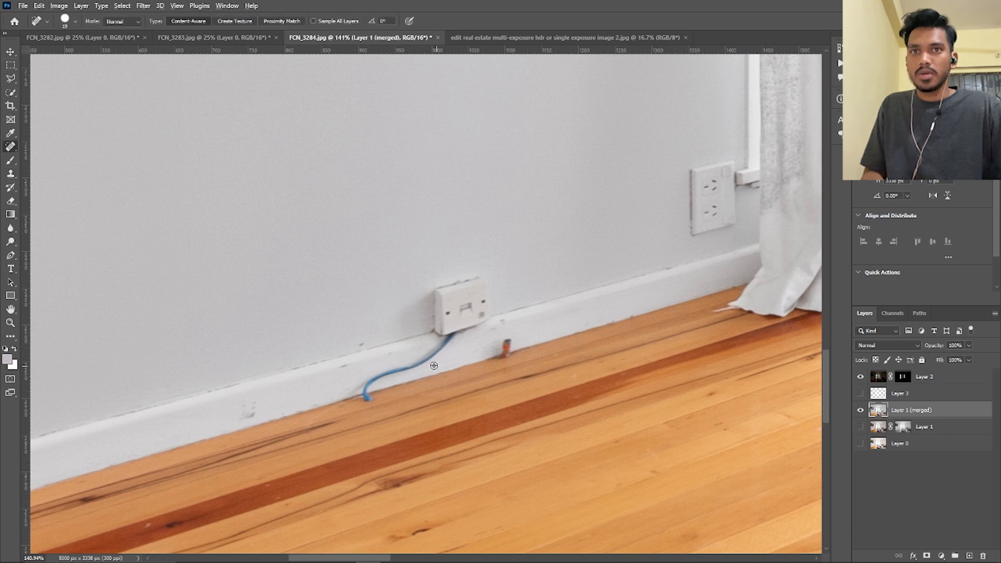
click(503, 343)
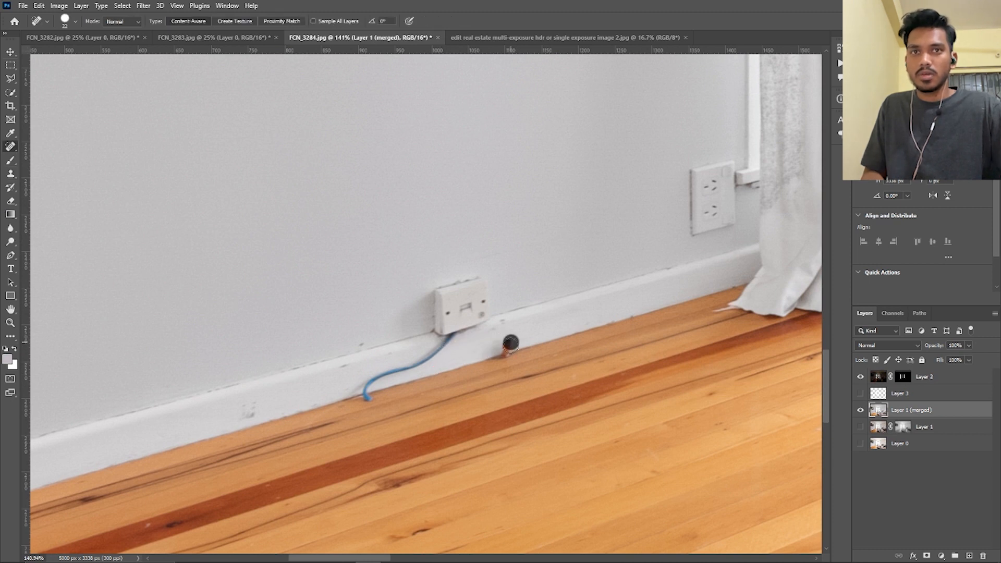
click(502, 345)
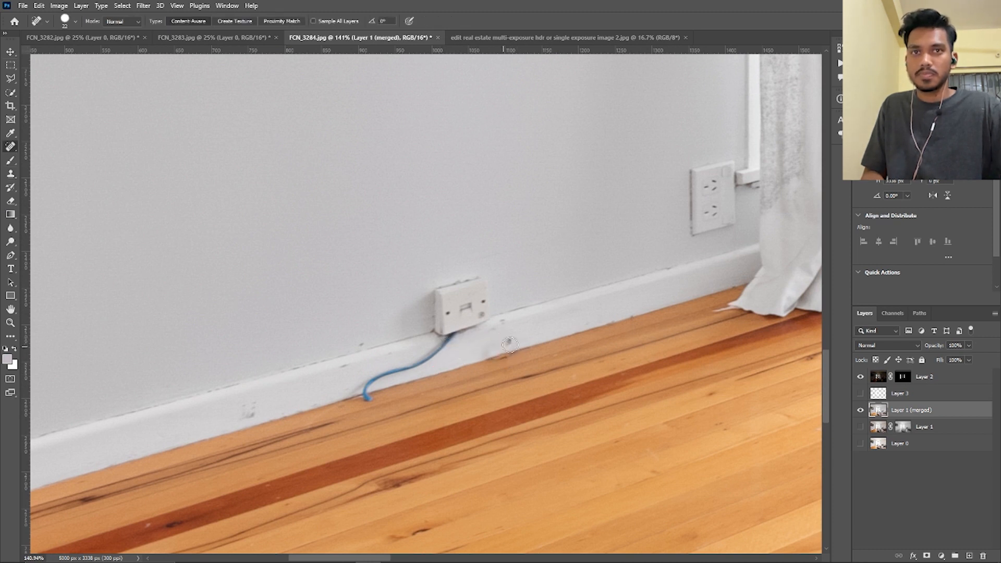
click(505, 344)
Heal away the blue cable and the small wall socket above it with the Spot Healing Brush
drag(451, 345, 367, 399)
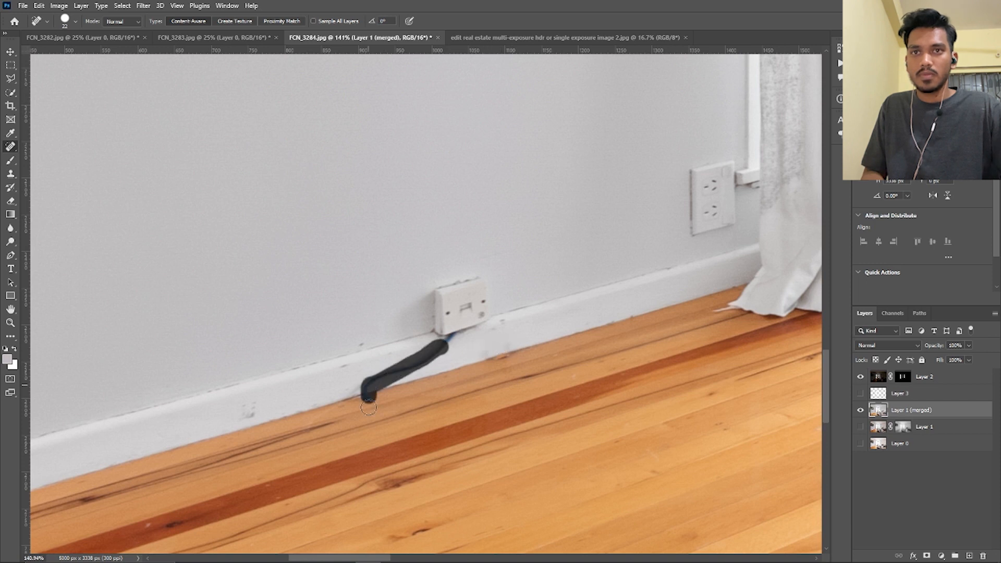
mouse_move(451, 339)
mouse_down()
mouse_move(464, 319)
mouse_move(437, 304)
mouse_move(483, 295)
mouse_move(454, 328)
mouse_move(476, 298)
mouse_up()
drag(386, 383, 361, 392)
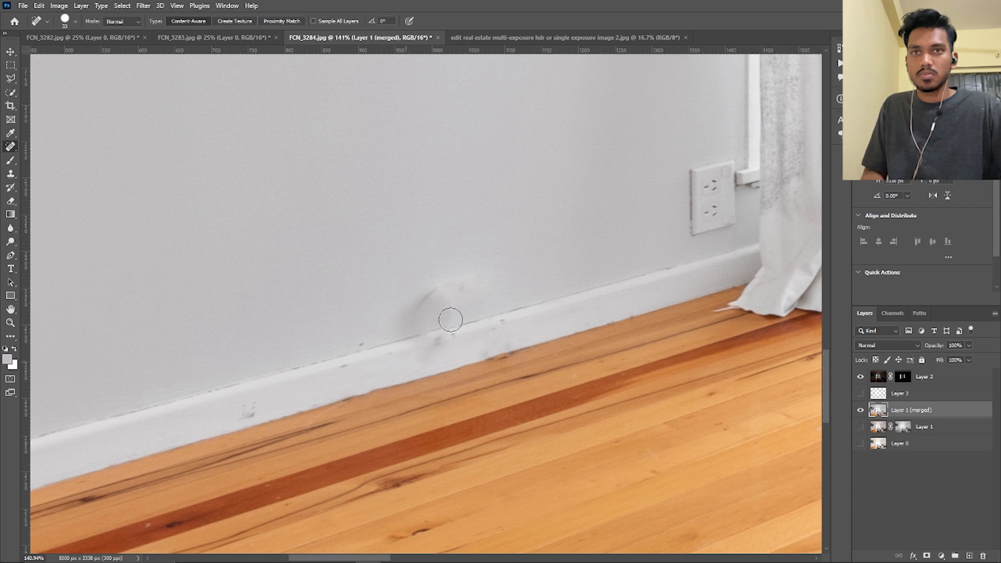
mouse_move(417, 315)
mouse_down()
mouse_move(436, 327)
mouse_move(497, 287)
mouse_up()
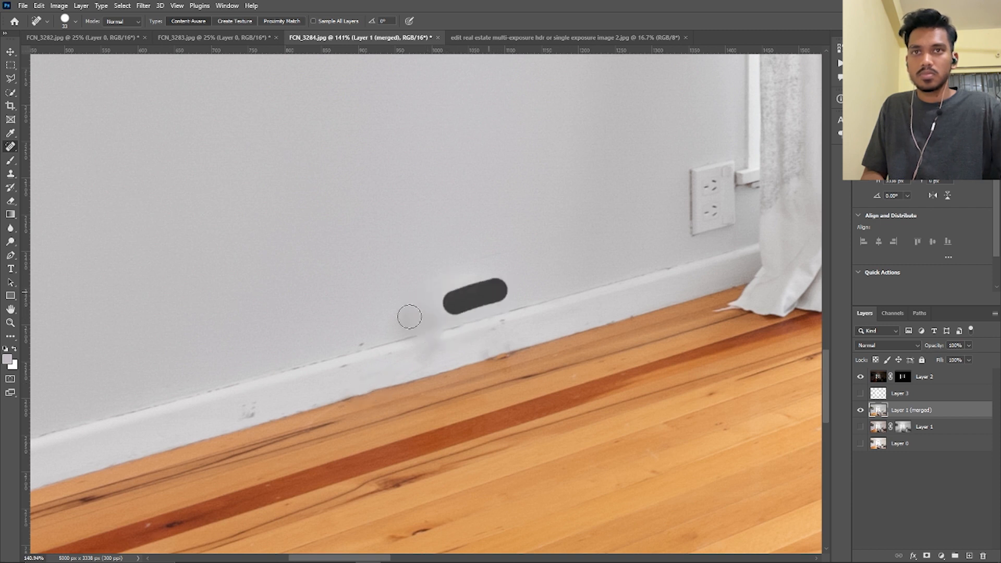
Clean up the remaining smudges on the wall and skirting board around the removed socket with the Clone Stamp tool
click(10, 173)
mouse_move(303, 371)
mouse_down()
mouse_move(350, 371)
mouse_move(292, 376)
mouse_up()
alt+click(293, 375)
mouse_move(442, 331)
mouse_down()
mouse_move(474, 302)
mouse_move(505, 313)
mouse_move(484, 329)
mouse_move(342, 293)
mouse_up()
drag(568, 274, 491, 266)
mouse_move(564, 291)
mouse_down()
mouse_move(184, 341)
mouse_move(224, 311)
mouse_up()
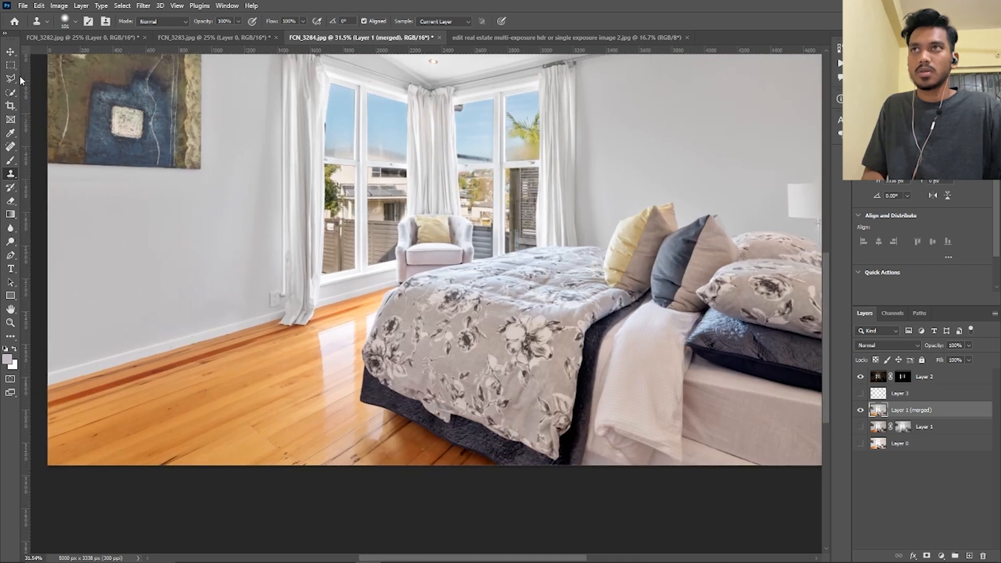
Save a JPEG copy of the finished photo as "FCN_3284 copy" in the source images' folder
click(10, 51)
drag(394, 252, 362, 235)
drag(518, 241, 535, 332)
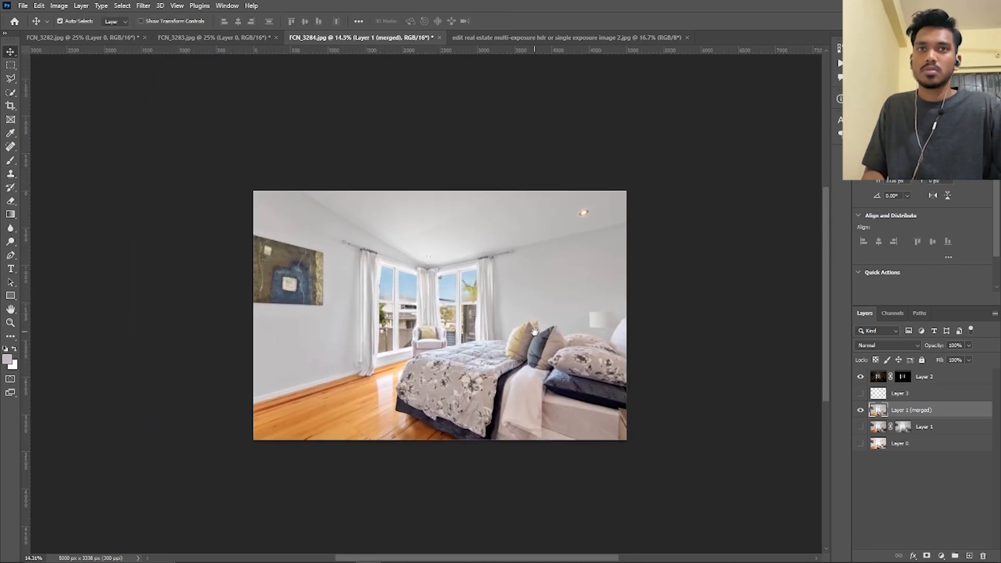
key(ctrl+alt+s)
click(117, 465)
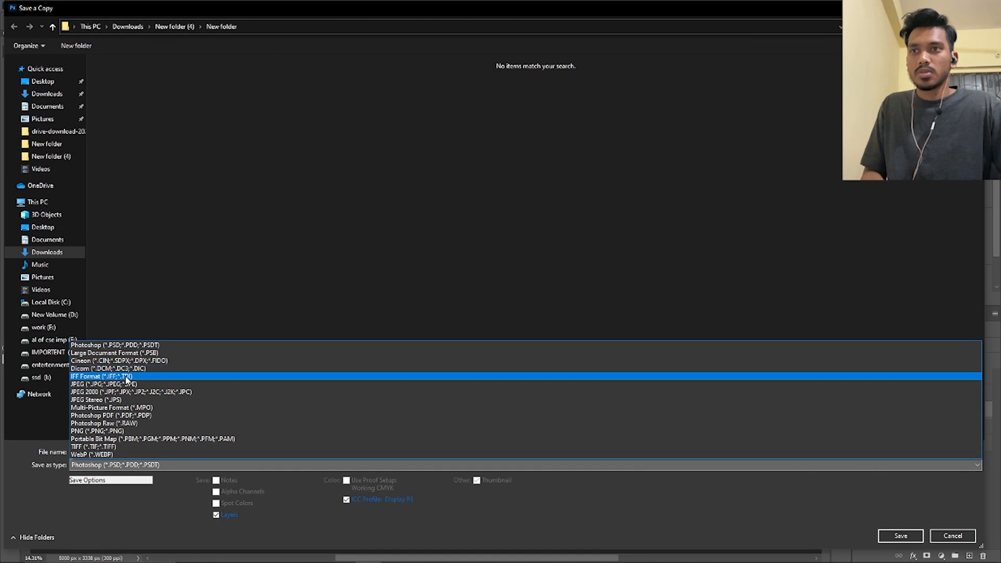
click(120, 385)
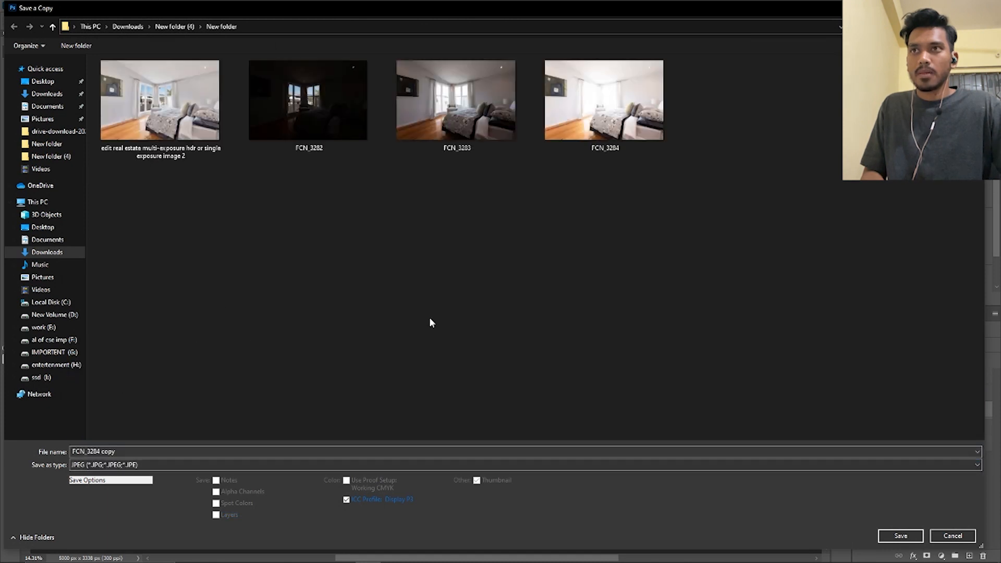
click(322, 452)
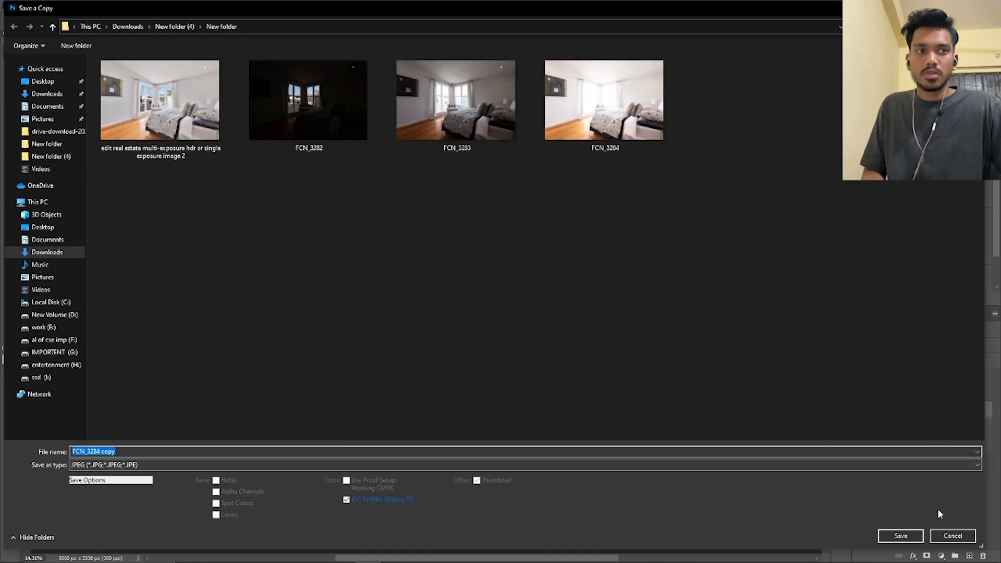
click(898, 535)
click(557, 136)
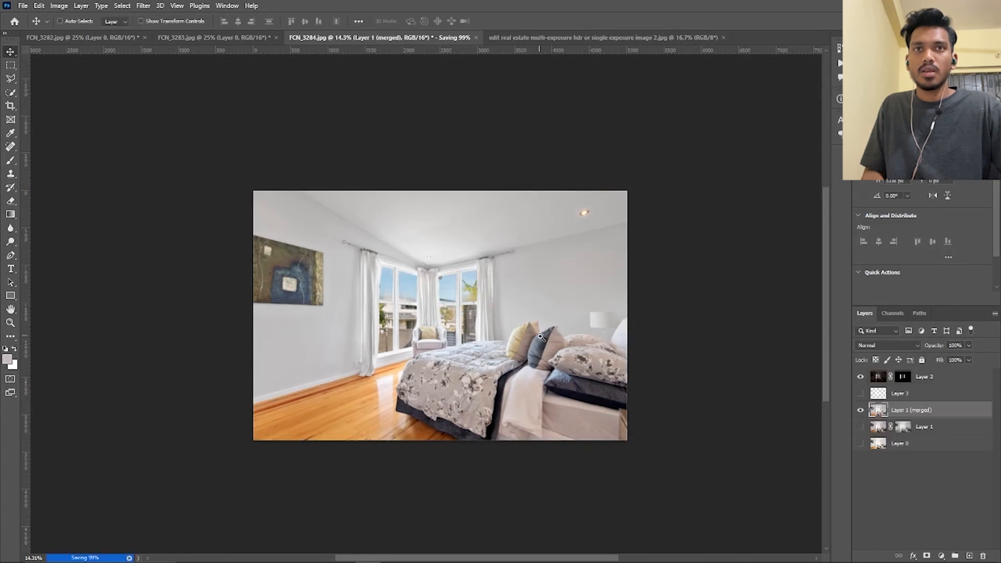
Delete Layer 1 (merged), the layer mask on Layer 1, and Layer 3
scroll(540, 336, up, 1)
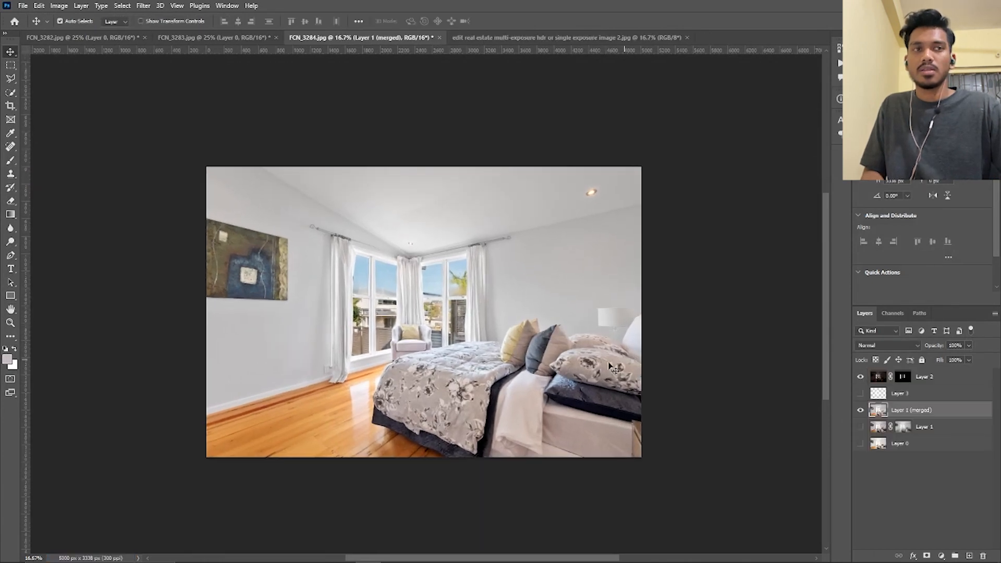
click(861, 410)
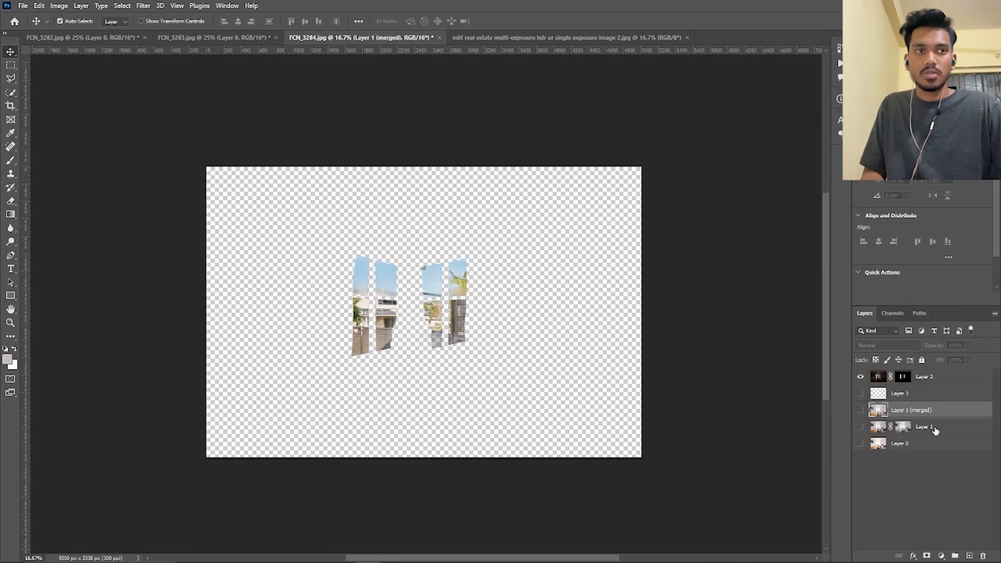
key(Delete)
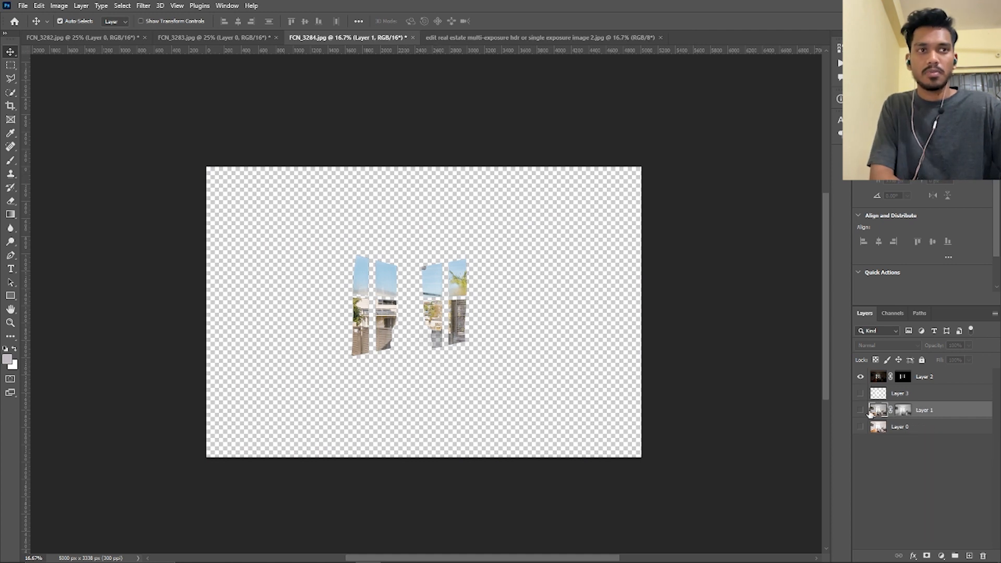
click(903, 412)
key(Delete)
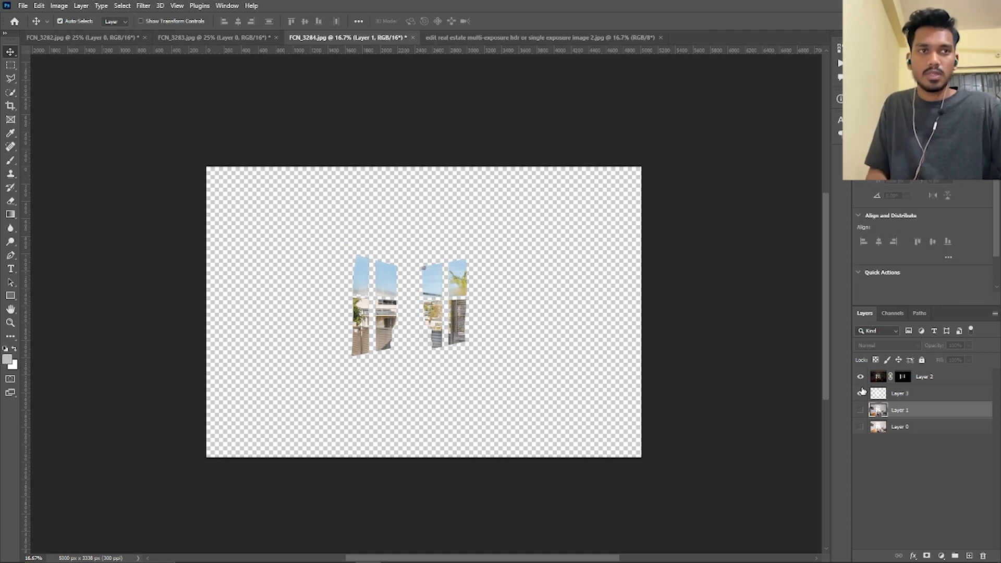
click(890, 394)
key(Delete)
Hide Layer 2 and make Layer 1 and Layer 0 visible
click(861, 376)
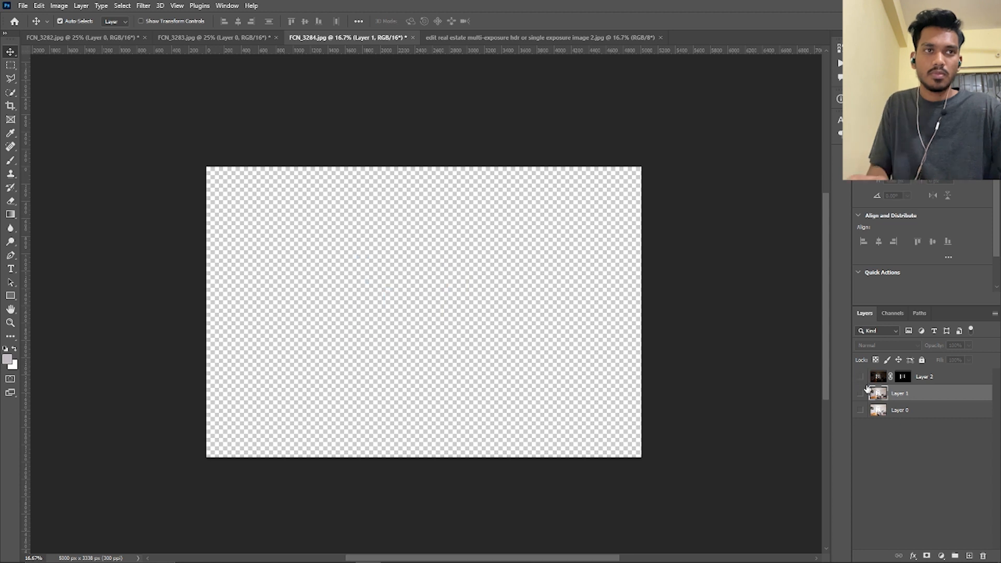
drag(860, 394, 860, 410)
scroll(662, 402, up, 1)
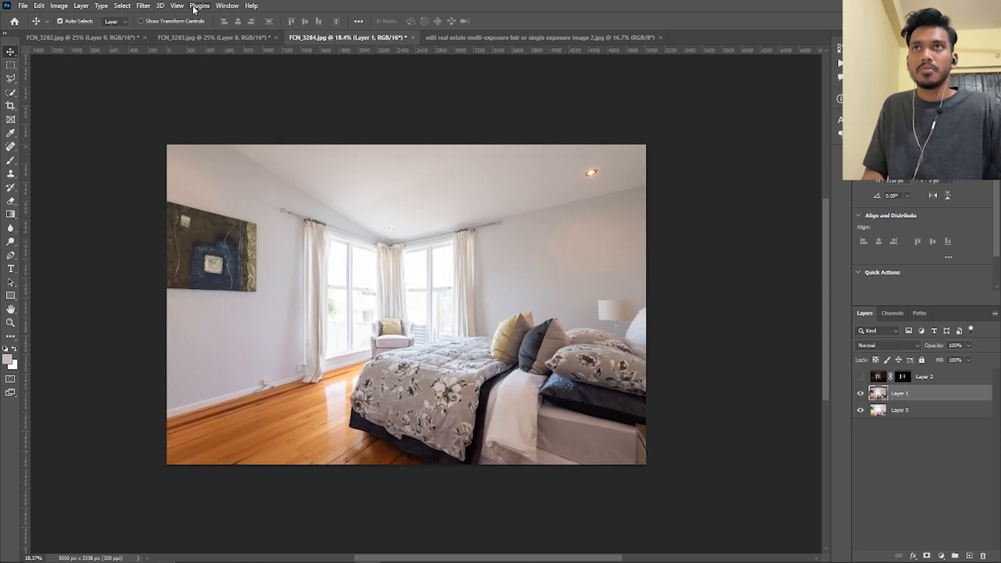
Open the recorded actions and look through the commands stored in Action 1 and Action 2
click(227, 5)
click(491, 128)
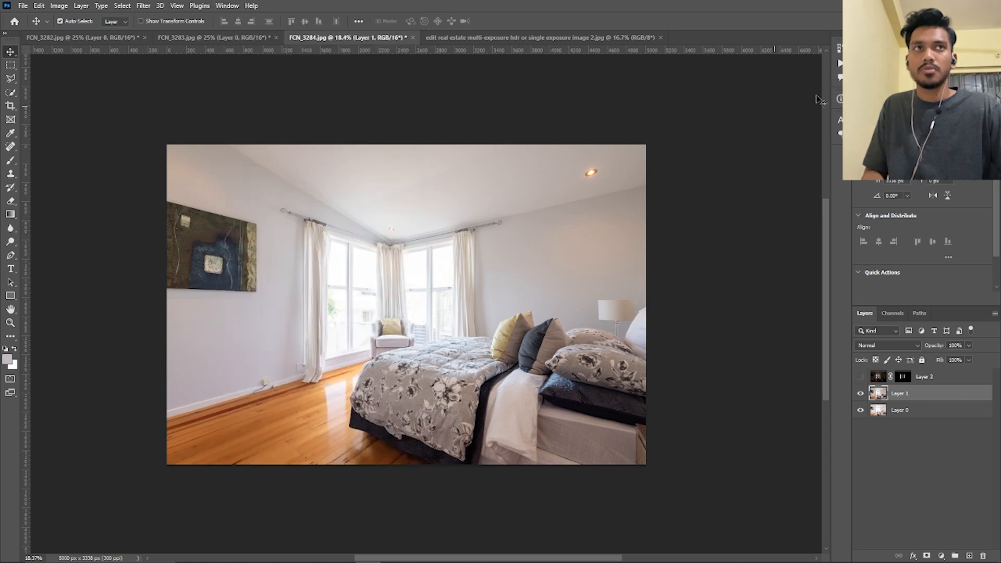
click(840, 63)
scroll(781, 243, down, 5)
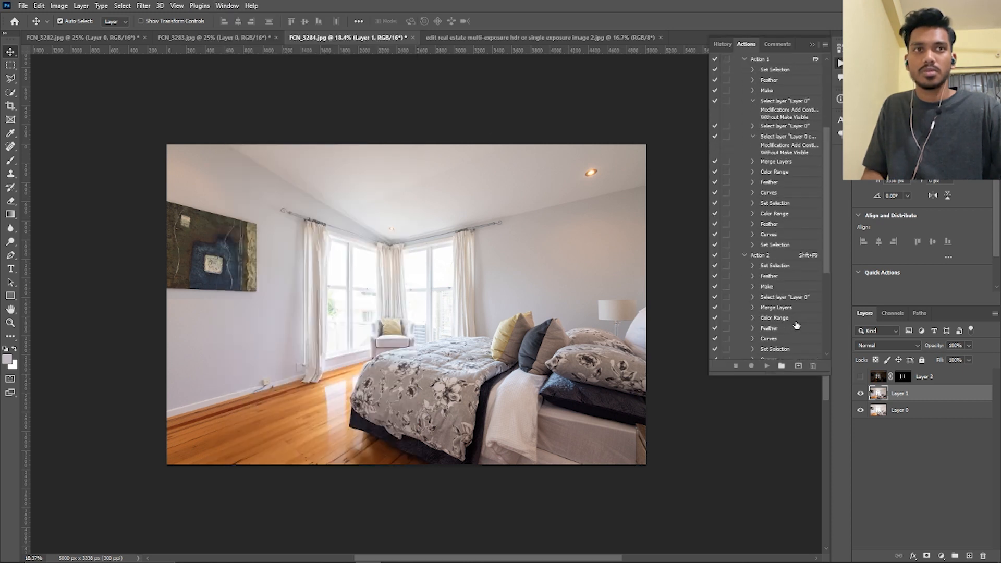
drag(826, 217, 829, 339)
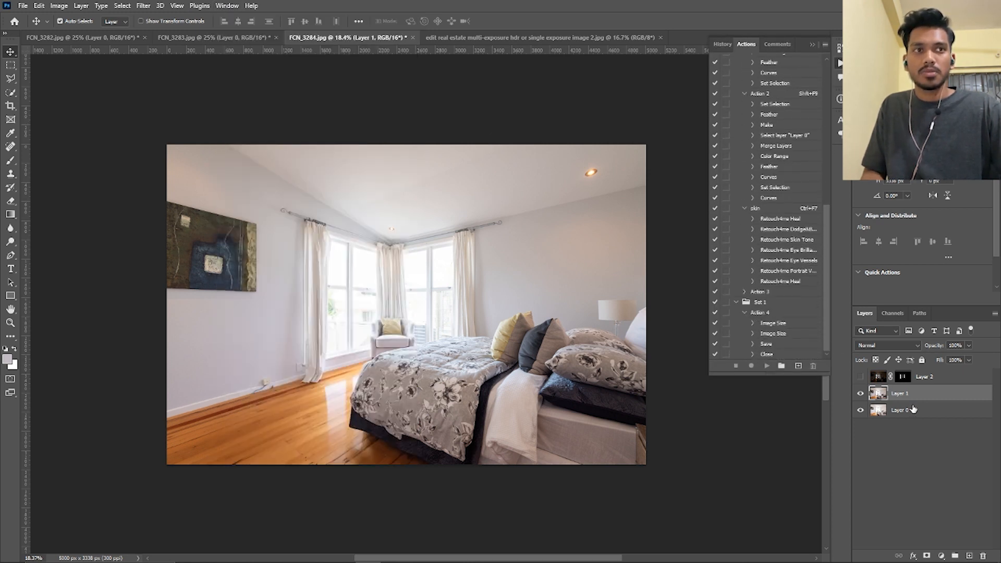
scroll(763, 272, up, 7)
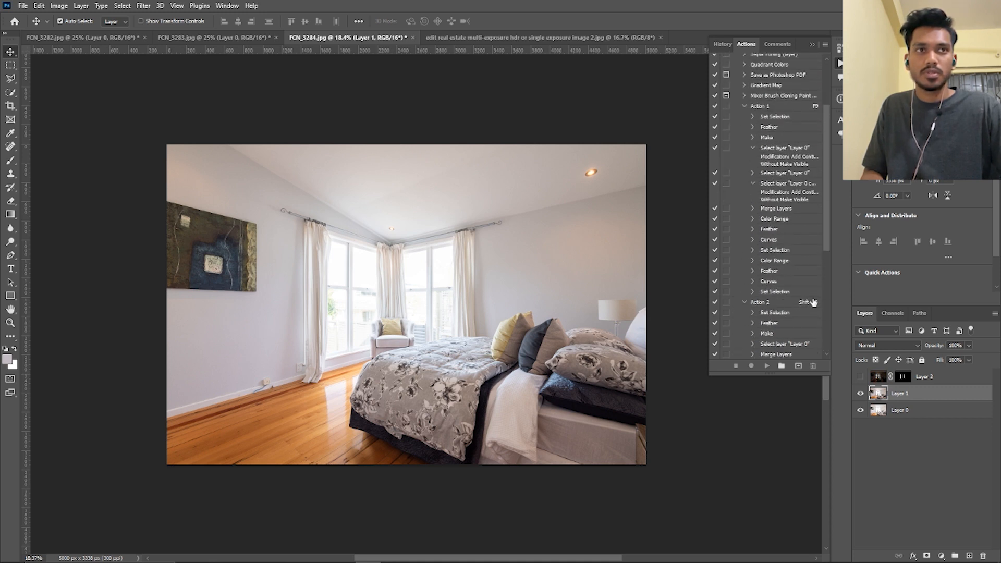
scroll(777, 229, up, 3)
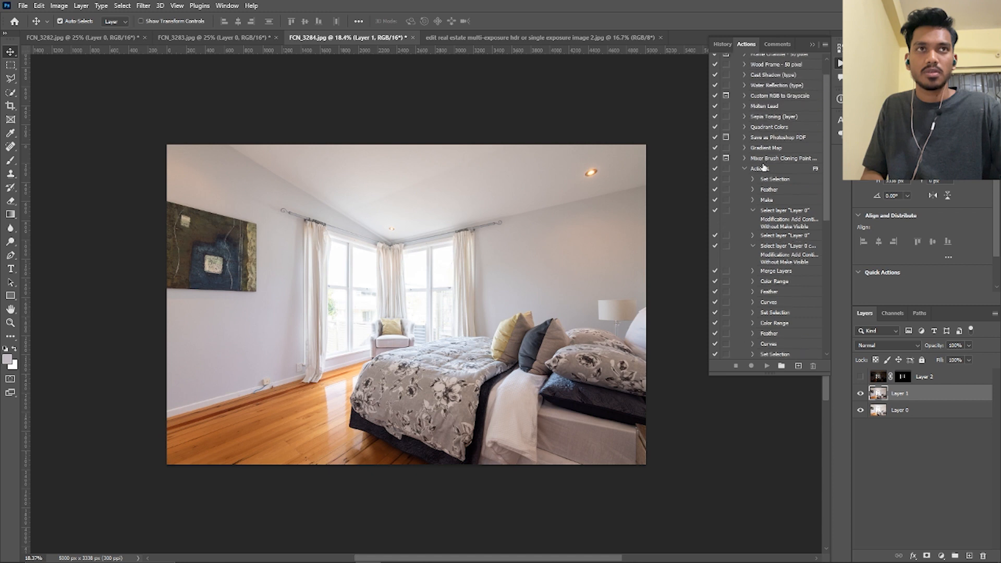
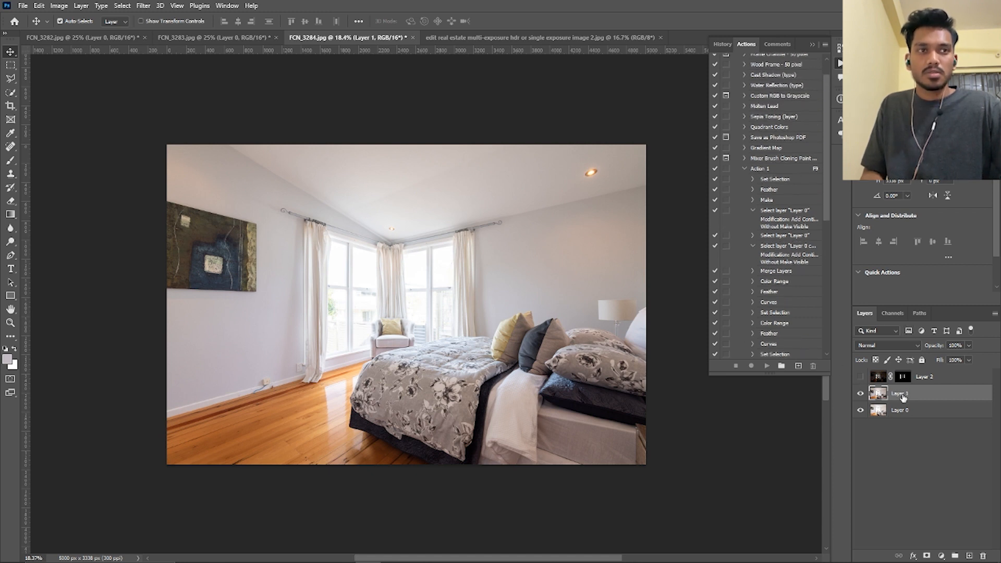
Try to run Action 1 on Layer 1, continuing past unavailable commands, and check the blend by toggling Layer 1's visibility
click(920, 413)
click(909, 398)
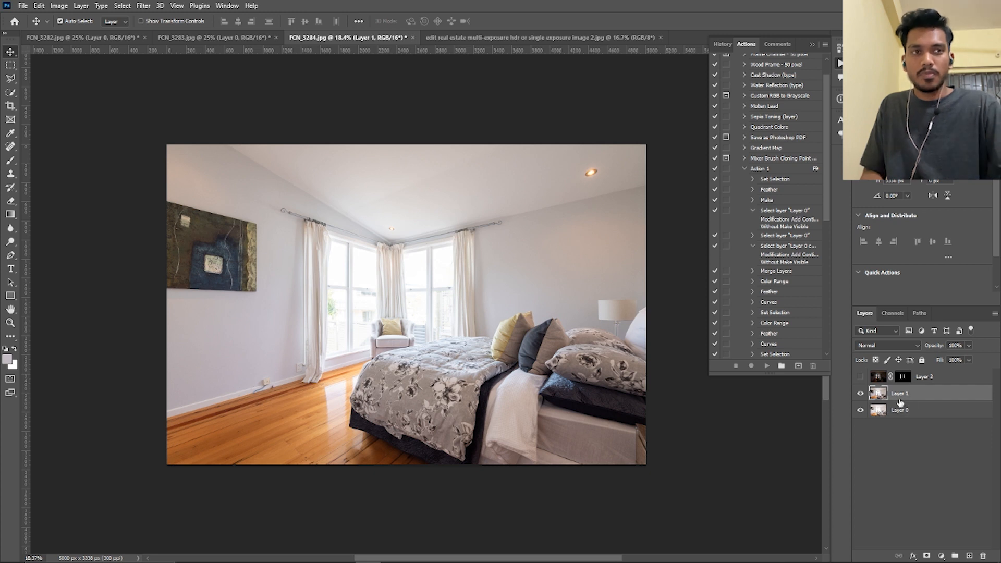
key(F9)
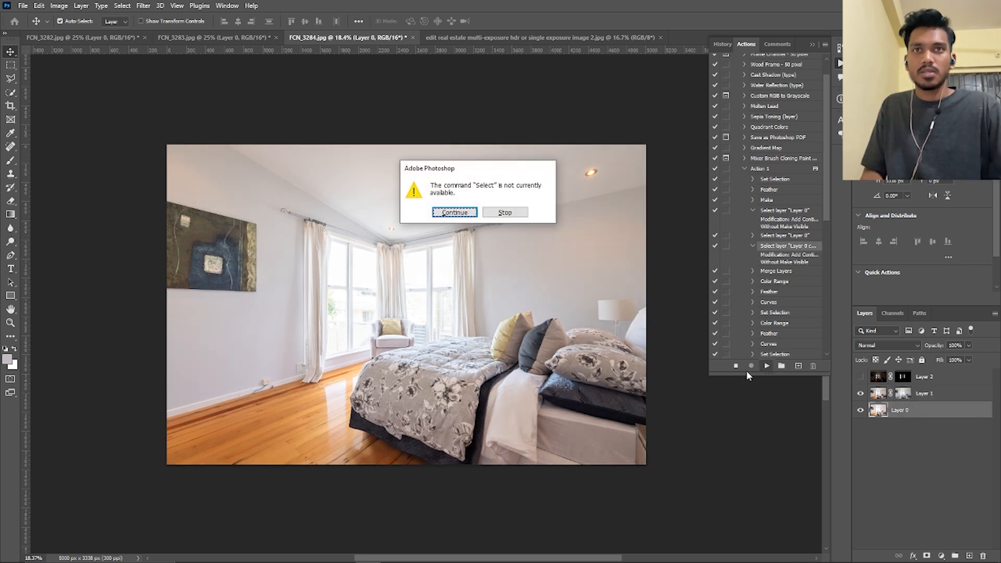
click(454, 212)
click(454, 213)
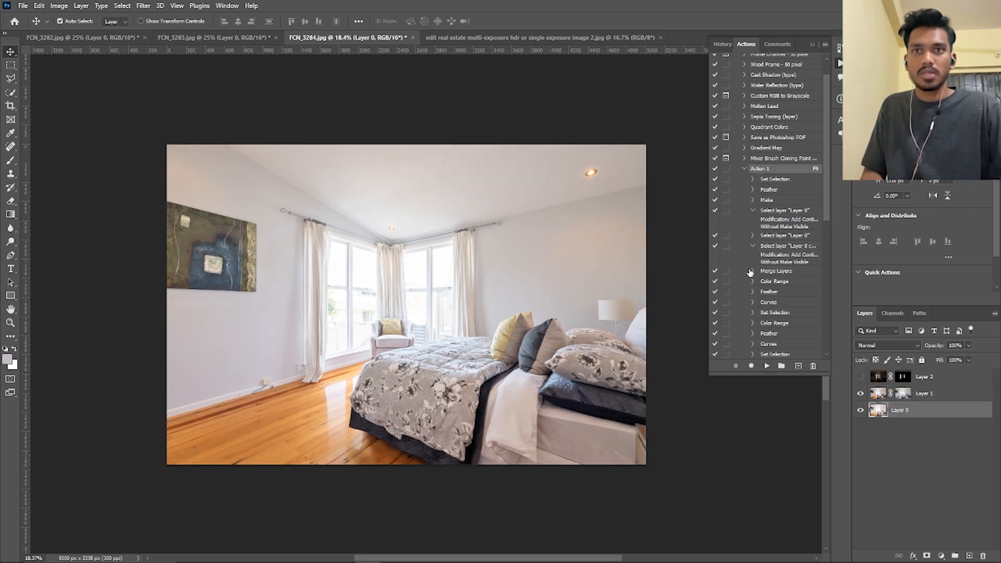
click(862, 397)
click(862, 397)
click(862, 397)
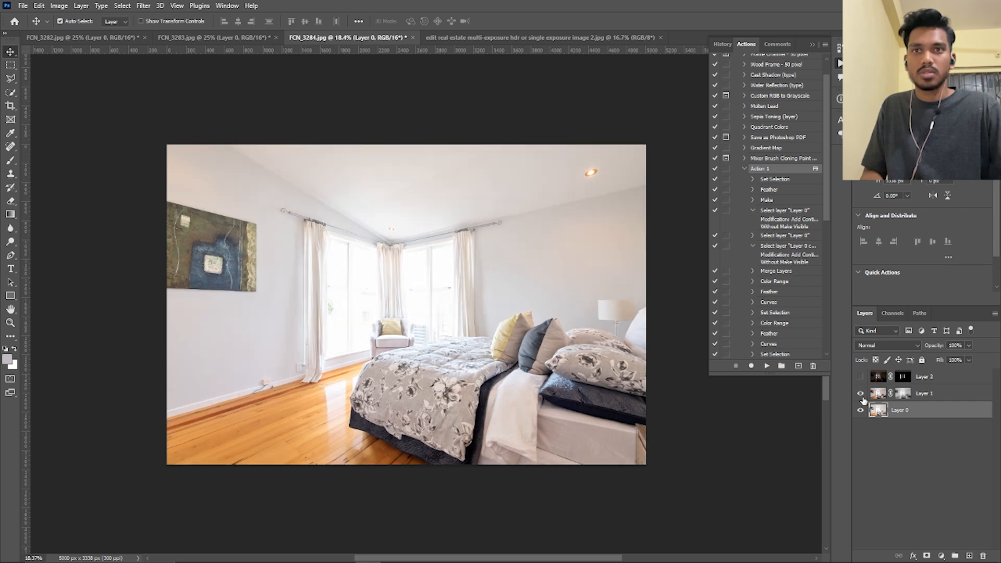
click(862, 398)
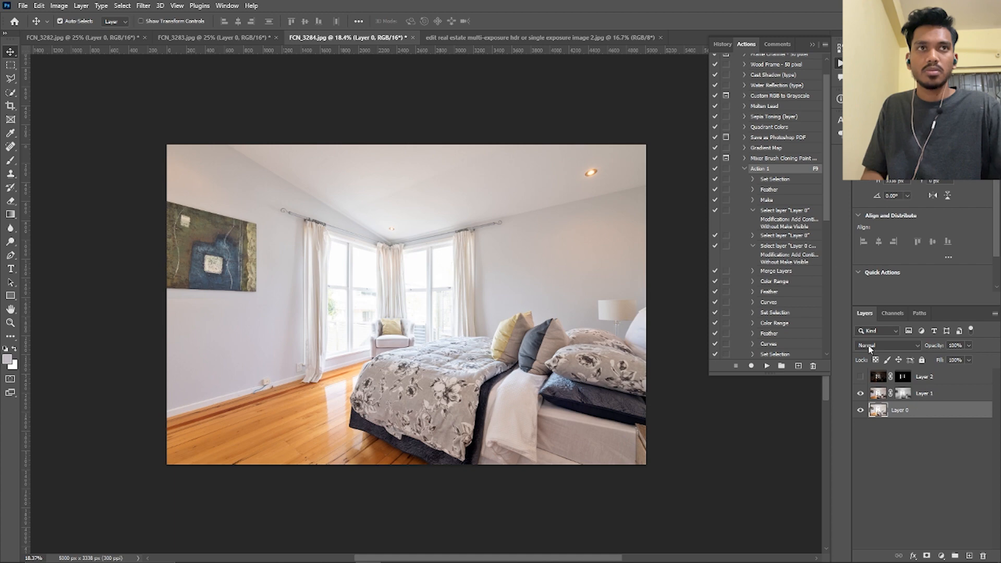
Undo the commands applied by Action 1 to restore the unmasked exposure layers
key(ctrl+z)
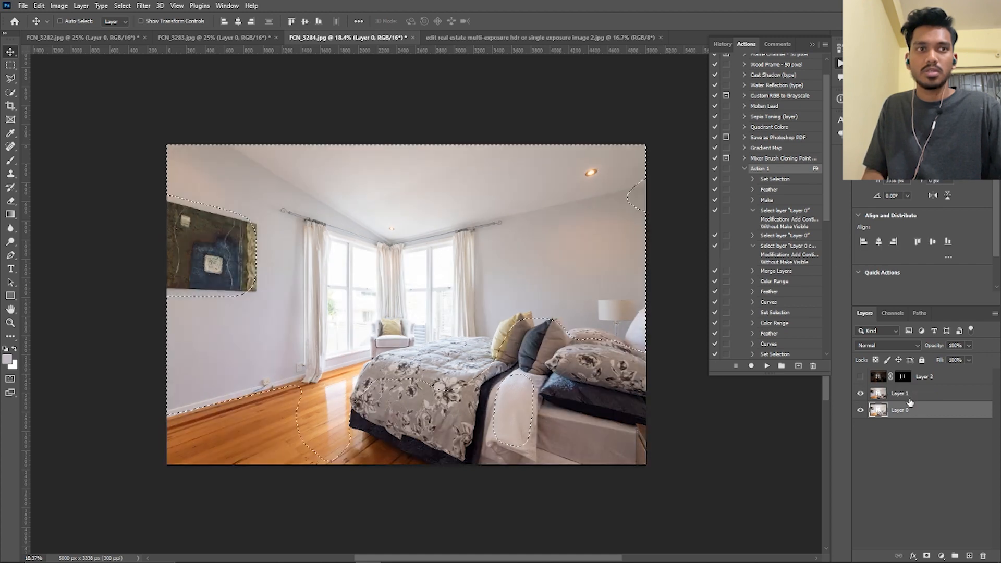
key(ctrl+z)
key(ctrl+z)
key(ctrl+z)
key(ctrl+z)
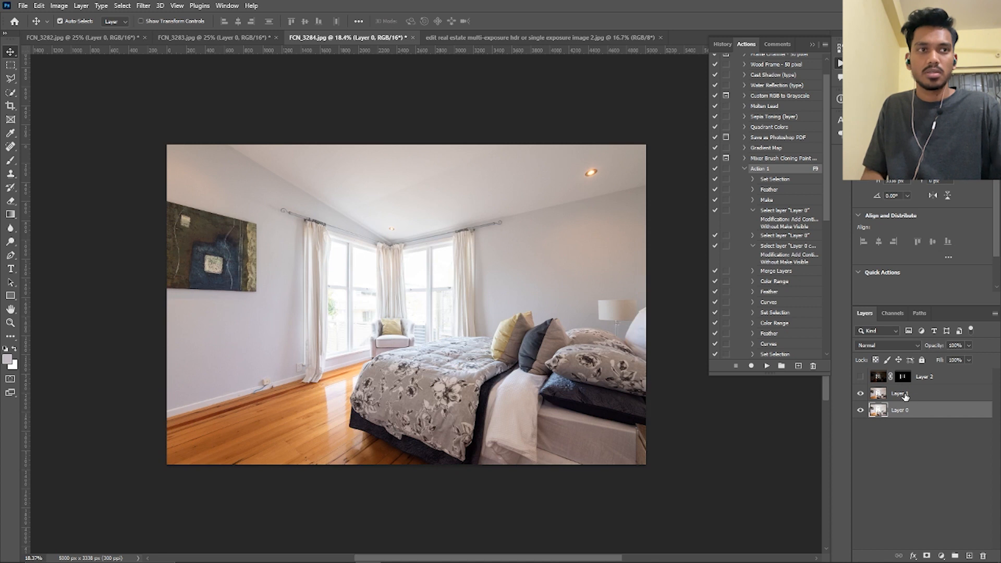
Rename Layer 1 as "Layer 0 copy"
double_click(905, 395)
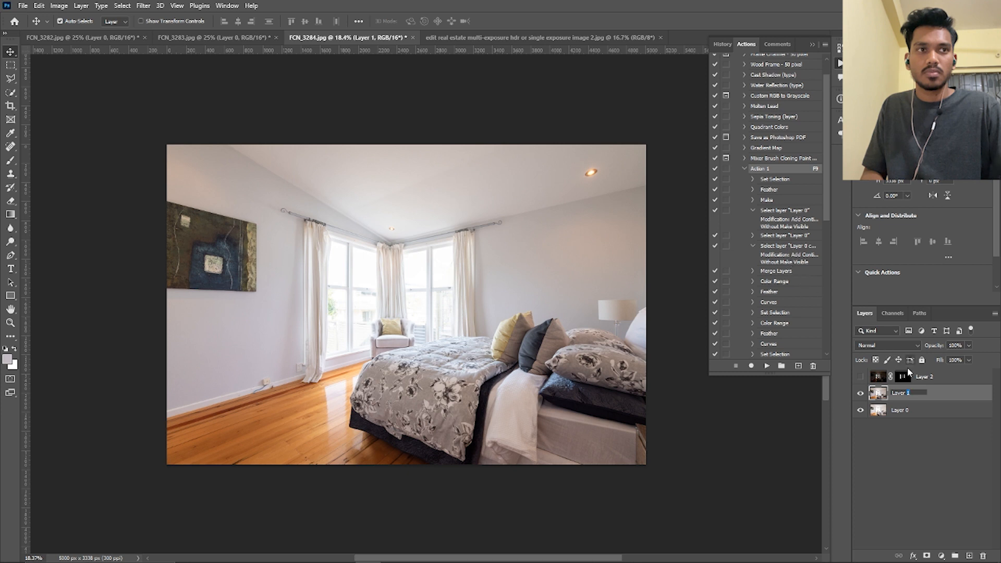
text(0 co)
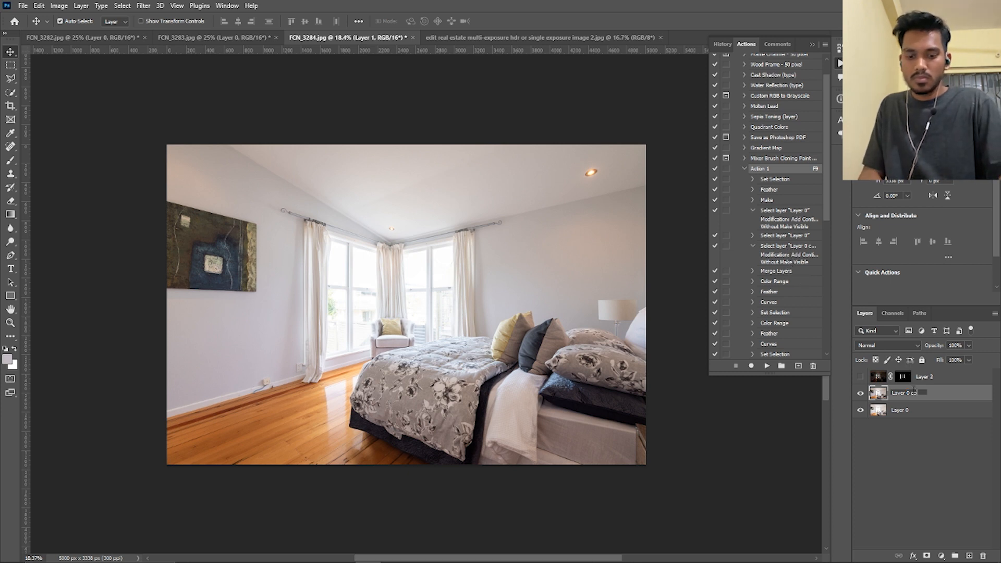
text(py)
key(Return)
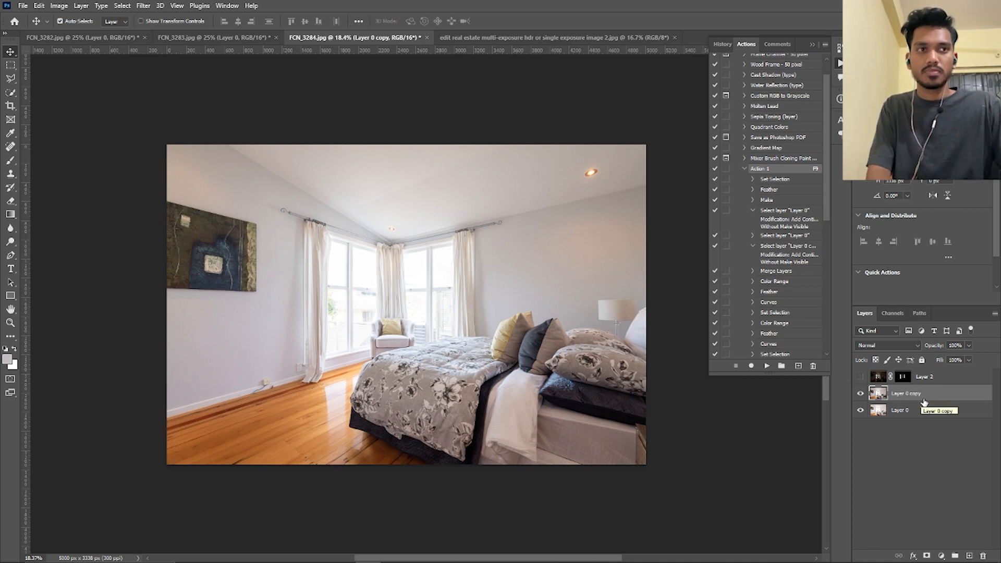
Run Action 1 on Layer 0 copy and compare the photo with the merged layer hidden and shown
key(F9)
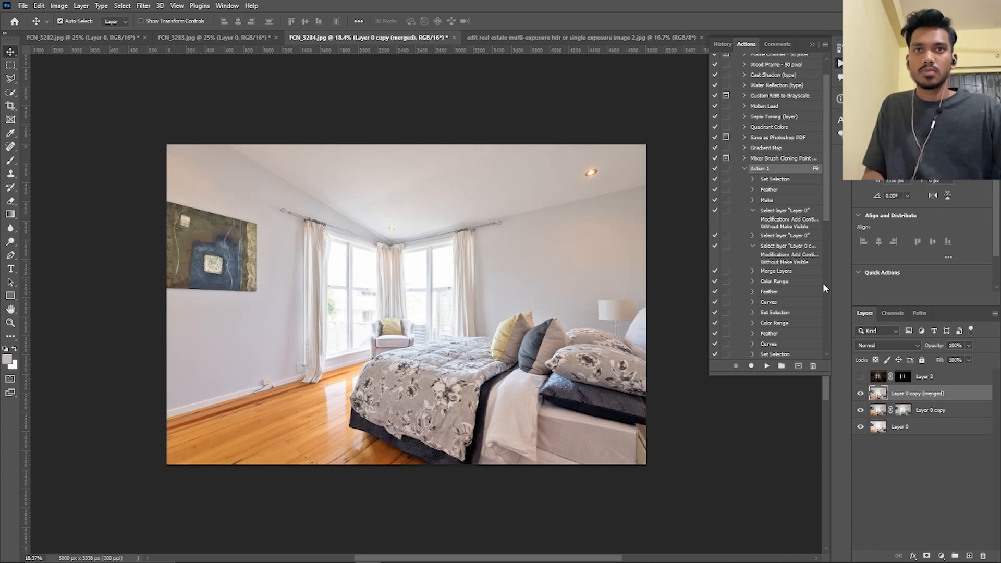
click(814, 45)
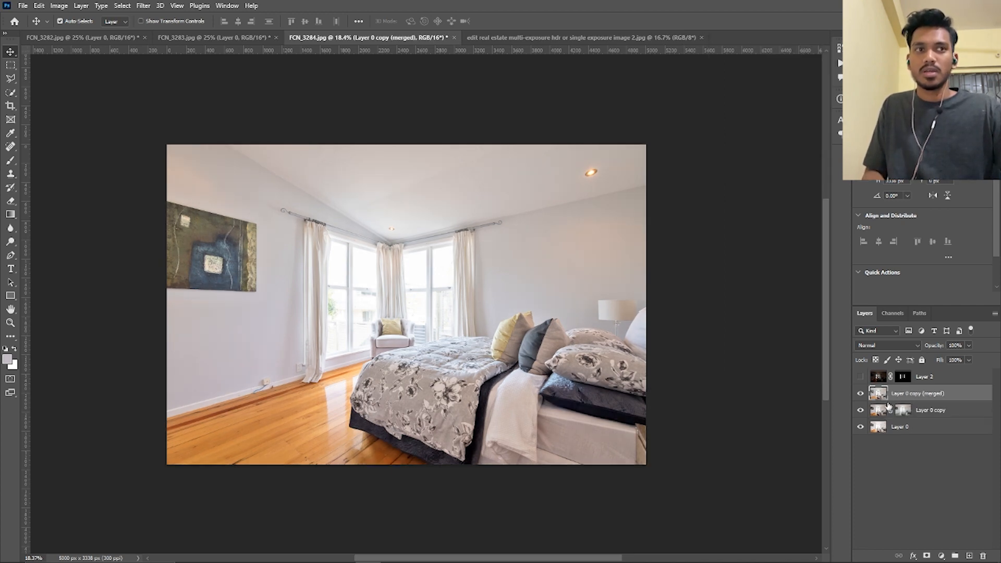
click(861, 393)
click(861, 393)
click(861, 394)
click(861, 393)
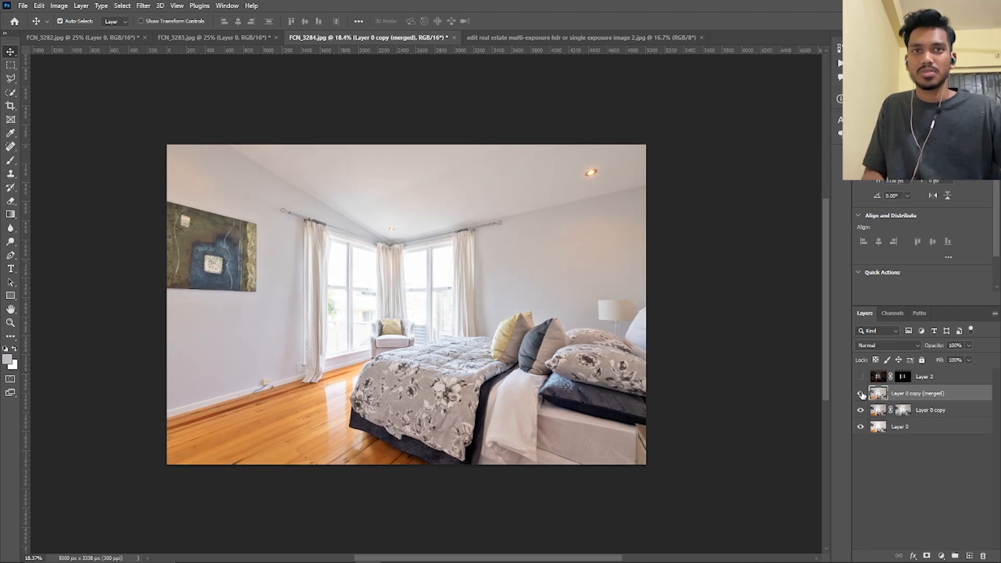
click(861, 393)
click(861, 394)
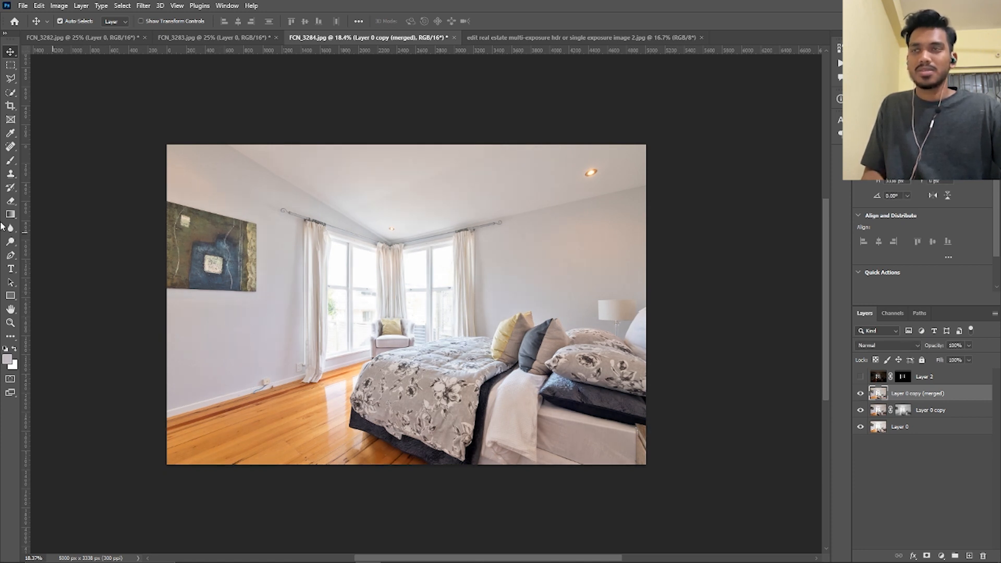
Select the walls and ceiling with the Quick Selection tool, reduce their saturation to -76 using Replace Color, and deselect
click(10, 92)
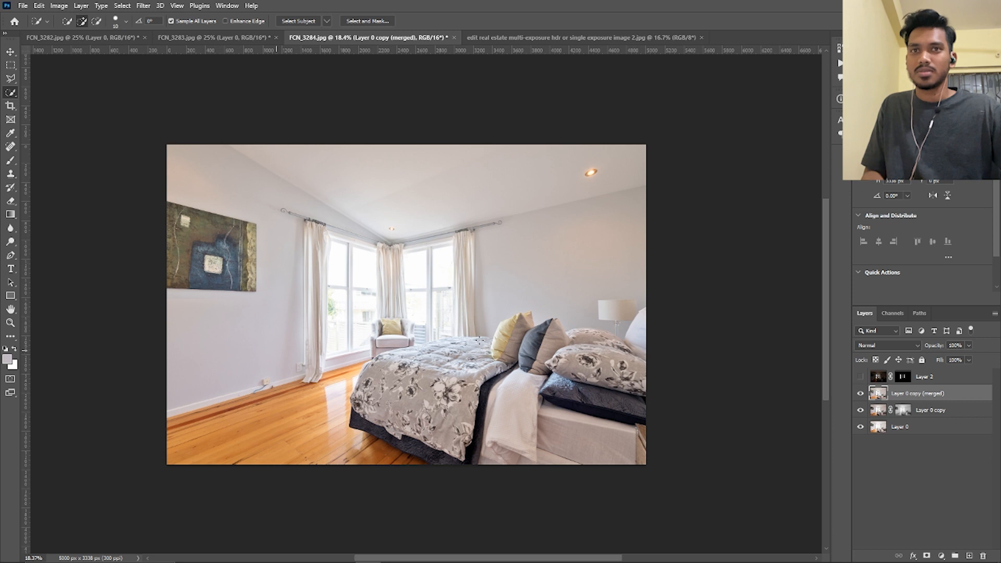
mouse_move(250, 344)
mouse_down()
mouse_move(292, 250)
mouse_move(365, 344)
mouse_move(513, 309)
mouse_move(219, 163)
mouse_up()
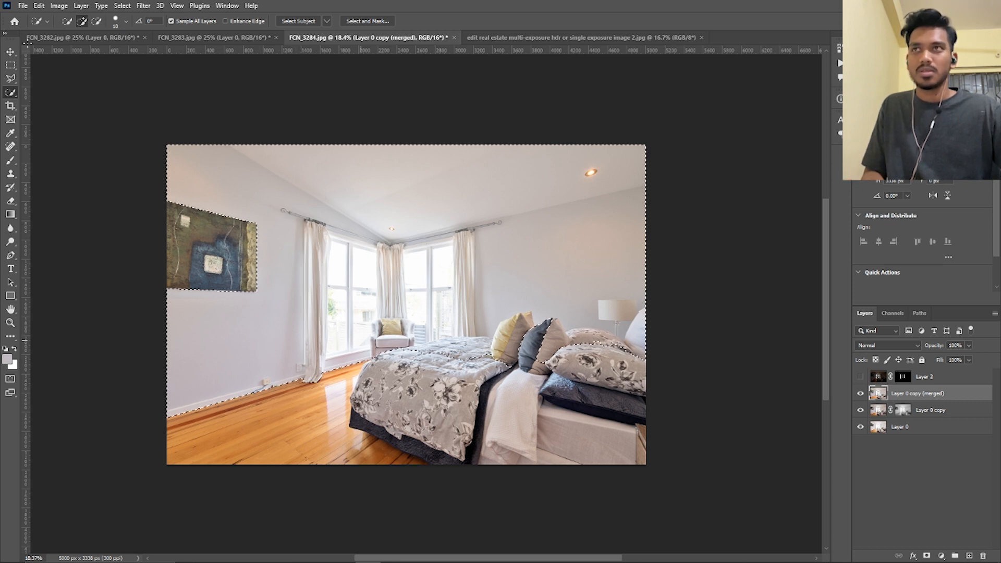
click(59, 6)
mouse_move(84, 29)
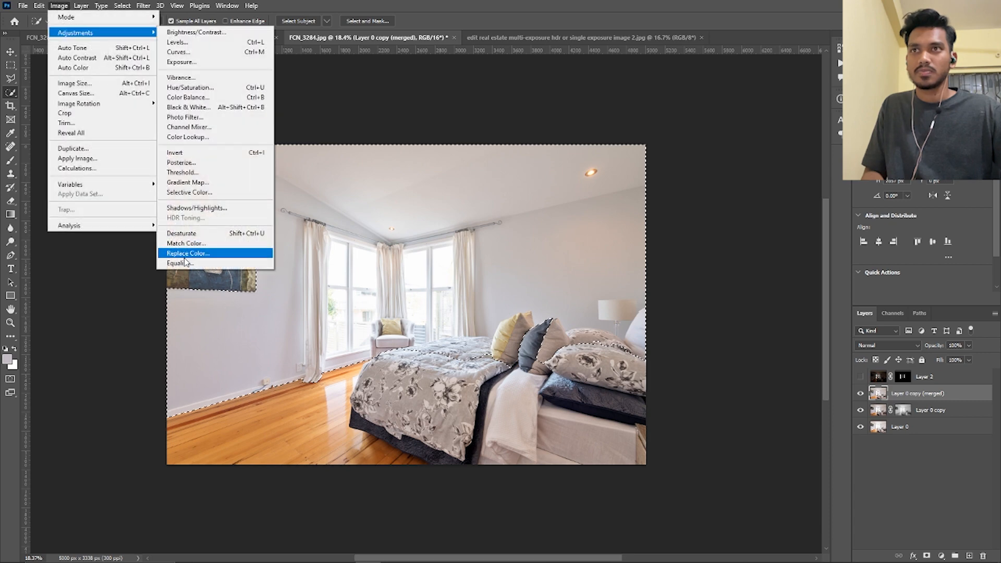
click(190, 253)
drag(809, 356, 782, 356)
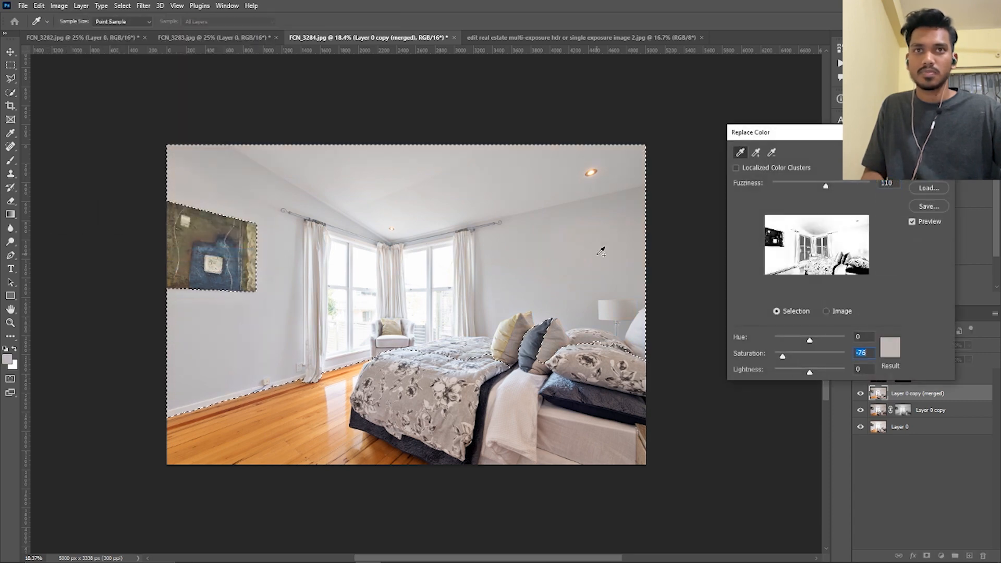
key(Return)
key(ctrl+d)
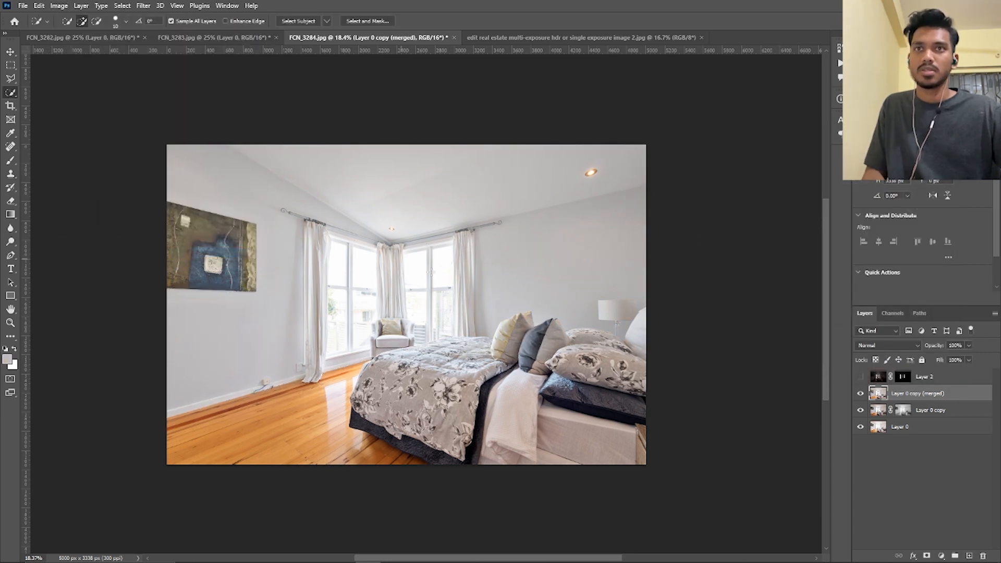
click(10, 52)
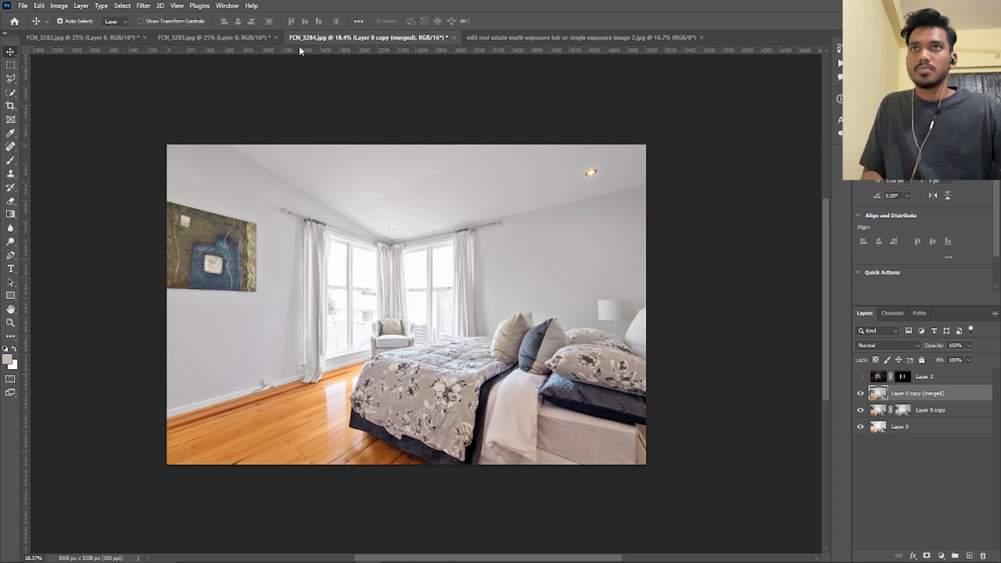
Close FCN_3283.jpg and FCN_3284.jpg without saving the changes
click(276, 37)
click(496, 214)
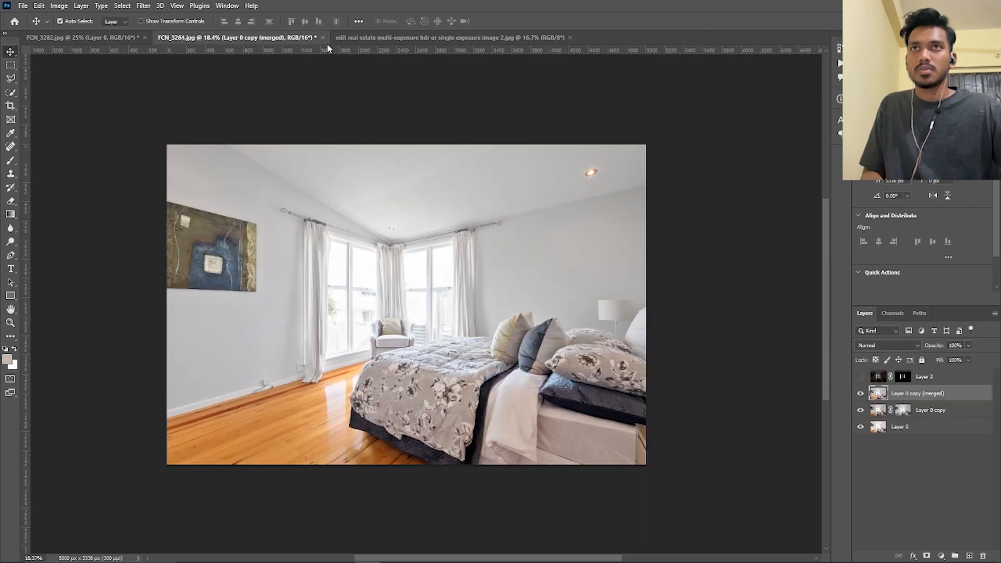
key(ctrl+w)
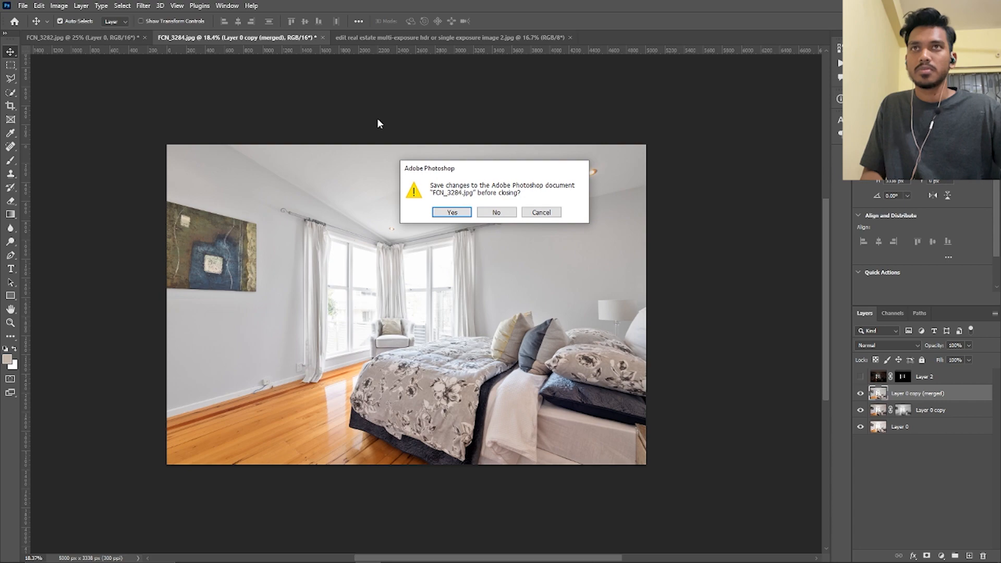
click(496, 212)
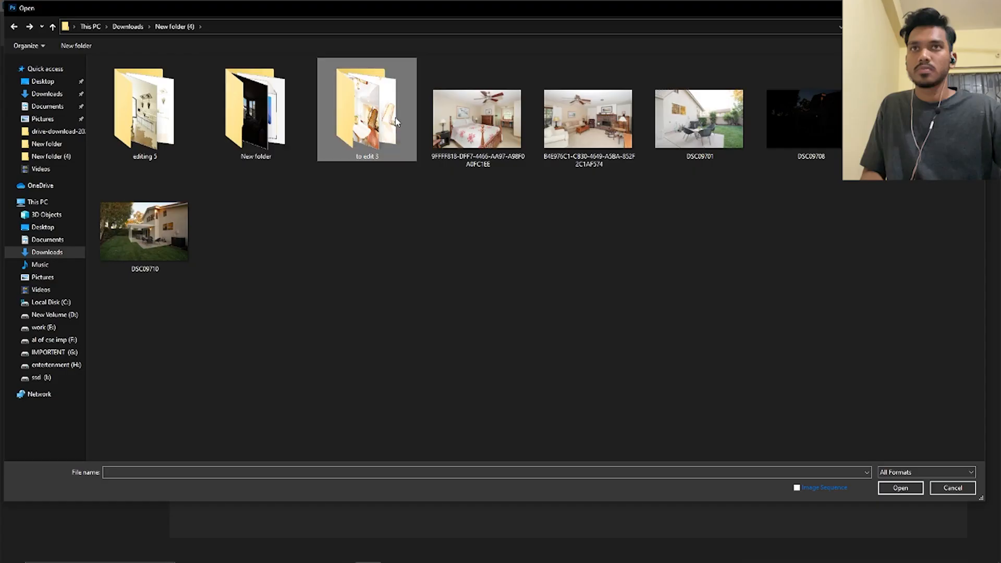
Open the five dining room exposures DSC01757 to DSC01761 from the "to edit 3" folder
double_click(368, 109)
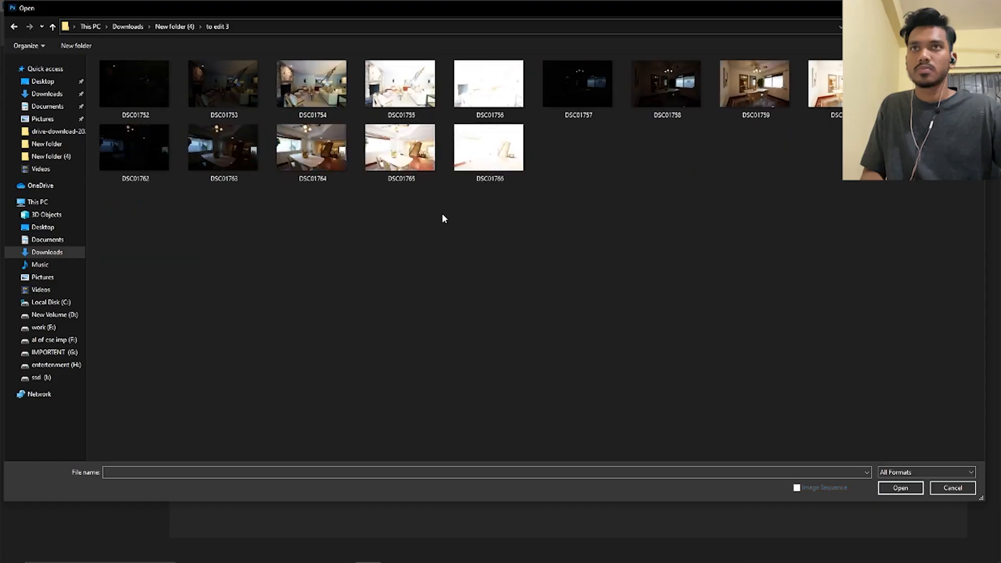
ctrl+scroll(536, 324, up, 1)
ctrl+scroll(592, 319, down, 1)
ctrl+scroll(592, 319, up, 1)
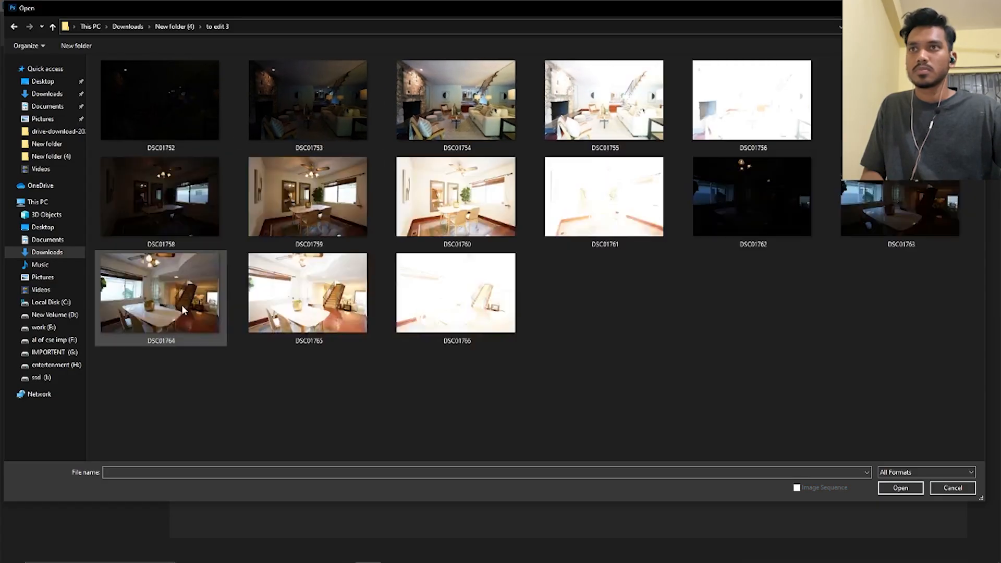
click(278, 227)
ctrl+click(190, 209)
ctrl+click(471, 200)
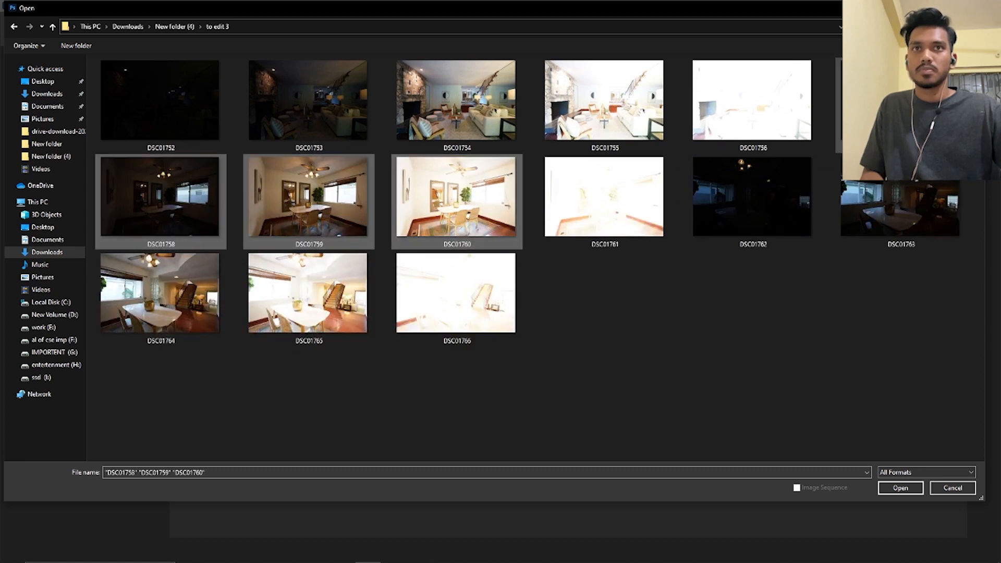
ctrl+click(606, 223)
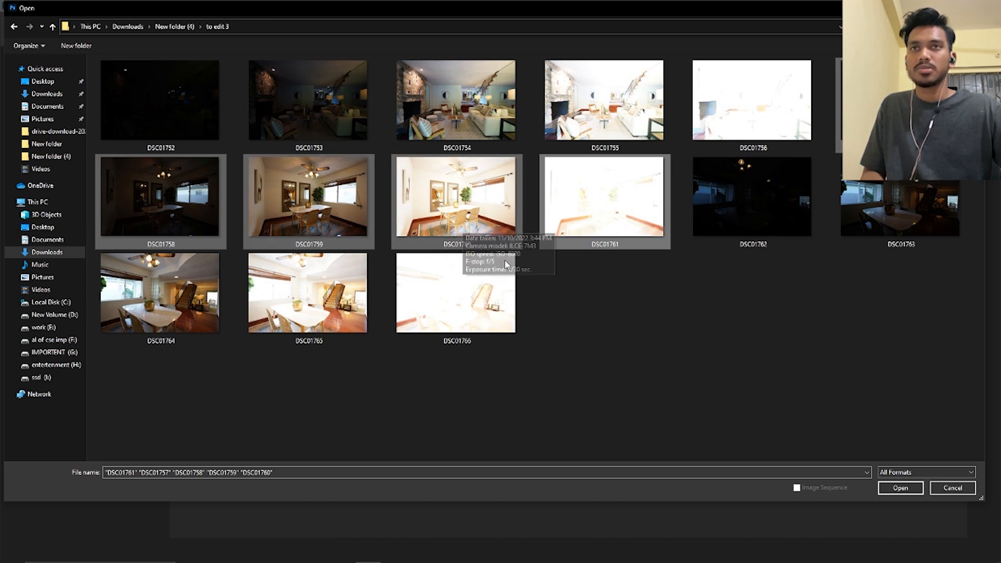
click(892, 489)
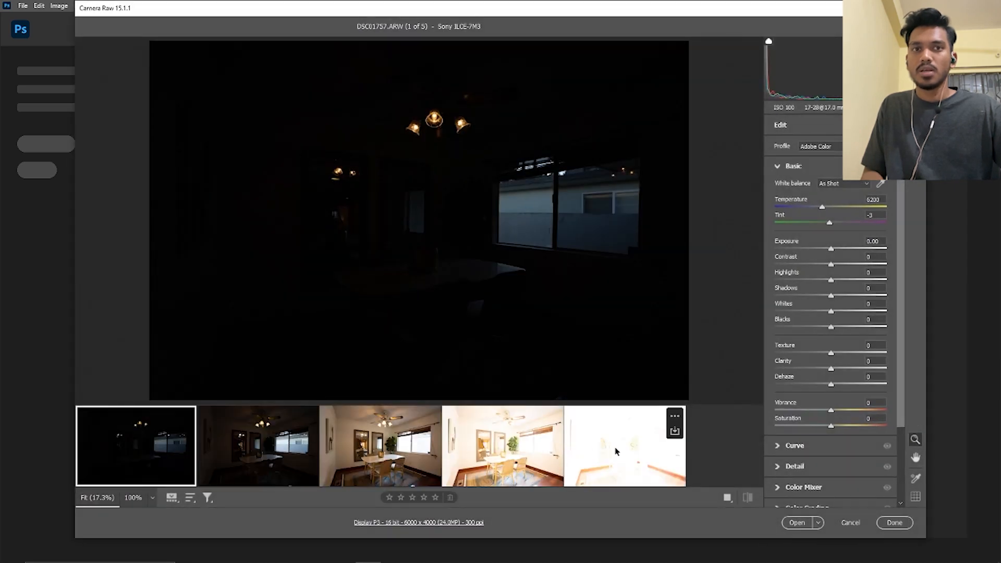
Paste the copied edit settings onto all five exposures and enable profile corrections and chromatic aberration removal
shift+click(615, 451)
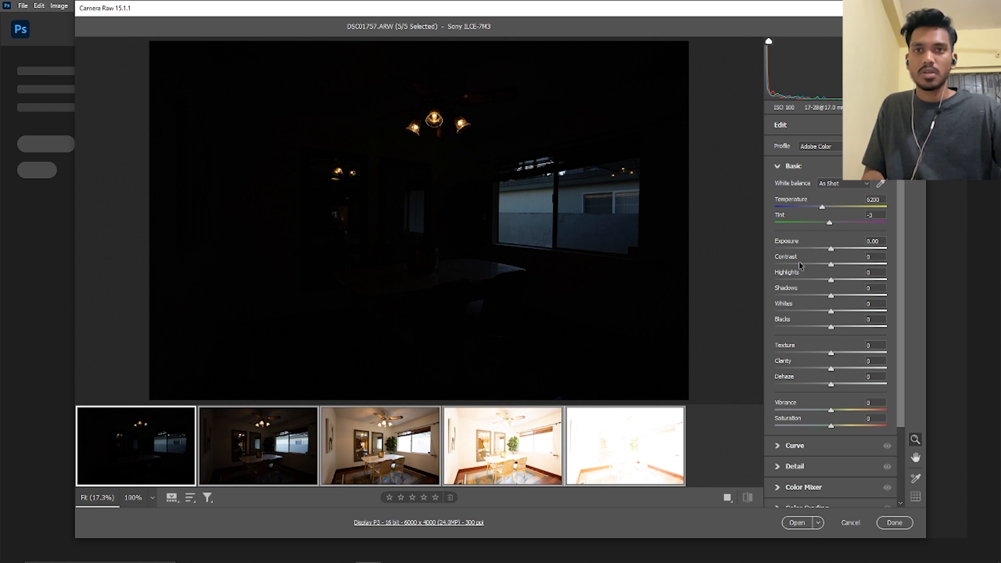
key(ctrl+v)
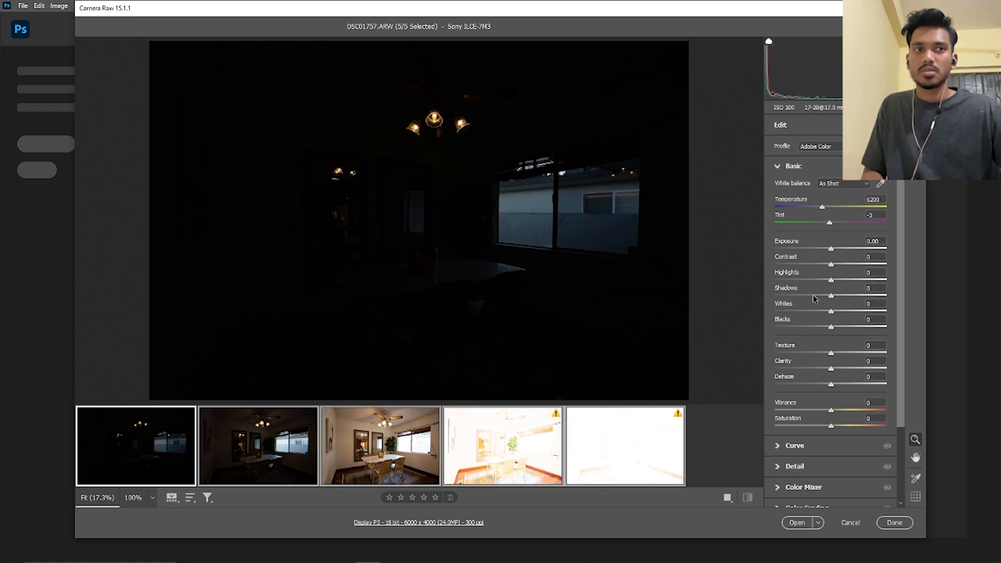
scroll(834, 407, down, 3)
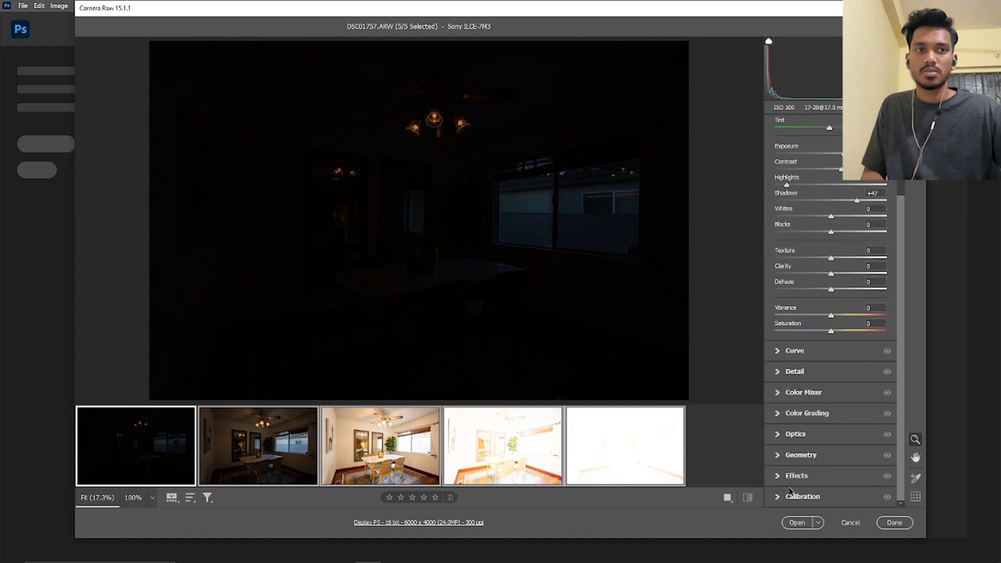
click(778, 434)
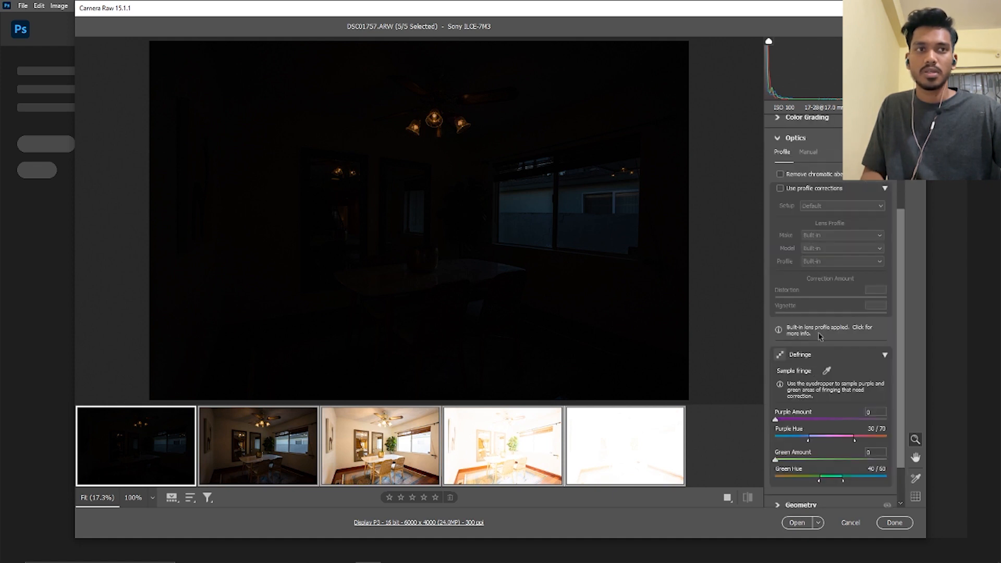
click(780, 190)
click(781, 174)
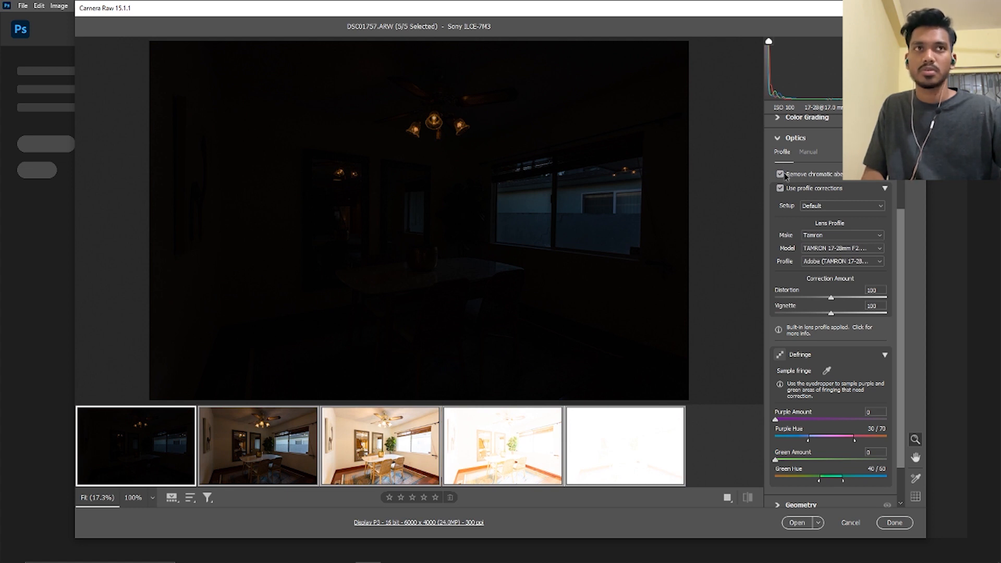
scroll(779, 167, up, 3)
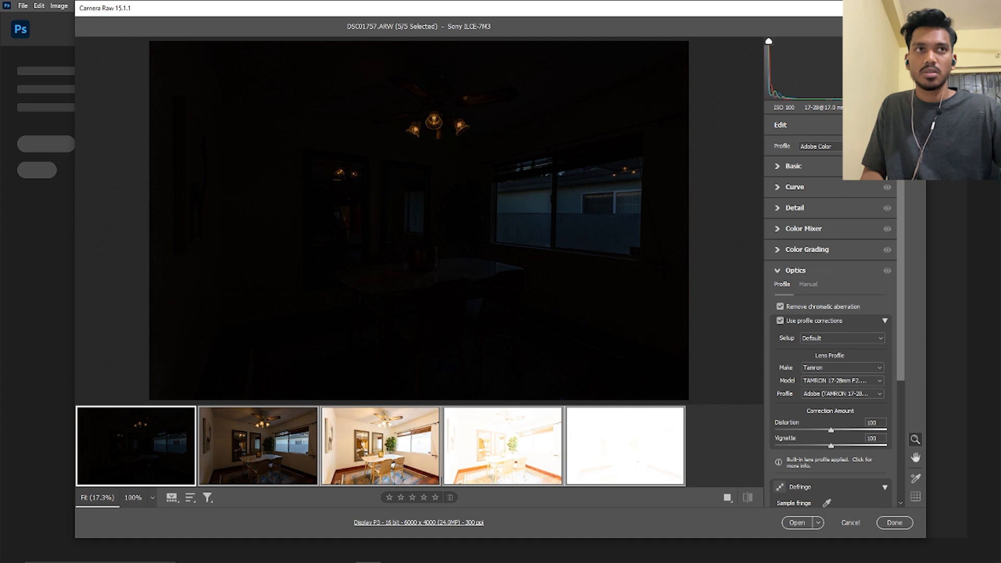
click(915, 169)
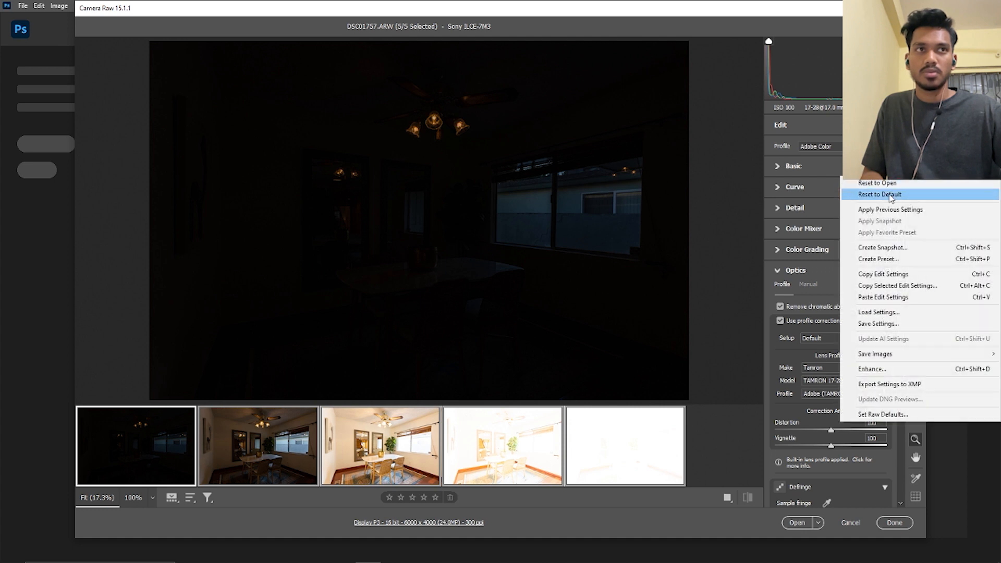
click(886, 194)
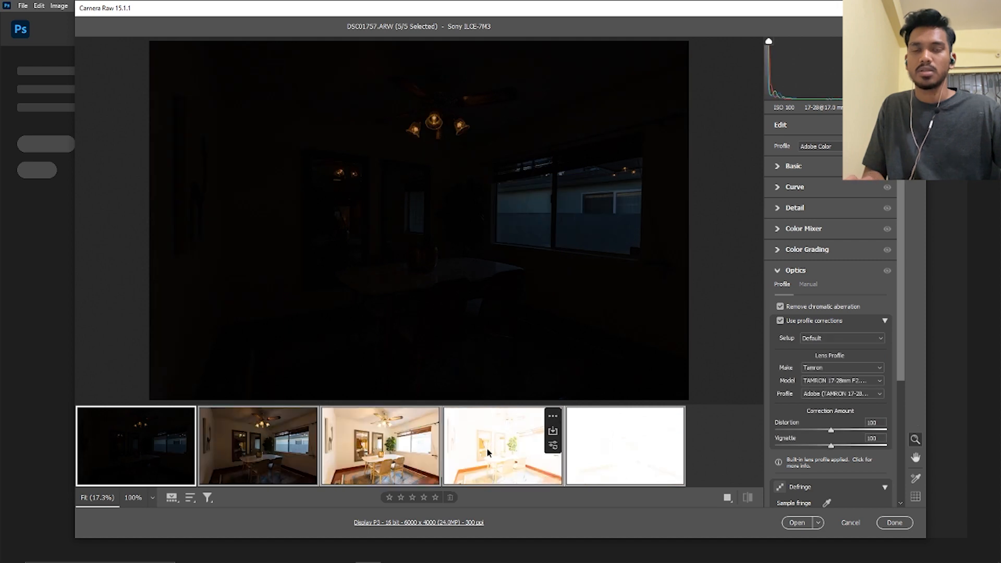
Set the exposure of DSC01760 to -1.50
click(512, 459)
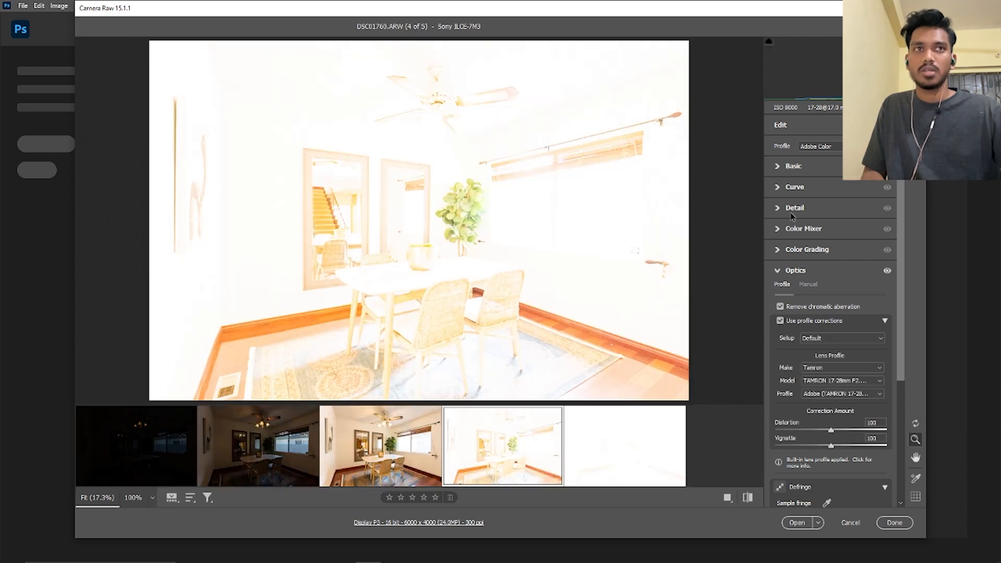
click(783, 172)
drag(822, 254, 816, 255)
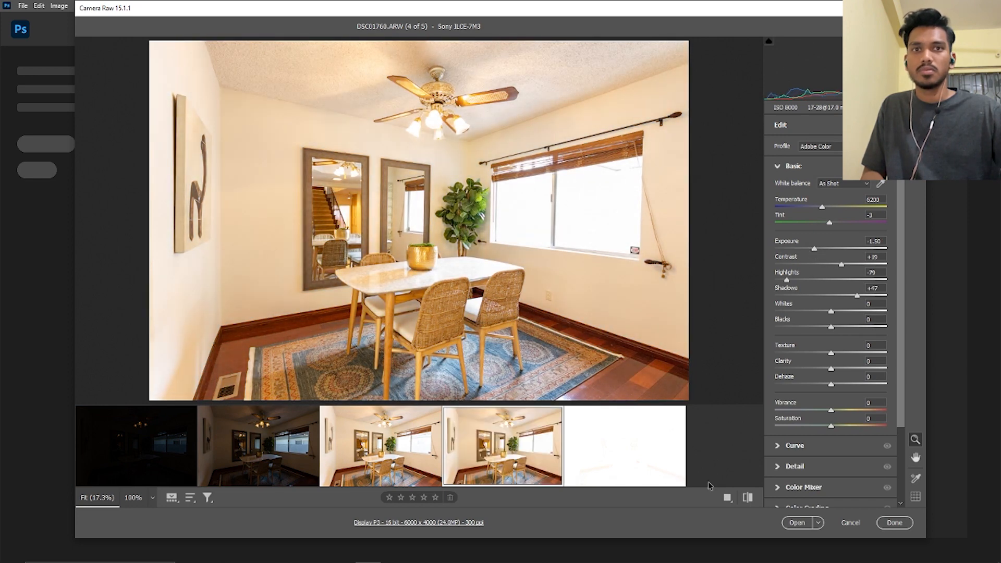
Set the exposure of DSC01761 to -2.45, and mark both DSC01761 and the darkest exposure, DSC01757, for deletion
click(623, 460)
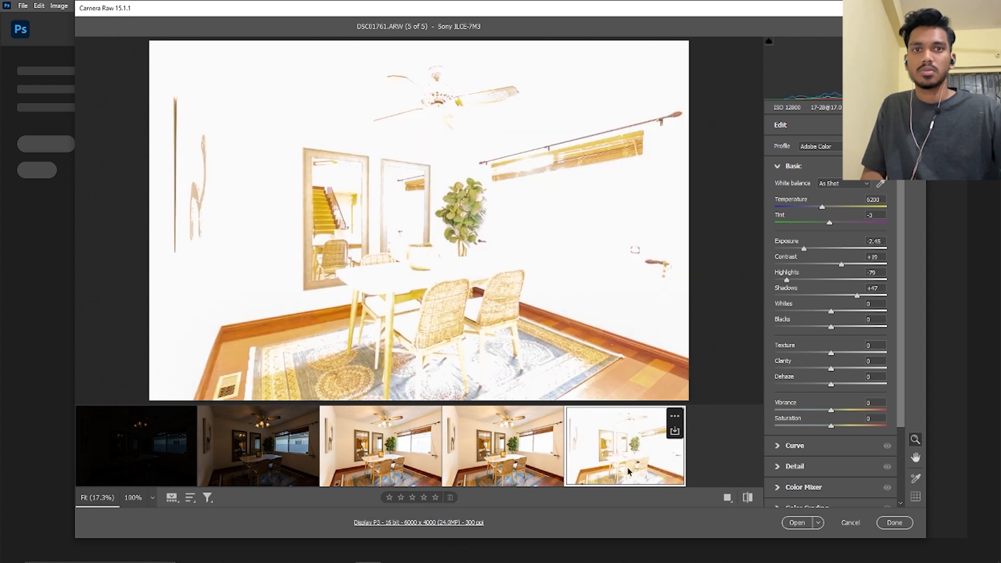
click(451, 498)
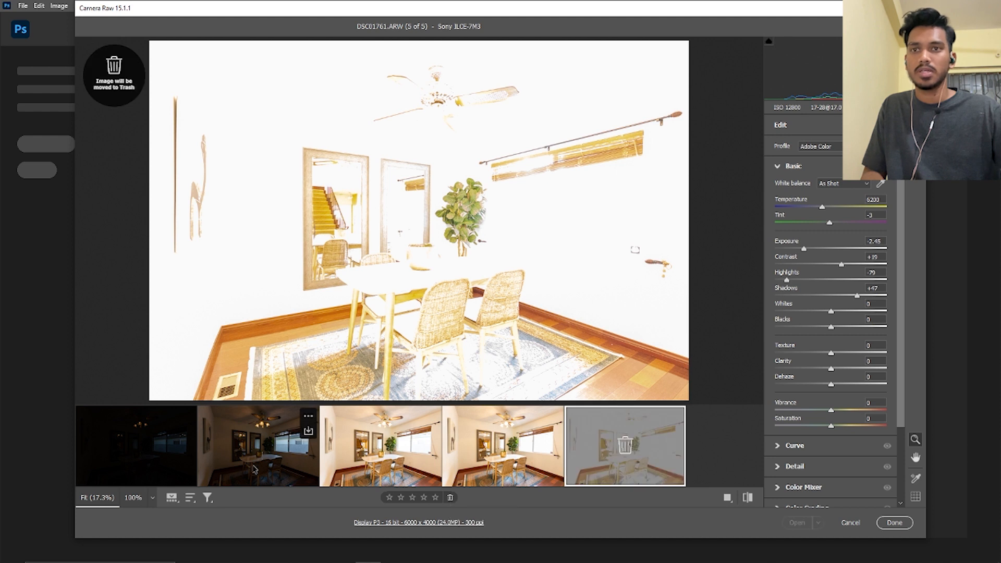
click(159, 456)
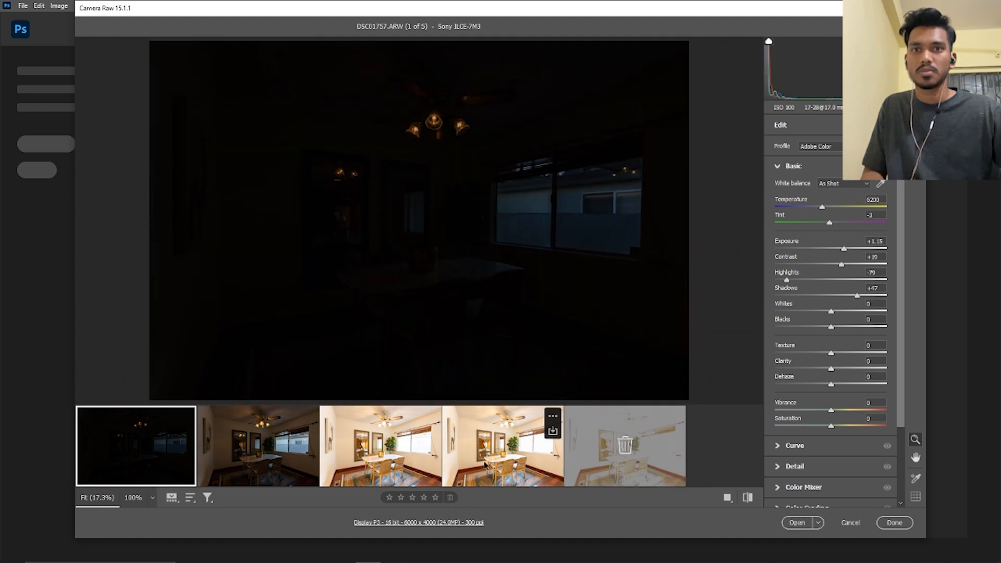
click(450, 497)
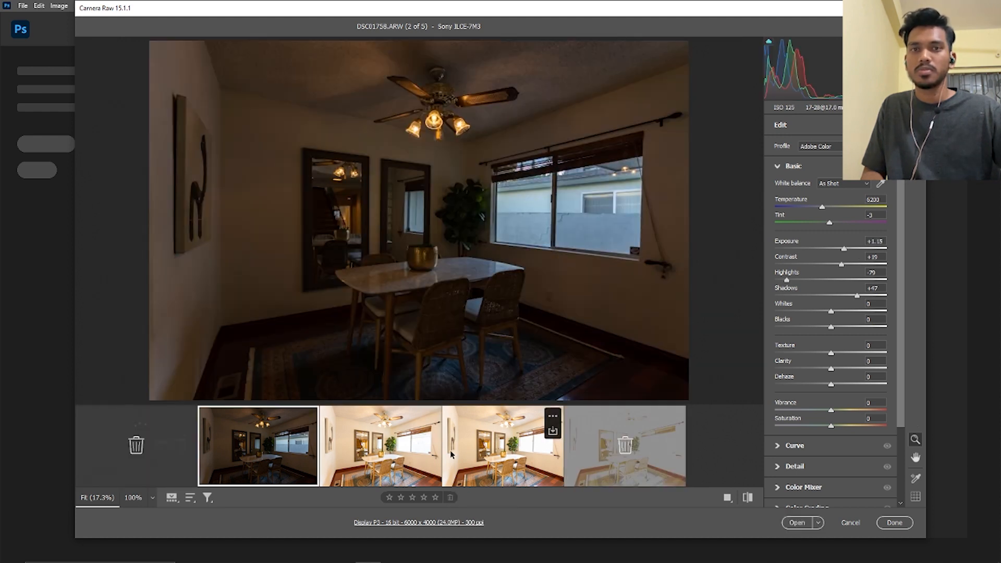
Sample several wall areas of DSC01759 with the White Balance tool, bringing the temperature to 4500 and the tint to -10
click(420, 443)
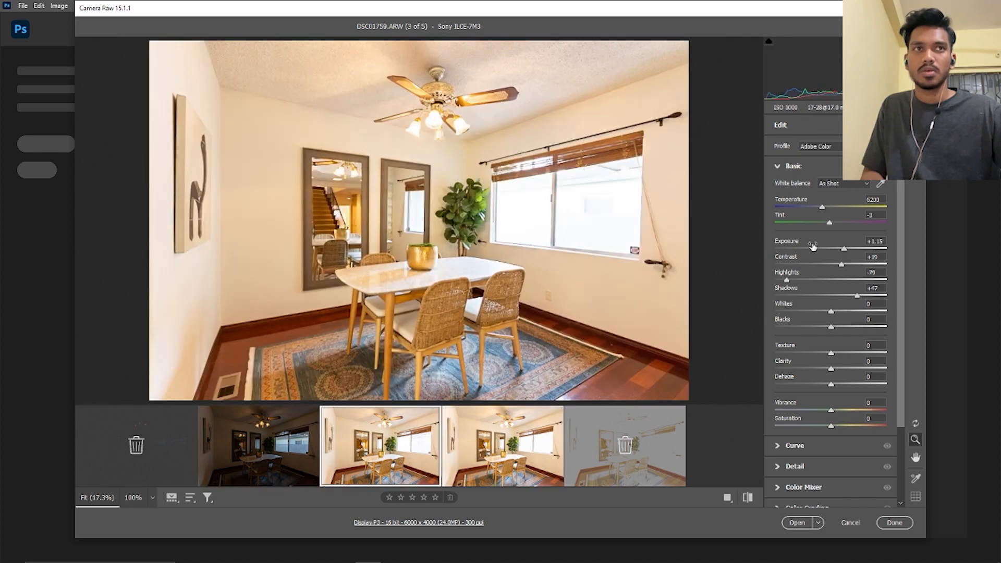
click(881, 184)
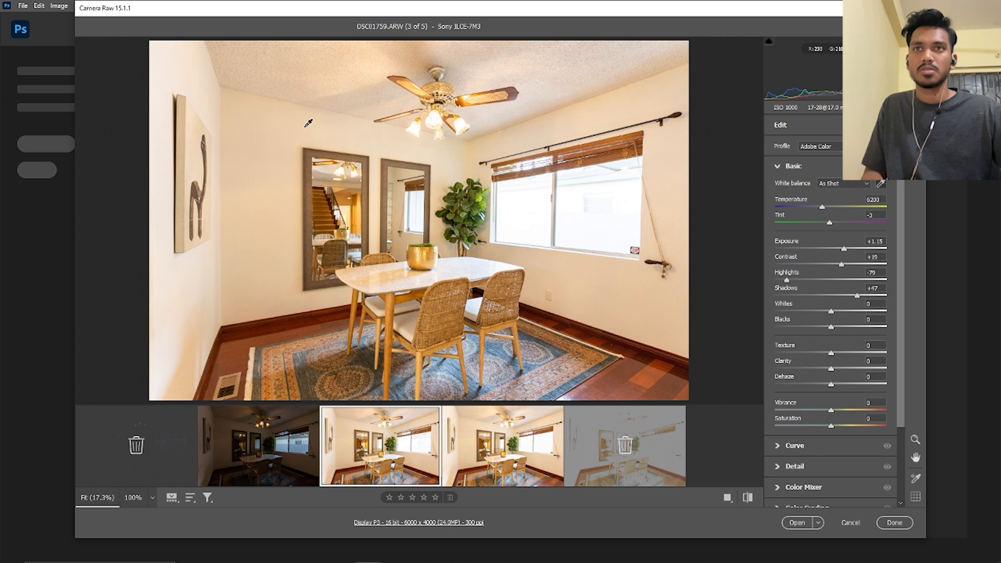
click(307, 126)
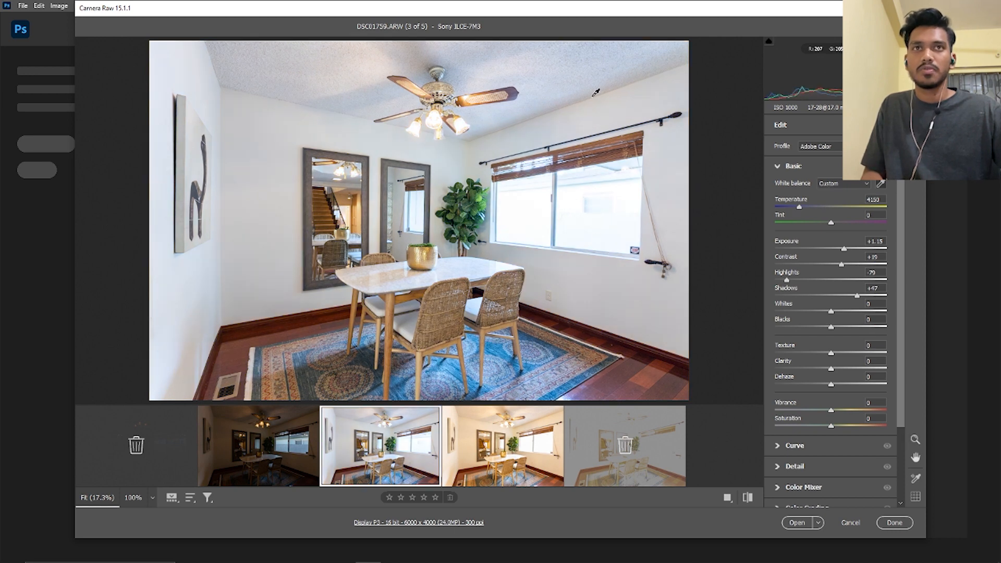
click(599, 239)
key(z)
key(i)
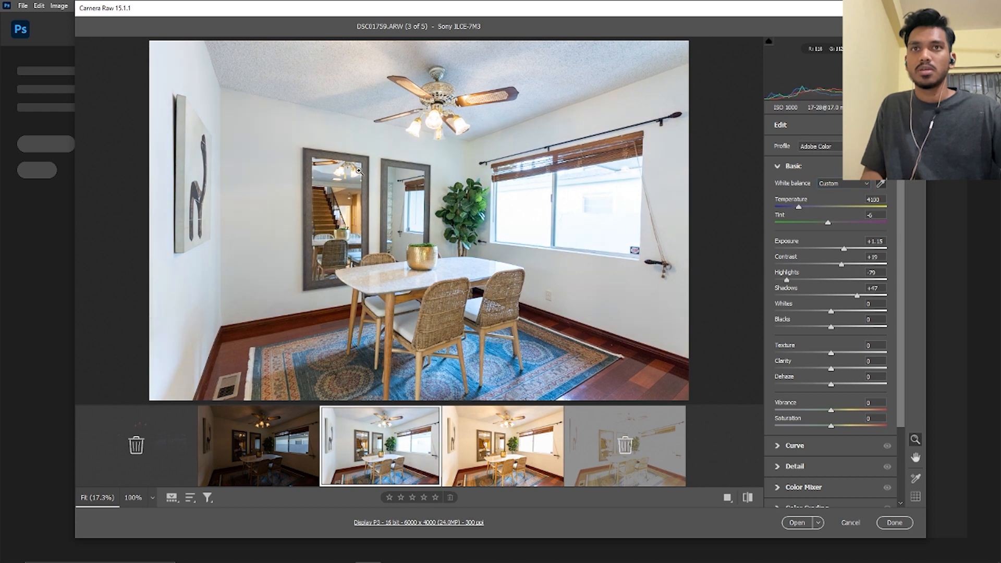
click(576, 317)
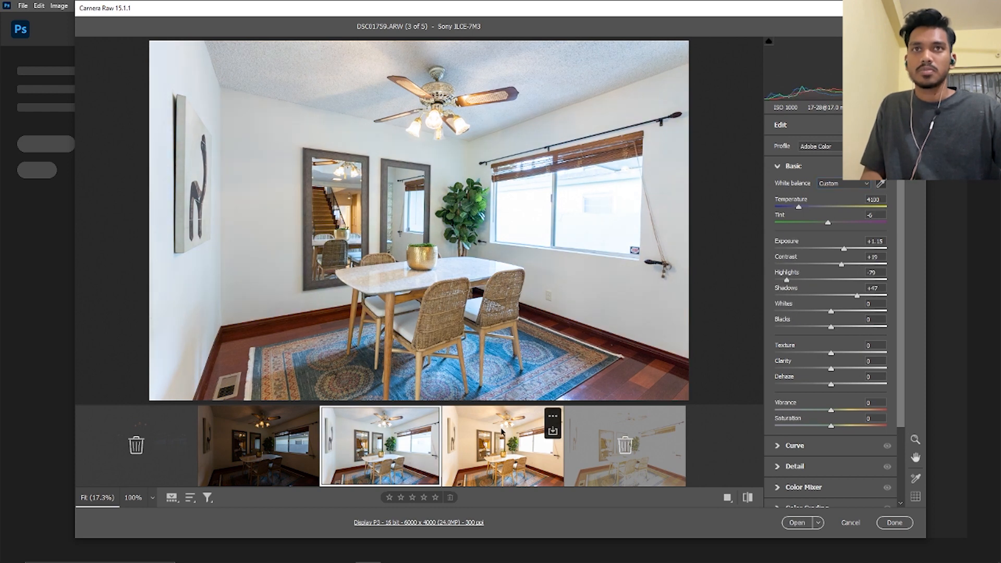
click(519, 223)
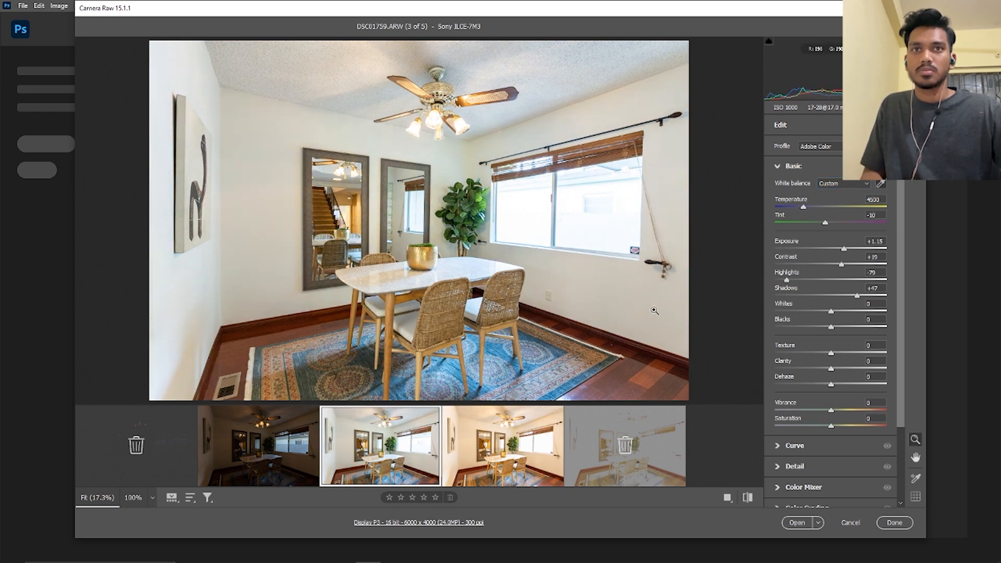
Resample the wall below the window in DSC01759 for a white balance of temperature 4650 and tint -7
click(642, 301)
key(z)
key(ctrl+z)
key(h)
drag(547, 302, 604, 319)
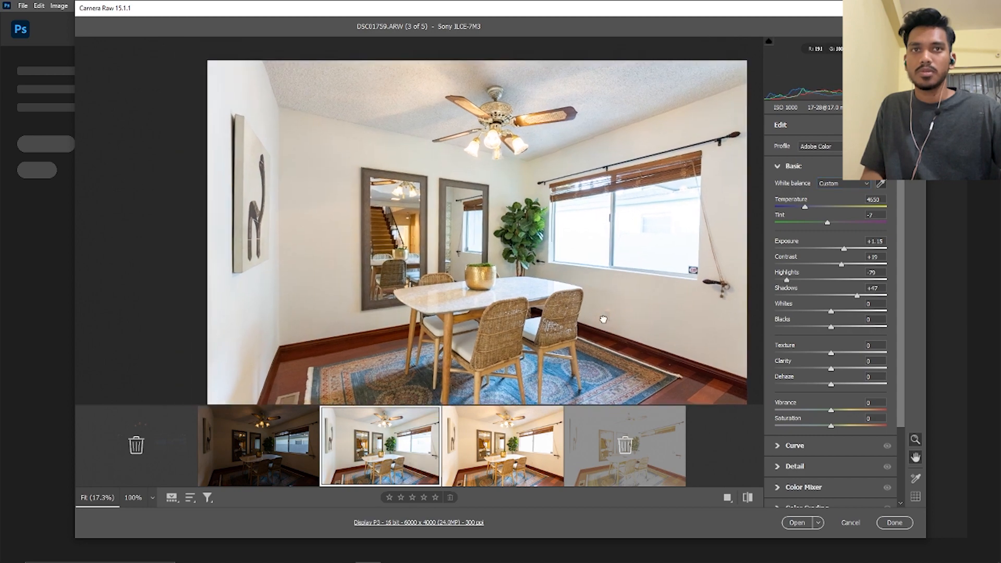
scroll(603, 319, up, 4)
key(ctrl+0)
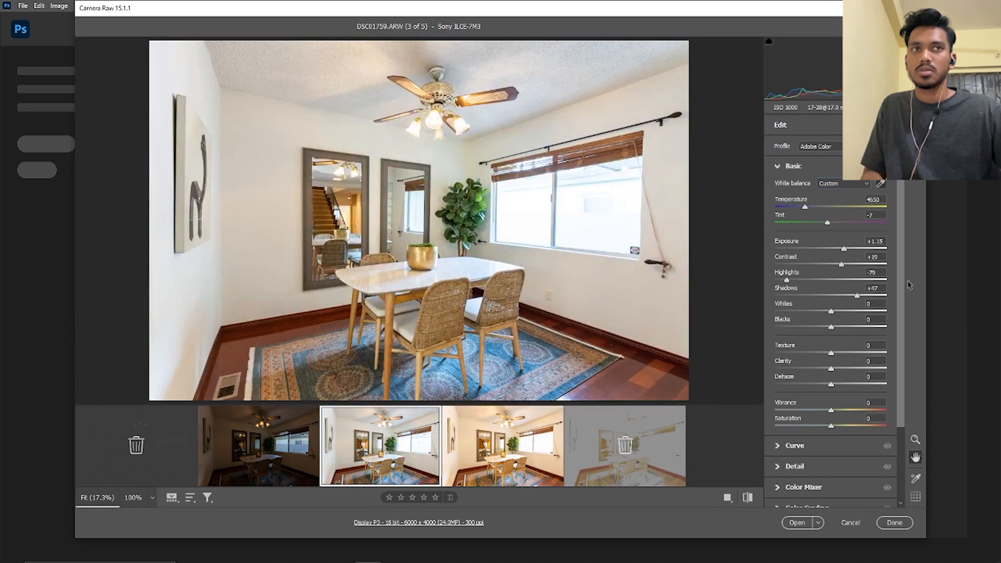
Neutralize DSC01759 by sampling the wall near the window with the White Balance tool, giving temperature 4850 and tint -9
key(z)
click(643, 74)
drag(643, 175, 495, 167)
key(h)
drag(536, 264, 519, 230)
click(880, 183)
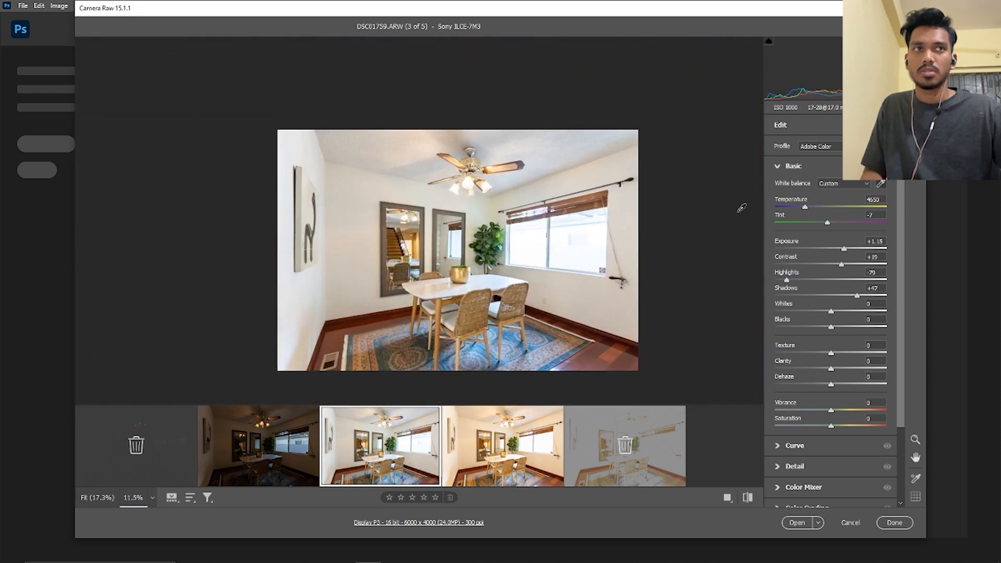
click(612, 297)
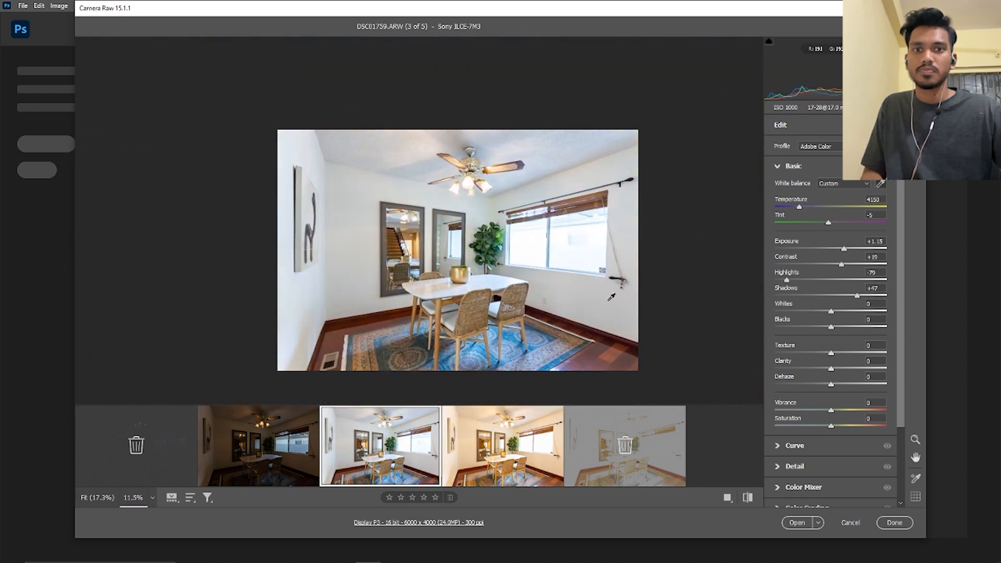
click(573, 306)
Correct the white balance of DSC01760 by sampling the wall below the window, giving temperature 5050 and tint -9
click(503, 446)
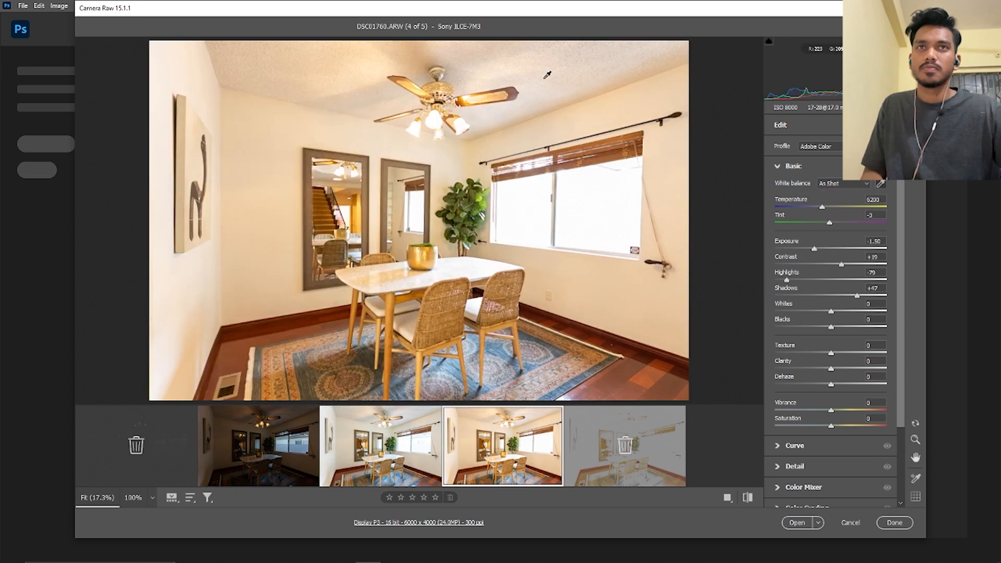
key(h)
click(498, 301)
click(599, 292)
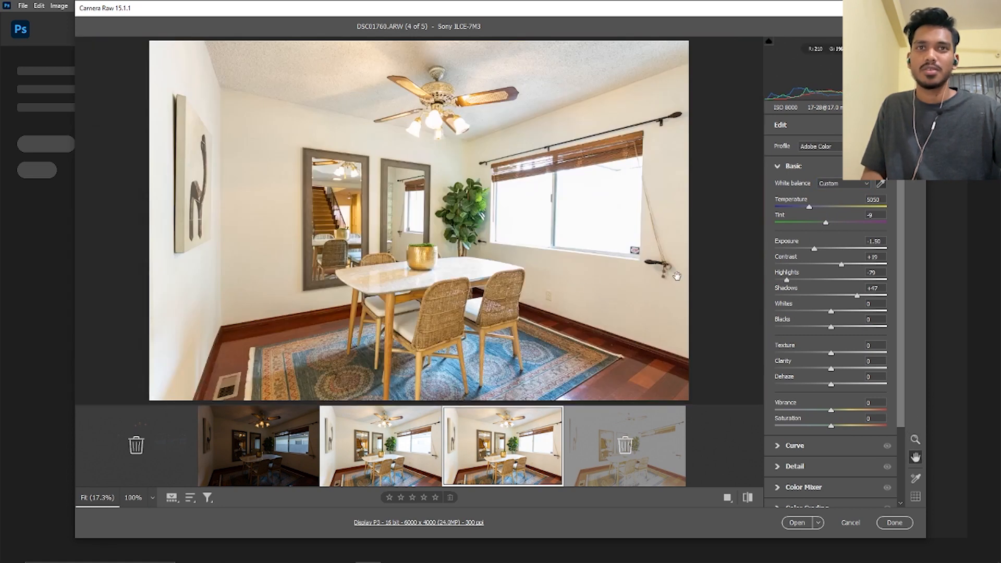
Compare the color and brightness of the three remaining exposures, DSC01758, DSC01759 and DSC01760
click(887, 168)
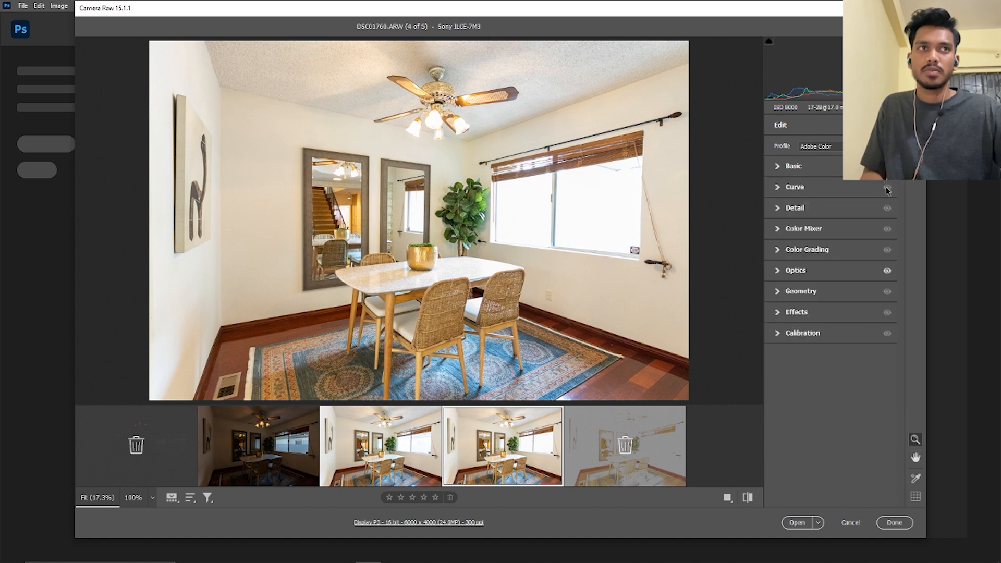
click(886, 167)
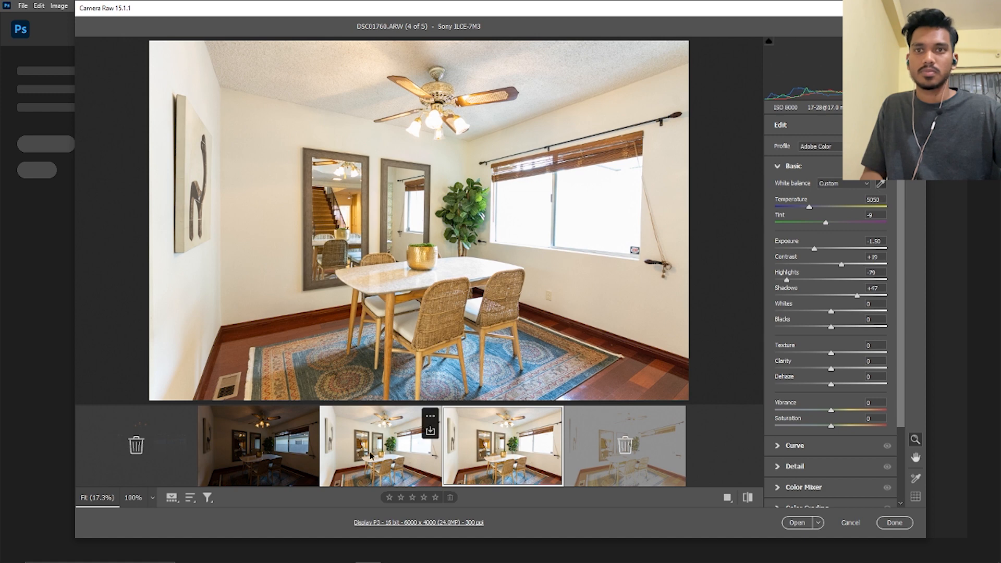
click(354, 449)
click(314, 452)
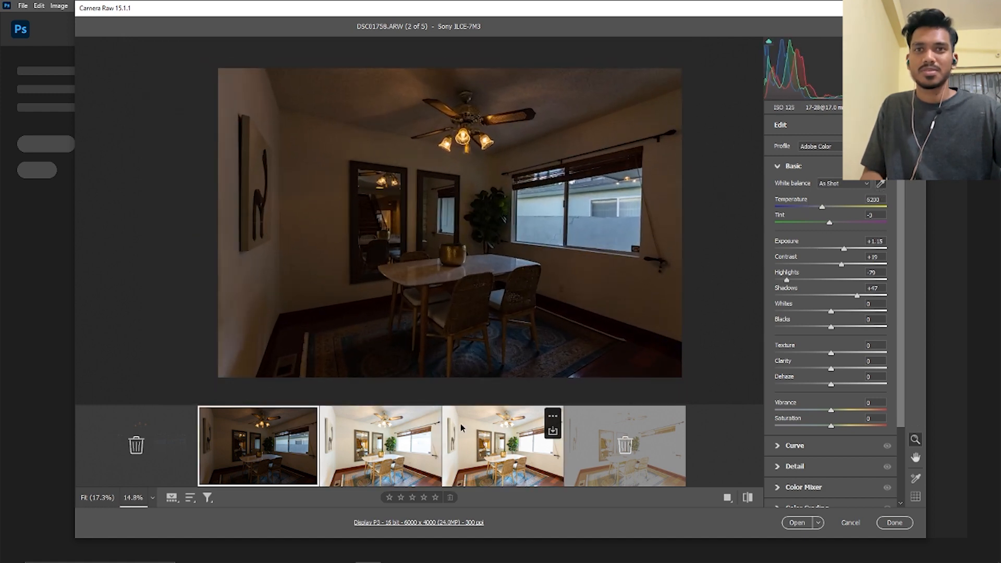
click(398, 431)
click(506, 432)
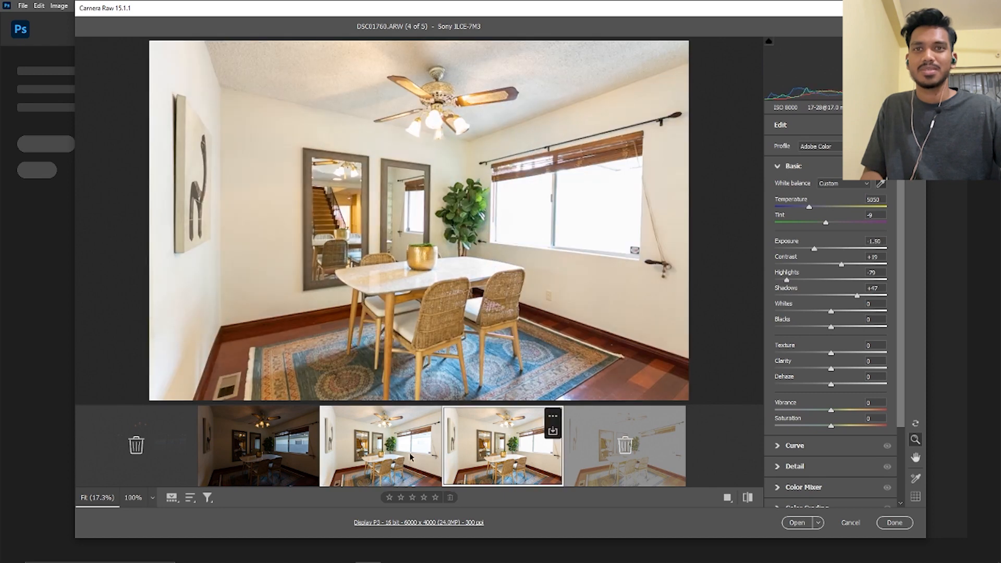
key(Left)
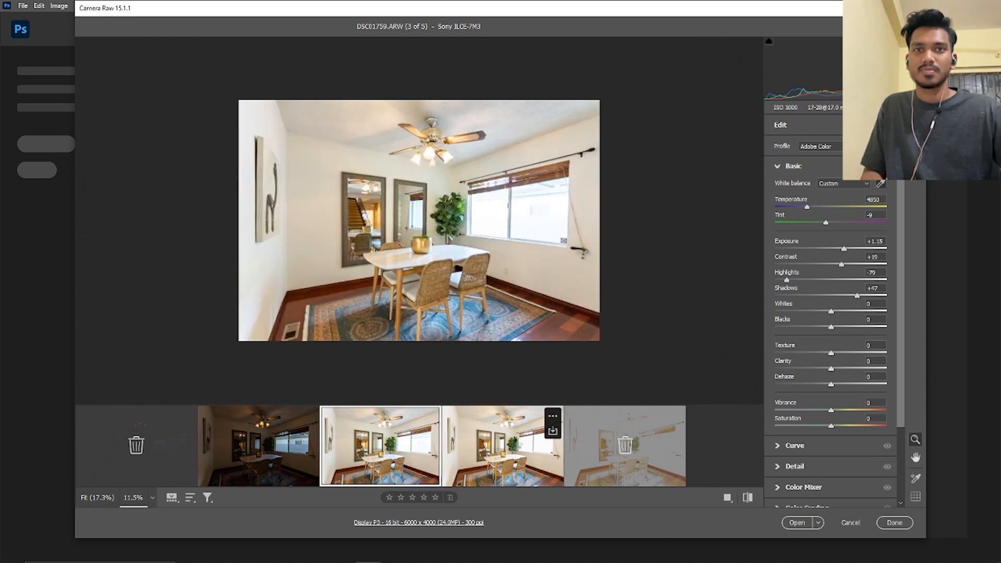
click(547, 415)
click(251, 446)
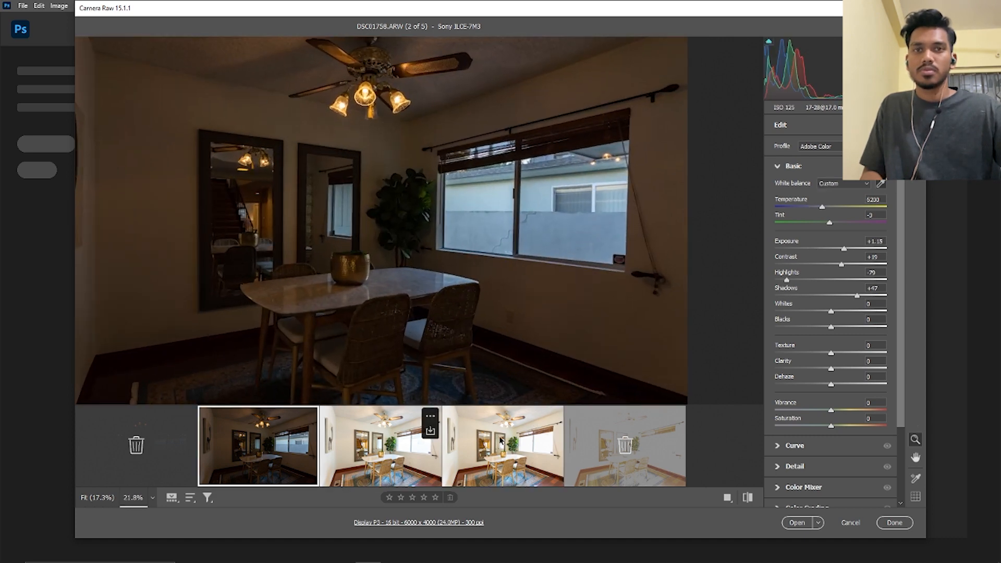
click(407, 435)
click(522, 440)
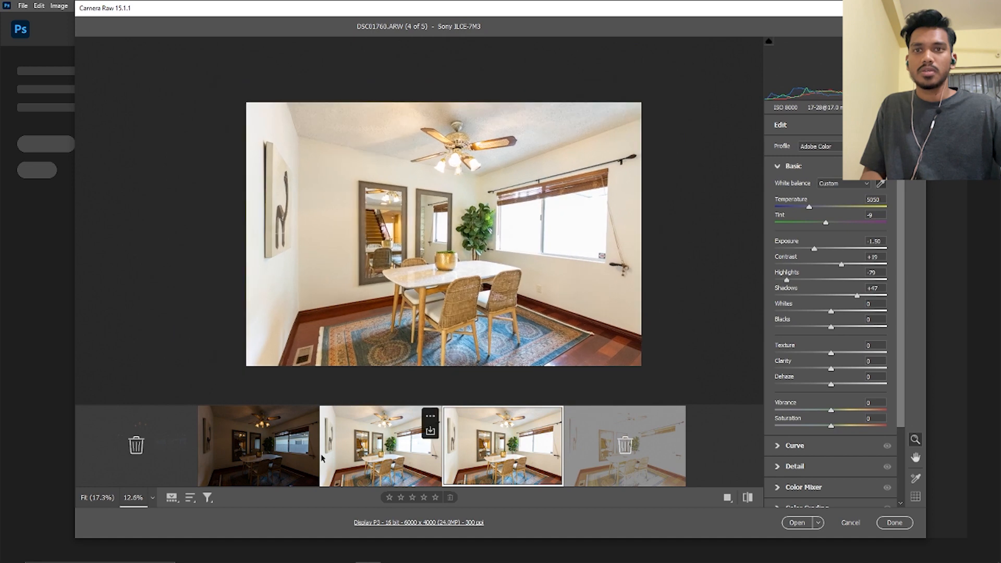
Set the temperature of DSC01758 to 7350 and its exposure to +1.45, judging by the window view
click(292, 437)
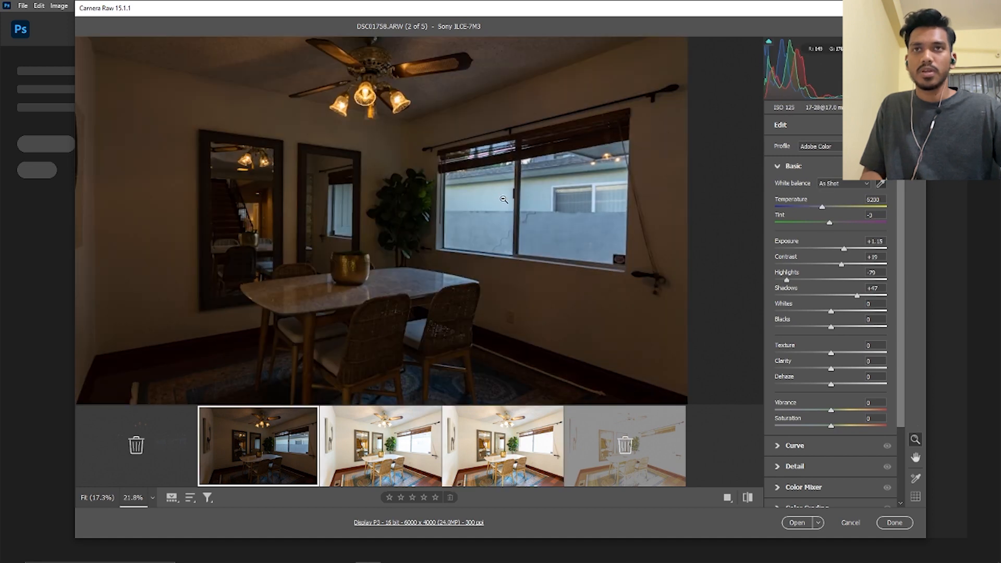
scroll(552, 186, up, 5)
scroll(556, 183, down, 6)
scroll(559, 180, up, 2)
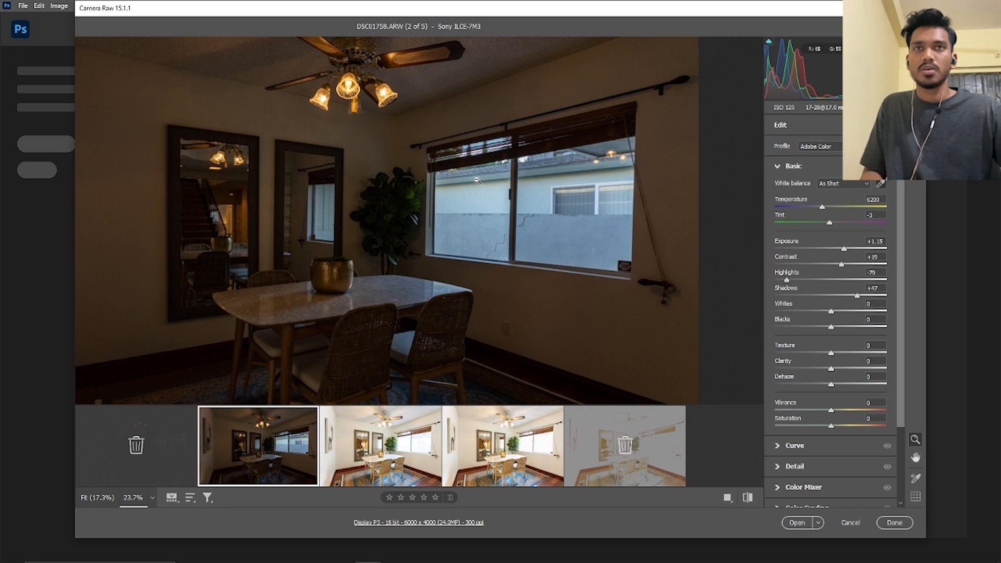
click(832, 207)
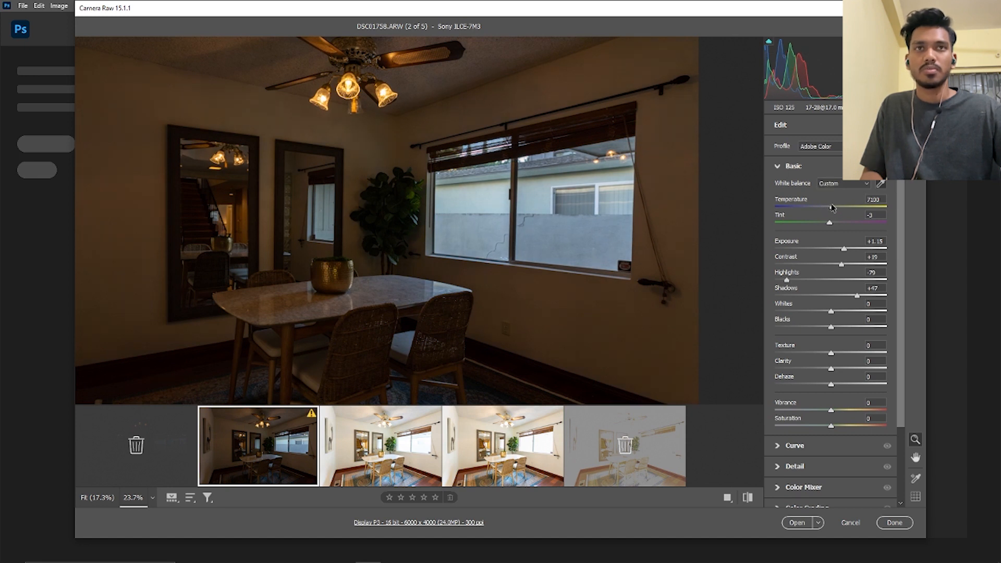
drag(833, 207, 834, 208)
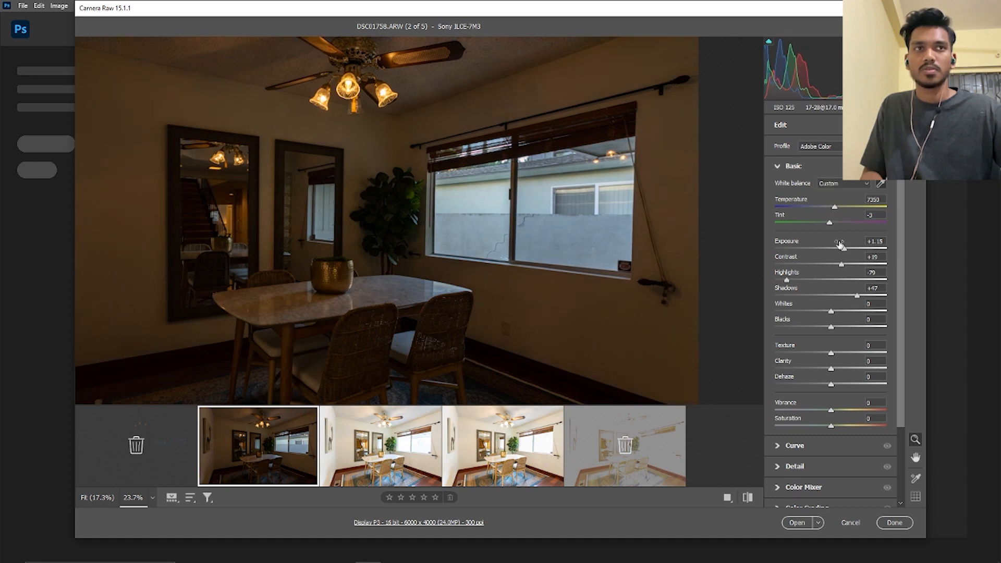
drag(845, 250, 849, 250)
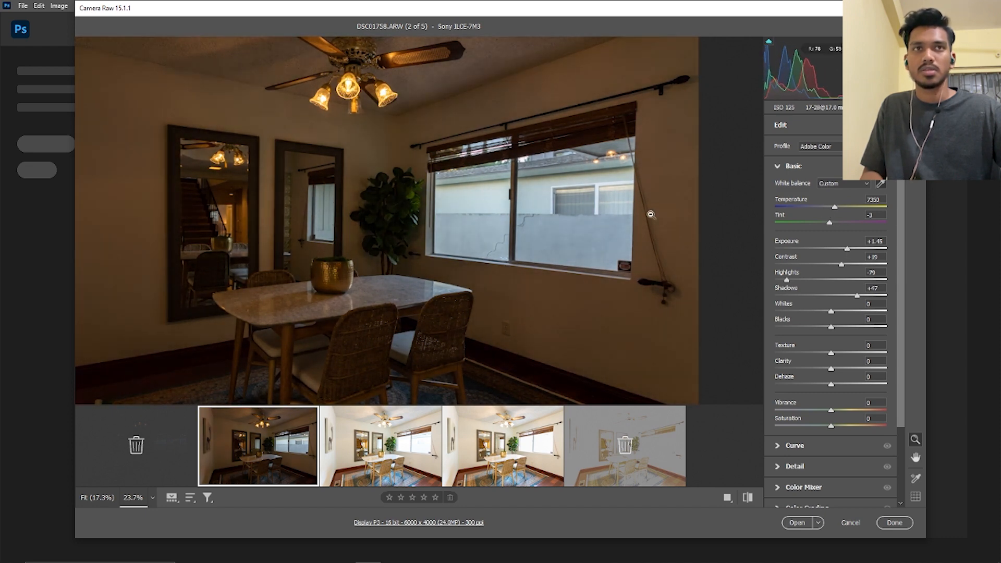
Set the temperature of DSC01758 to 6650, judging by the color of the window view
click(817, 208)
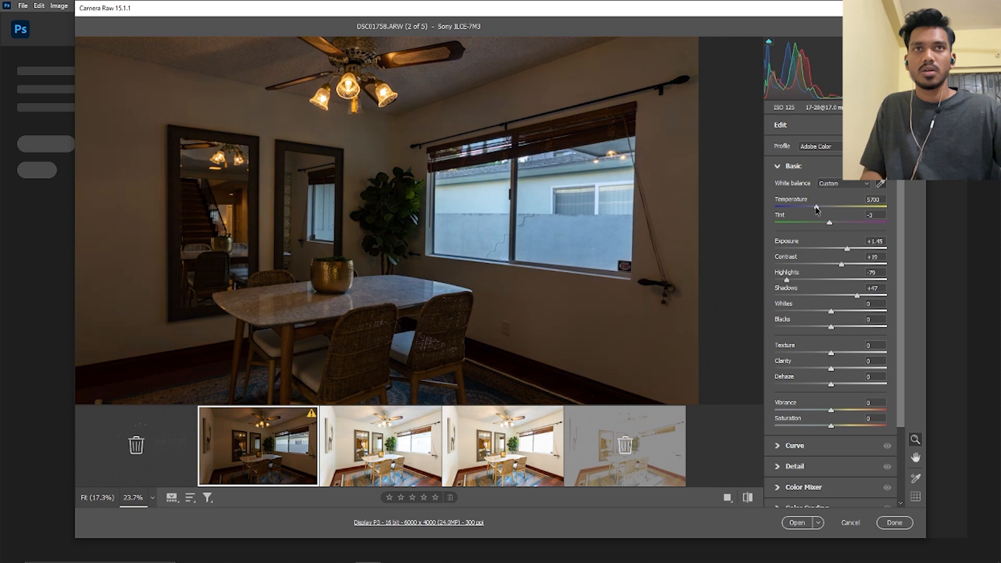
click(565, 262)
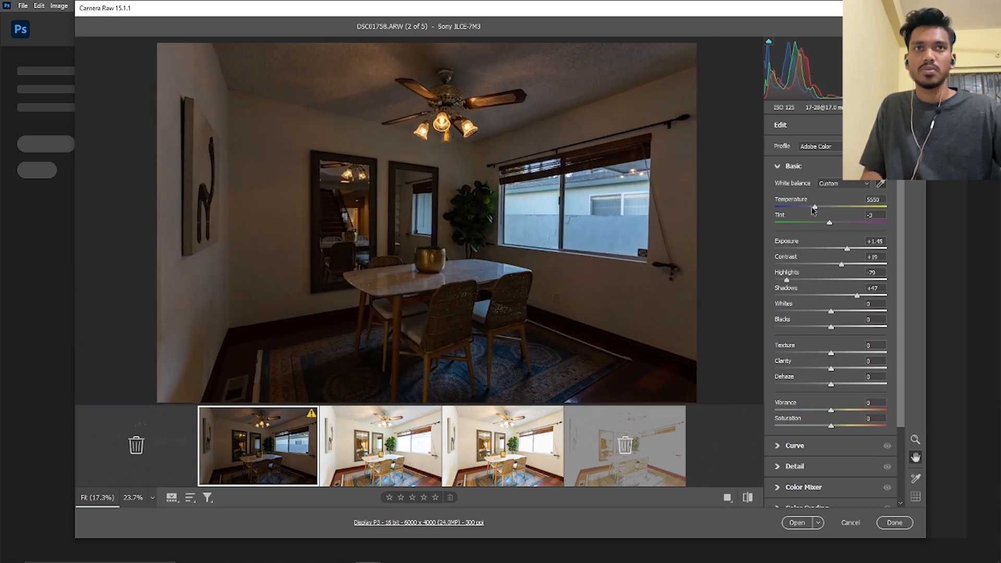
click(812, 207)
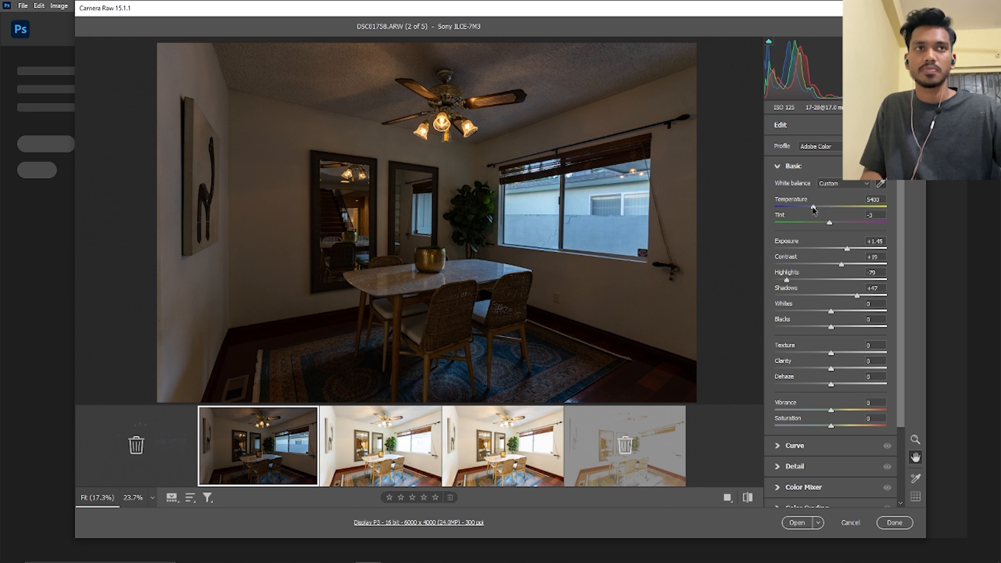
click(814, 208)
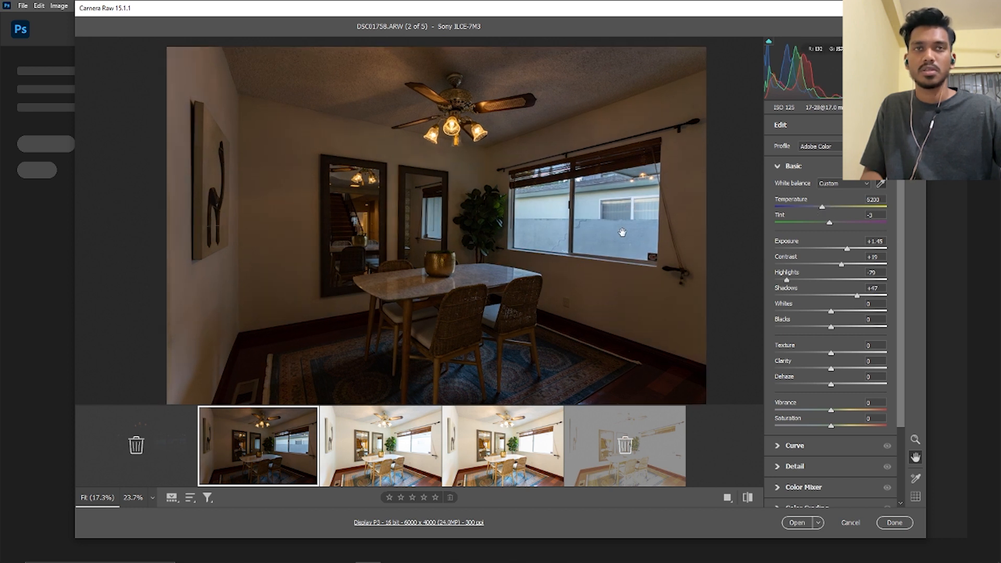
scroll(617, 238, up, 5)
scroll(618, 239, down, 4)
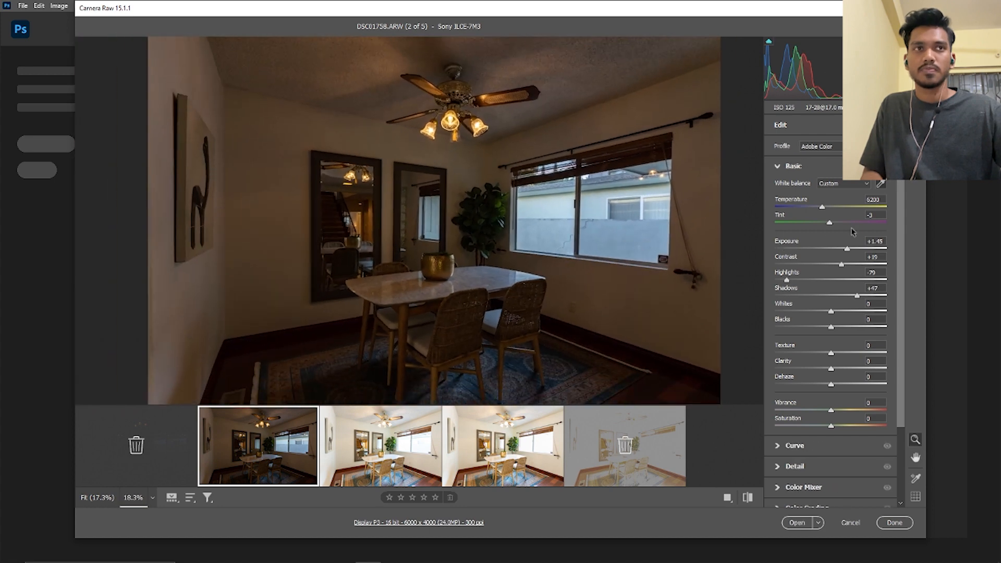
click(828, 207)
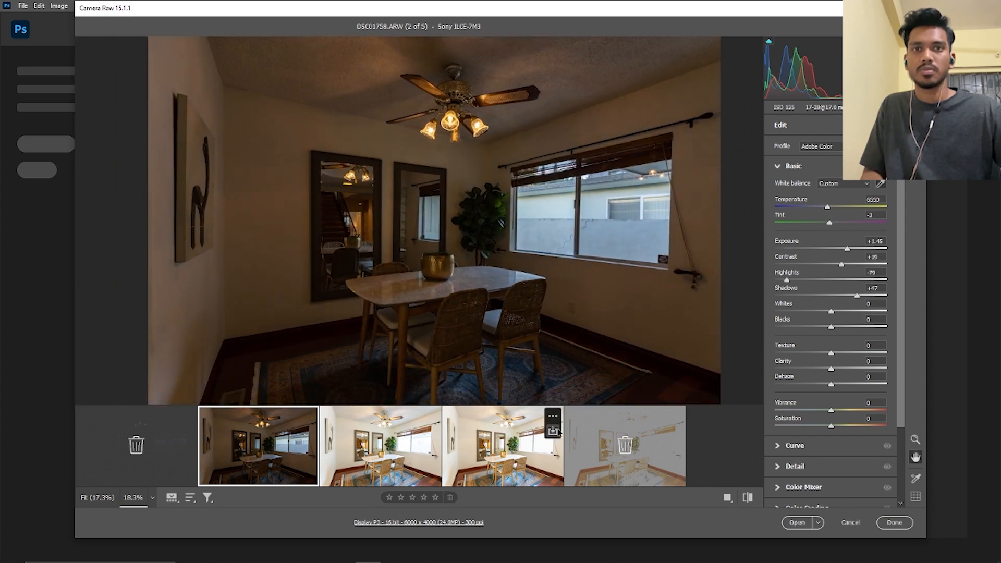
key(ctrl+s)
click(671, 83)
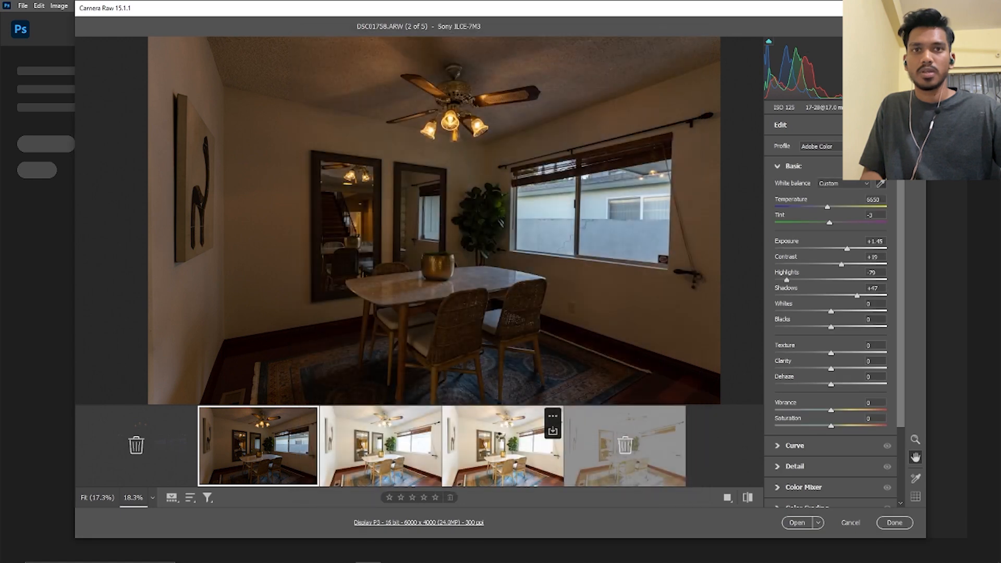
Compare DSC01760 with DSC01759, lower the exposure of DSC01759 to +0.90 and fine-tune its tint
click(499, 434)
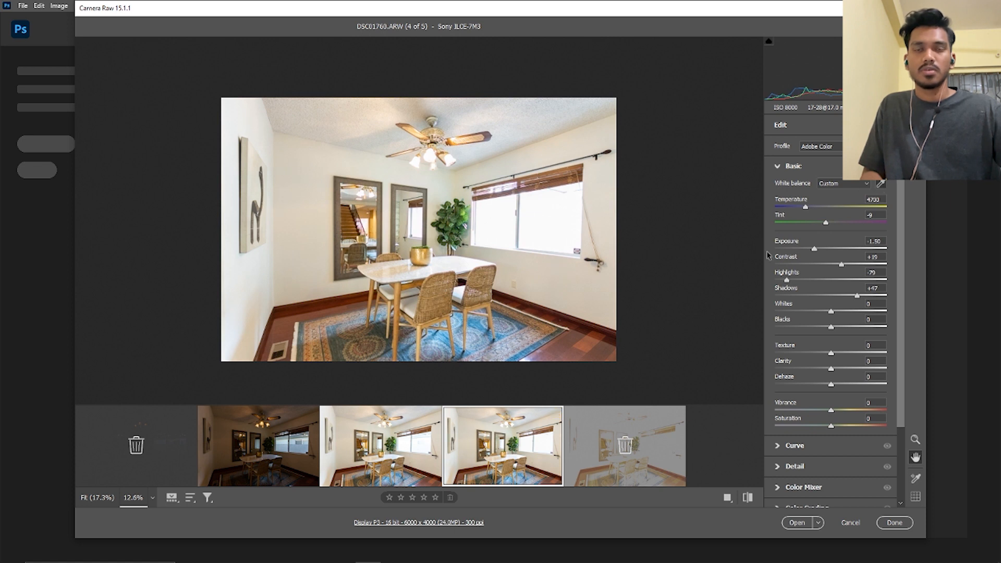
key(Left)
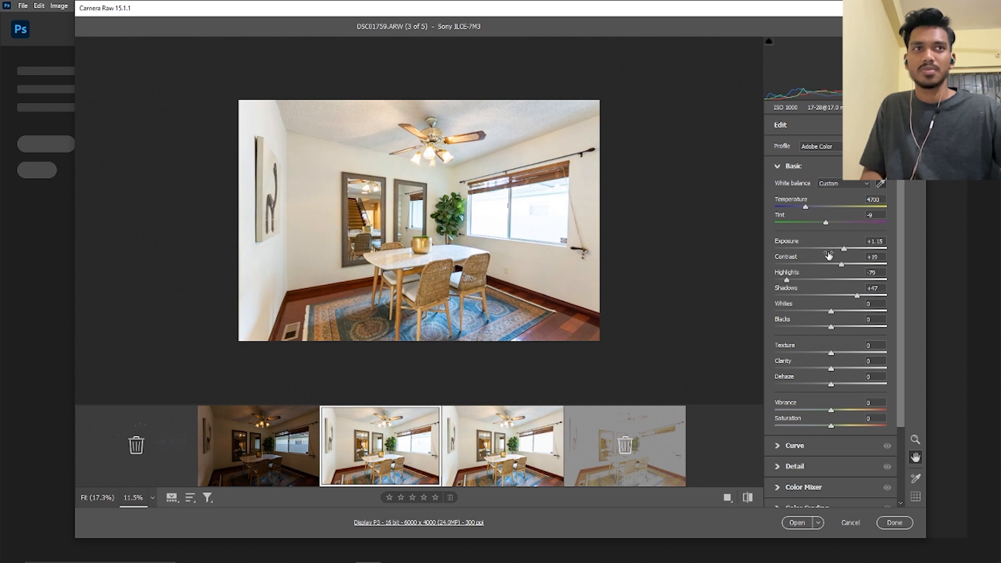
drag(841, 252, 839, 253)
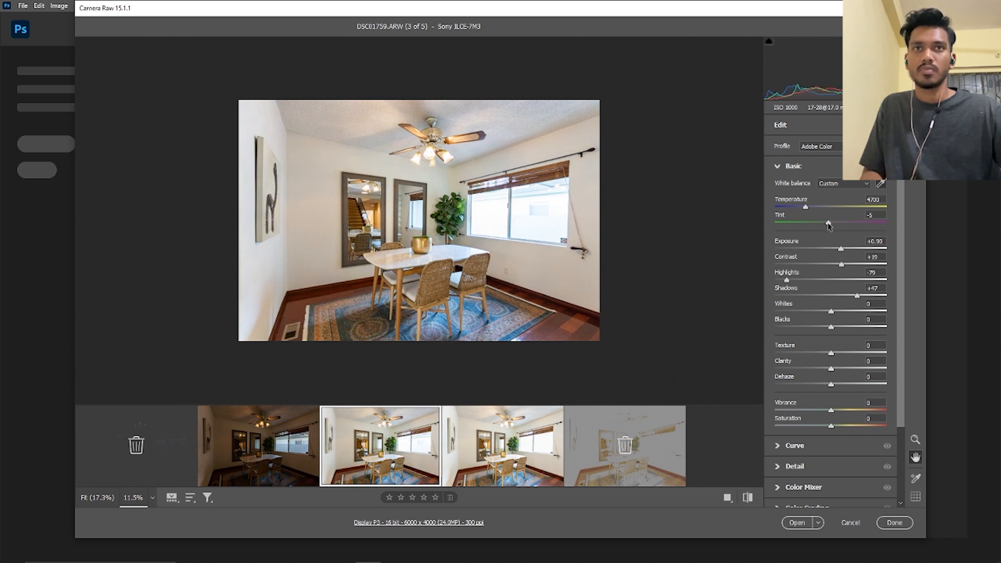
drag(829, 225, 827, 224)
Select DSC01758, DSC01759 and DSC01760 together and open them in Photoshop as separate documents
click(496, 448)
shift+click(271, 448)
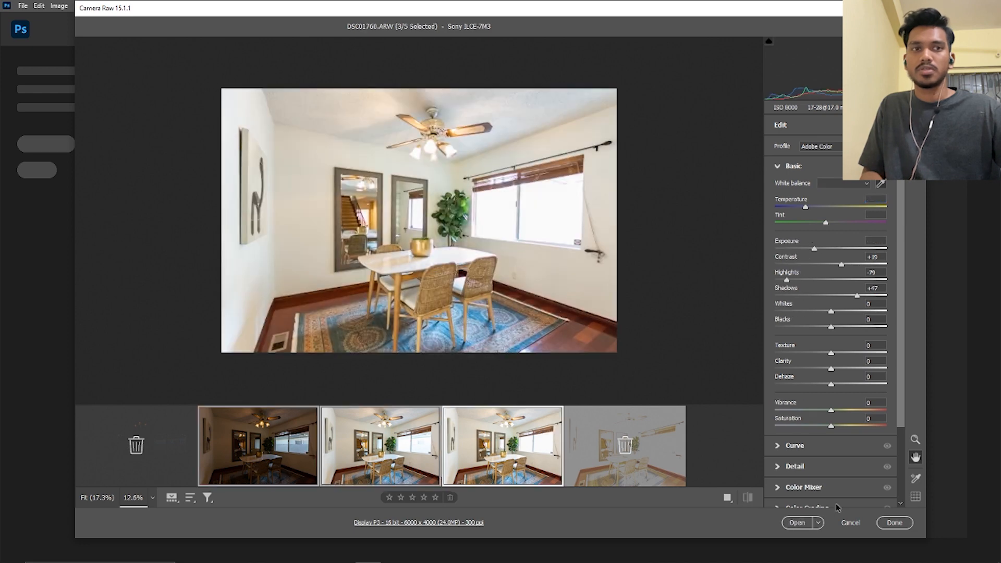
click(792, 523)
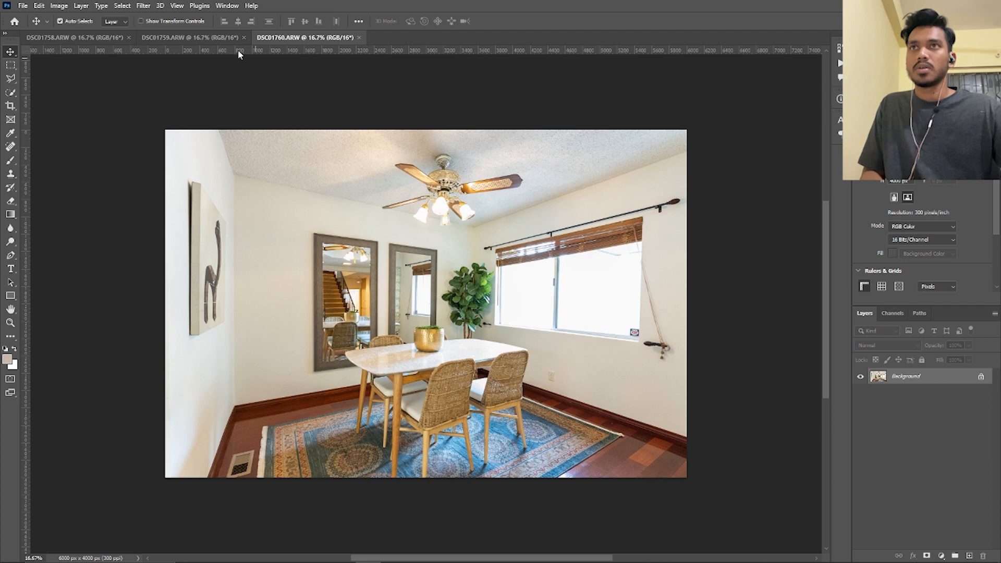
Unlock the DSC01759 background, place that image as an aligned layer over DSC01760, and unlock the DSC01760 background
click(190, 37)
click(980, 376)
drag(513, 306, 426, 304)
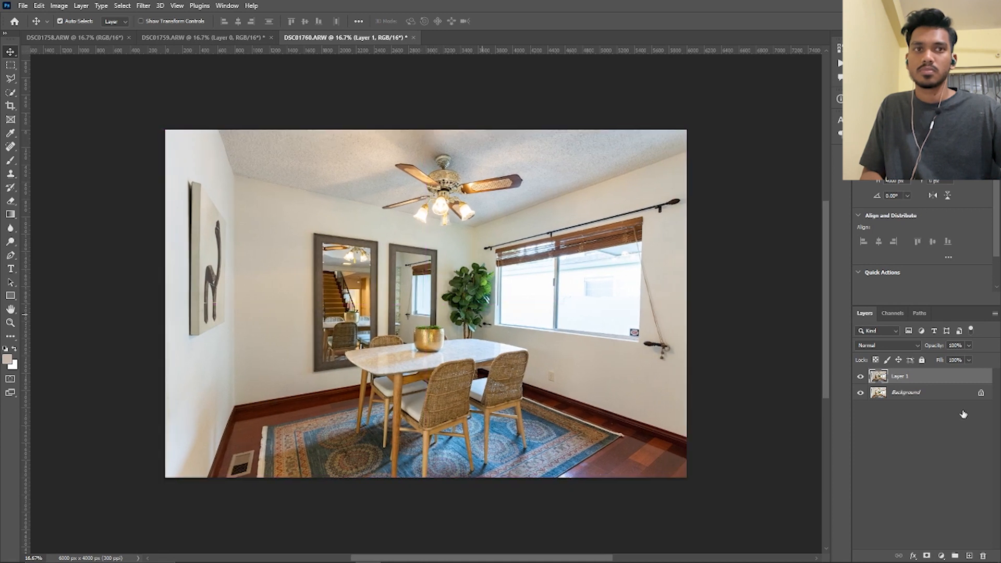
click(983, 393)
Rename the upper layer as Layer 0 COPY and try to run the exposure-blending action on it
double_click(912, 376)
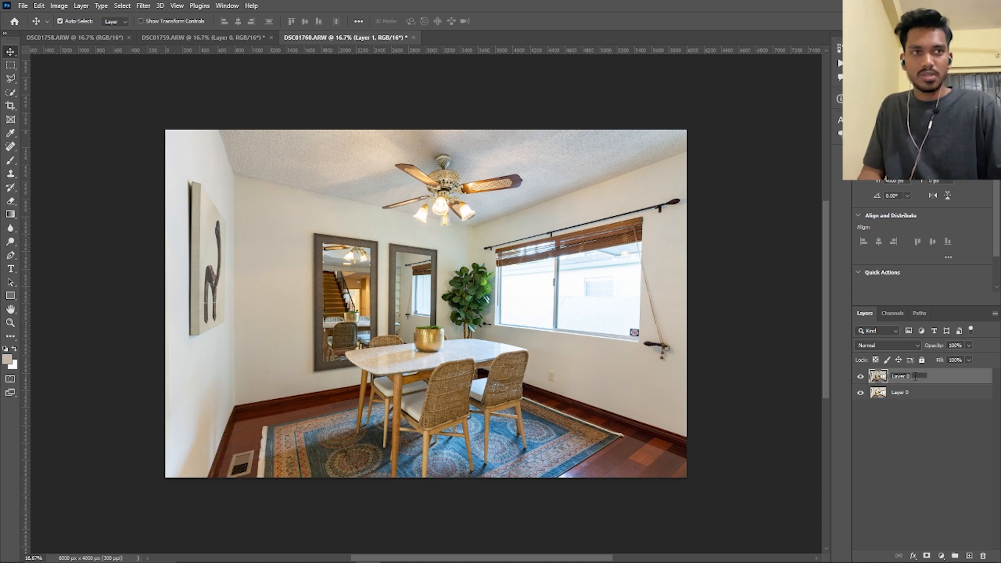
text(Layer 0 COP)
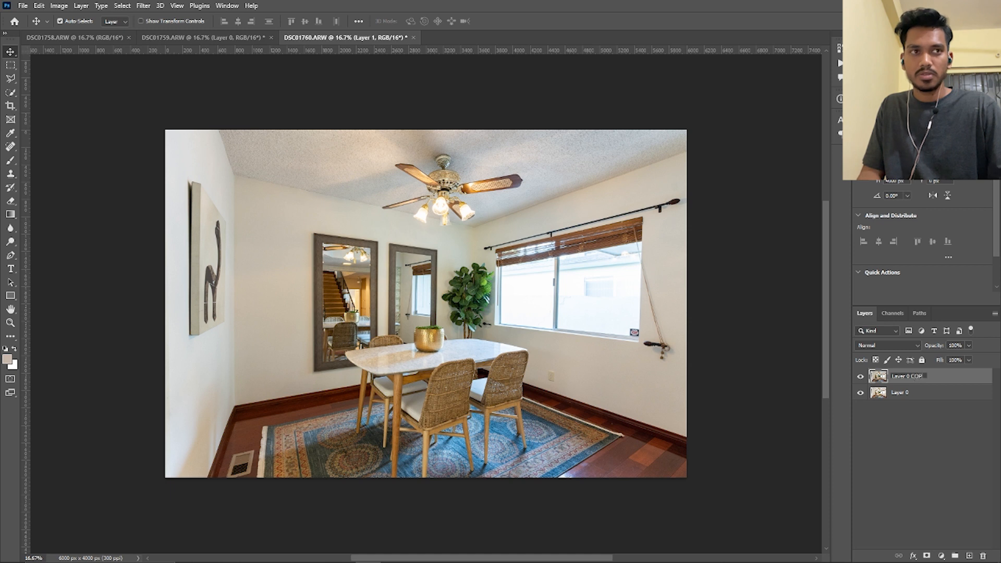
text(Y)
key(Return)
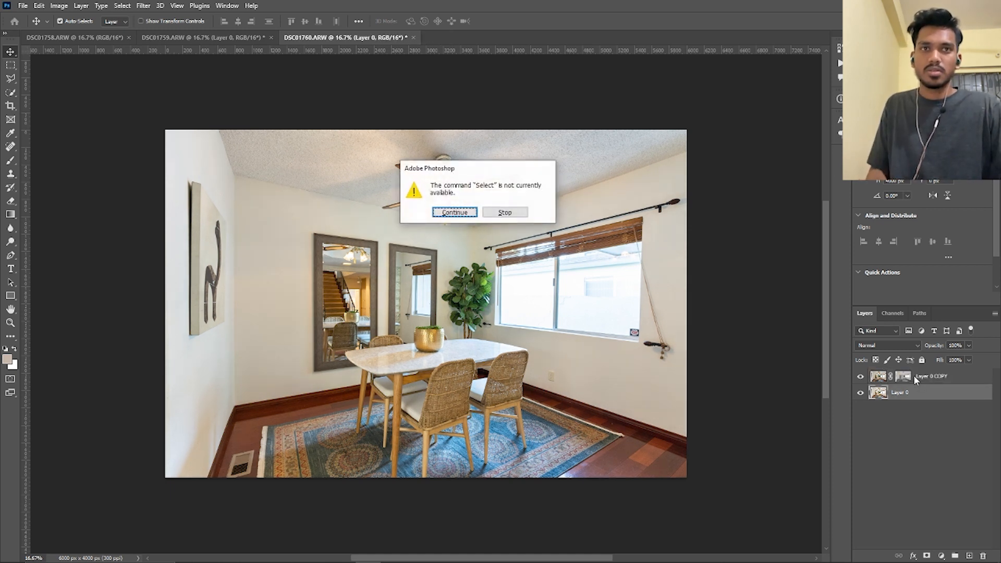
click(505, 213)
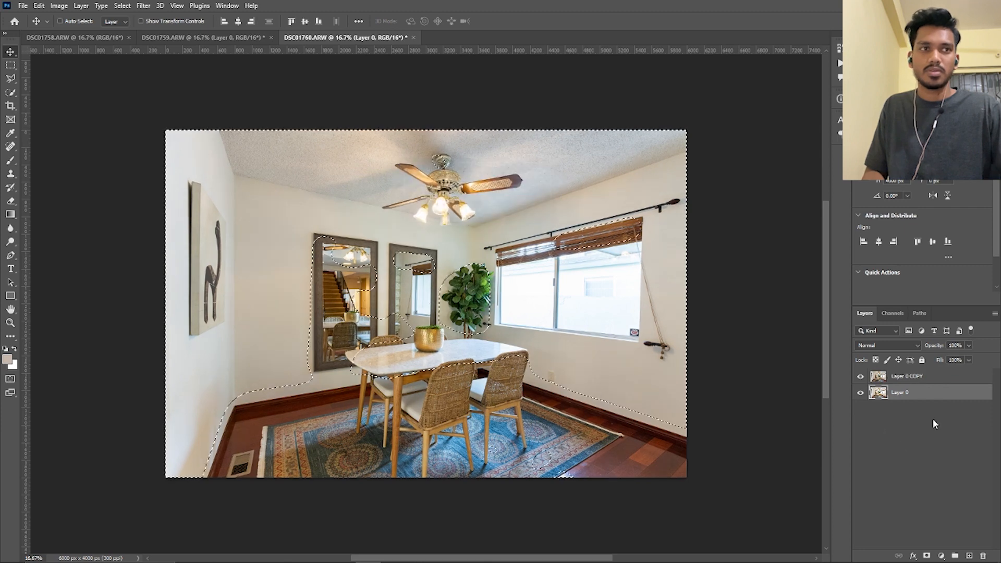
key(ctrl+shift+z)
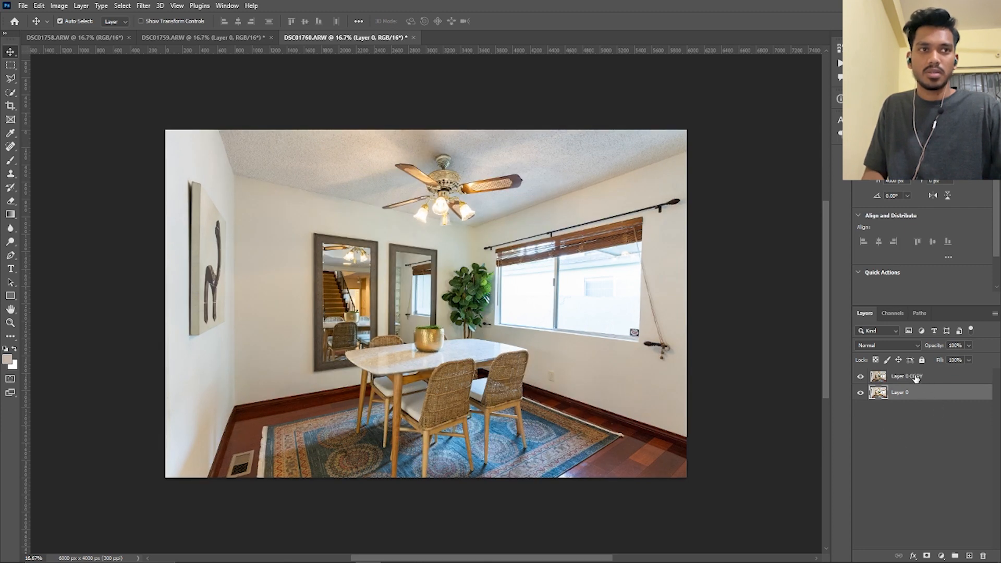
Rename the upper layer as Layer 0 copy and run the blending action to mask it and create a merged layer
double_click(917, 377)
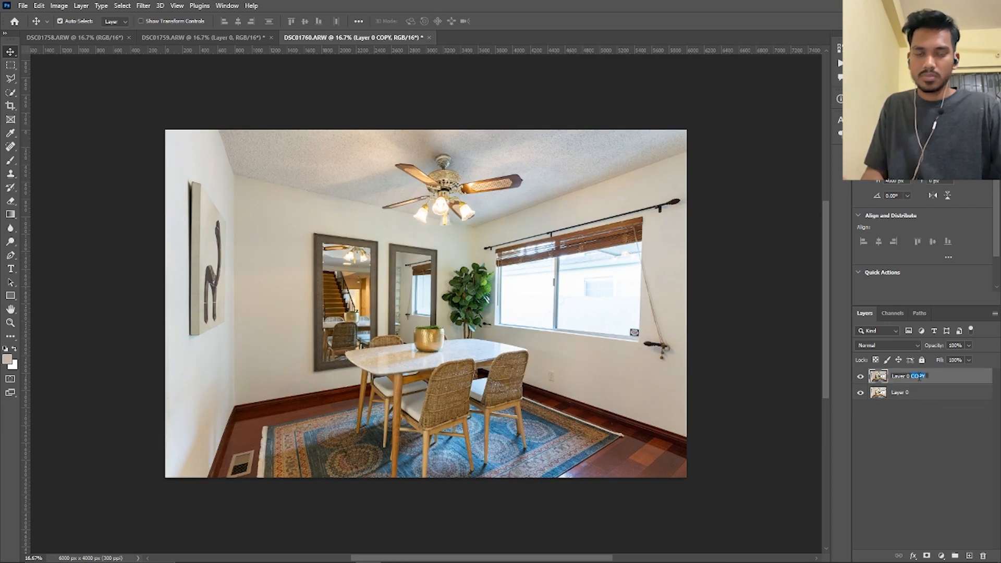
text(c)
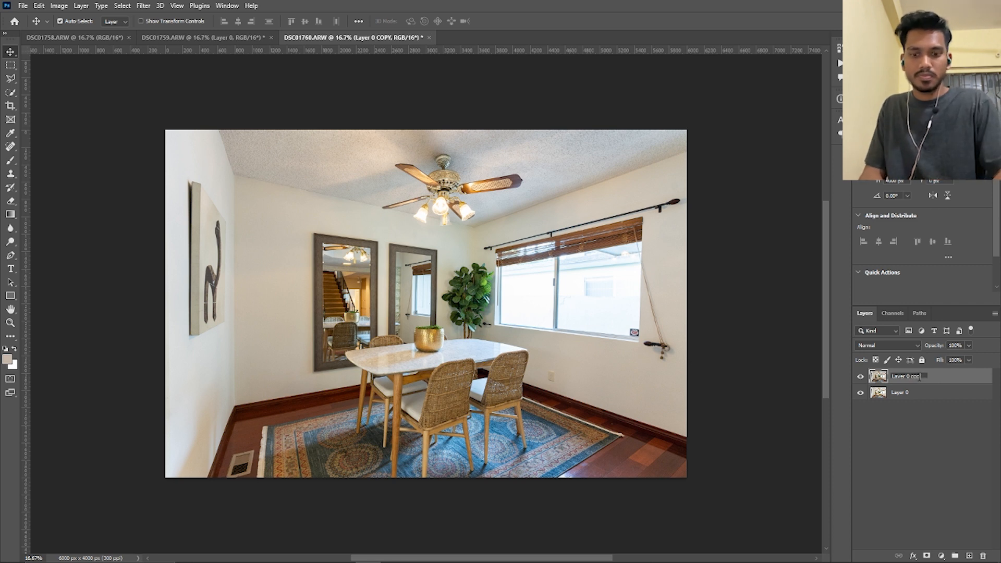
text(opy)
key(Return)
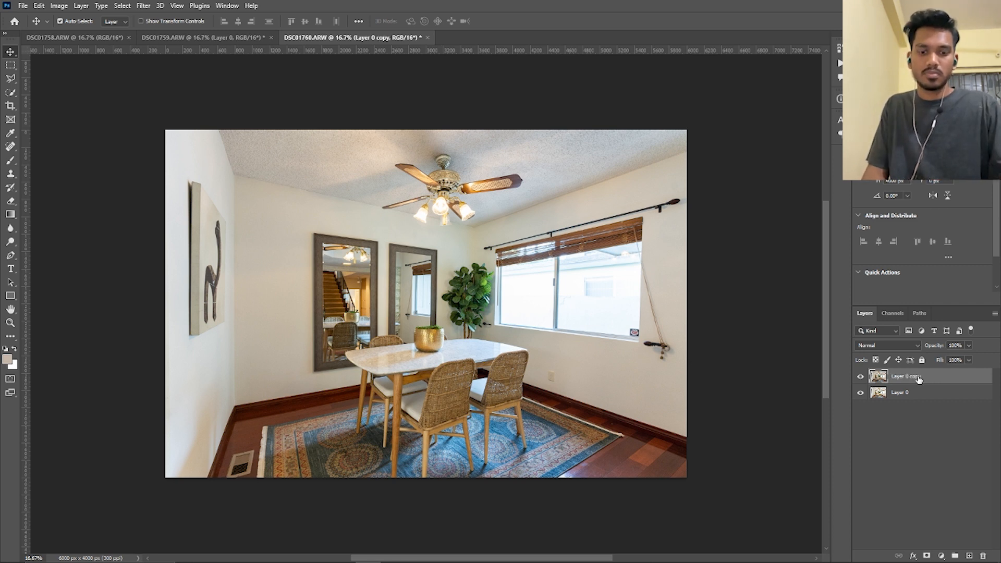
key(F2)
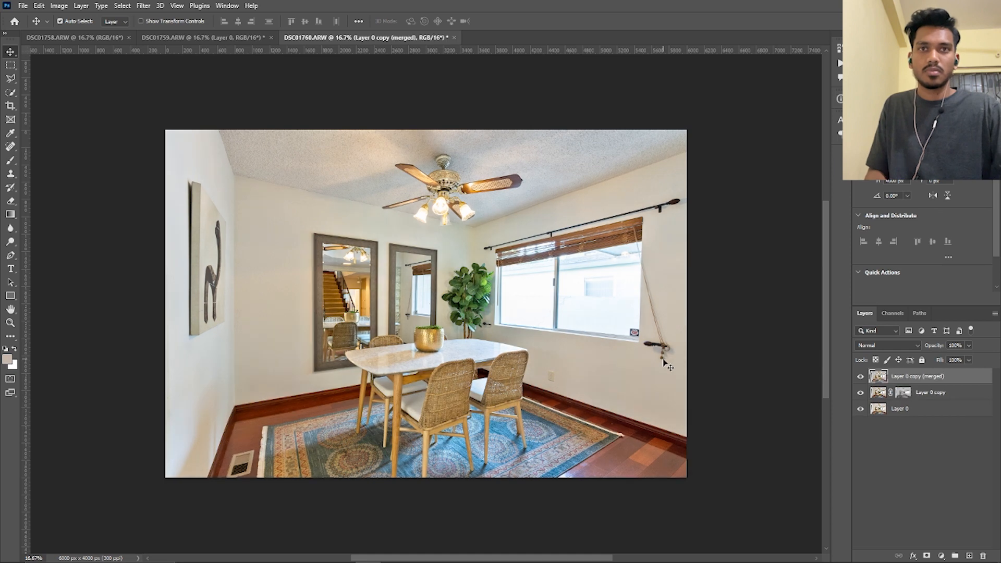
scroll(507, 265, down, 1)
scroll(507, 265, up, 1)
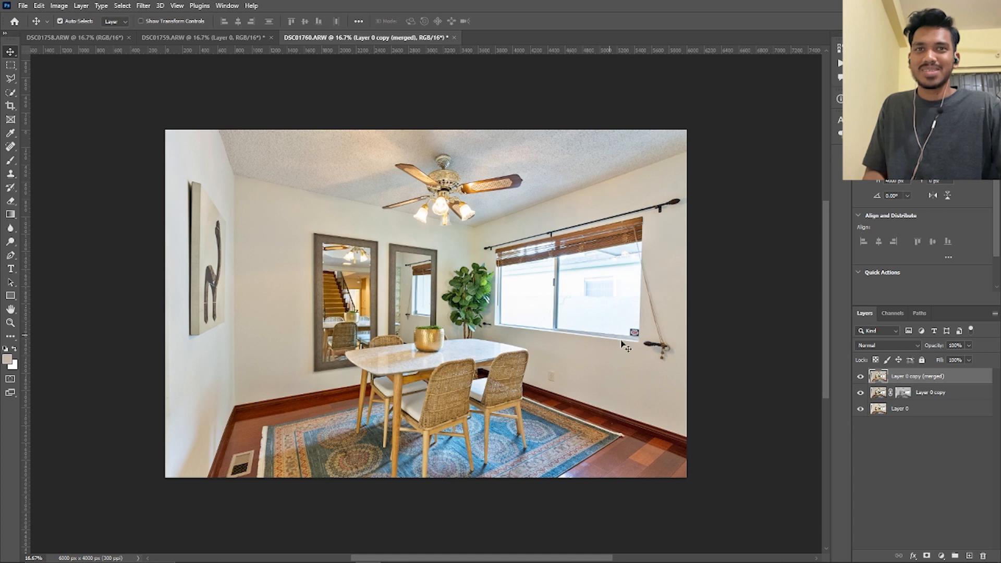
Select the walls and ceiling with Quick Selection, reduce their saturation to -69 with Replace Color, and deselect
click(11, 93)
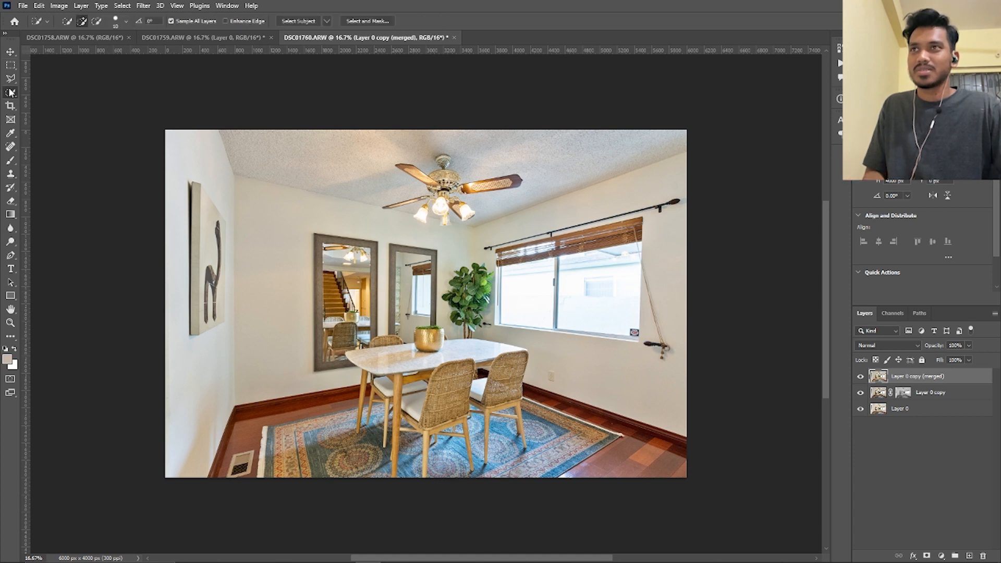
mouse_move(207, 370)
mouse_down()
mouse_move(210, 328)
mouse_move(433, 188)
mouse_move(448, 225)
mouse_move(673, 183)
mouse_move(662, 333)
mouse_move(598, 364)
mouse_move(485, 334)
mouse_move(492, 308)
mouse_up()
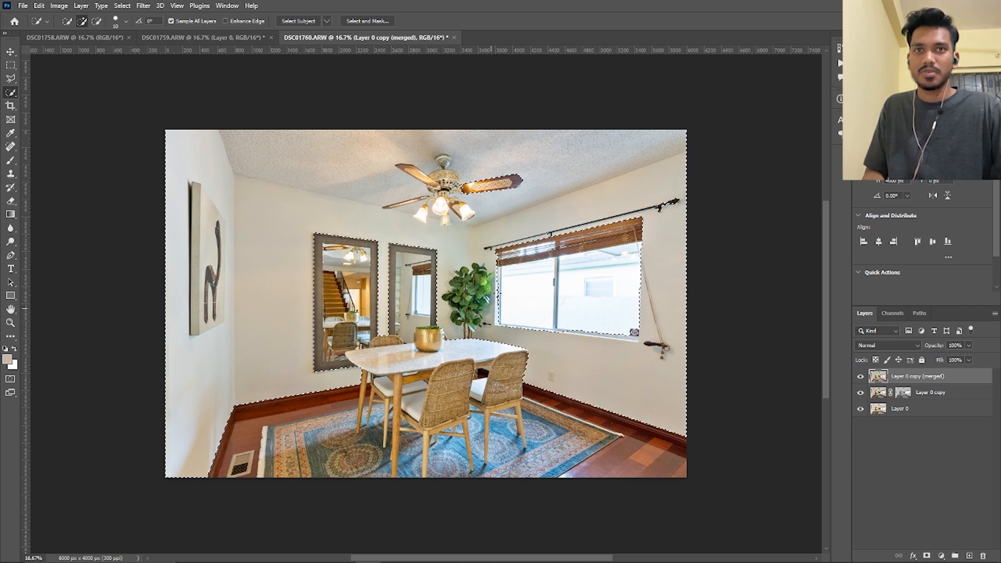
click(59, 6)
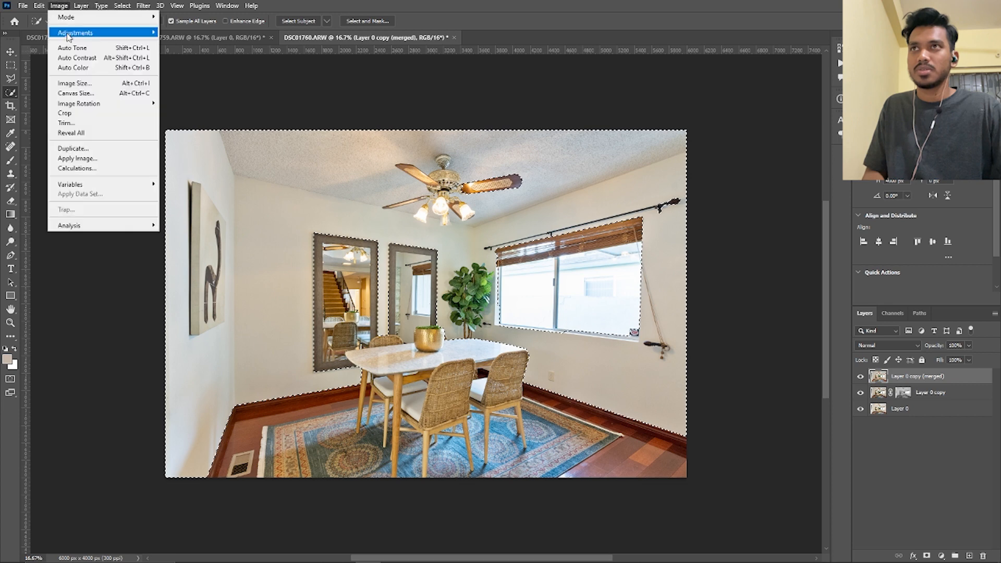
mouse_move(94, 32)
click(186, 253)
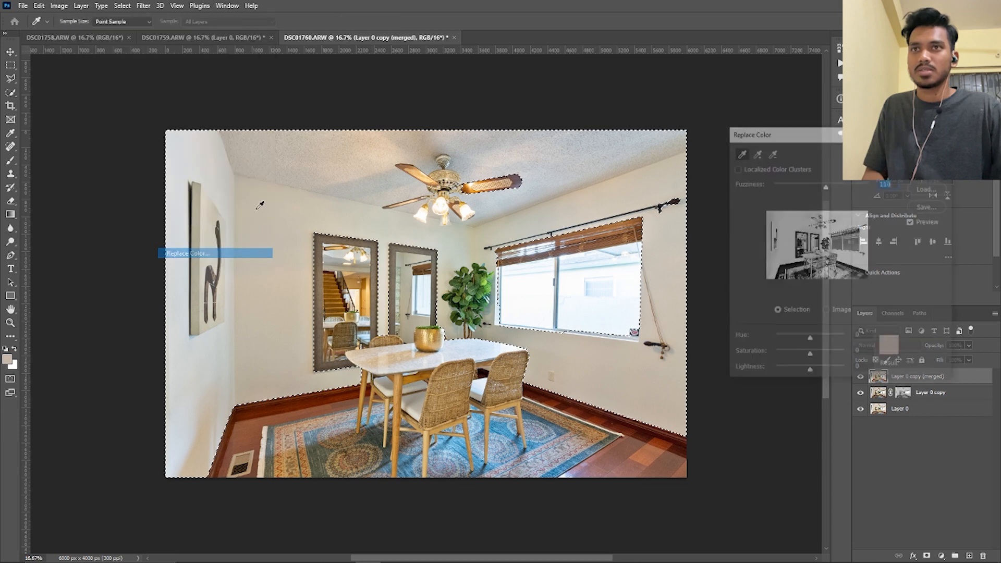
click(786, 357)
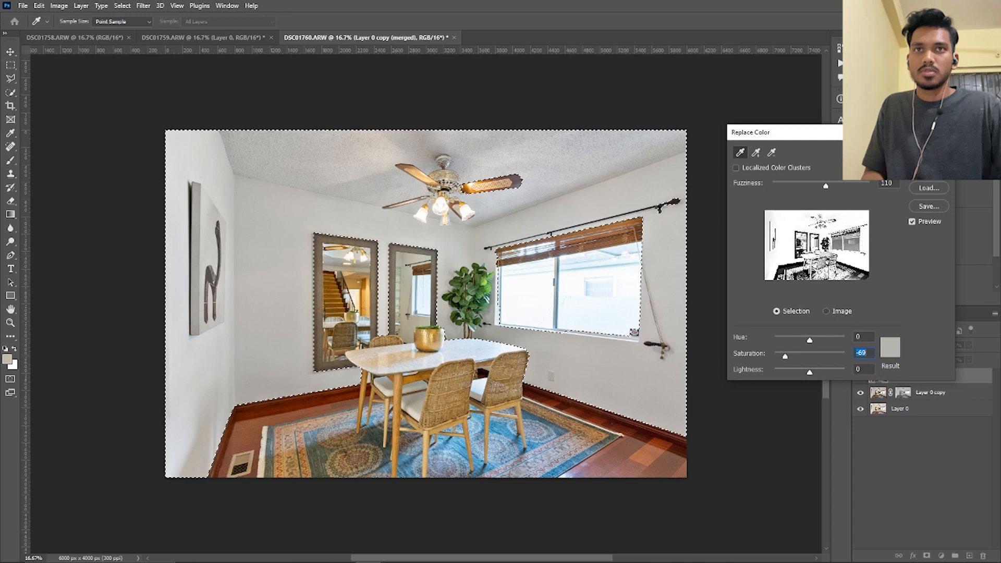
key(Return)
key(ctrl+d)
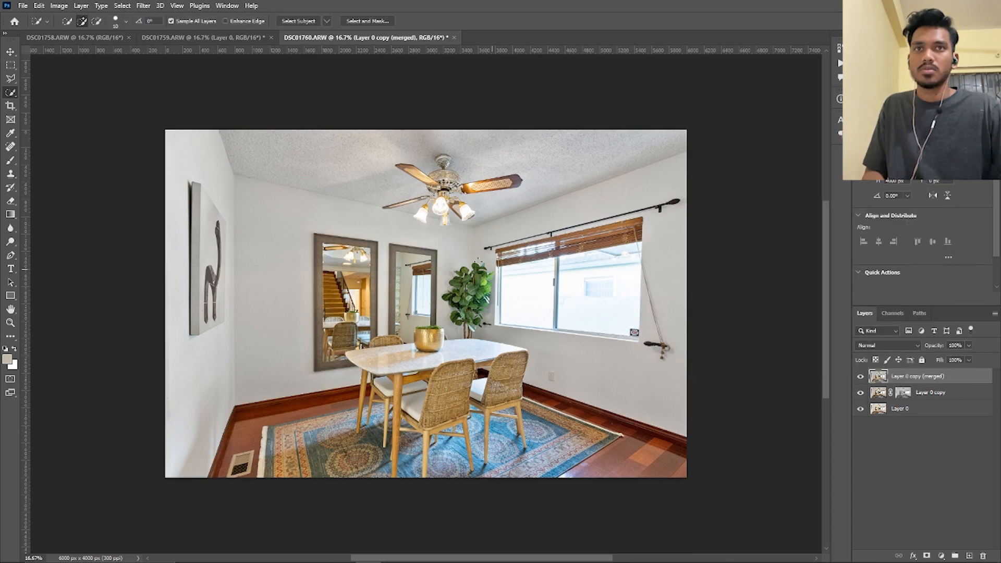
Compare the room before and after the wall desaturation by toggling the merged layer's visibility
drag(492, 332, 520, 325)
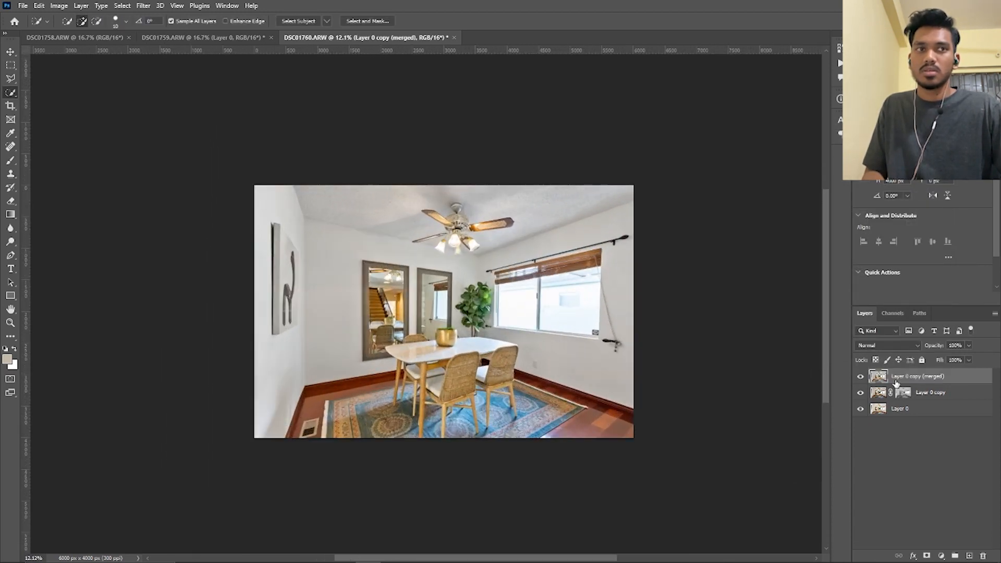
click(861, 376)
click(861, 376)
click(860, 376)
click(861, 376)
click(861, 376)
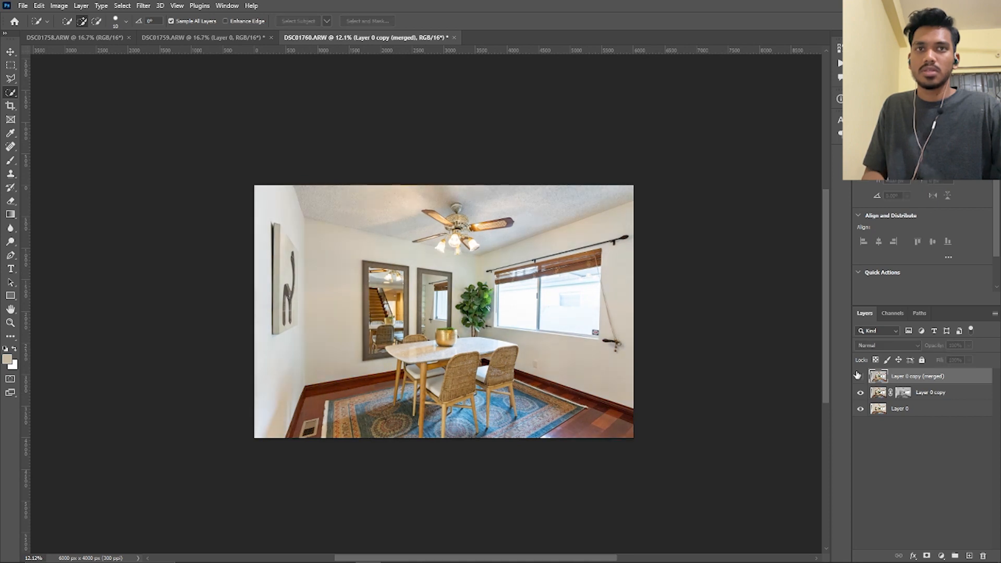
click(858, 376)
drag(599, 419, 607, 421)
Dodge the shadows on the lower part of the left wall at 5% exposure with a large, 0% hardness brush
click(11, 241)
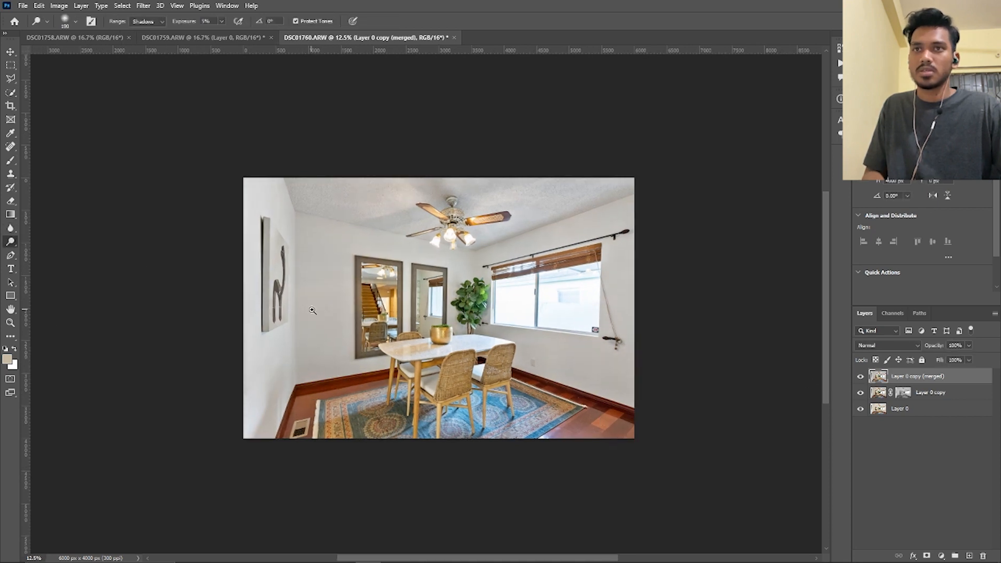
drag(311, 310, 325, 313)
drag(324, 398, 383, 406)
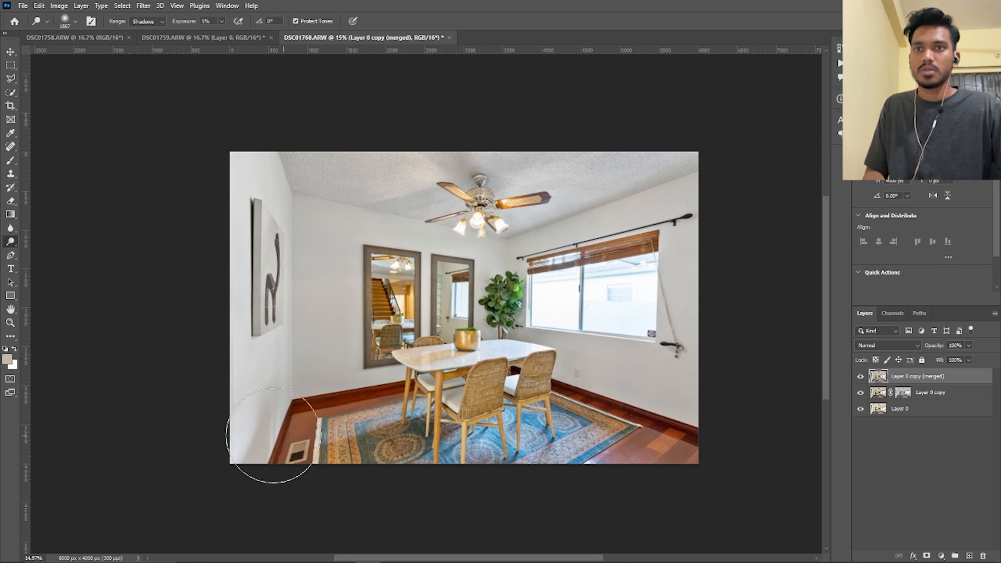
right_click(436, 280)
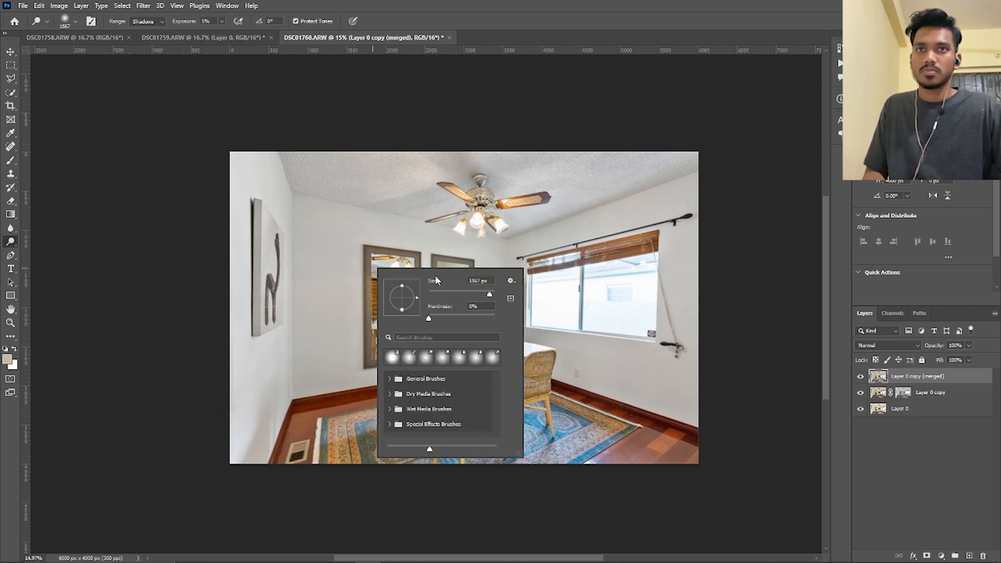
drag(428, 317, 390, 316)
click(180, 342)
drag(277, 406, 287, 411)
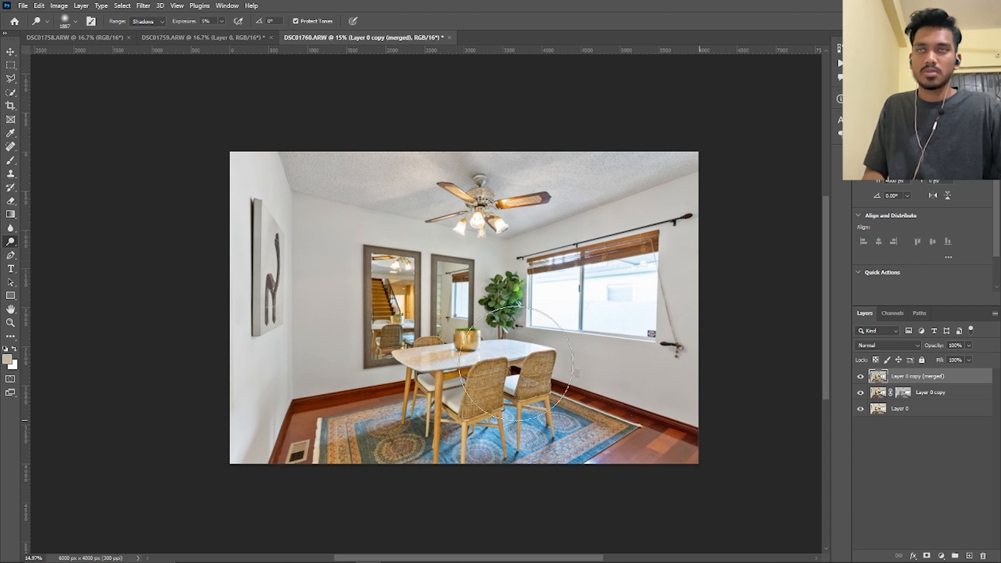
Set the Dodge range to Midtones and brighten the wall area below the window
click(146, 21)
click(141, 35)
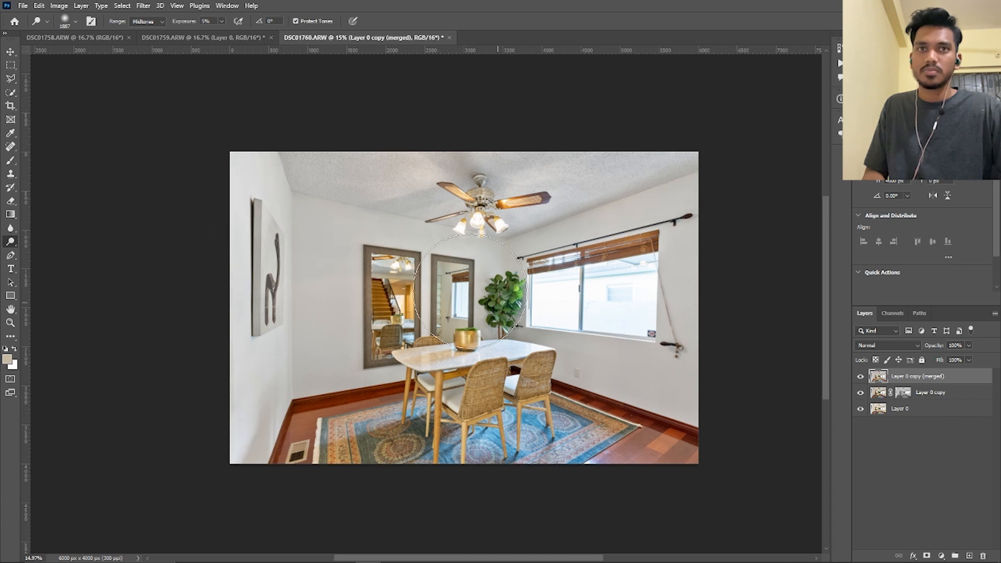
scroll(531, 334, up, 6)
alt+drag(505, 336, 417, 337)
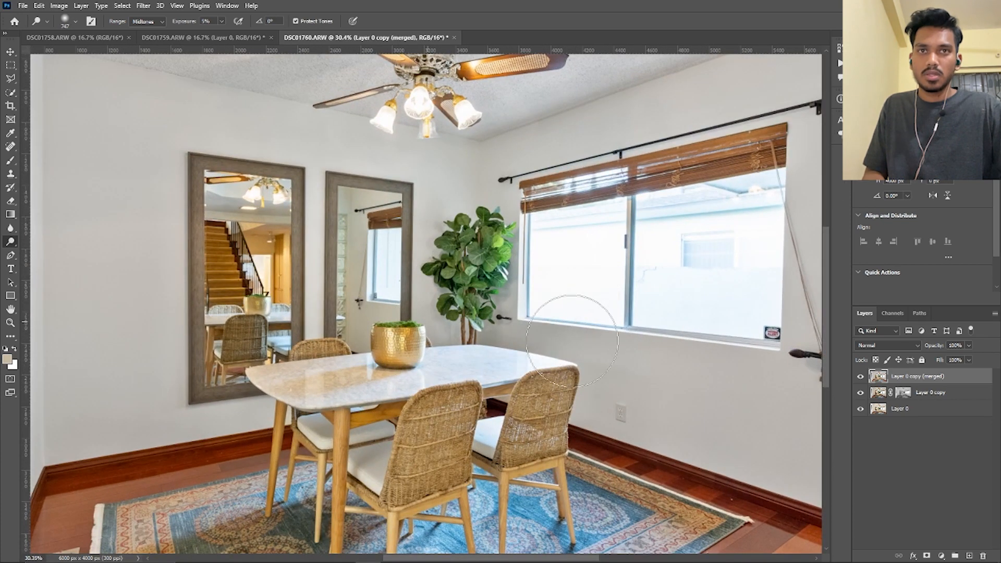
scroll(506, 340, down, 10)
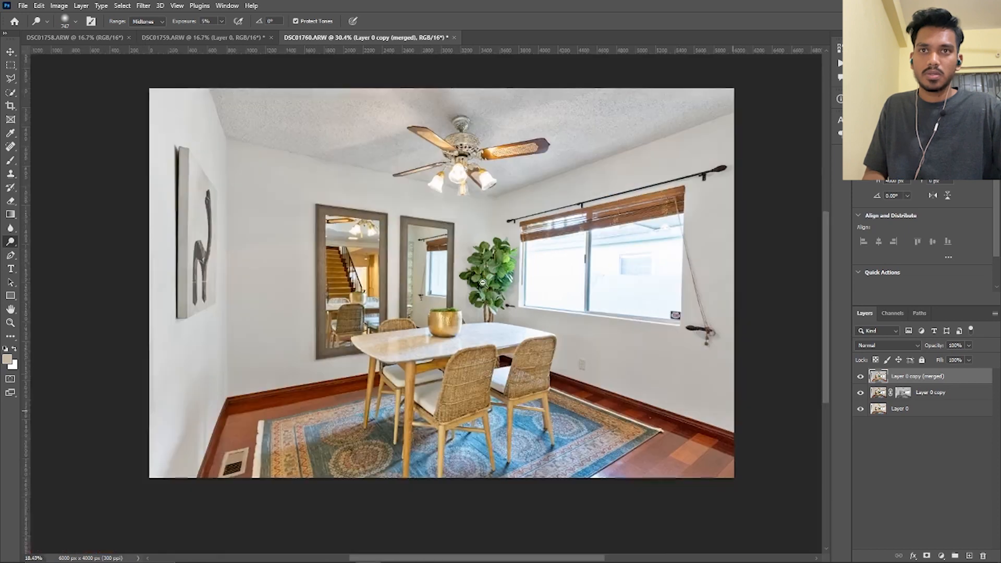
scroll(593, 437, up, 8)
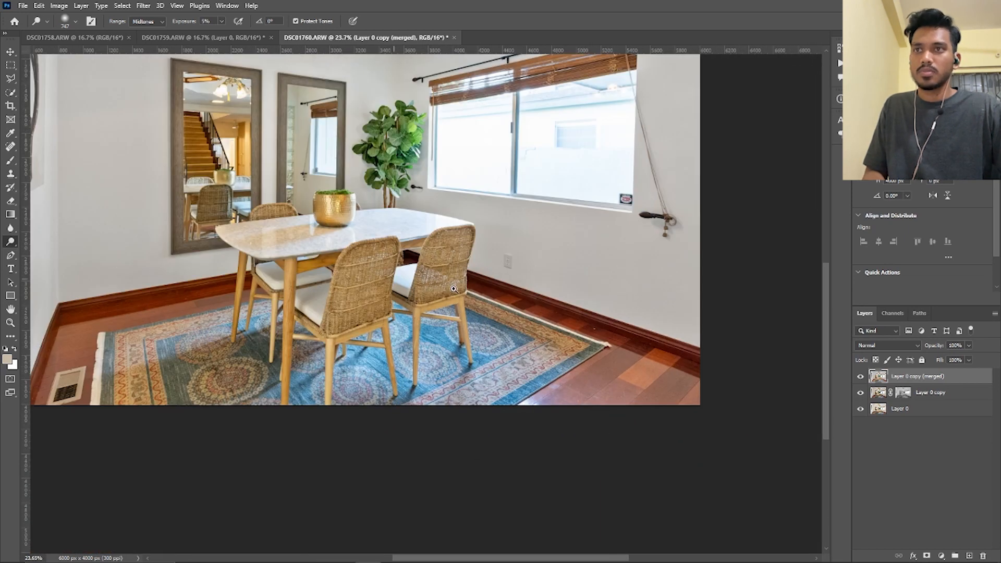
scroll(453, 288, down, 2)
Use Quick Selection to select the wood floor beside the rug's right corner and the baseboard along the window wall
click(11, 79)
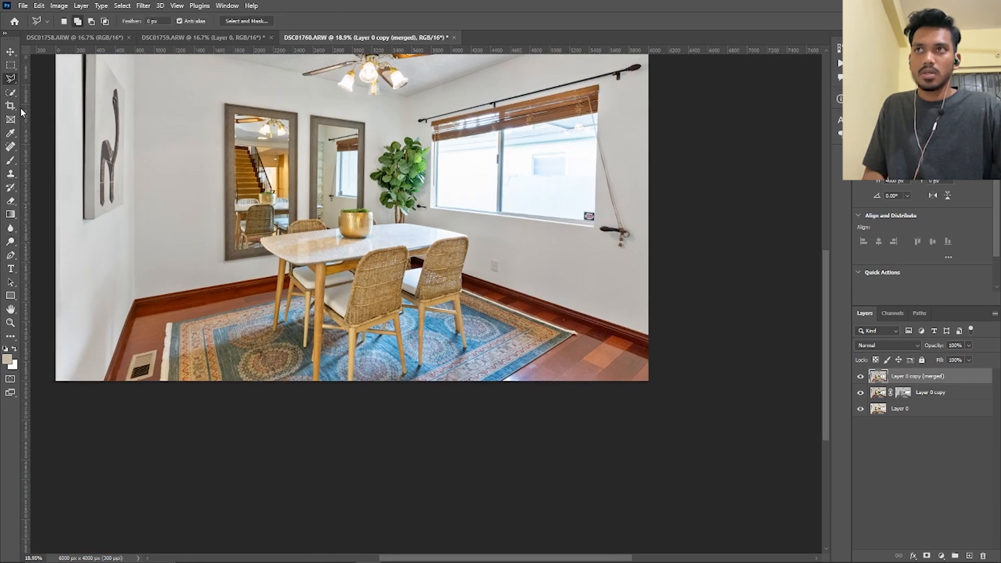
click(10, 93)
scroll(505, 396, up, 6)
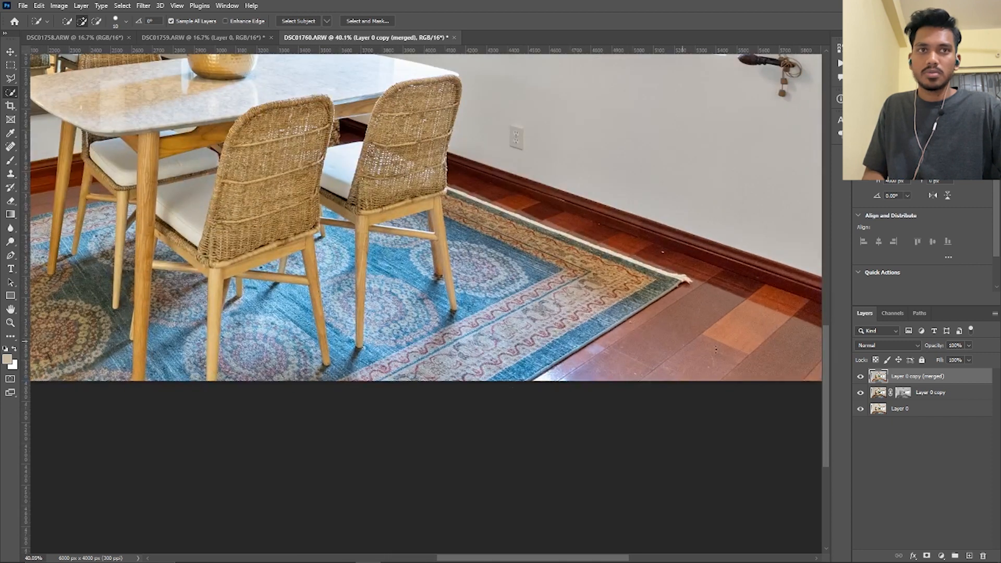
mouse_move(716, 349)
mouse_down()
mouse_move(715, 327)
mouse_move(591, 373)
mouse_move(722, 329)
mouse_up()
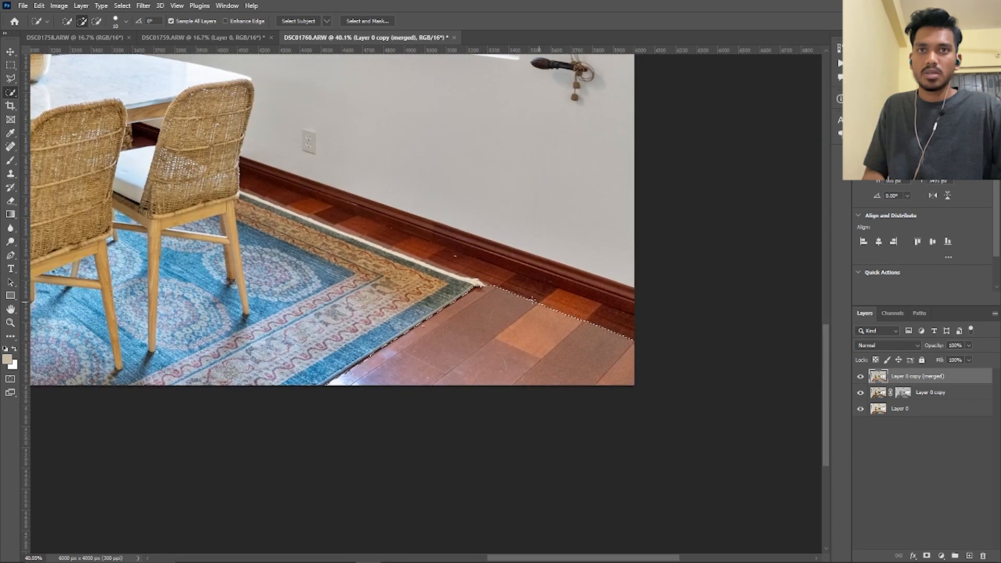
Sample the reddish-brown wood of the floor for the Brush and set the brush's blending mode to Color
click(17, 160)
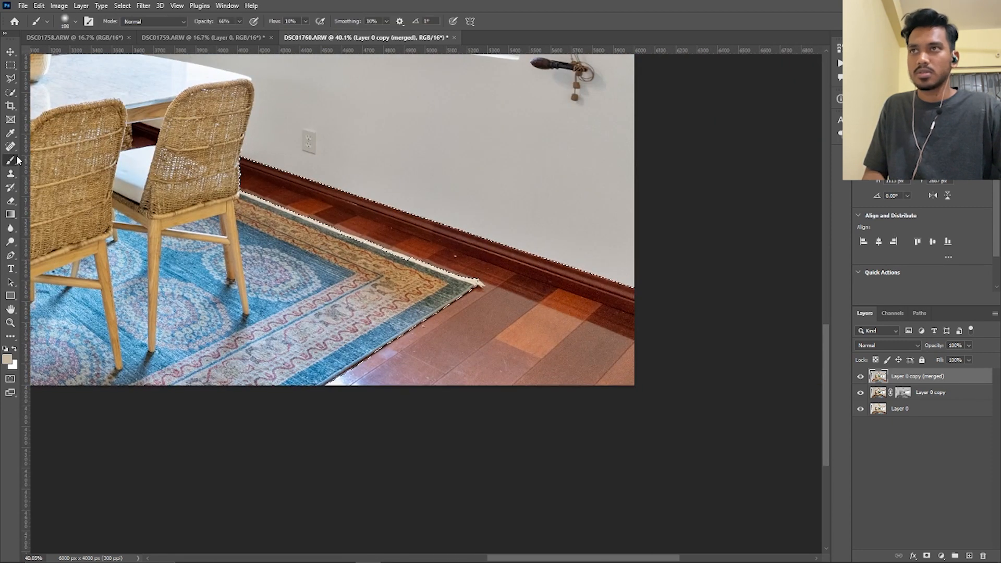
alt+click(514, 296)
alt+click(550, 294)
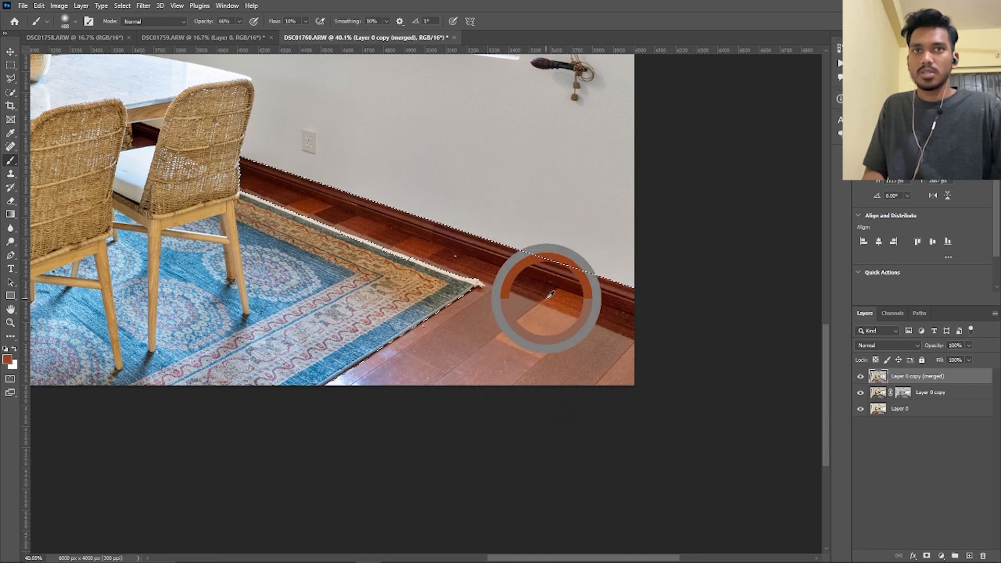
click(132, 24)
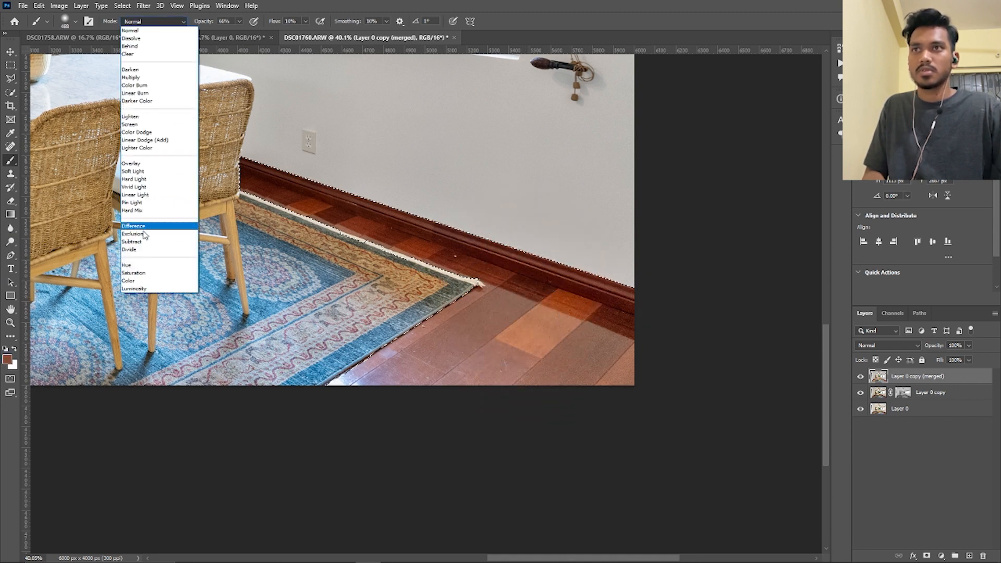
click(141, 286)
Tint the bluish glare on the floor beside the rug using a large brush at 0% hardness, and deselect
drag(410, 370, 416, 370)
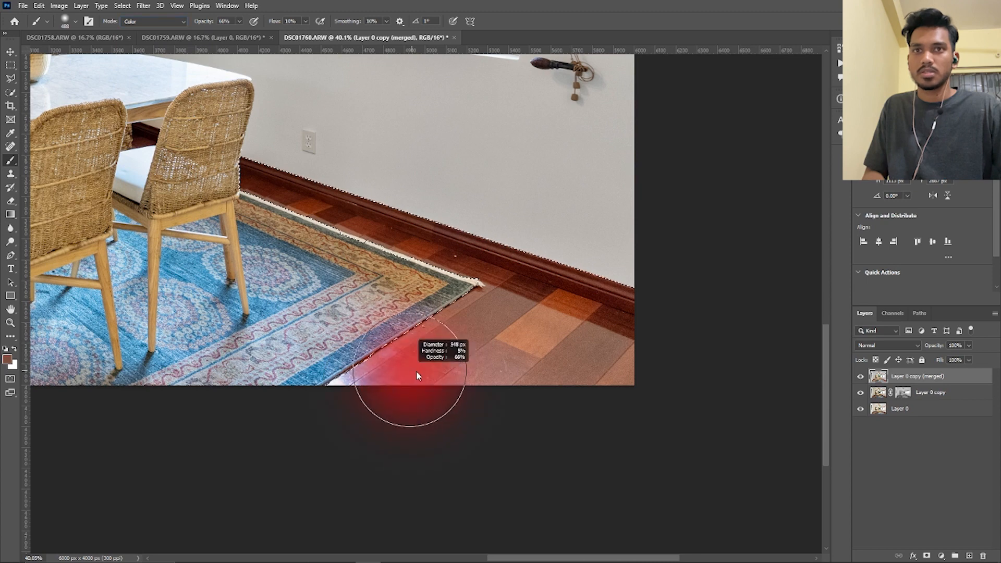
right_click(412, 371)
click(523, 364)
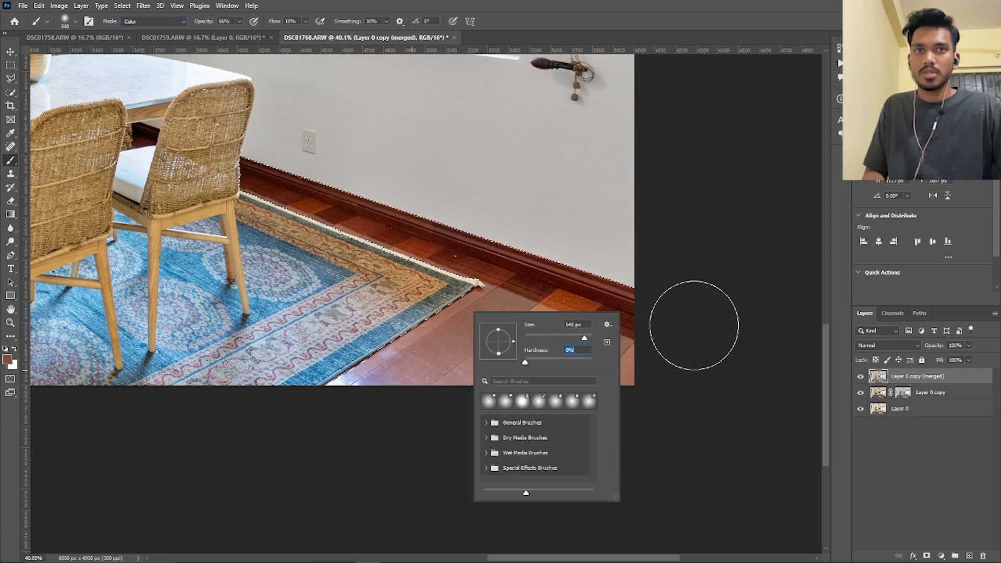
click(693, 325)
mouse_move(394, 363)
mouse_down()
mouse_move(407, 363)
mouse_move(268, 431)
mouse_move(436, 369)
mouse_move(337, 415)
mouse_move(317, 407)
mouse_up()
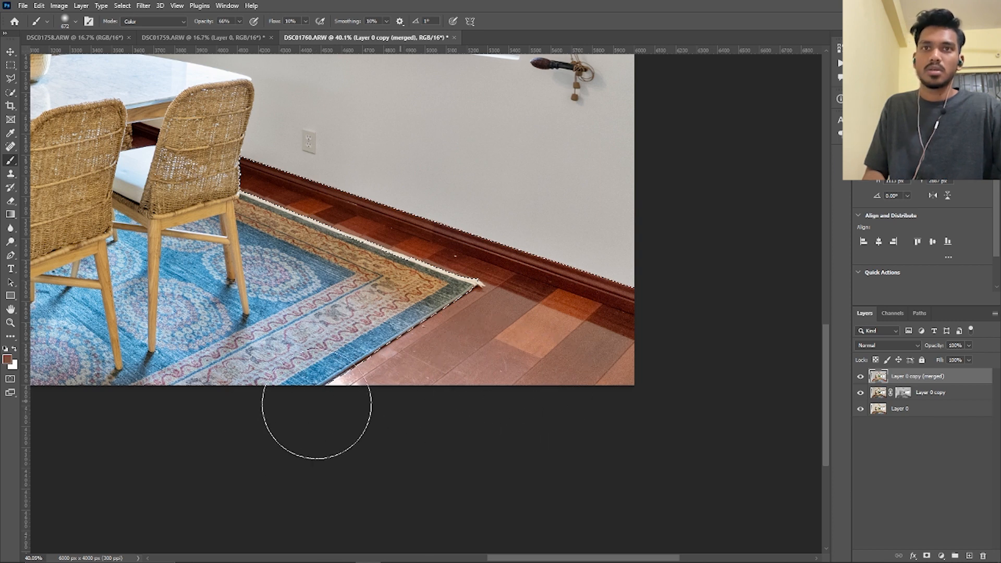
key(ctrl+d)
mouse_move(557, 385)
mouse_down()
mouse_move(502, 380)
mouse_move(524, 380)
mouse_up()
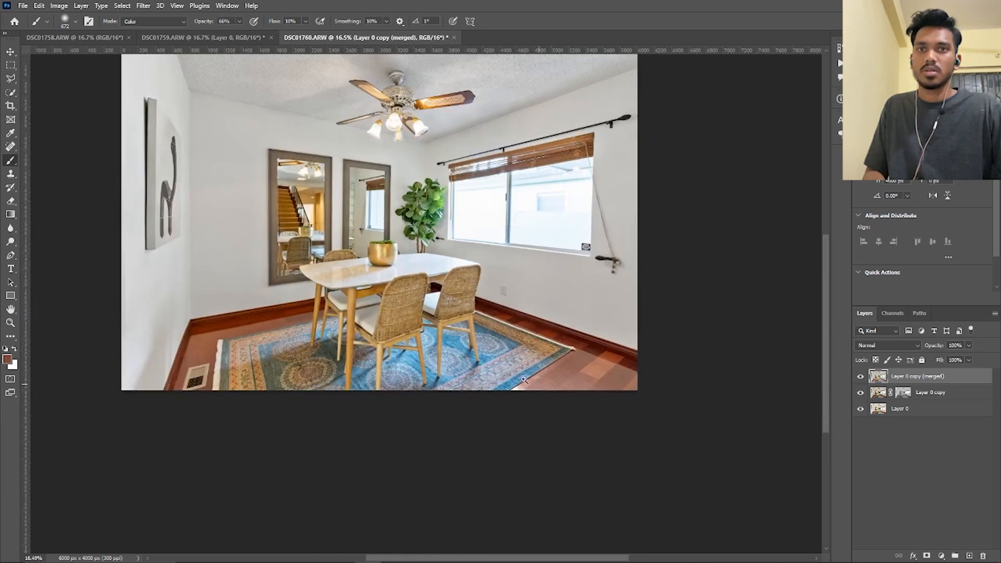
Select the patterned rug beneath the dining table with Quick Selection
click(10, 53)
drag(452, 400, 451, 377)
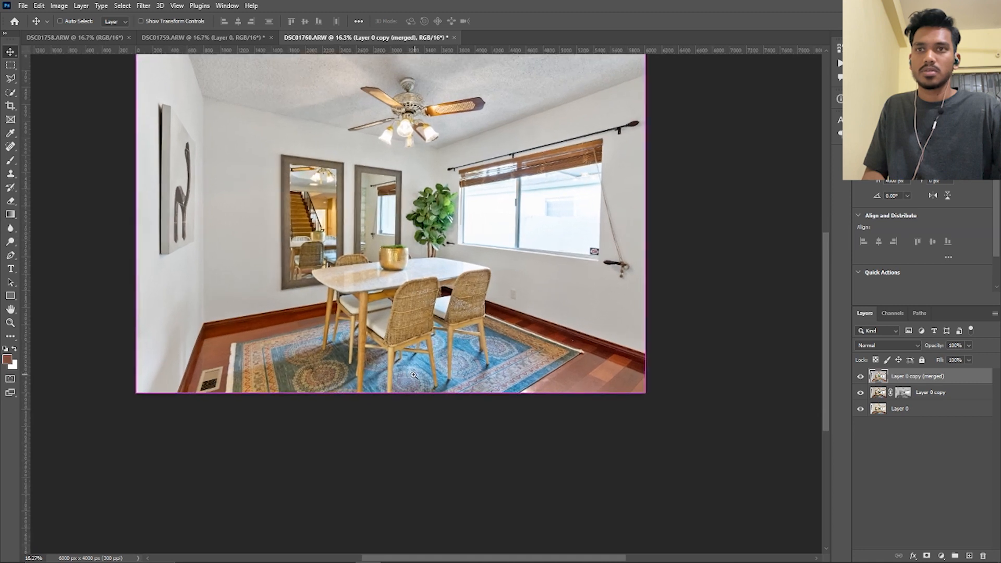
click(9, 92)
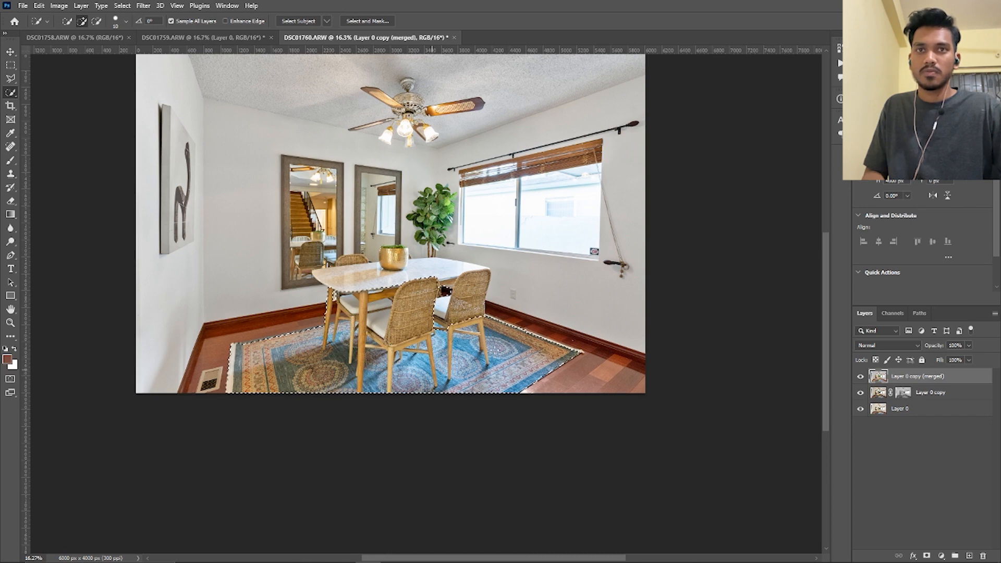
drag(495, 348, 493, 348)
scroll(315, 361, up, 2)
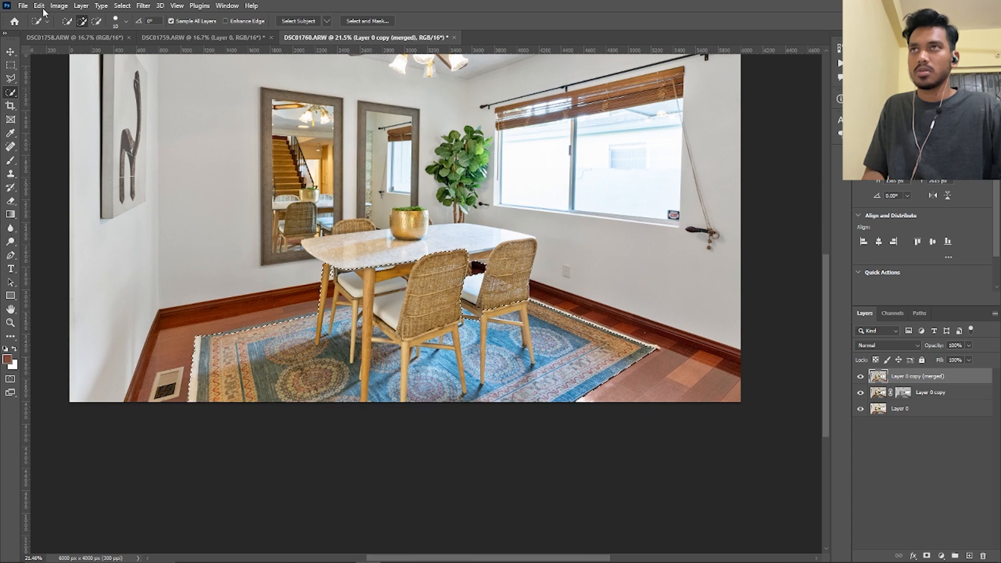
Reduce the rug's color cast with Replace Color at fuzziness 110 and saturation -42, and deselect
click(59, 6)
mouse_move(84, 32)
click(203, 251)
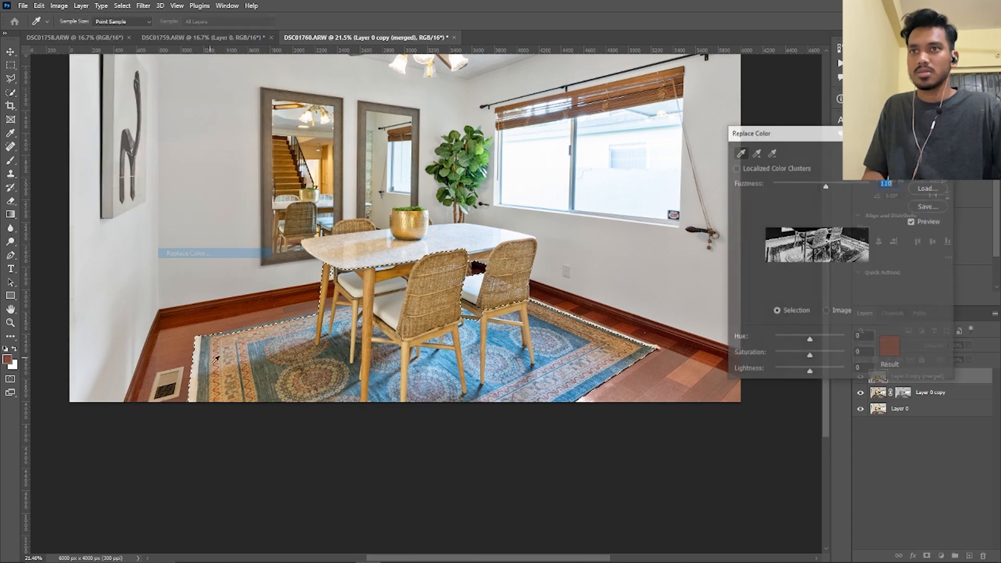
click(202, 370)
drag(810, 356, 795, 354)
click(929, 151)
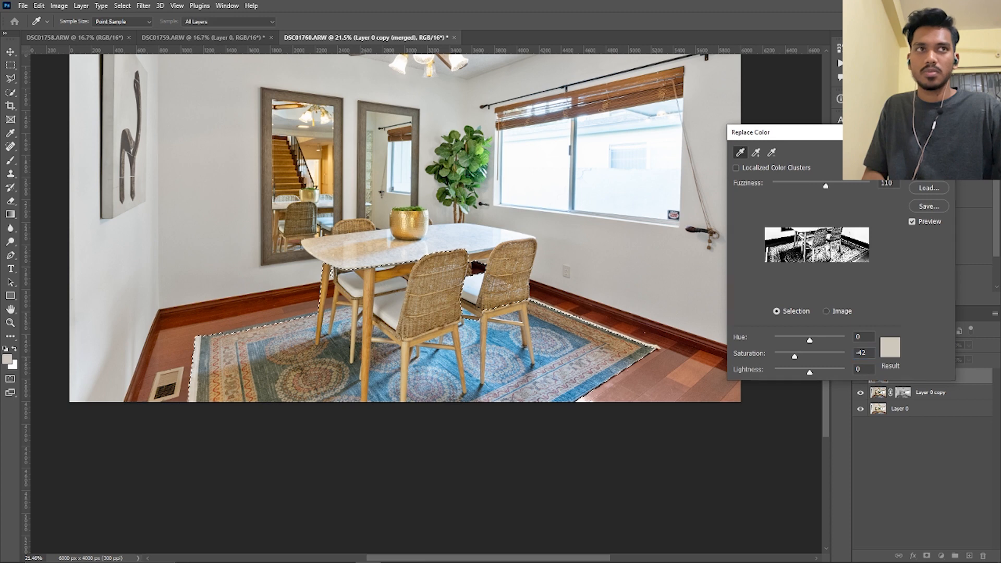
key(ctrl+d)
Select the marble tabletop to the right of the gold pot with Quick Selection
drag(526, 349, 542, 319)
drag(585, 272, 492, 327)
drag(358, 372, 399, 365)
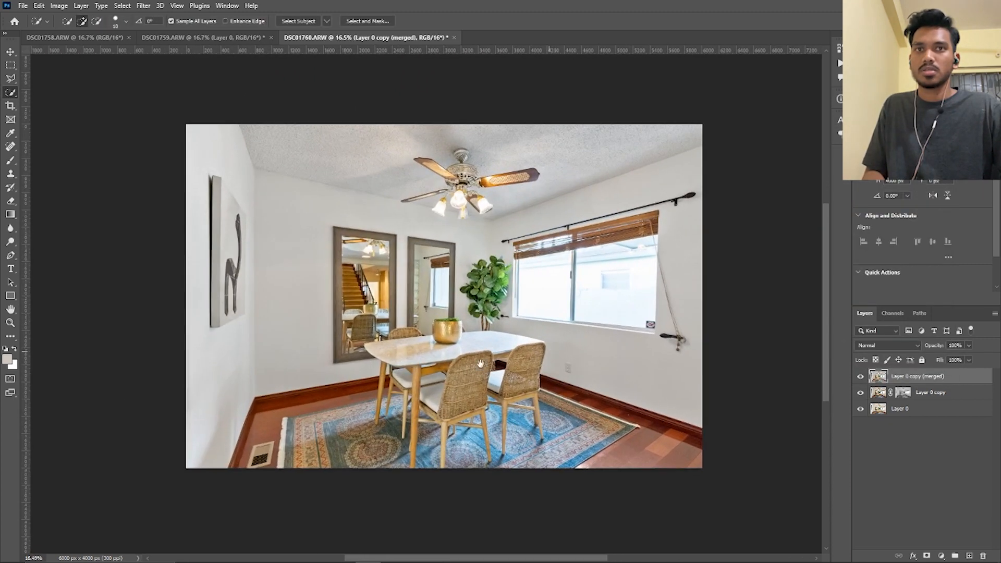
drag(556, 346, 458, 365)
drag(386, 365, 424, 362)
mouse_move(424, 361)
mouse_down()
mouse_move(355, 369)
mouse_move(424, 359)
mouse_up()
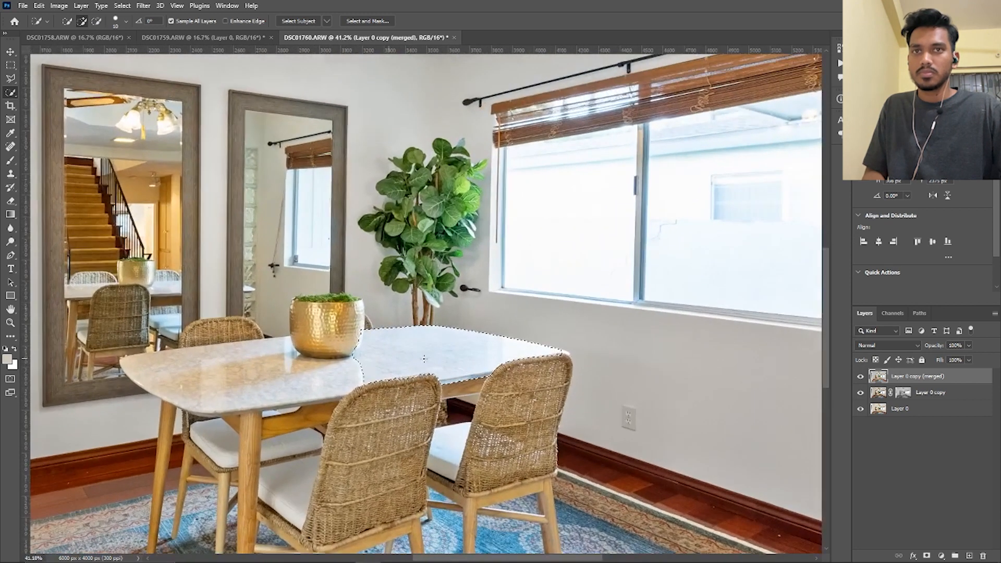
Sample the warm marble tone and paint it over the tabletop's bluish reflection in Color mode, and deselect
click(10, 160)
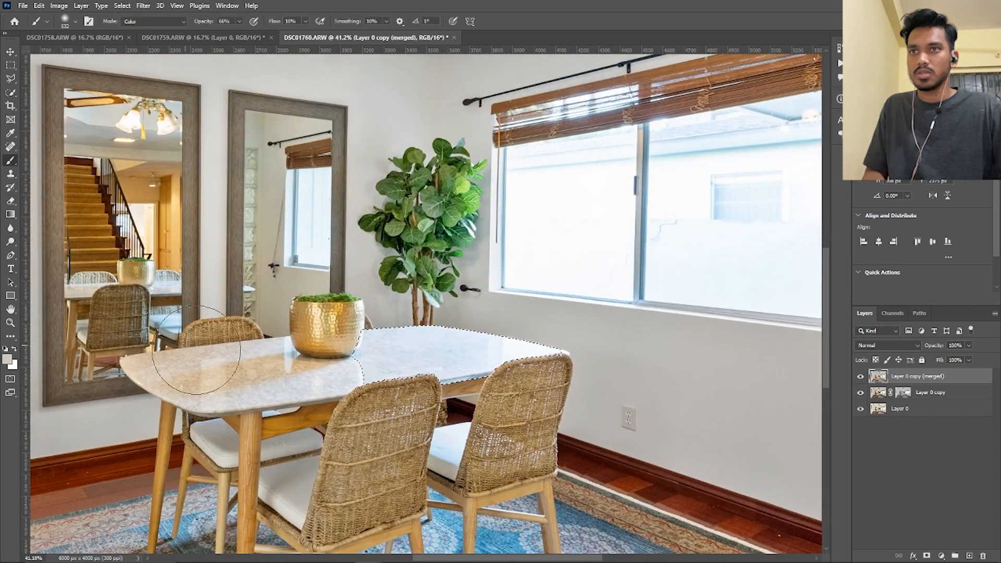
alt+click(248, 369)
mouse_move(580, 376)
mouse_down()
mouse_move(516, 368)
mouse_move(560, 357)
mouse_up()
key(ctrl+h)
mouse_move(497, 341)
mouse_down()
mouse_move(386, 344)
mouse_move(480, 347)
mouse_up()
key(ctrl+d)
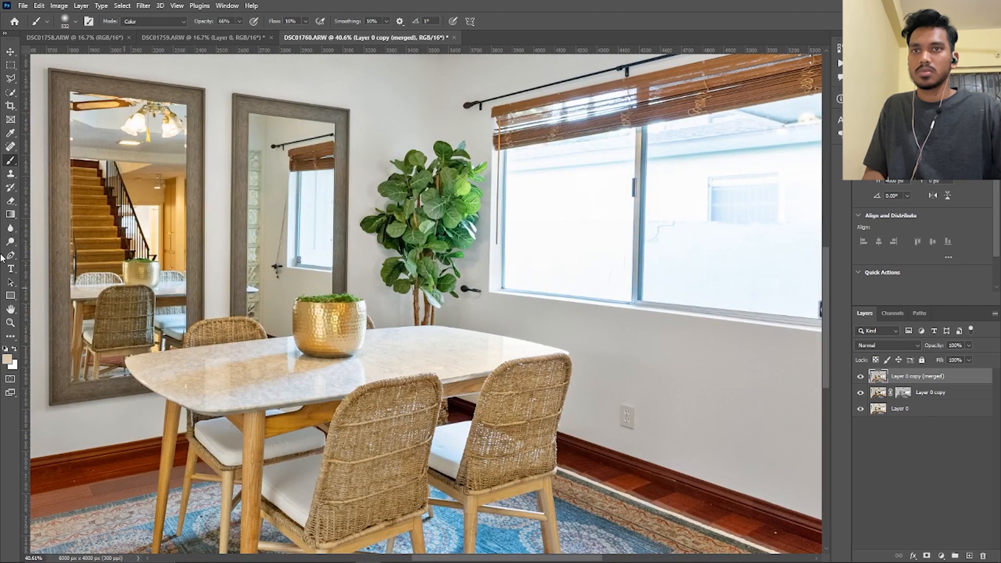
click(12, 93)
key(ctrl+shift+d)
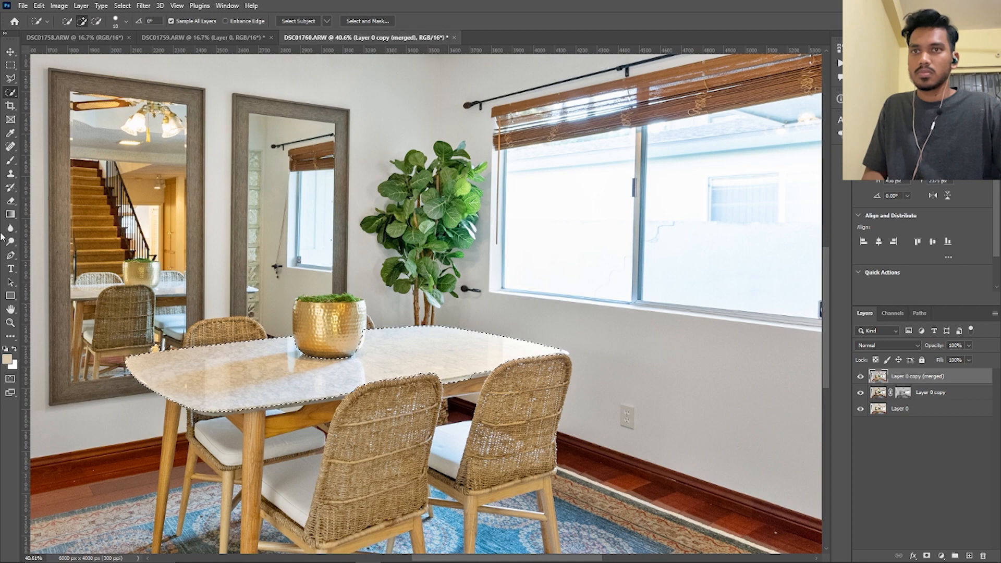
click(11, 161)
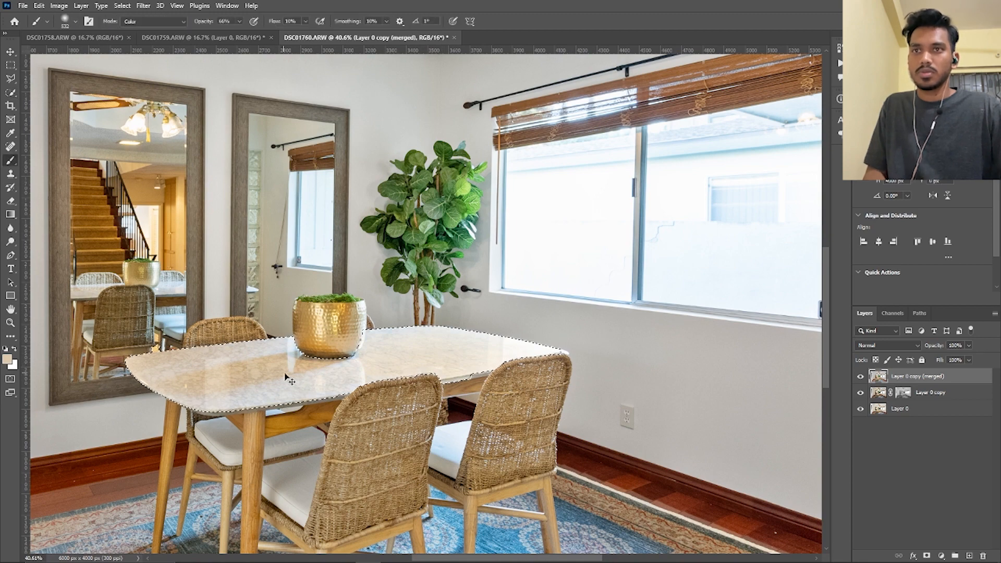
key(ctrl+0)
Unlock the Background layer of DSC01758.ARW and bring the dark exposure into DSC01760.ARW as the topmost layer
click(10, 53)
scroll(335, 202, down, 1)
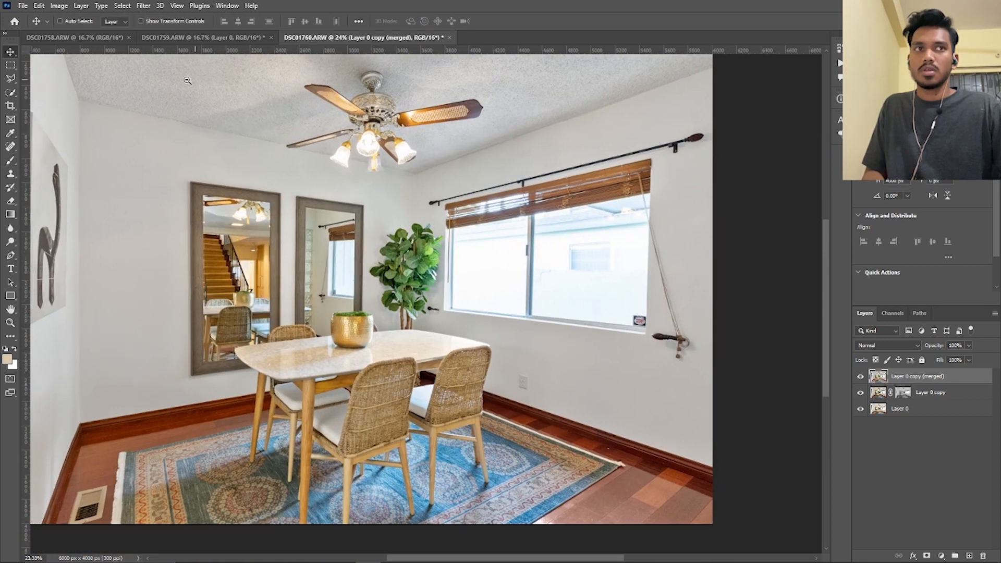
click(107, 39)
scroll(532, 316, down, 1)
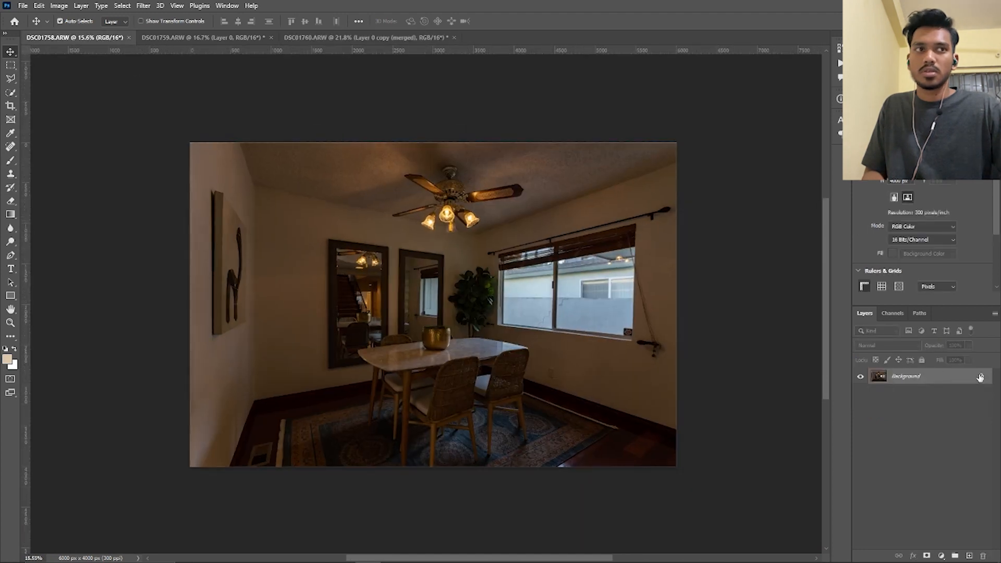
click(981, 376)
drag(422, 285, 443, 274)
scroll(507, 297, down, 3)
drag(589, 240, 652, 264)
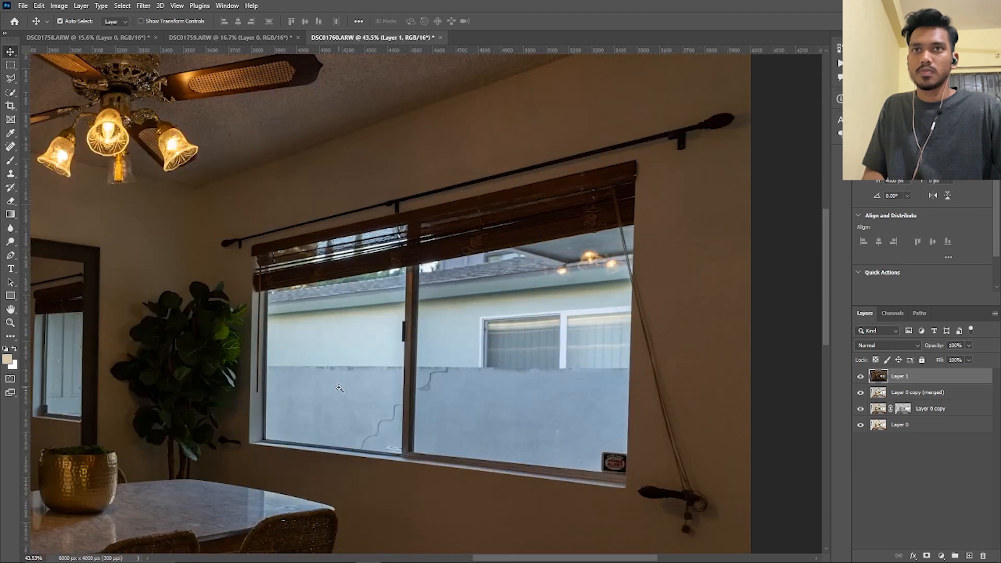
Outline the window's left glass pane on Layer 1 with the Polygonal Lasso, following the blind's lower edge and the frame
drag(341, 388, 300, 320)
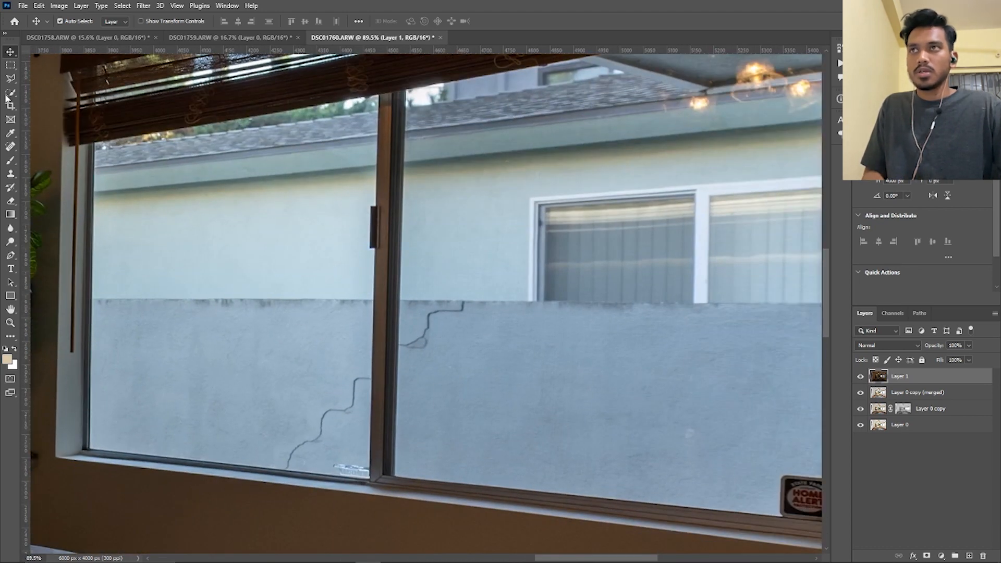
click(10, 81)
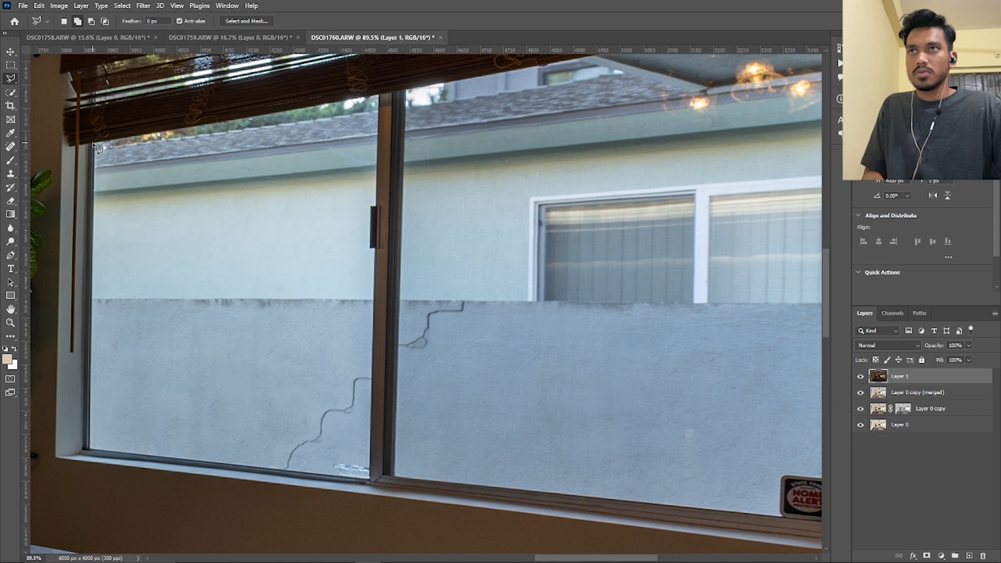
click(95, 144)
click(377, 95)
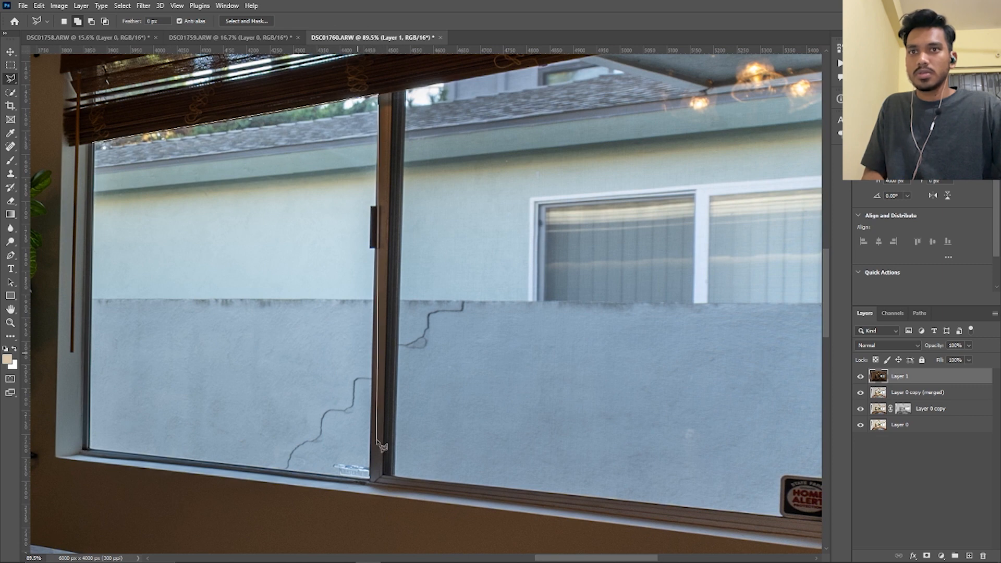
click(369, 477)
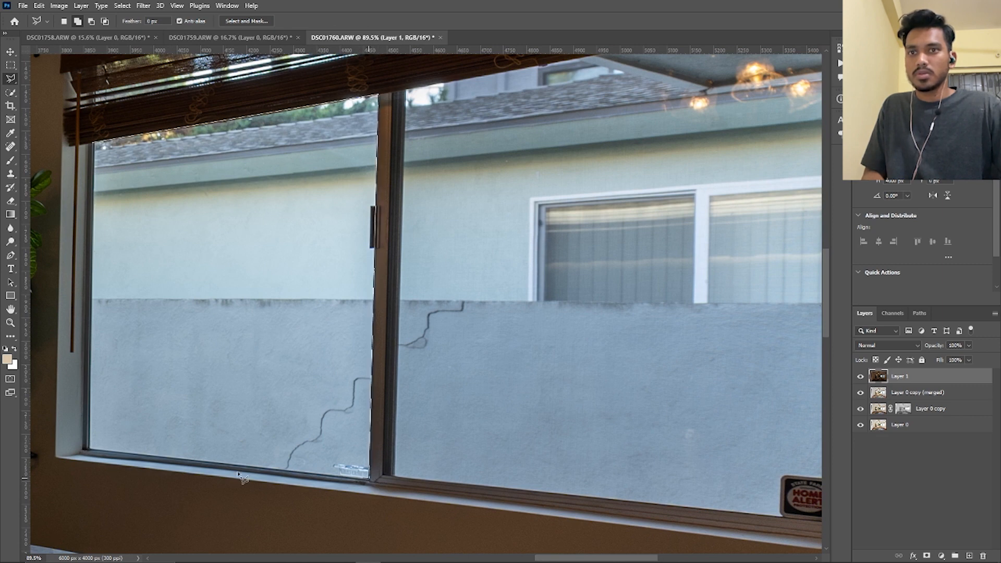
double_click(88, 448)
Add the window's right glass pane to the selection with the Polygonal Lasso, tracing from the blind's lower edge around the frame
drag(517, 226, 384, 305)
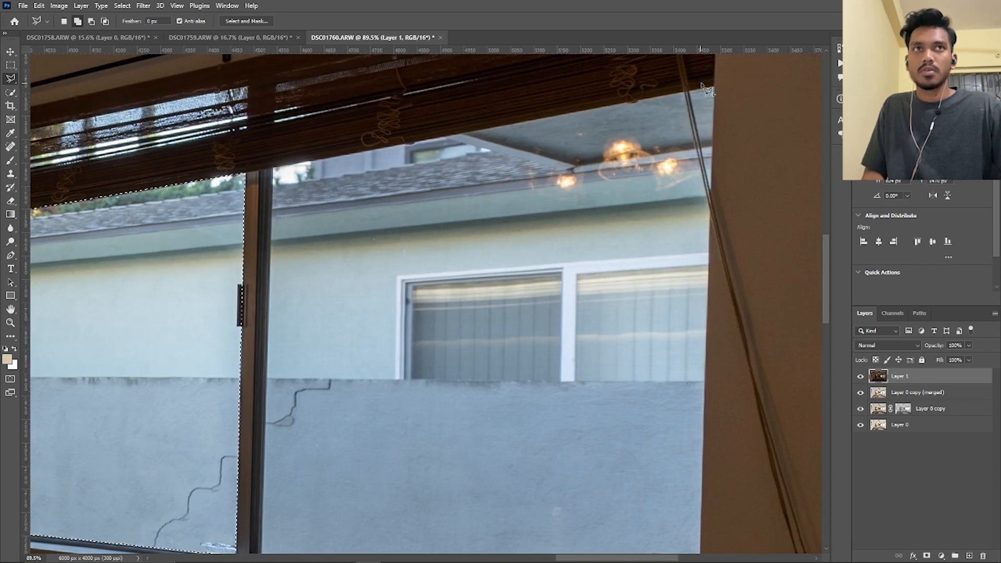
click(272, 170)
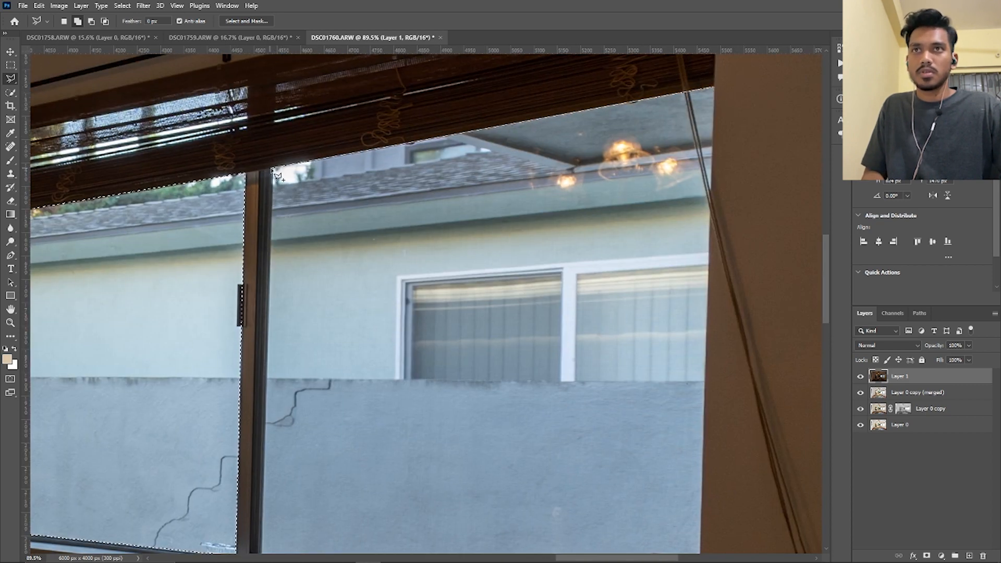
drag(295, 354, 276, 179)
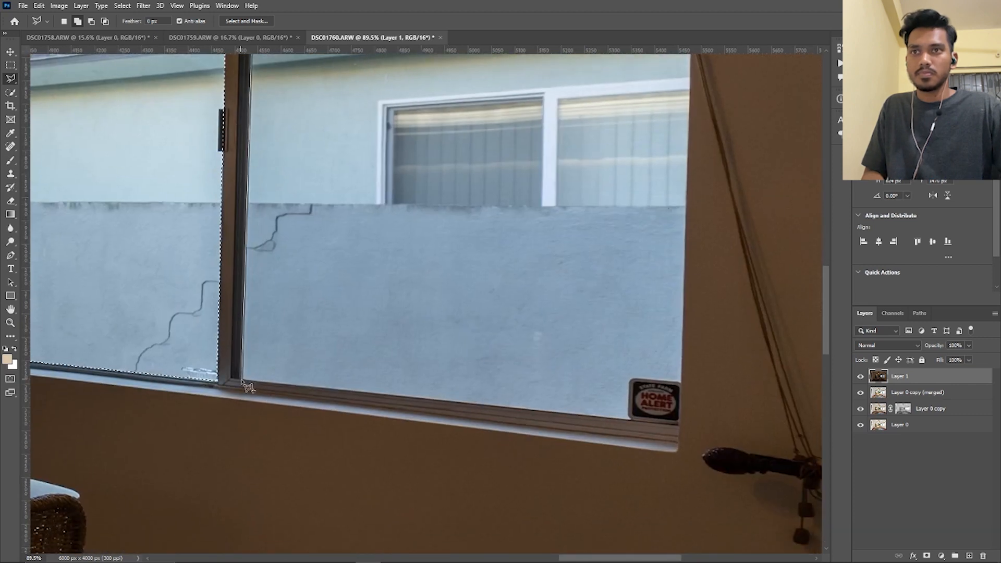
click(241, 381)
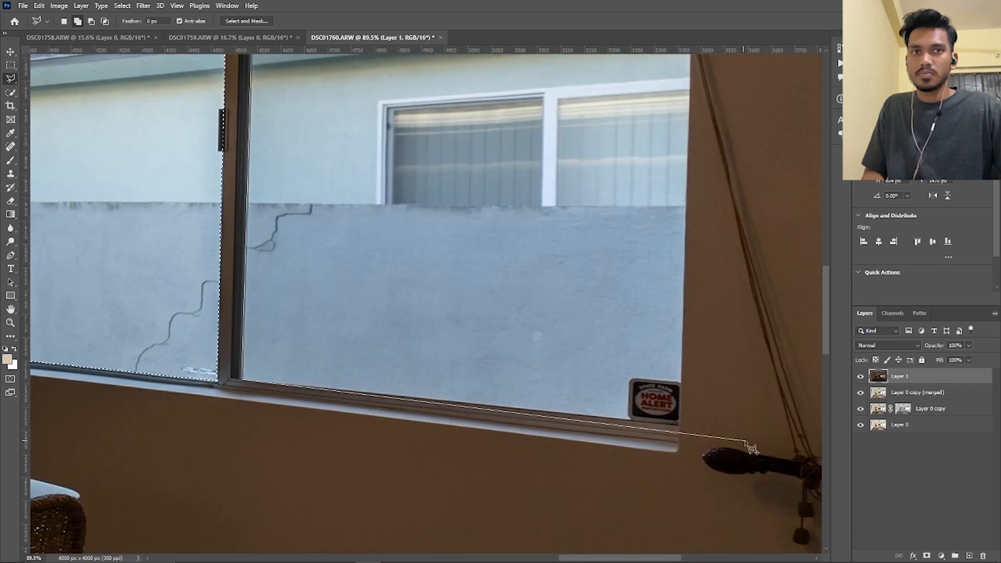
click(680, 422)
drag(701, 86, 675, 260)
click(670, 87)
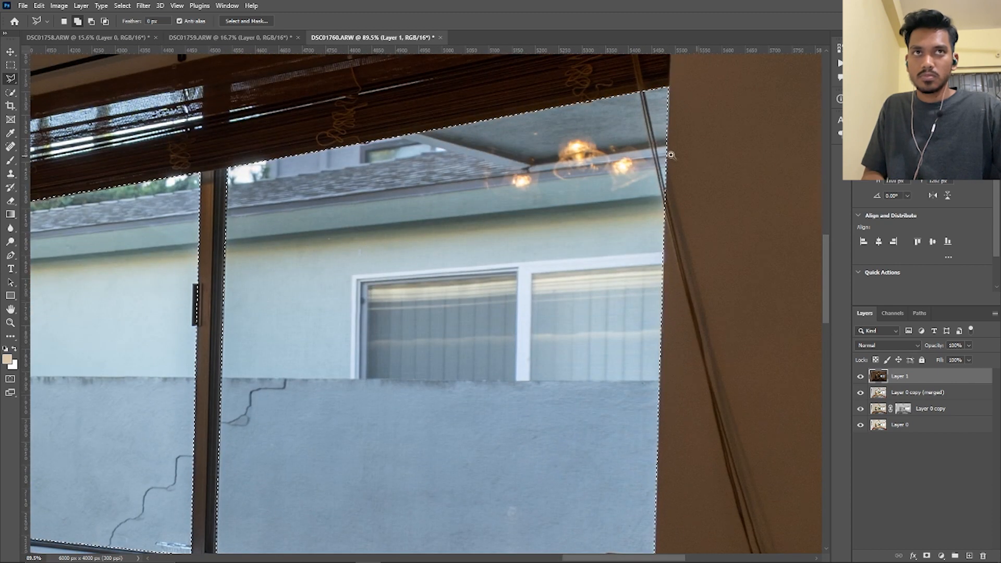
Feather the window selection by 1 pixel and add it as a layer mask on Layer 1
key(ctrl+0)
key(shift+F6)
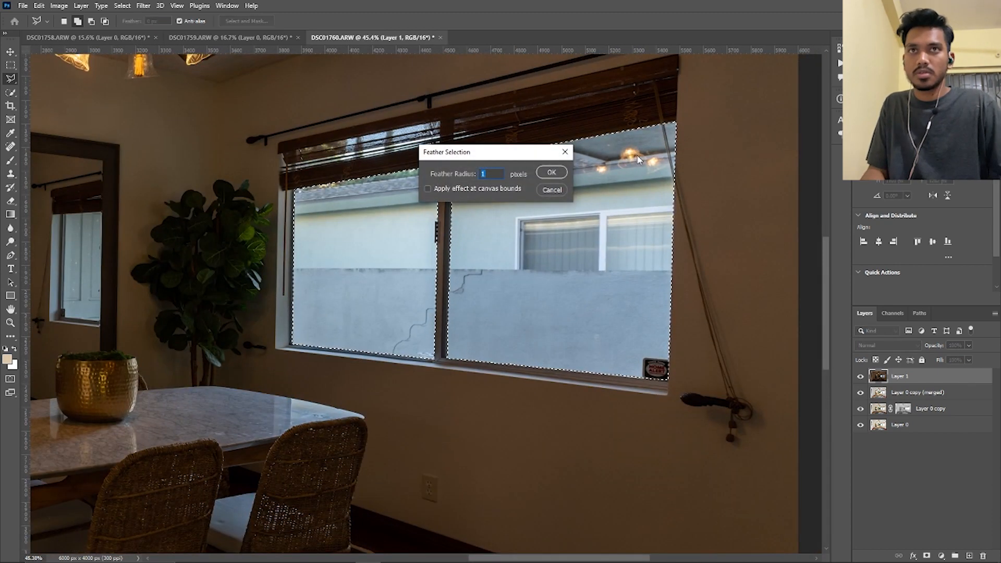
key(Return)
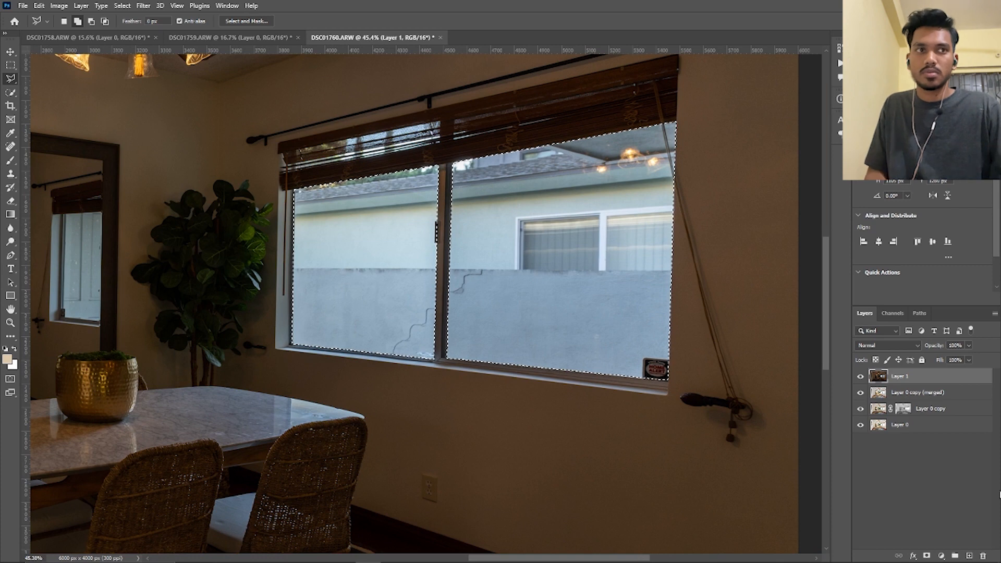
click(927, 556)
drag(462, 311, 499, 306)
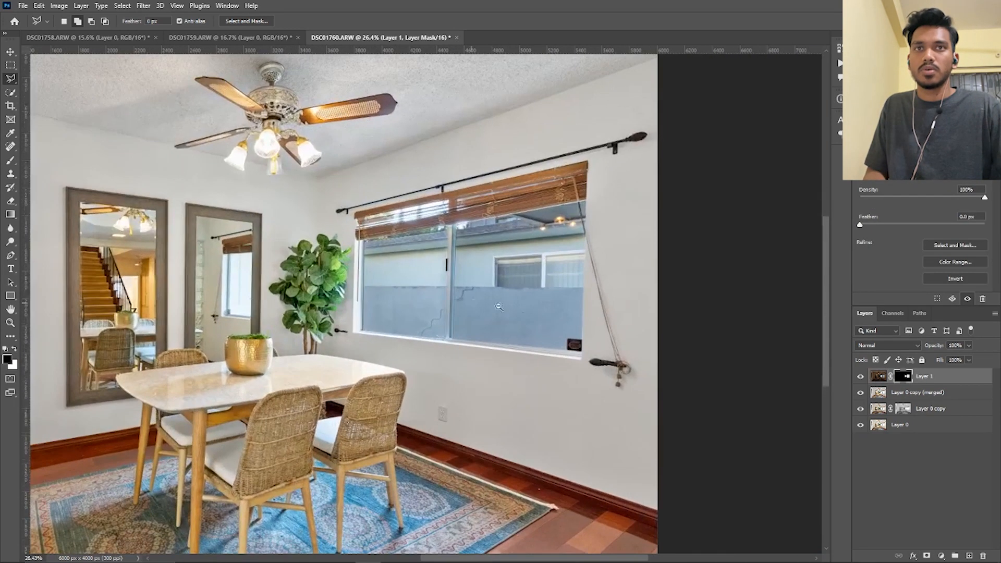
Compare the window with and without Layer 1, examining the mask edges along the blind and pull cord
click(860, 376)
click(860, 377)
click(860, 376)
click(860, 376)
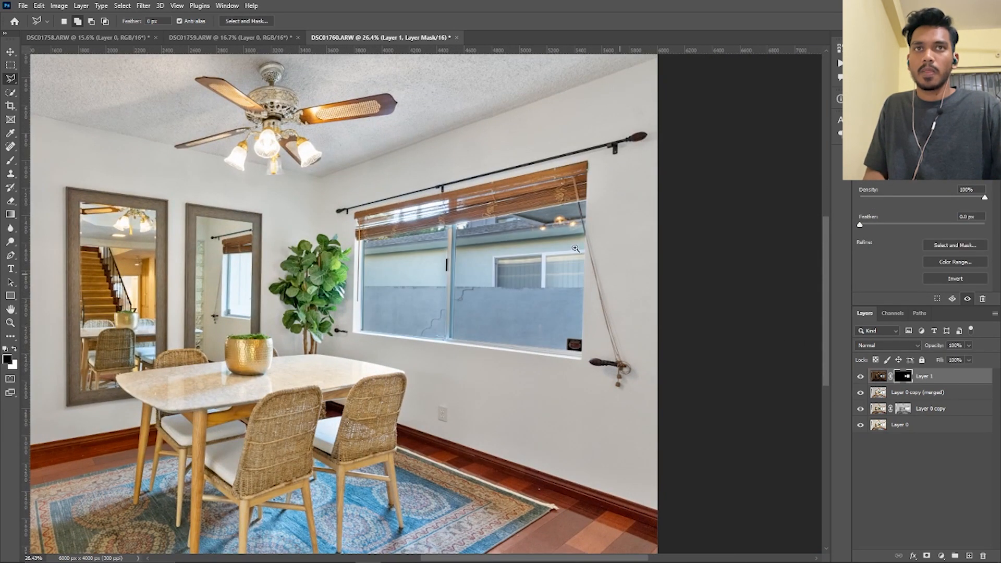
drag(537, 202, 568, 198)
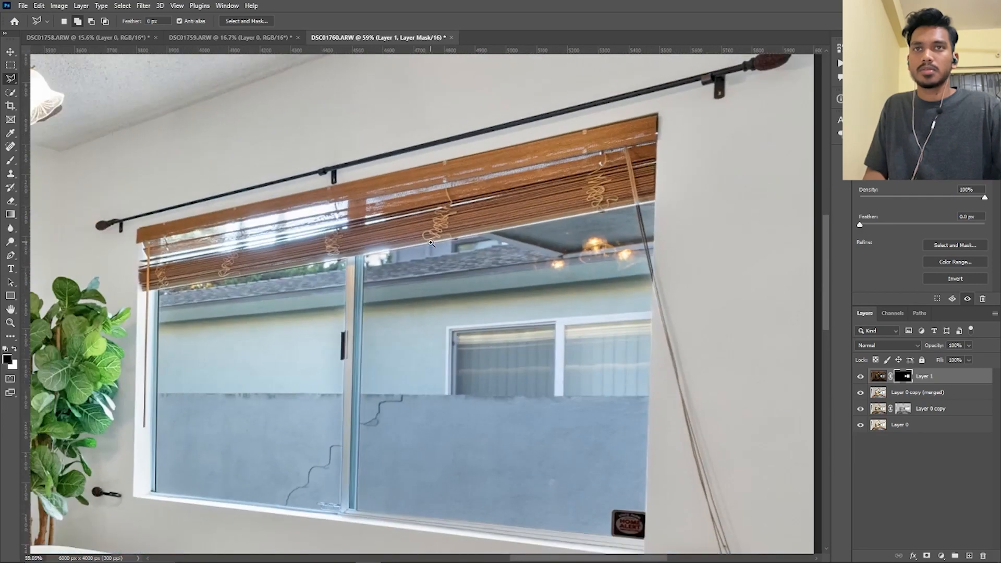
mouse_move(430, 242)
mouse_down()
mouse_move(555, 292)
mouse_move(501, 271)
mouse_up()
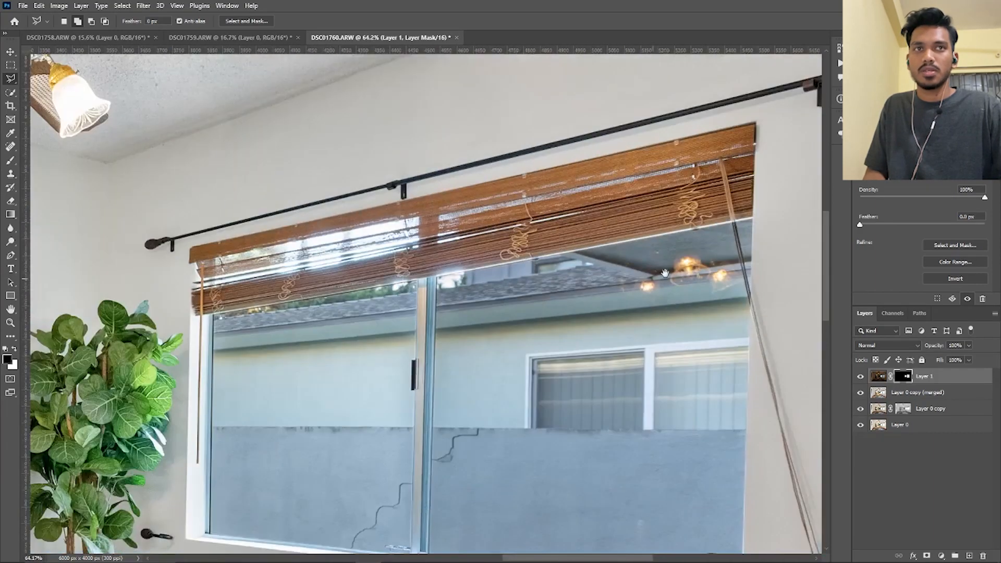
drag(747, 201, 697, 264)
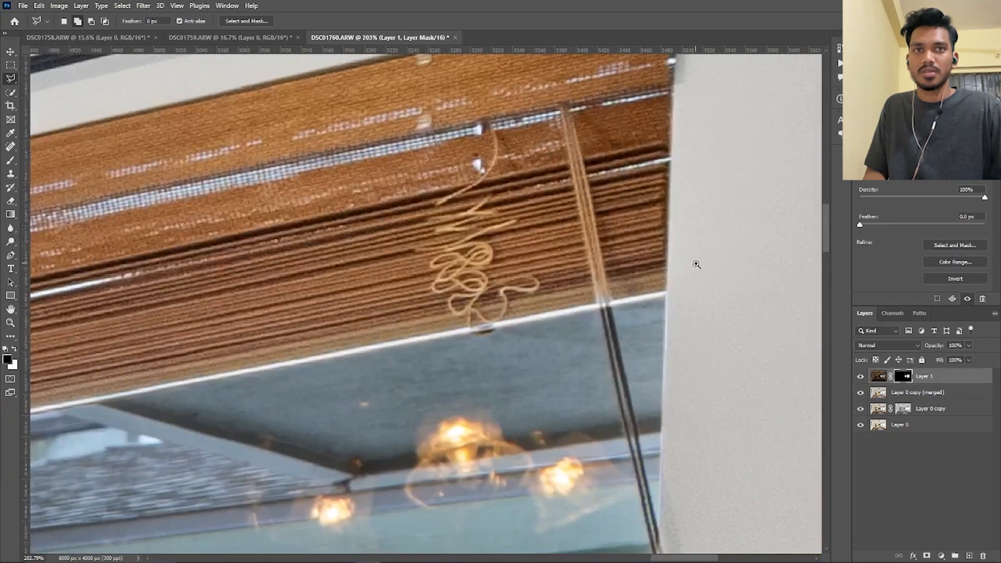
click(860, 378)
click(861, 378)
drag(582, 349, 513, 352)
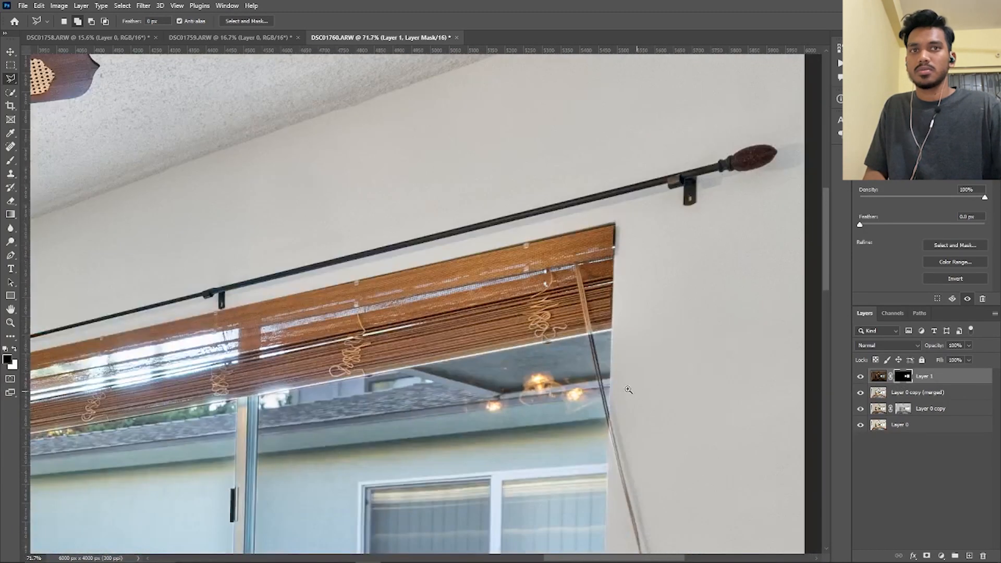
Select the dark stretch of the blind's pull cord over the right pane, fill it with black on Layer 1's mask, and deselect
mouse_move(629, 390)
mouse_down()
mouse_move(607, 394)
mouse_move(644, 443)
mouse_up()
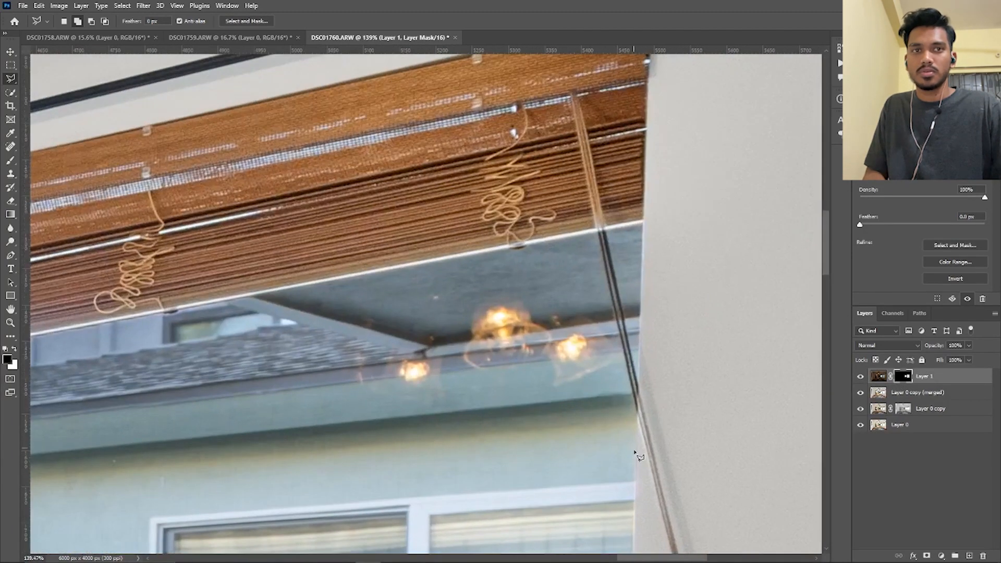
click(636, 411)
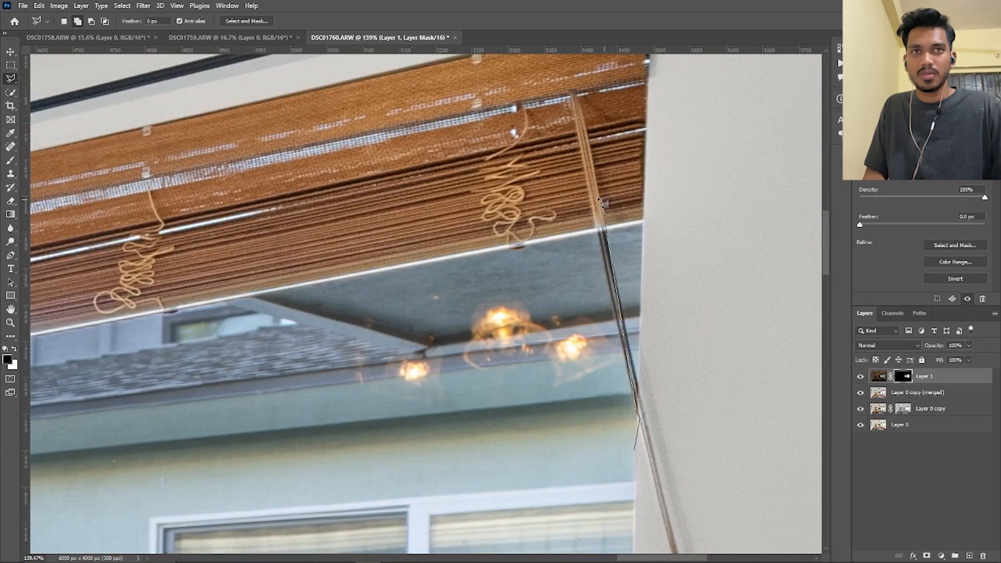
double_click(607, 228)
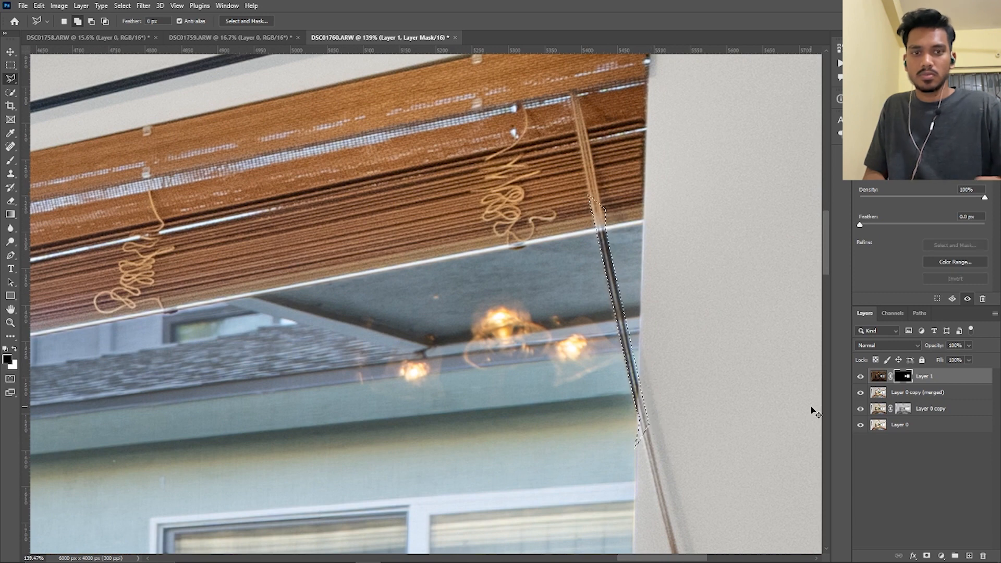
key(ctrl+BackSpace)
key(ctrl+z)
key(alt+BackSpace)
key(ctrl+d)
drag(595, 346, 453, 388)
Open Layer 1's image in the Camera Raw Filter and shift its white balance to temperature +13 and tint +21
click(11, 52)
scroll(500, 313, down, 4)
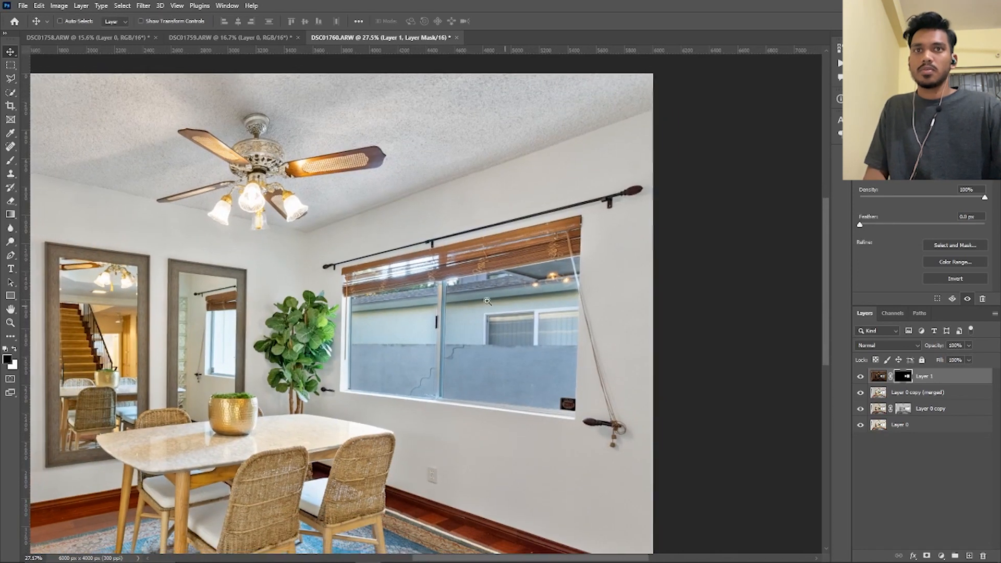
scroll(535, 359, down, 5)
scroll(534, 360, up, 3)
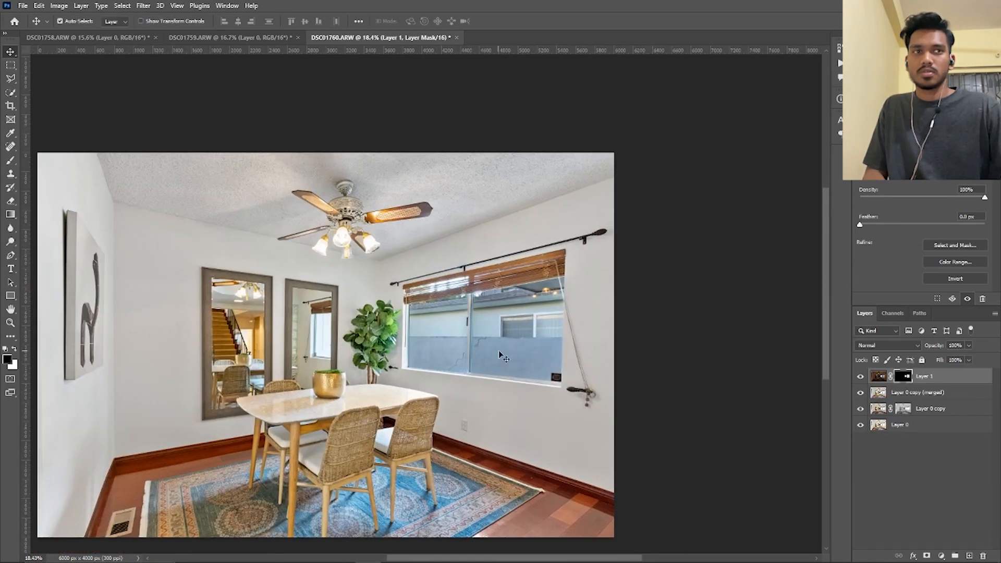
click(878, 376)
click(143, 5)
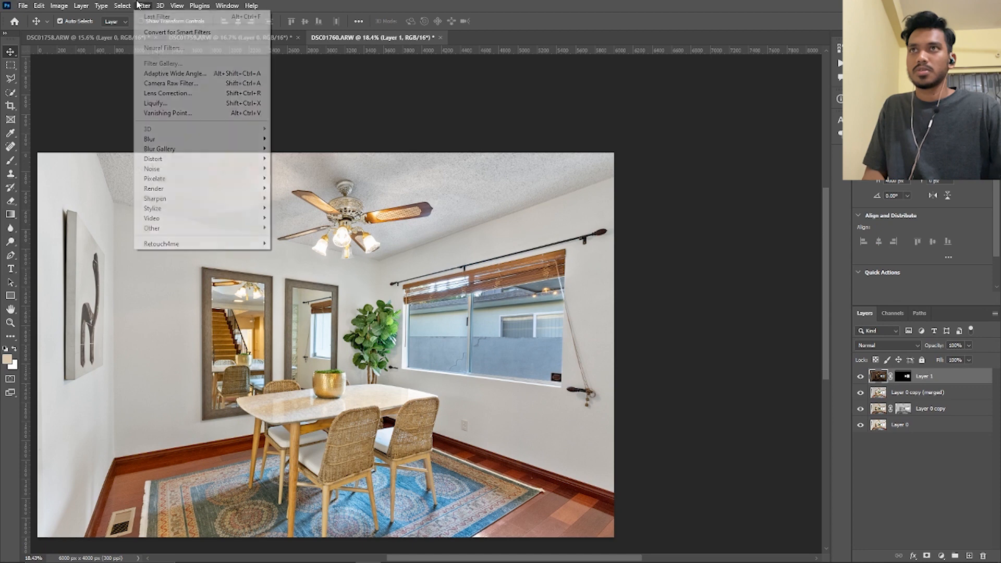
click(173, 84)
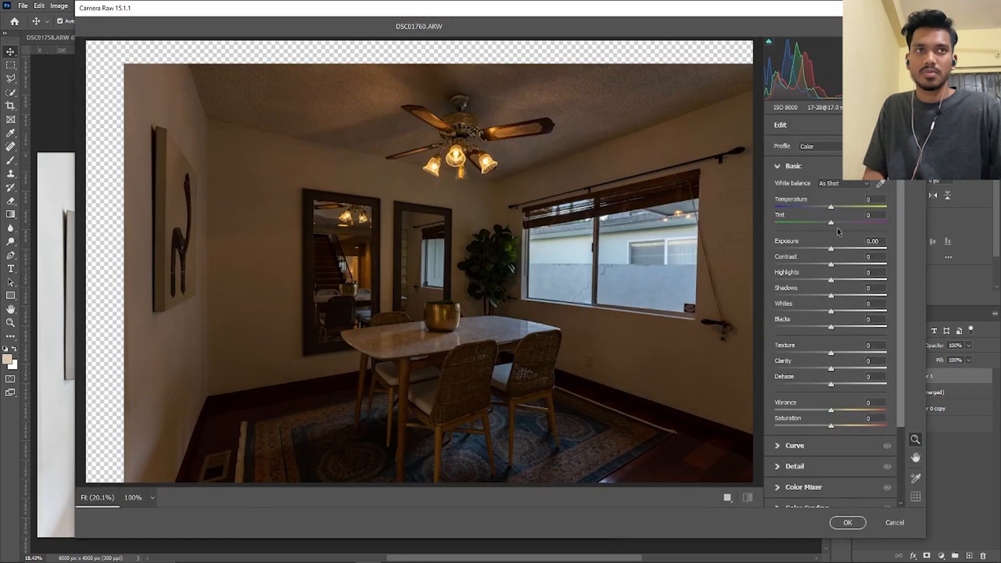
click(839, 207)
click(840, 221)
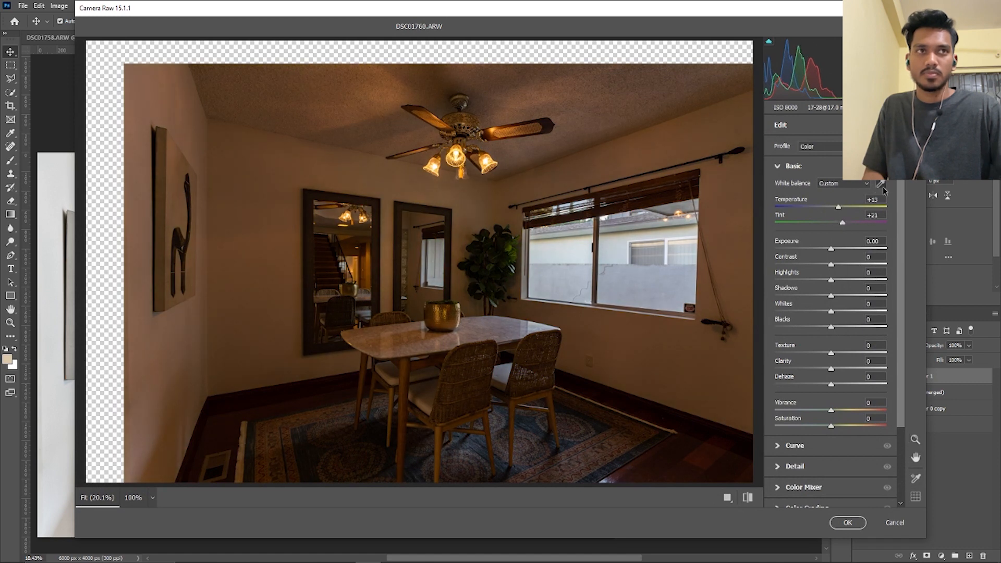
Sample a neutral white balance from the neighbouring house's white window frame, set the temperature to +21, and apply the filter
click(717, 269)
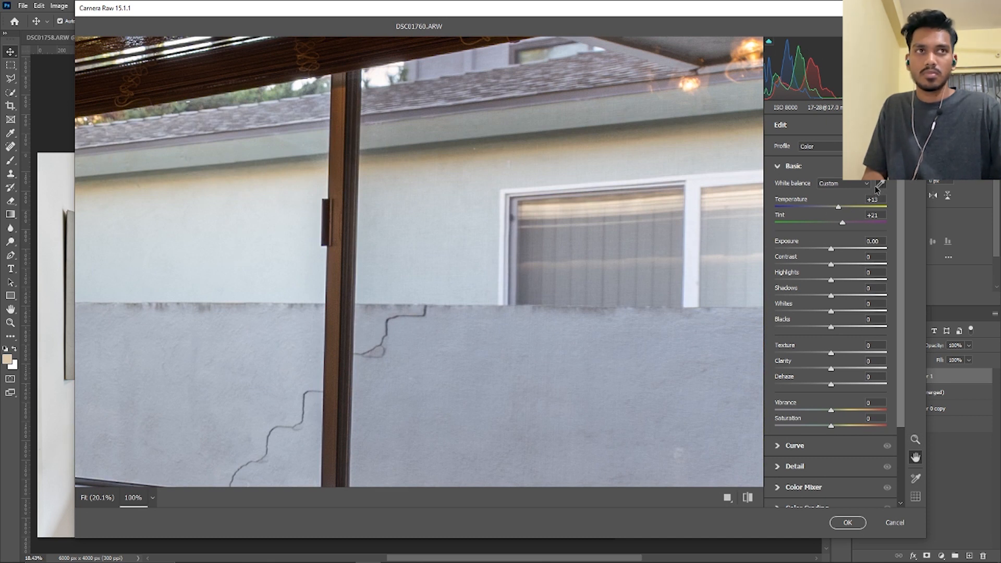
key(z)
scroll(725, 315, down, 2)
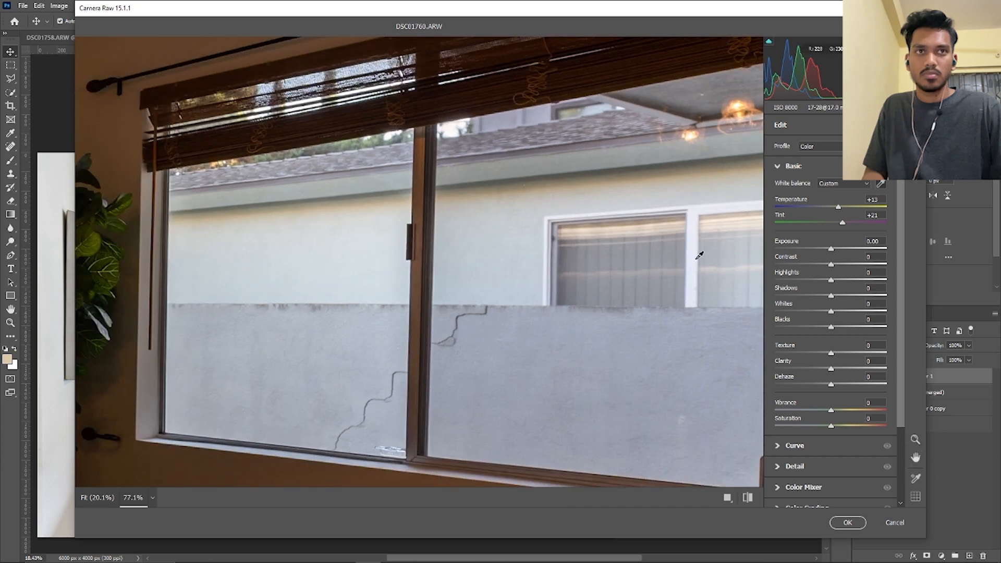
click(697, 255)
click(689, 268)
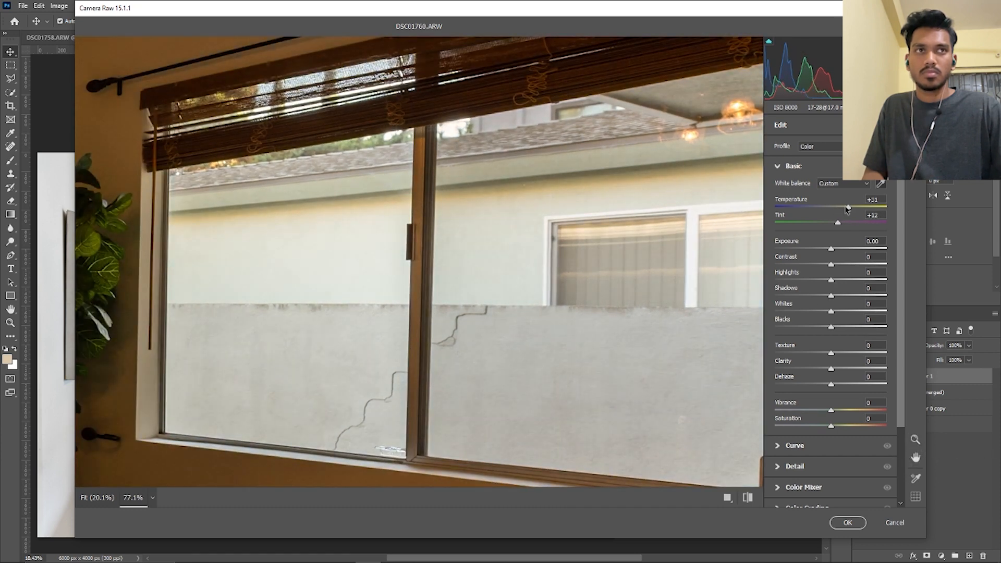
drag(845, 210, 842, 210)
scroll(584, 307, down, 3)
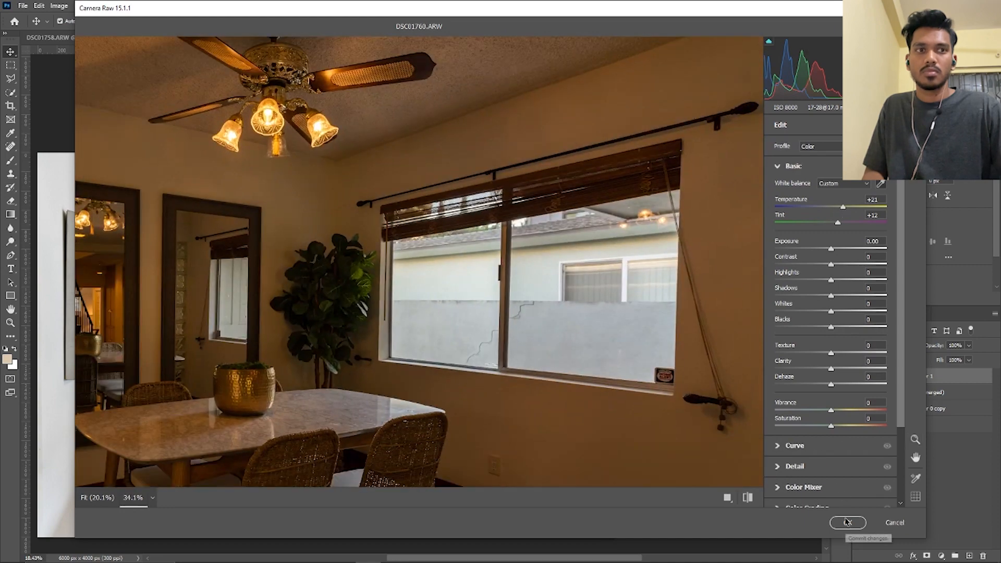
click(847, 523)
Compare the window view before and after the Camera Raw white balance correction
key(ctrl+z)
key(ctrl+shift+z)
drag(465, 367, 383, 334)
key(ctrl+z)
key(ctrl+shift+z)
mouse_move(387, 404)
mouse_down()
mouse_move(364, 402)
mouse_move(384, 400)
mouse_up()
Brighten the room's walls on Layer 0 copy (merged) with a large Dodge brush set to Midtones at 5% exposure
click(908, 393)
mouse_move(330, 383)
mouse_down()
mouse_move(350, 388)
mouse_move(346, 374)
mouse_up()
click(10, 241)
mouse_move(232, 376)
mouse_down()
mouse_move(215, 377)
mouse_move(233, 389)
mouse_move(195, 450)
mouse_up()
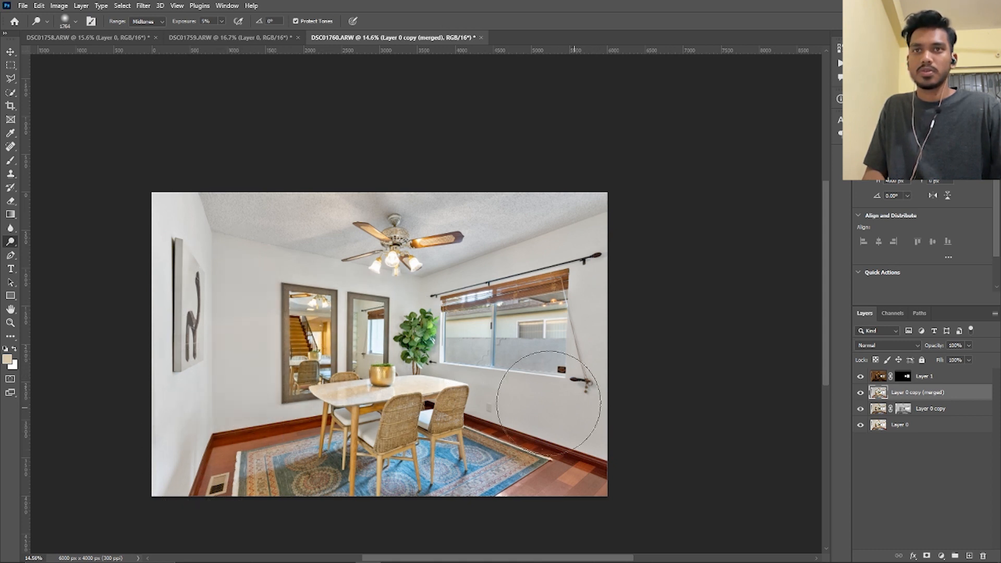
drag(465, 394, 462, 395)
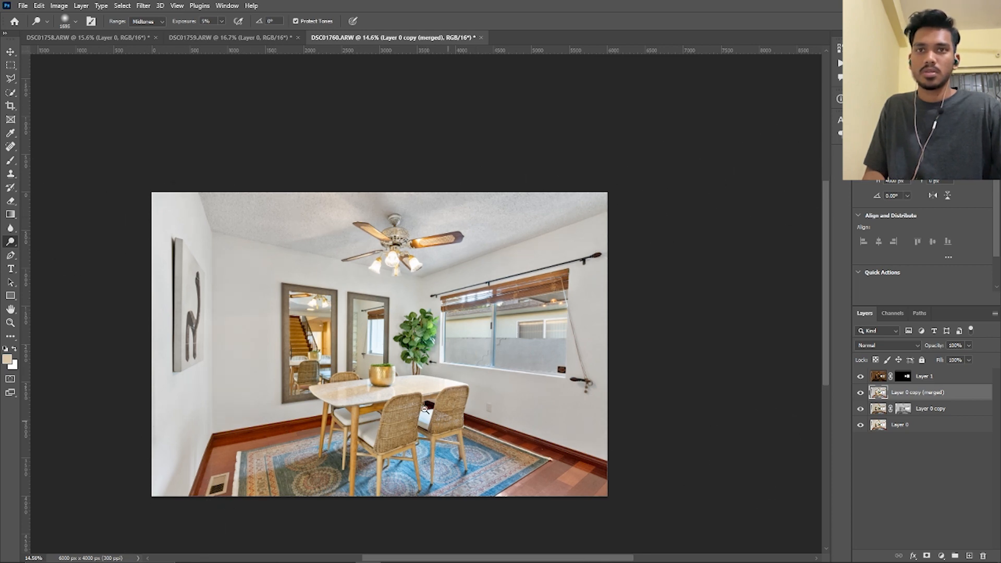
drag(425, 410, 410, 434)
Save a copy of the image as the JPEG "DSC01760 copy" in the "to edit 3" folder at quality 9
key(ctrl+alt+s)
click(188, 466)
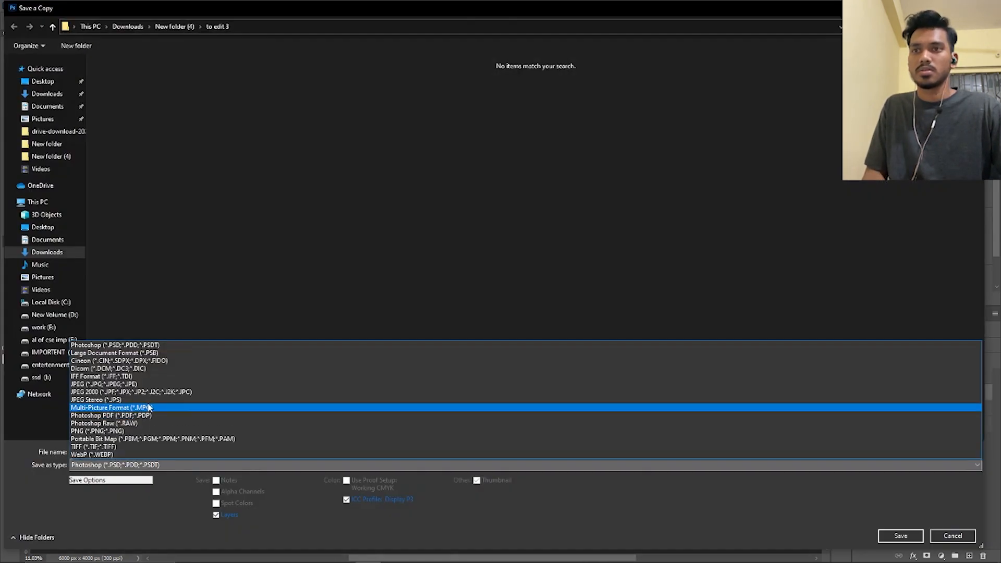
click(125, 383)
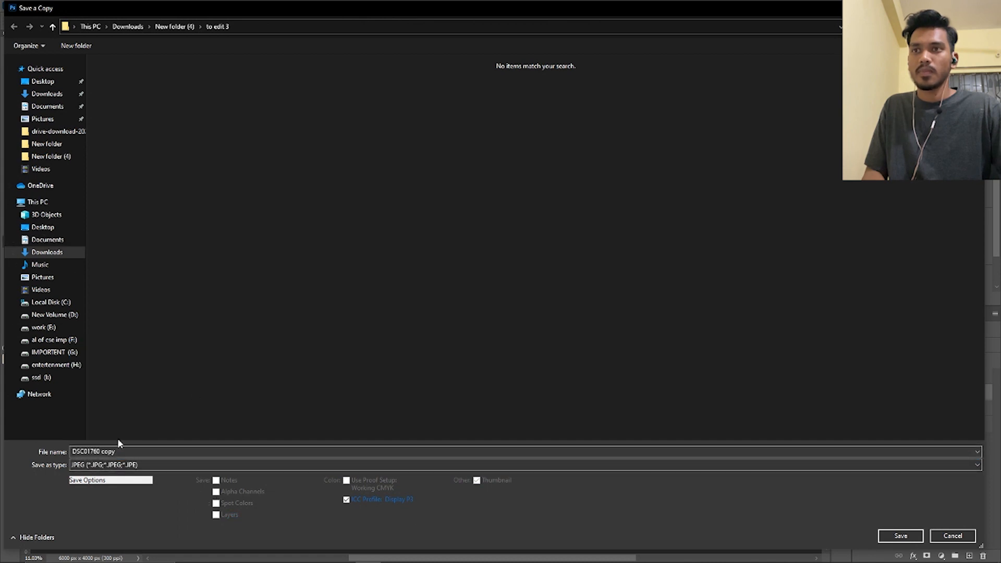
click(897, 537)
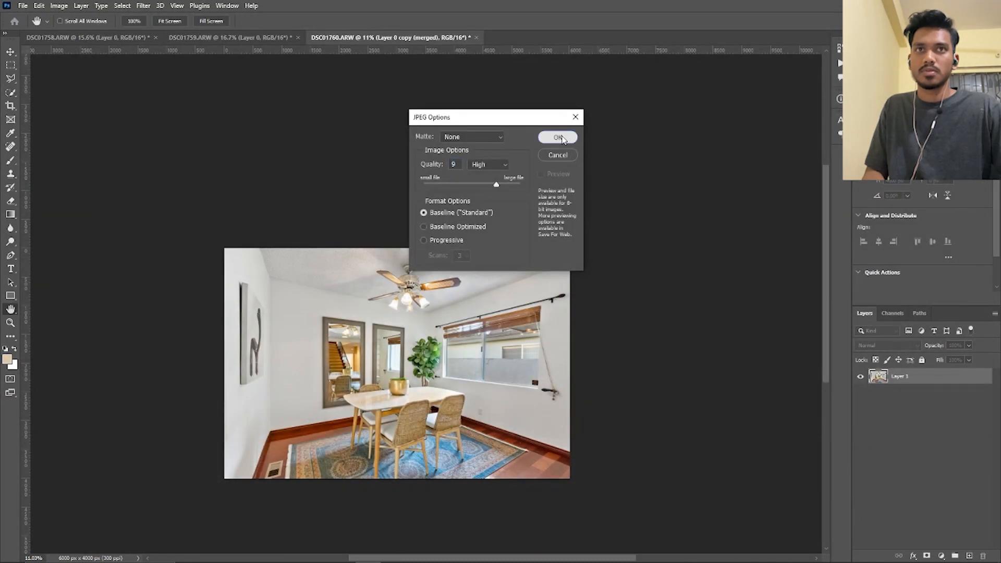
click(558, 136)
click(11, 52)
drag(393, 362, 417, 372)
drag(417, 373, 384, 325)
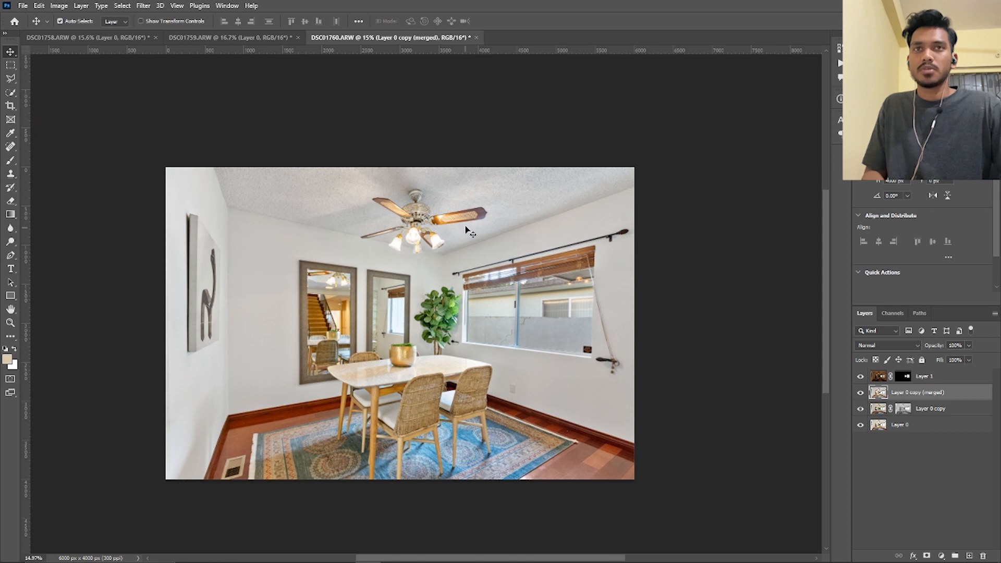
ctrl+click(926, 380)
ctrl+click(916, 412)
click(898, 435)
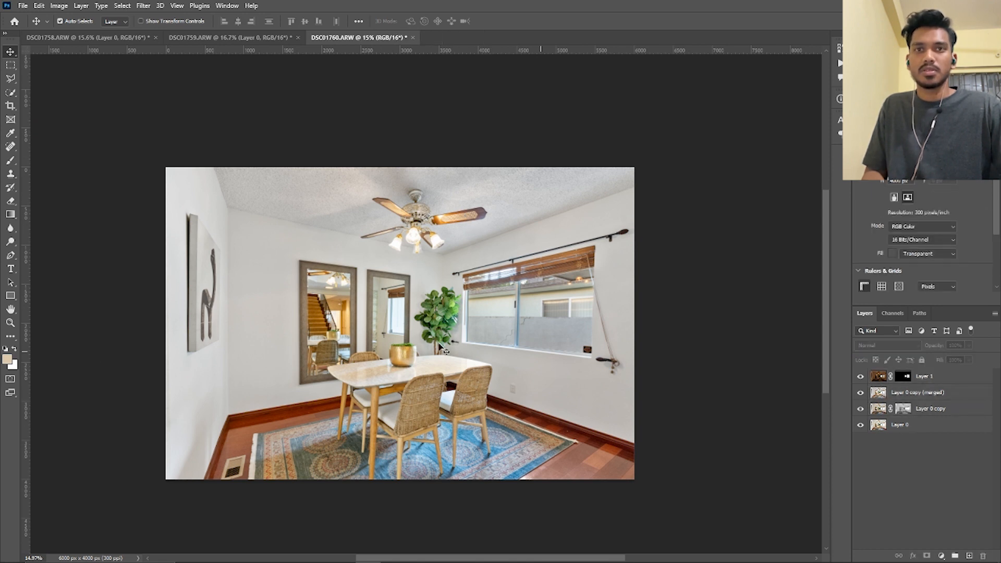